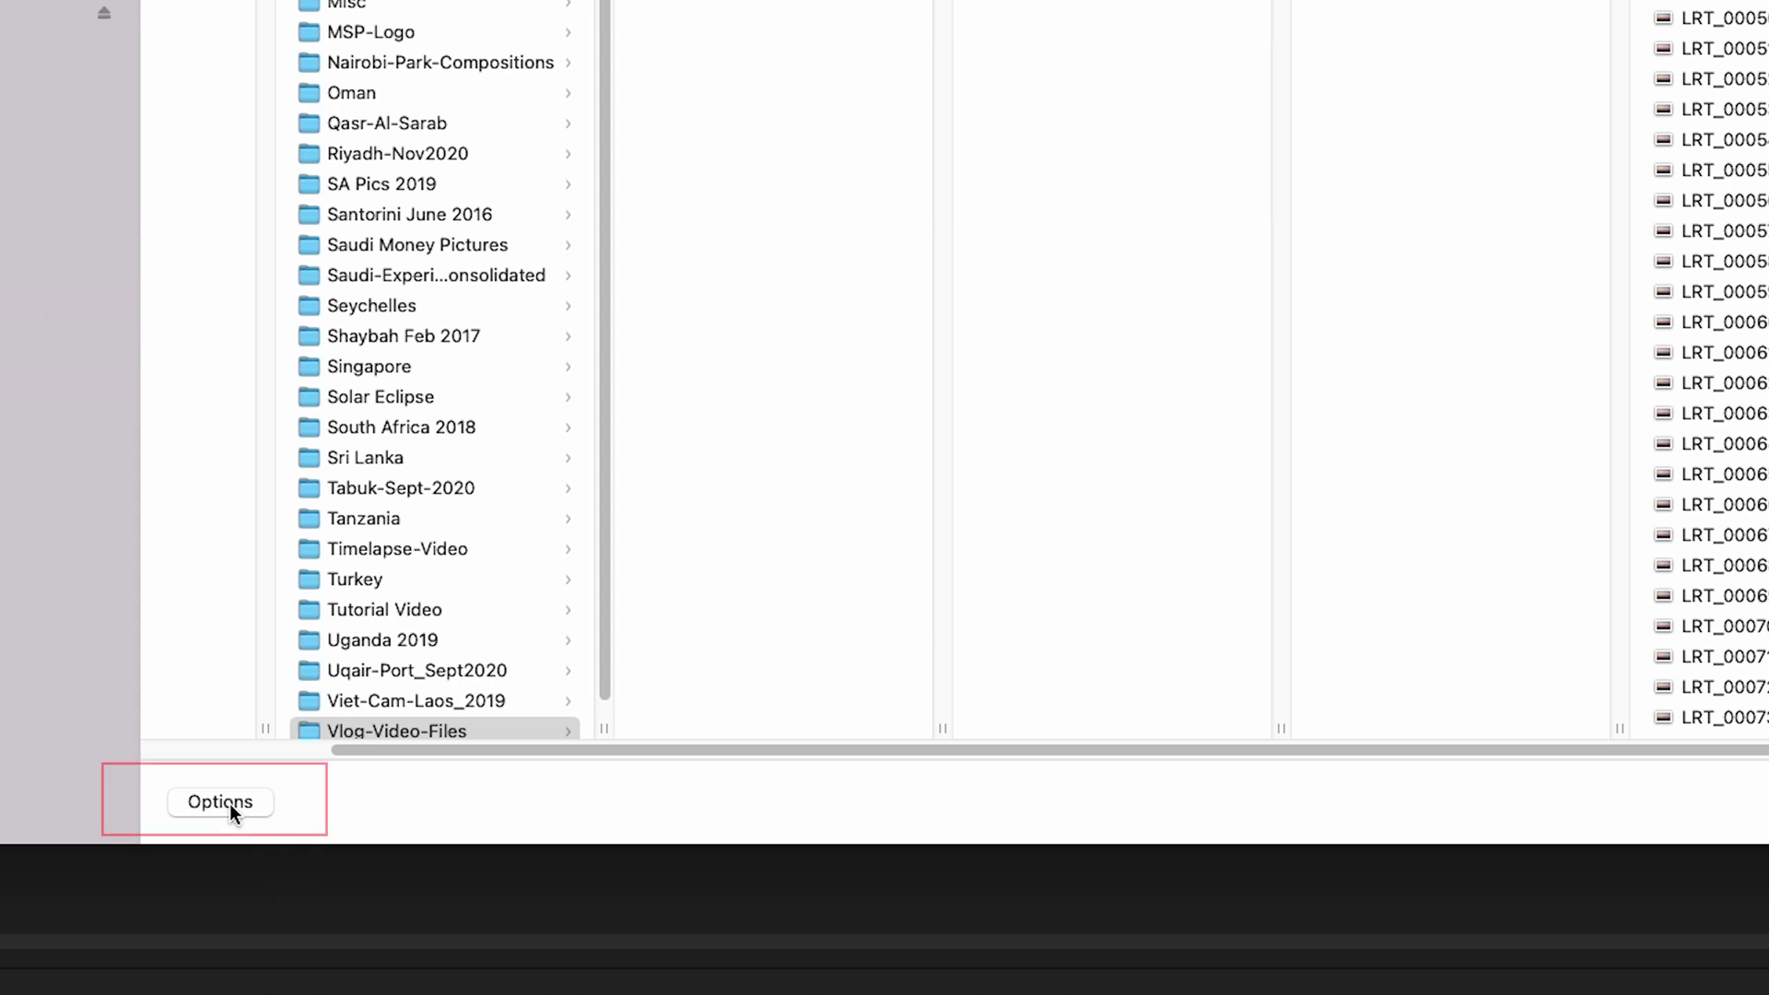
- Import the JPEG frames starting with LRT_00025.jpg as an image sequence and create a new sequence from the imported clip
{"action": "left_click", "coordinate": [229, 804]}
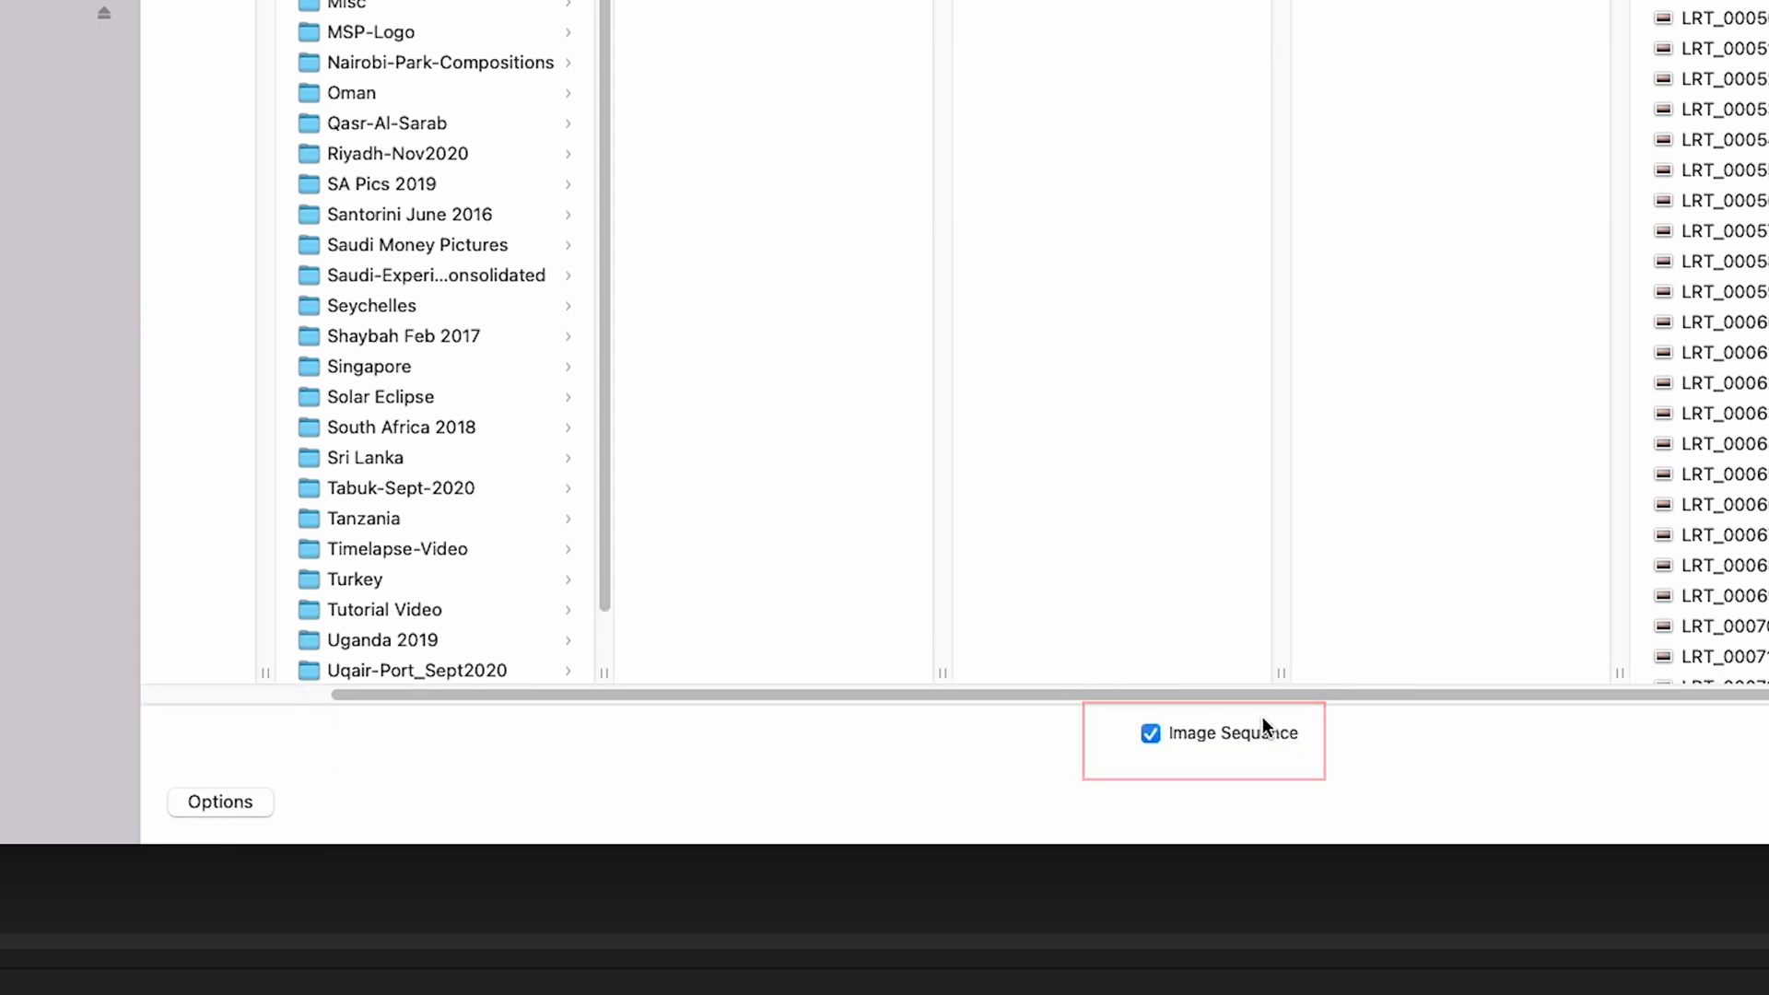
{"action": "left_click", "coordinate": [1158, 737]}
{"action": "left_click", "coordinate": [1157, 737]}
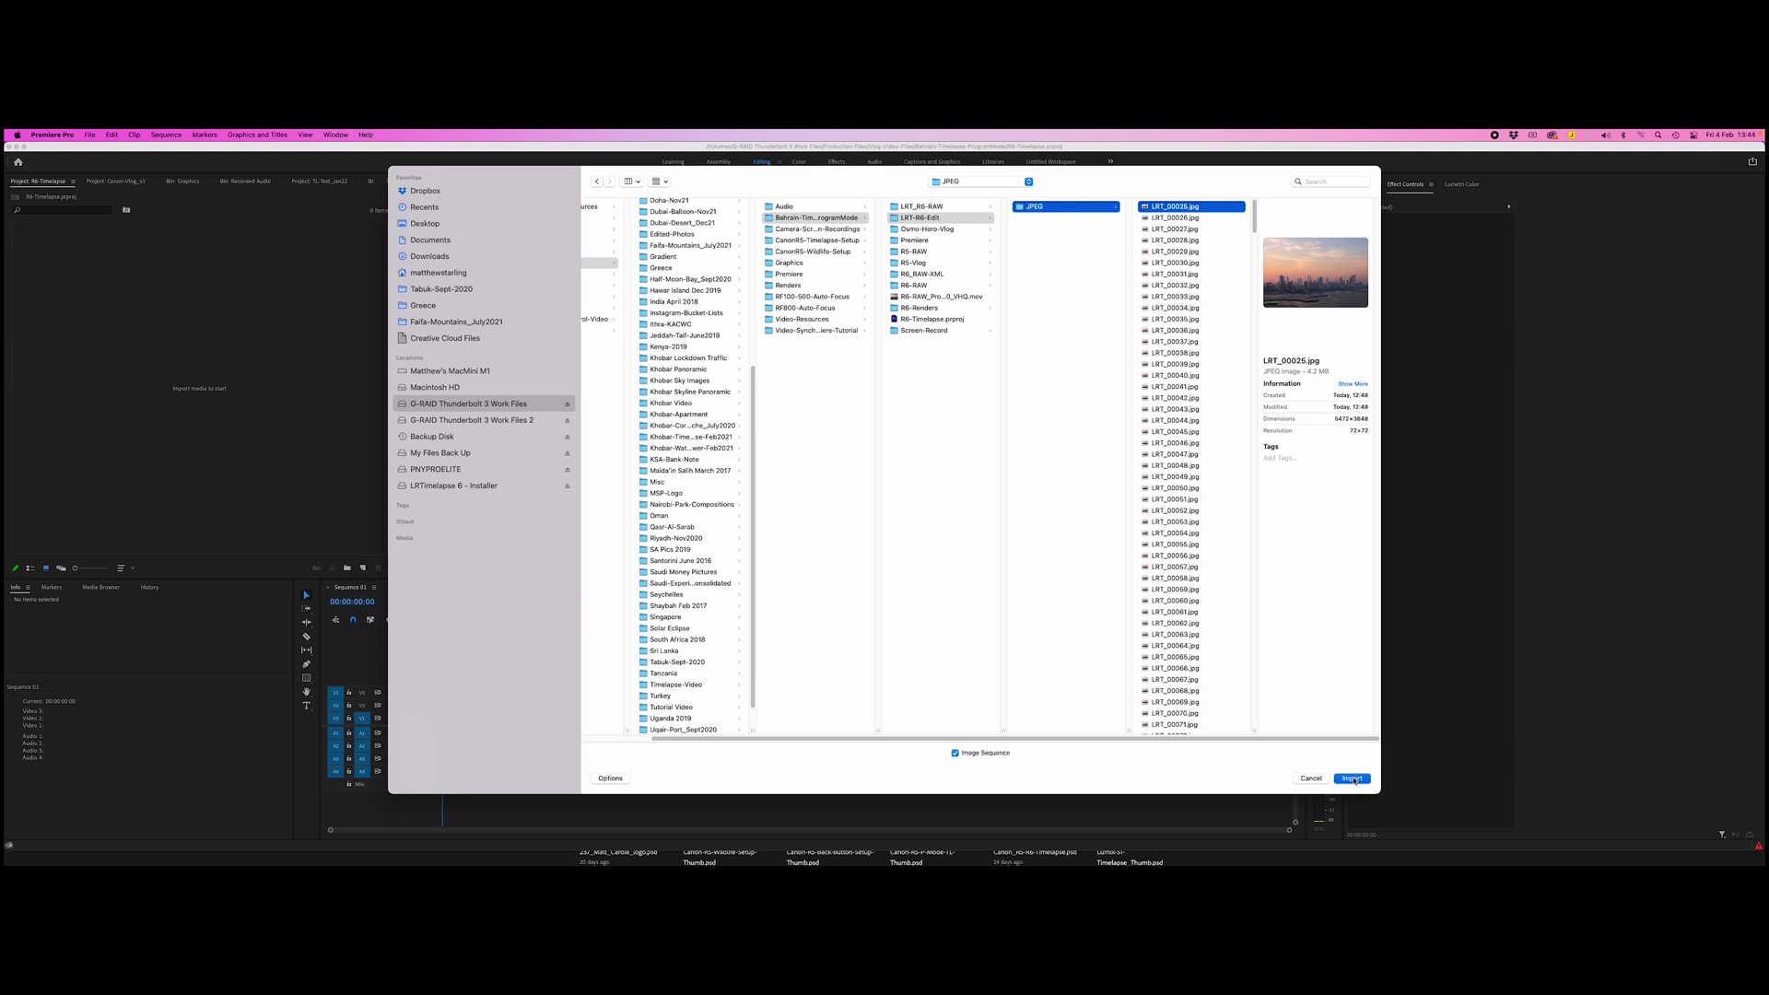
{"action": "left_click", "coordinate": [1352, 779]}
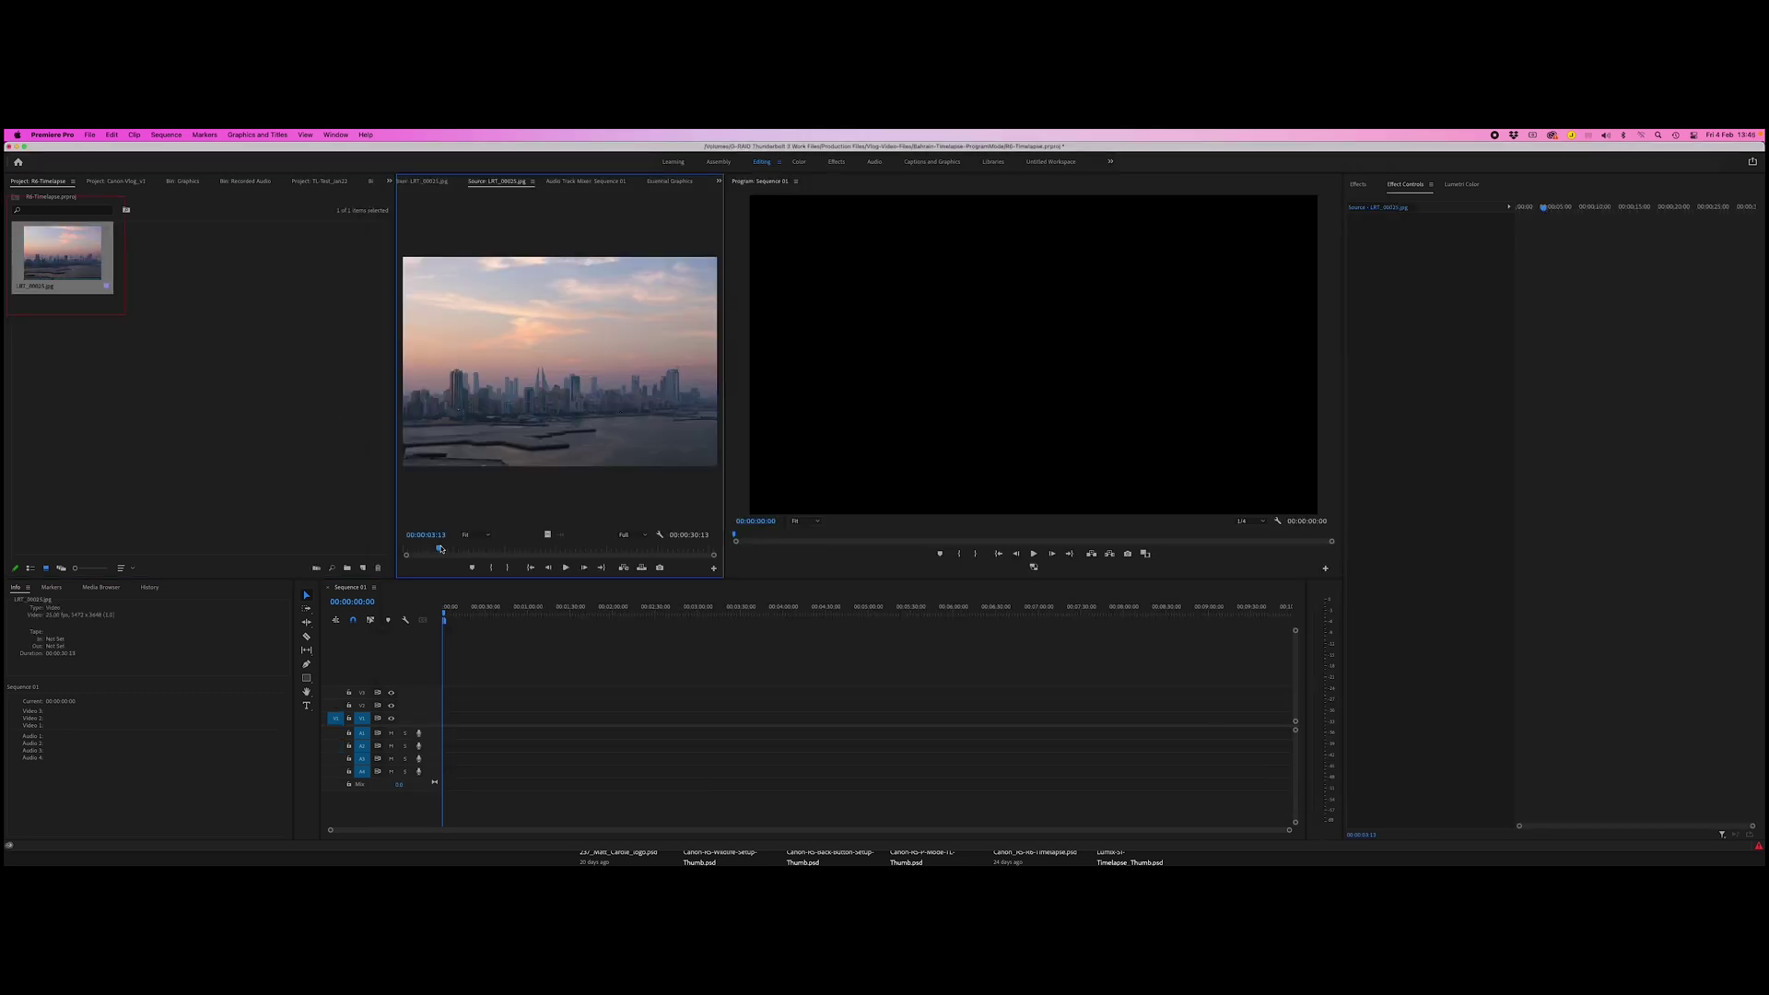
{"action": "left_click_drag", "start_coordinate": [470, 552], "coordinate": [425, 547]}
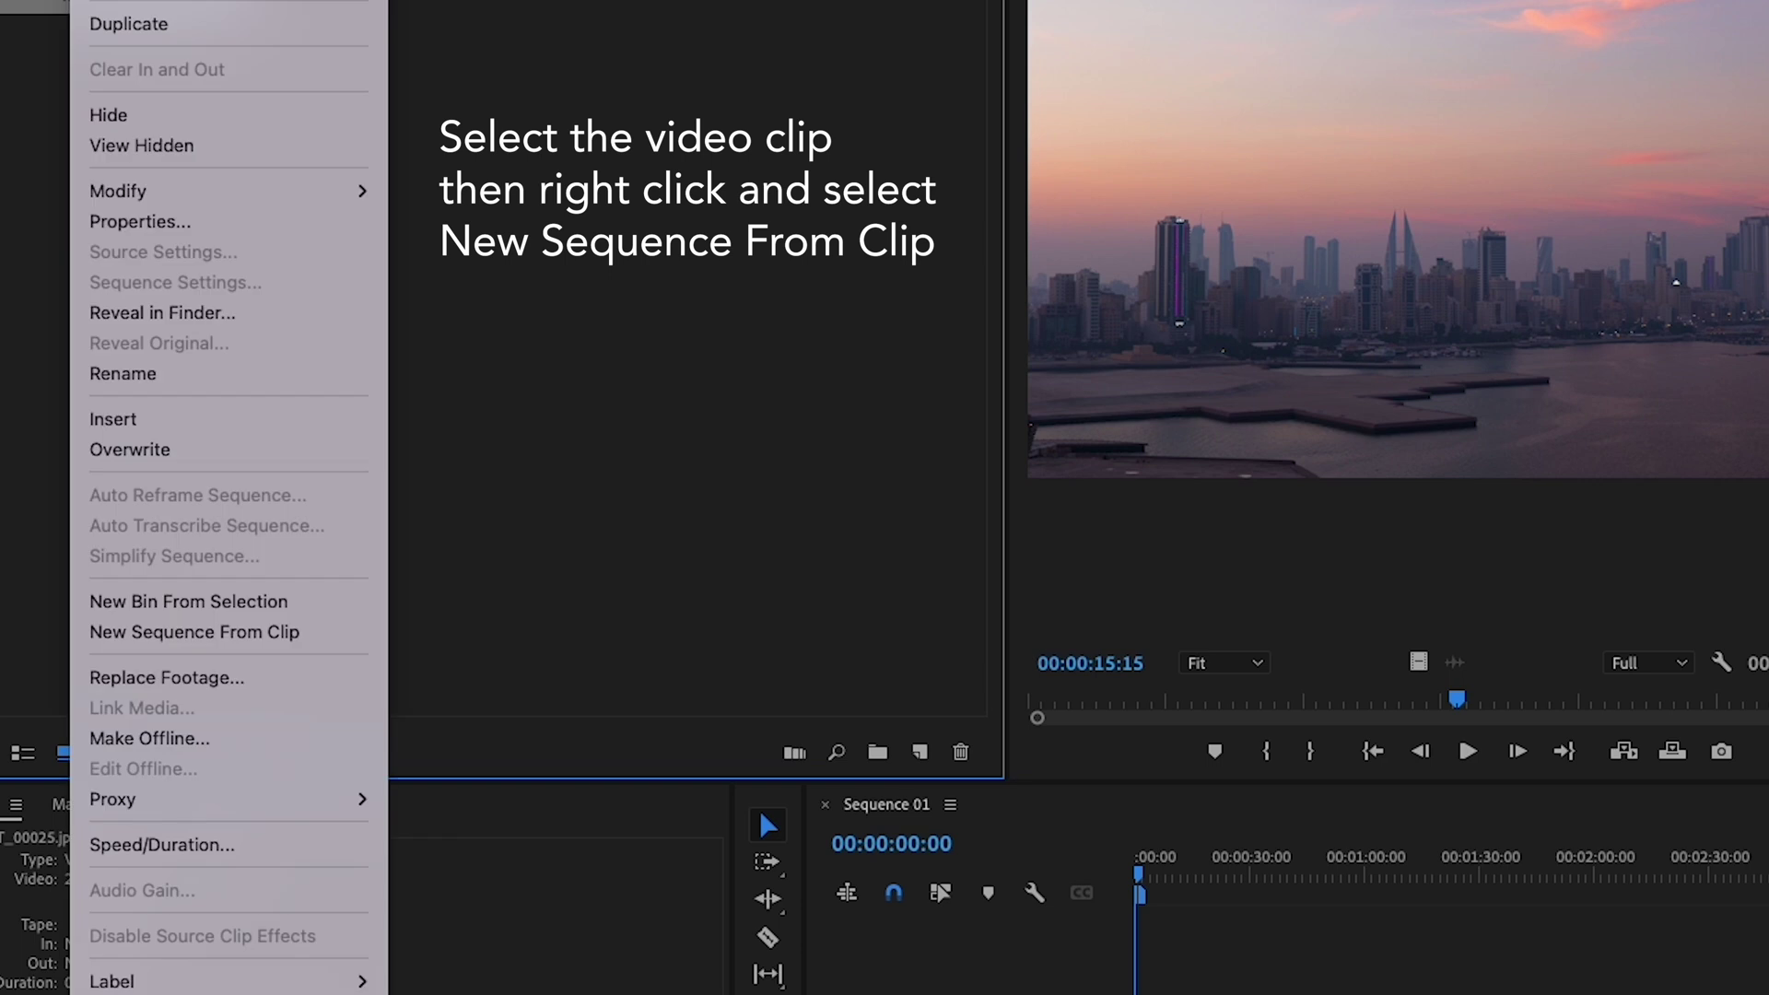
{"action": "left_click", "coordinate": [262, 636]}
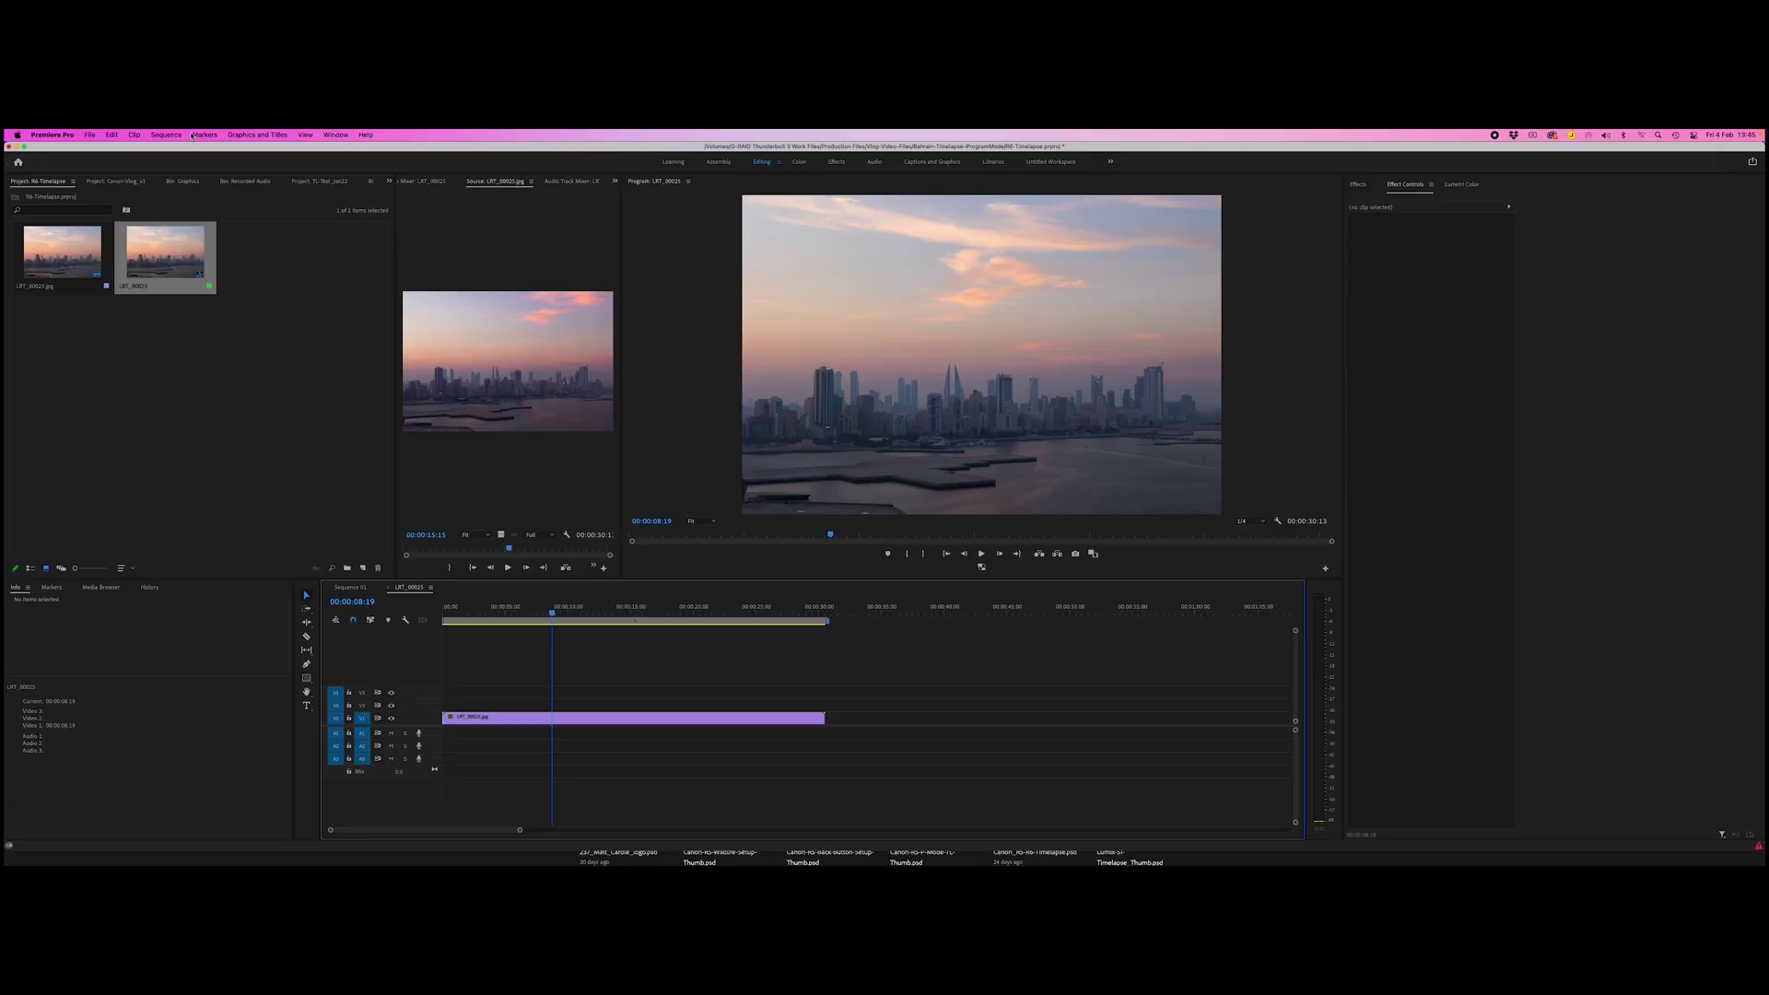
- Set the sequence's frame size to 4096 horizontal by 2160 vertical and accept deleting its preview files
{"action": "left_click", "coordinate": [165, 134]}
{"action": "left_click", "coordinate": [180, 150]}
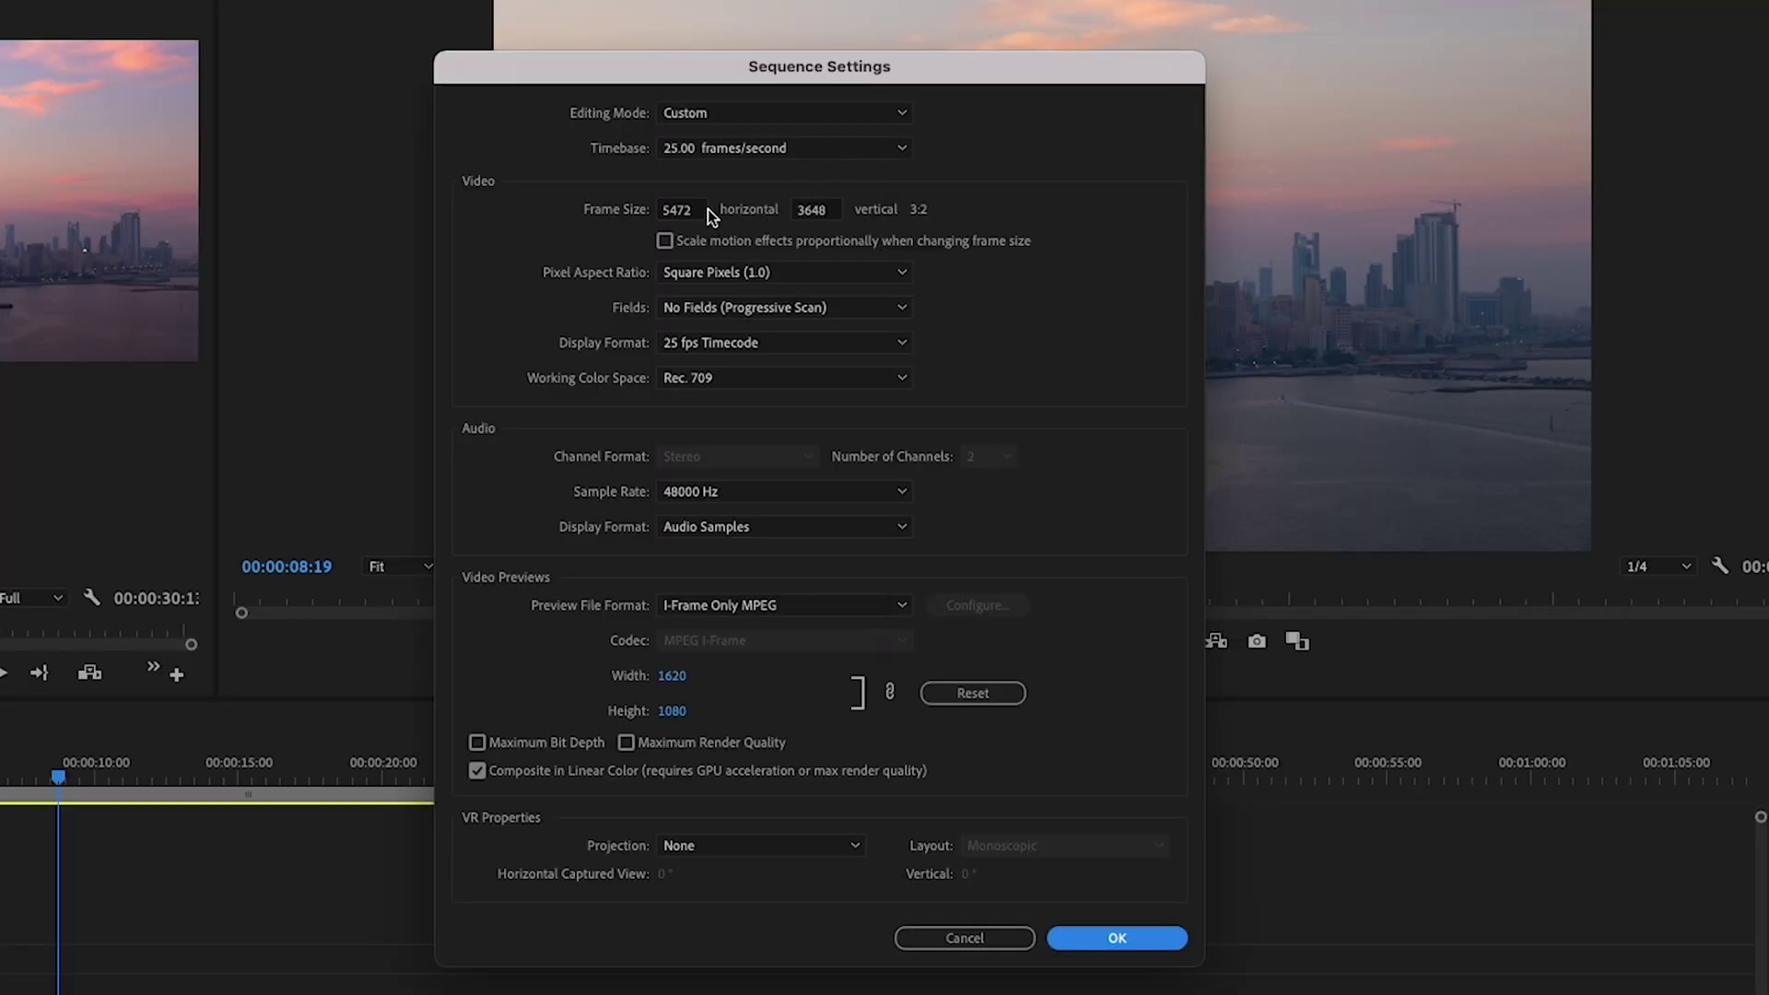
{"action": "left_click_drag", "start_coordinate": [706, 211], "coordinate": [599, 217]}
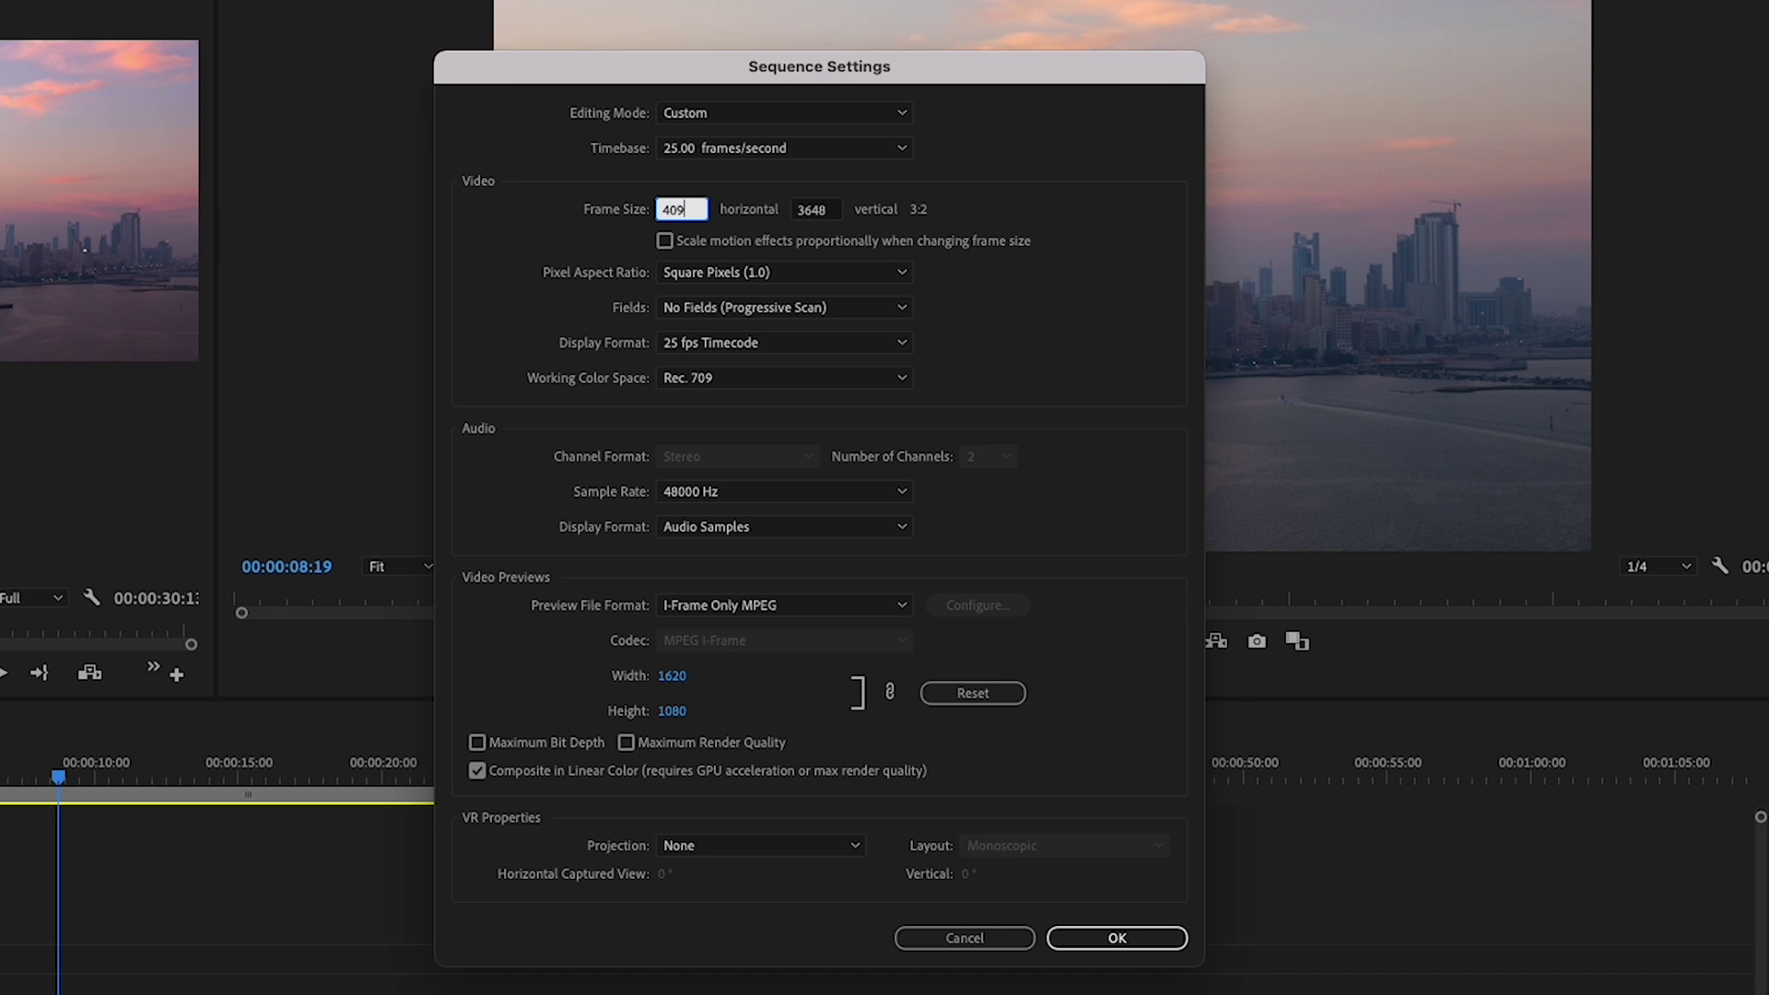
{"action": "key", "text": "Tab"}
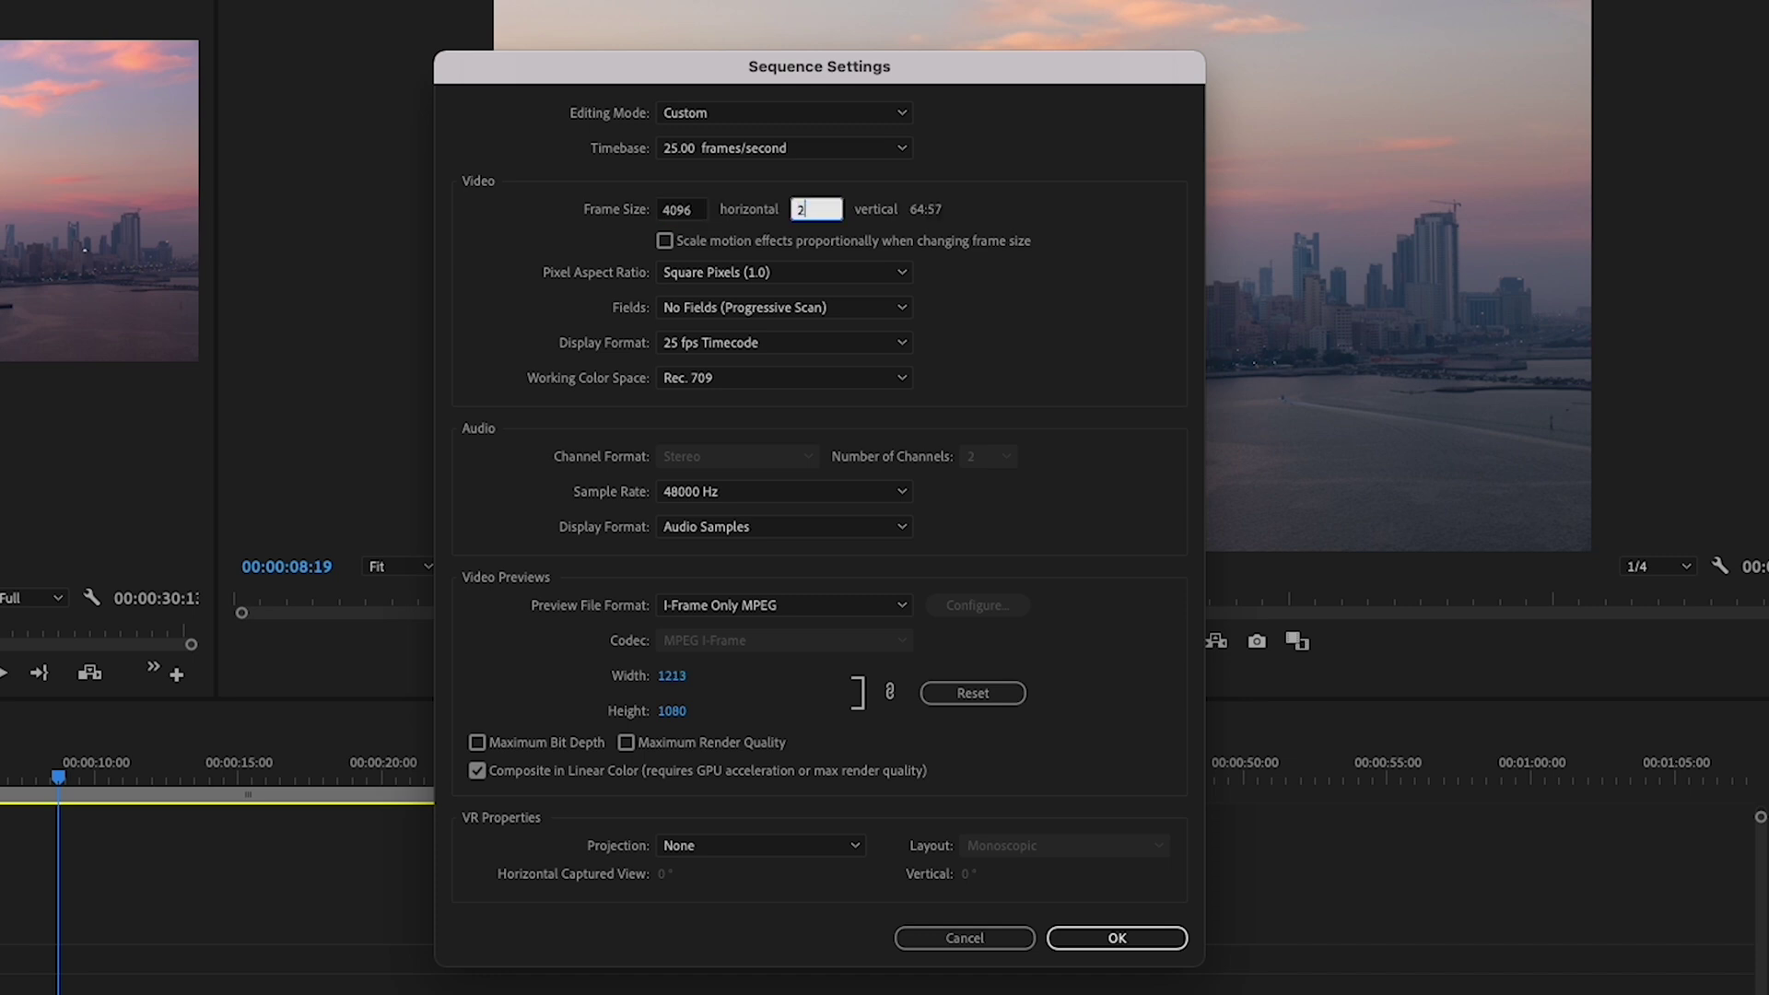
{"action": "type", "text": "2160"}
{"action": "key", "text": "Tab"}
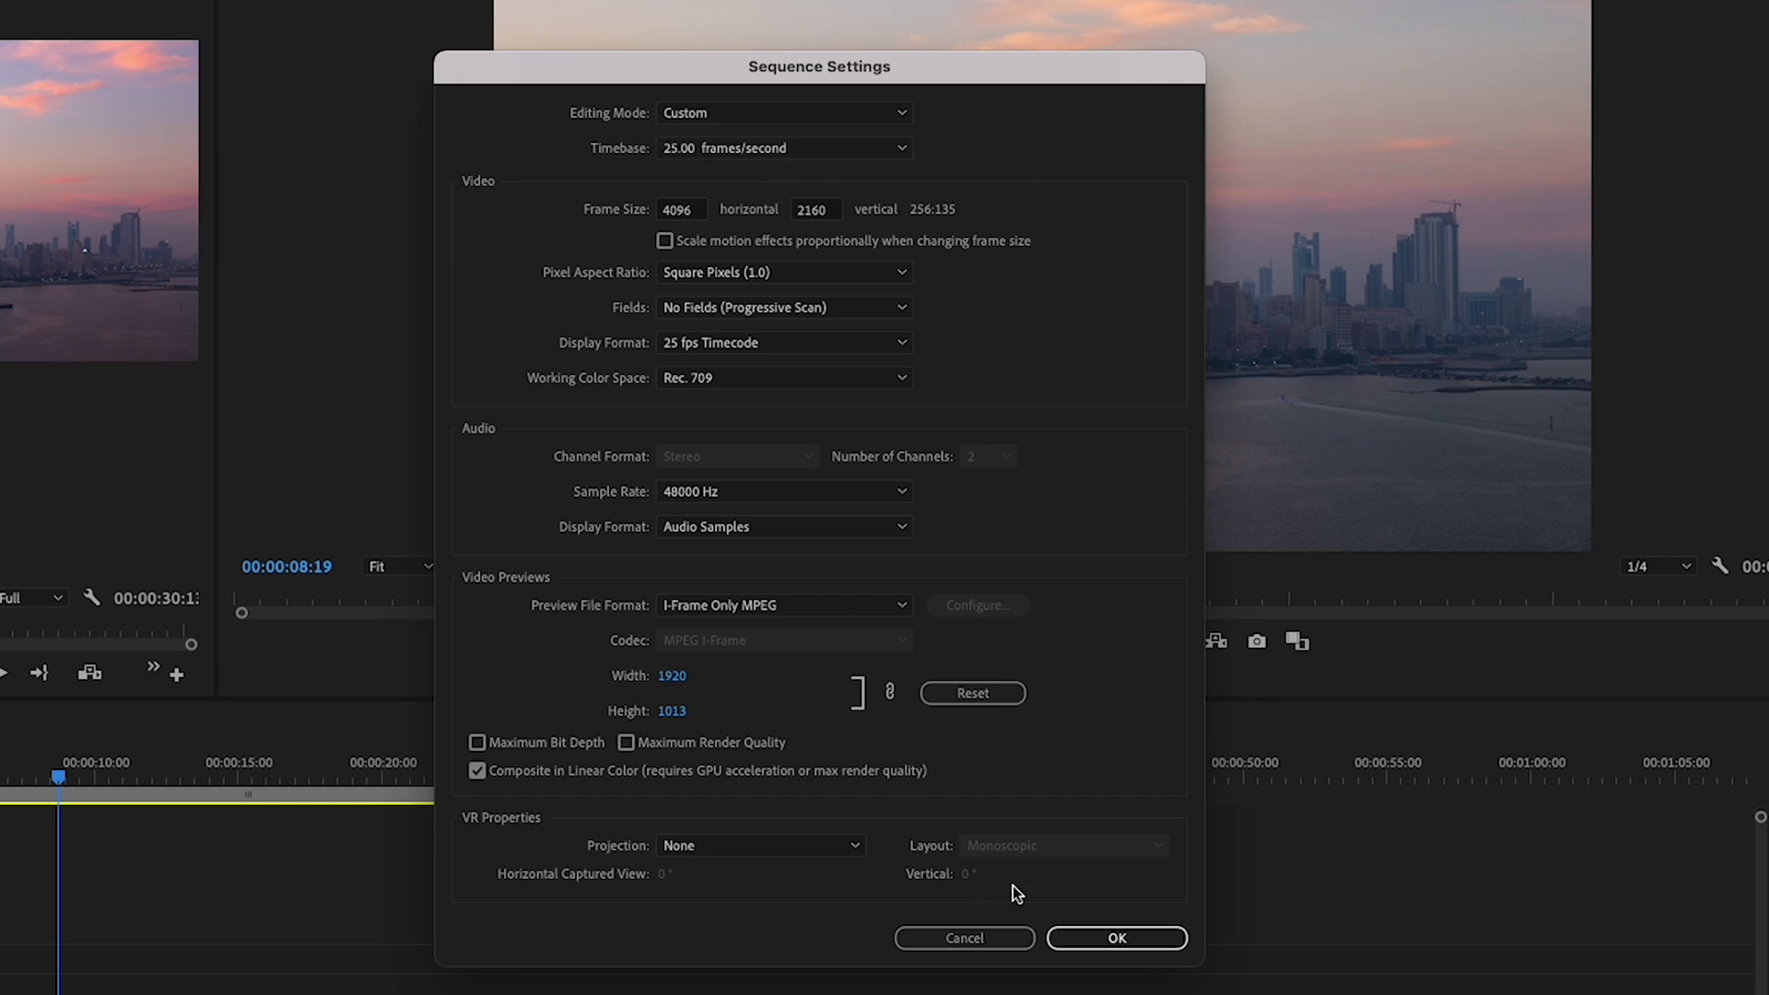
{"action": "left_click", "coordinate": [1113, 934]}
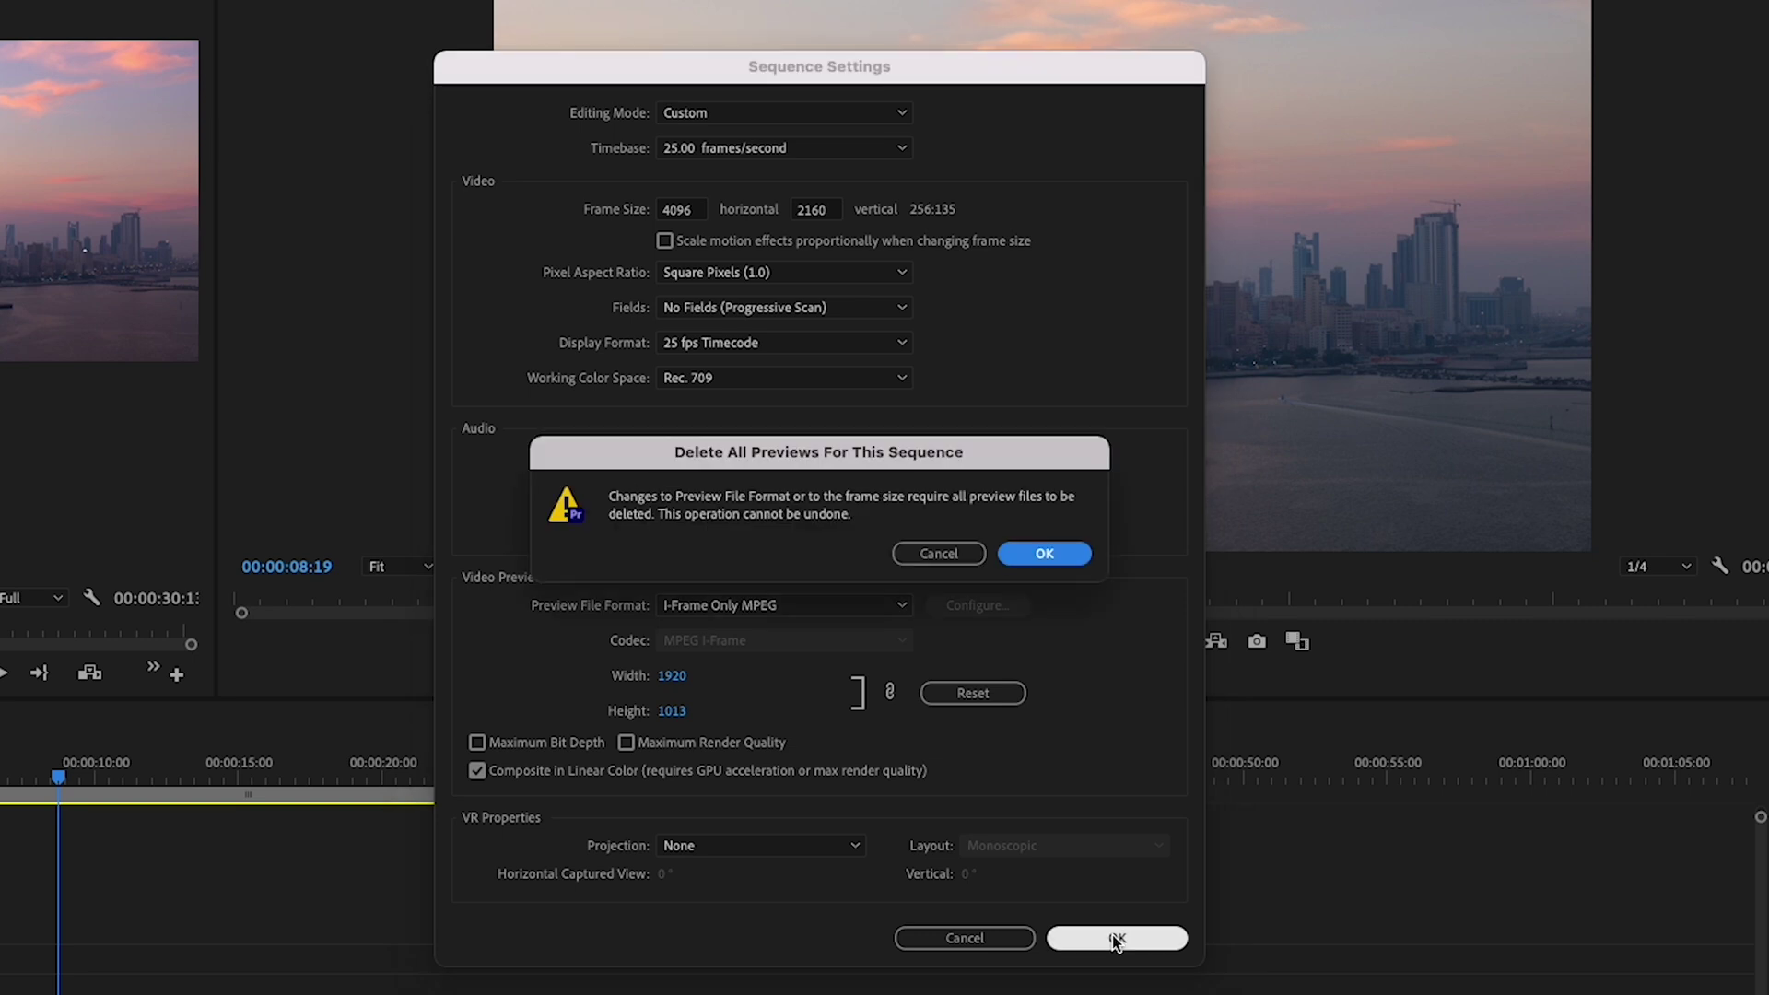
{"action": "left_click", "coordinate": [1034, 554]}
- Reposition the clip within the frame and place vertical guides beside the tall tower near each side of the skyline
{"action": "left_click_drag", "start_coordinate": [1391, 201], "coordinate": [1329, 177]}
{"action": "key", "text": "super+shift+r"}
{"action": "left_click_drag", "start_coordinate": [0, 287], "coordinate": [180, 287]}
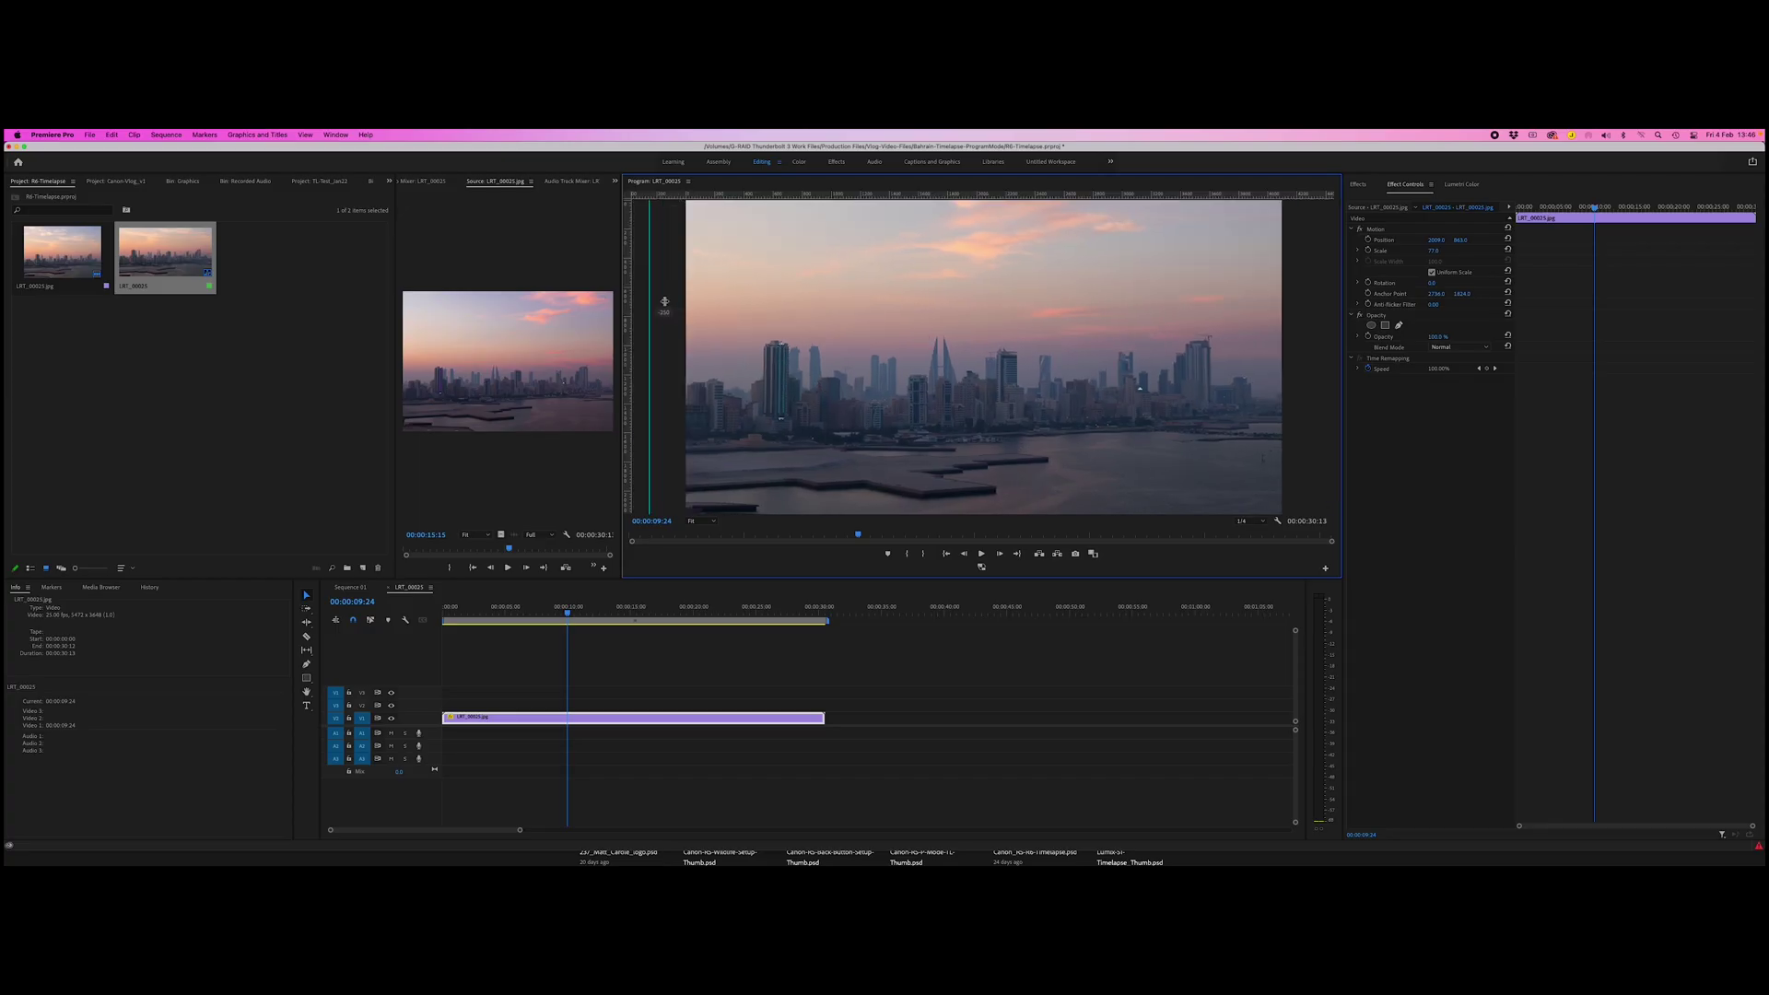
{"action": "left_click_drag", "start_coordinate": [631, 353], "coordinate": [1212, 340]}
- Find the Corner Pin video effect and apply it to the time-lapse clip on V1
{"action": "left_click", "coordinate": [1367, 187]}
{"action": "type", "text": "pin"}
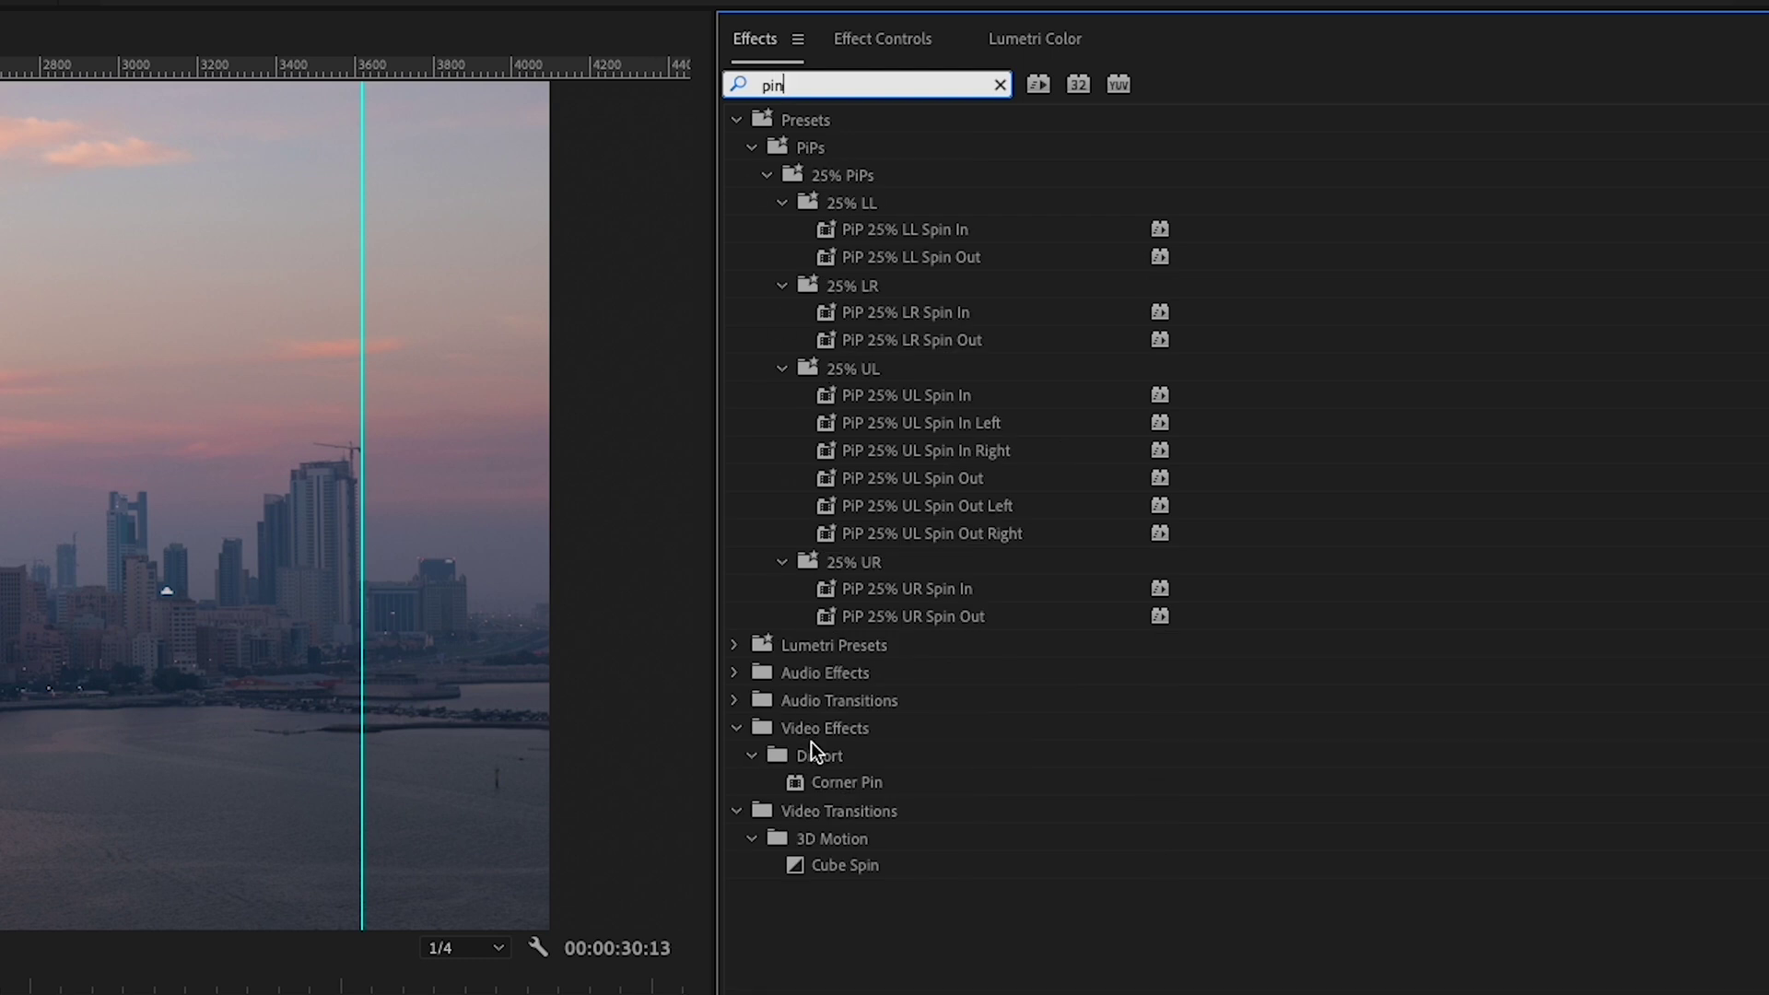
{"action": "left_click", "coordinate": [814, 784]}
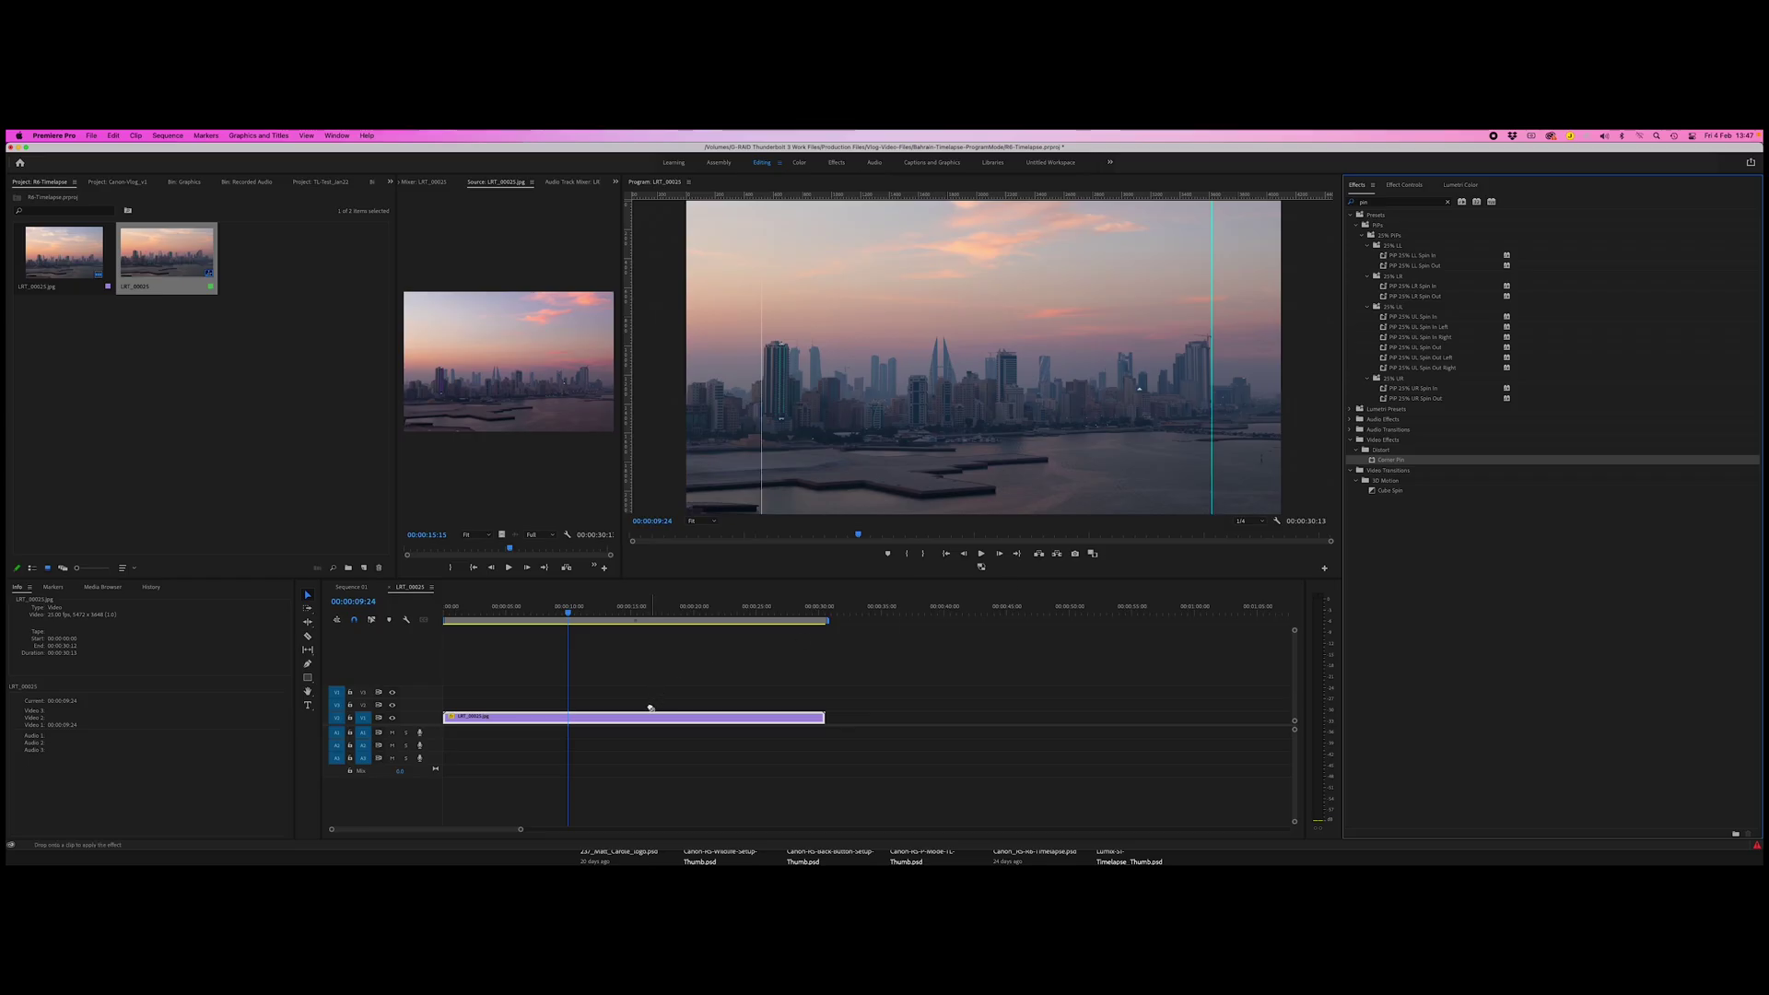
{"action": "left_click_drag", "start_coordinate": [651, 709], "coordinate": [650, 716]}
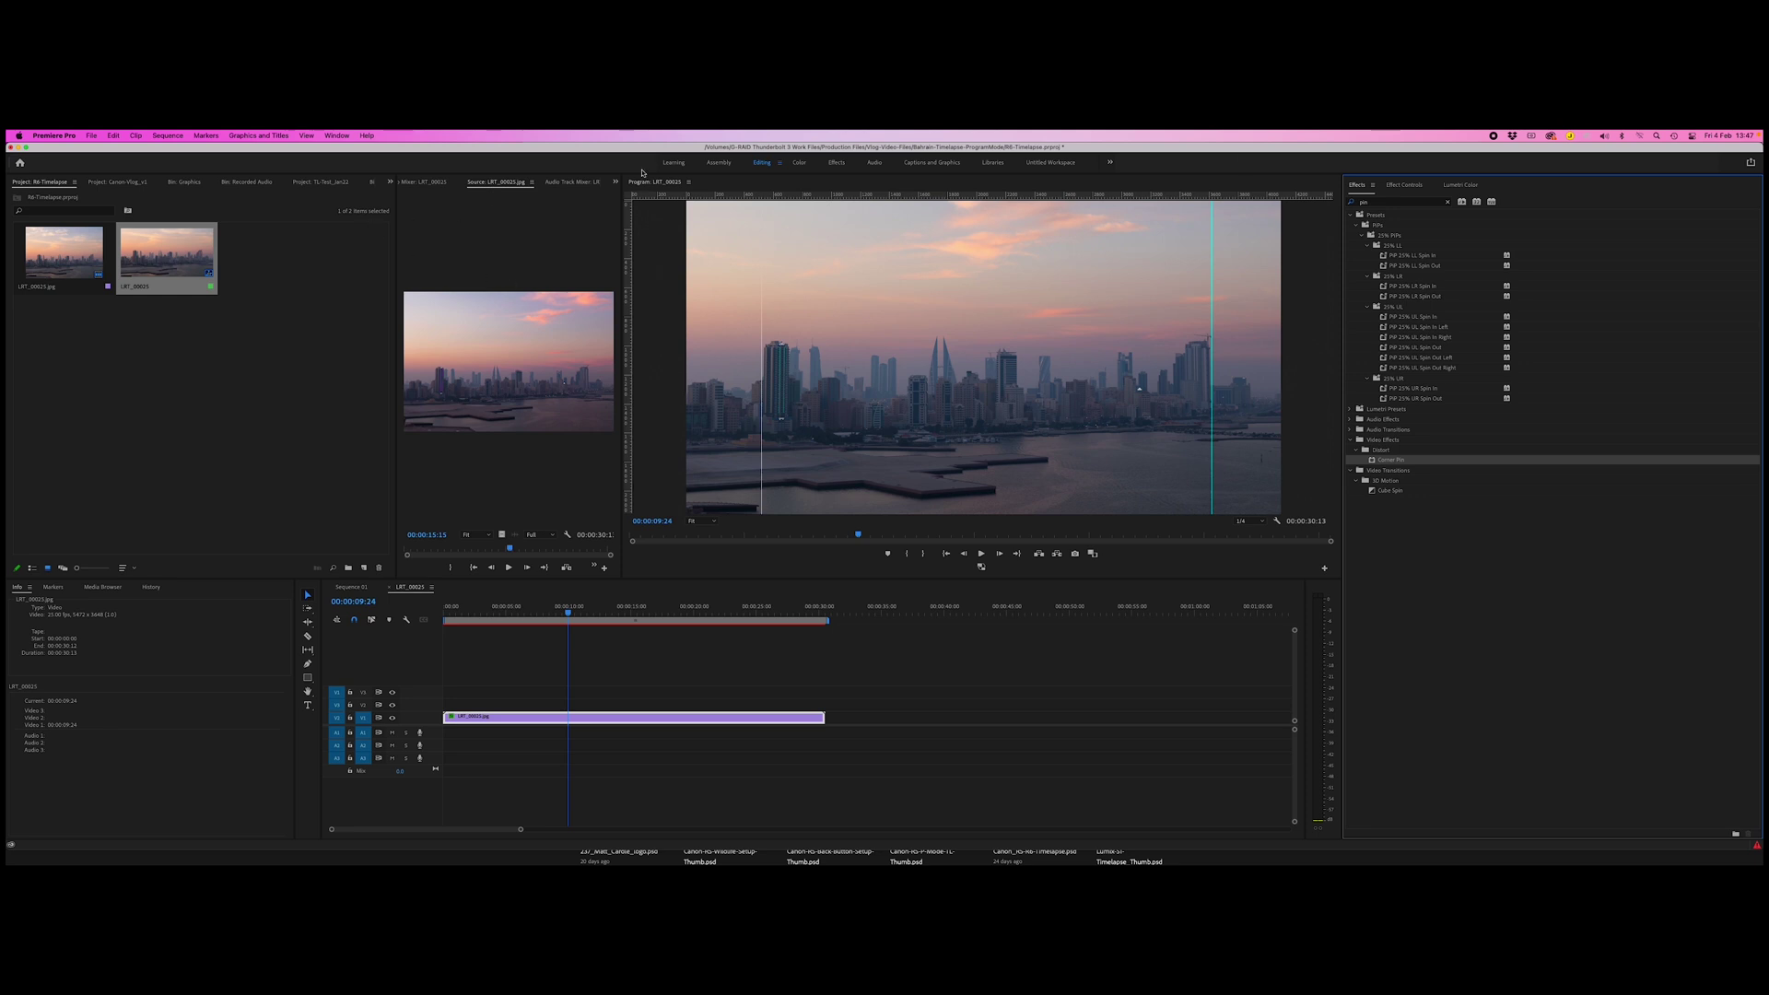
- Straighten the towers against the guides by setting Corner Pin's Upper Left X to -81 and Upper Right X to 5545
{"action": "left_click", "coordinate": [1404, 184]}
{"action": "left_click", "coordinate": [1434, 399]}
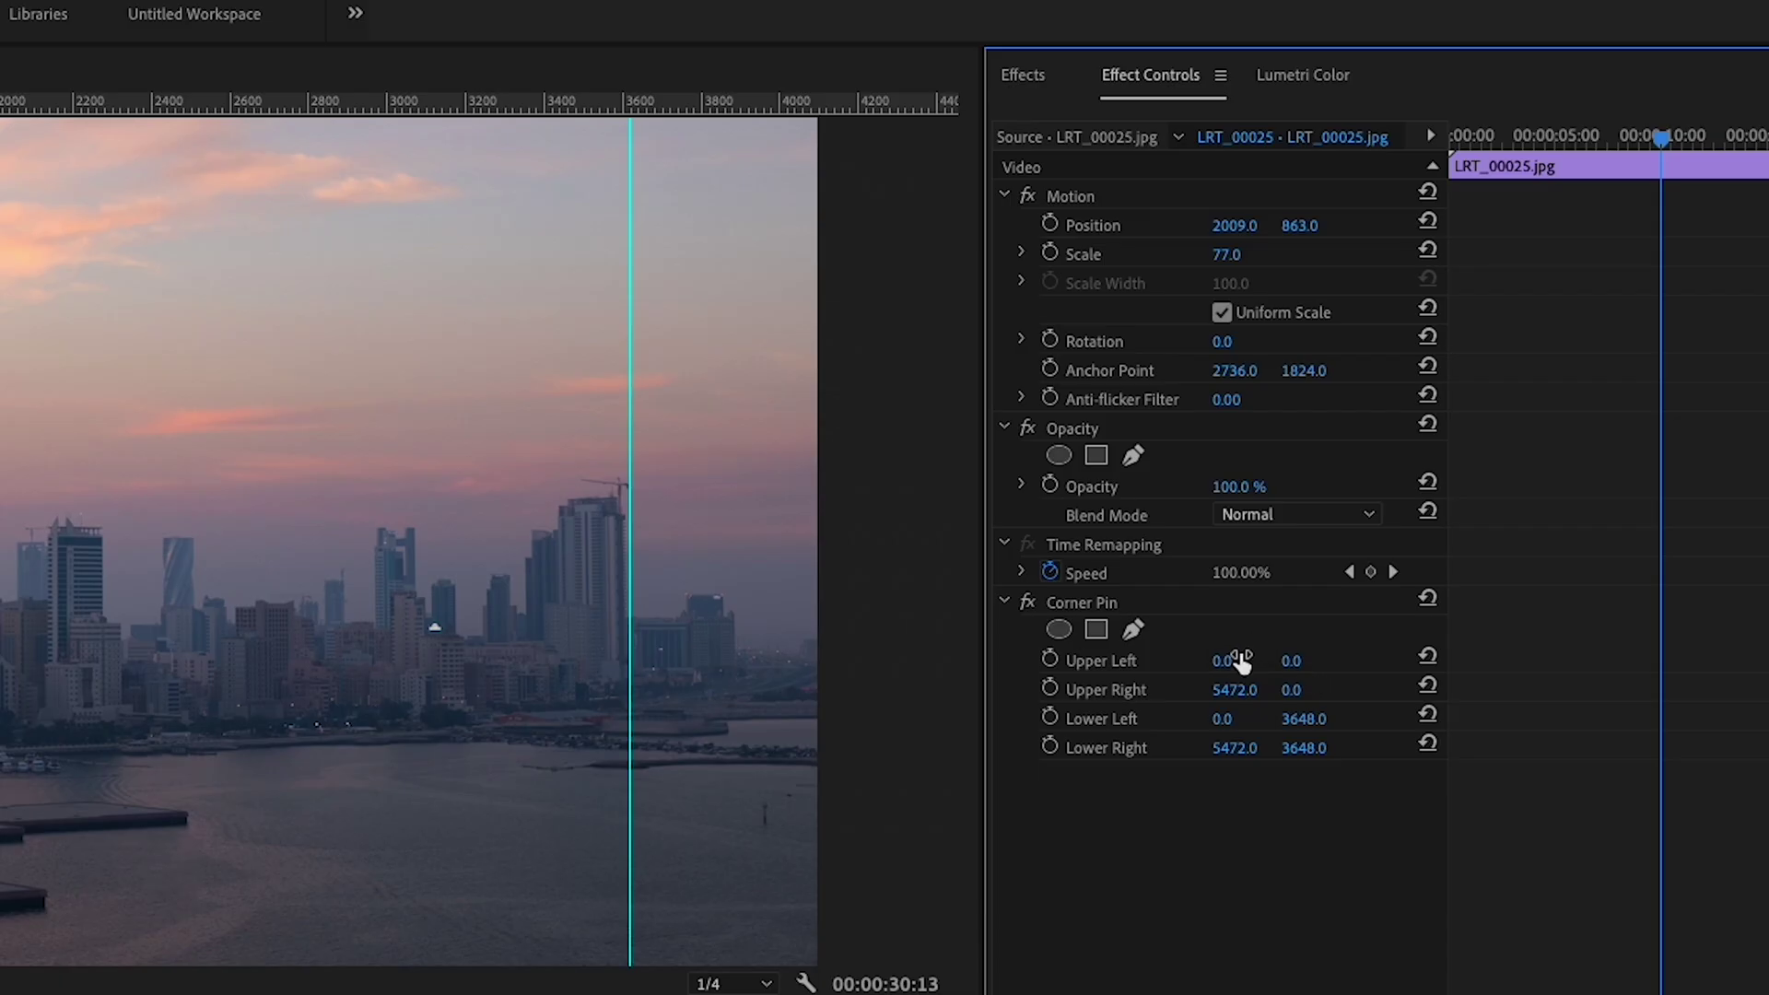
{"action": "type", "text": "-63"}
{"action": "key", "text": "Return"}
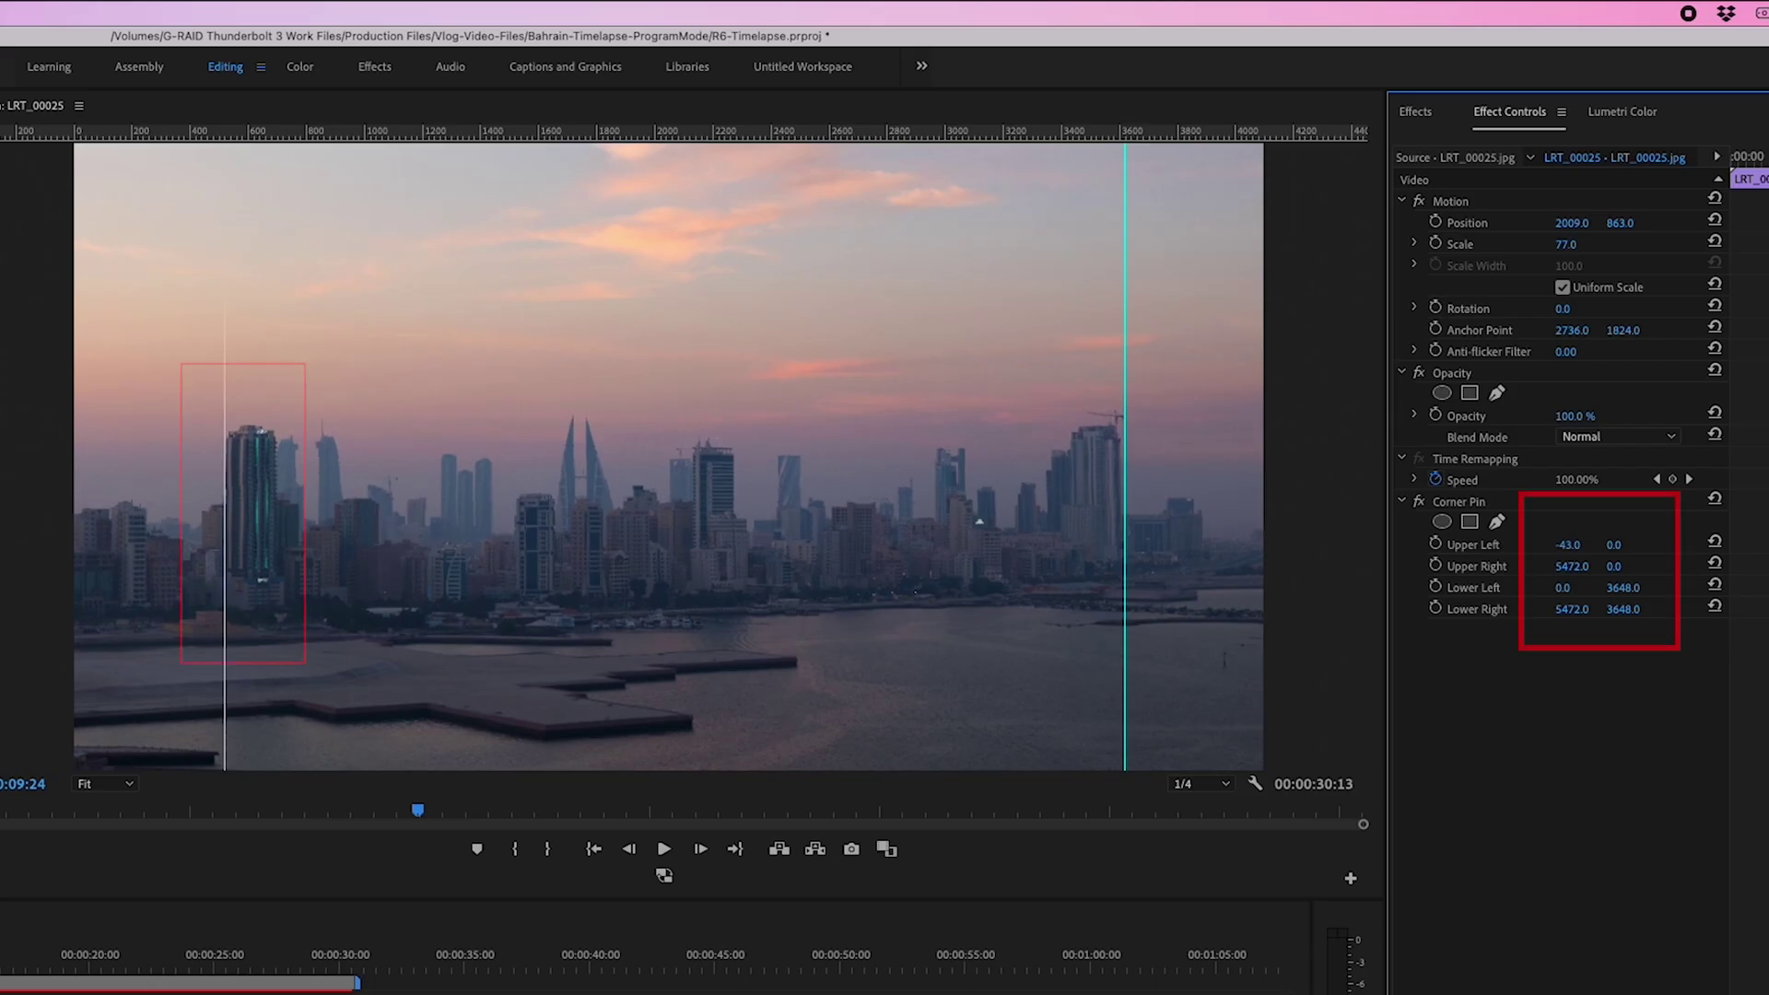
{"action": "mouse_move", "coordinate": [1569, 544]}
{"action": "left_mouse_down"}
{"action": "mouse_move", "coordinate": [1586, 566]}
{"action": "mouse_move", "coordinate": [1630, 566]}
{"action": "left_mouse_up"}
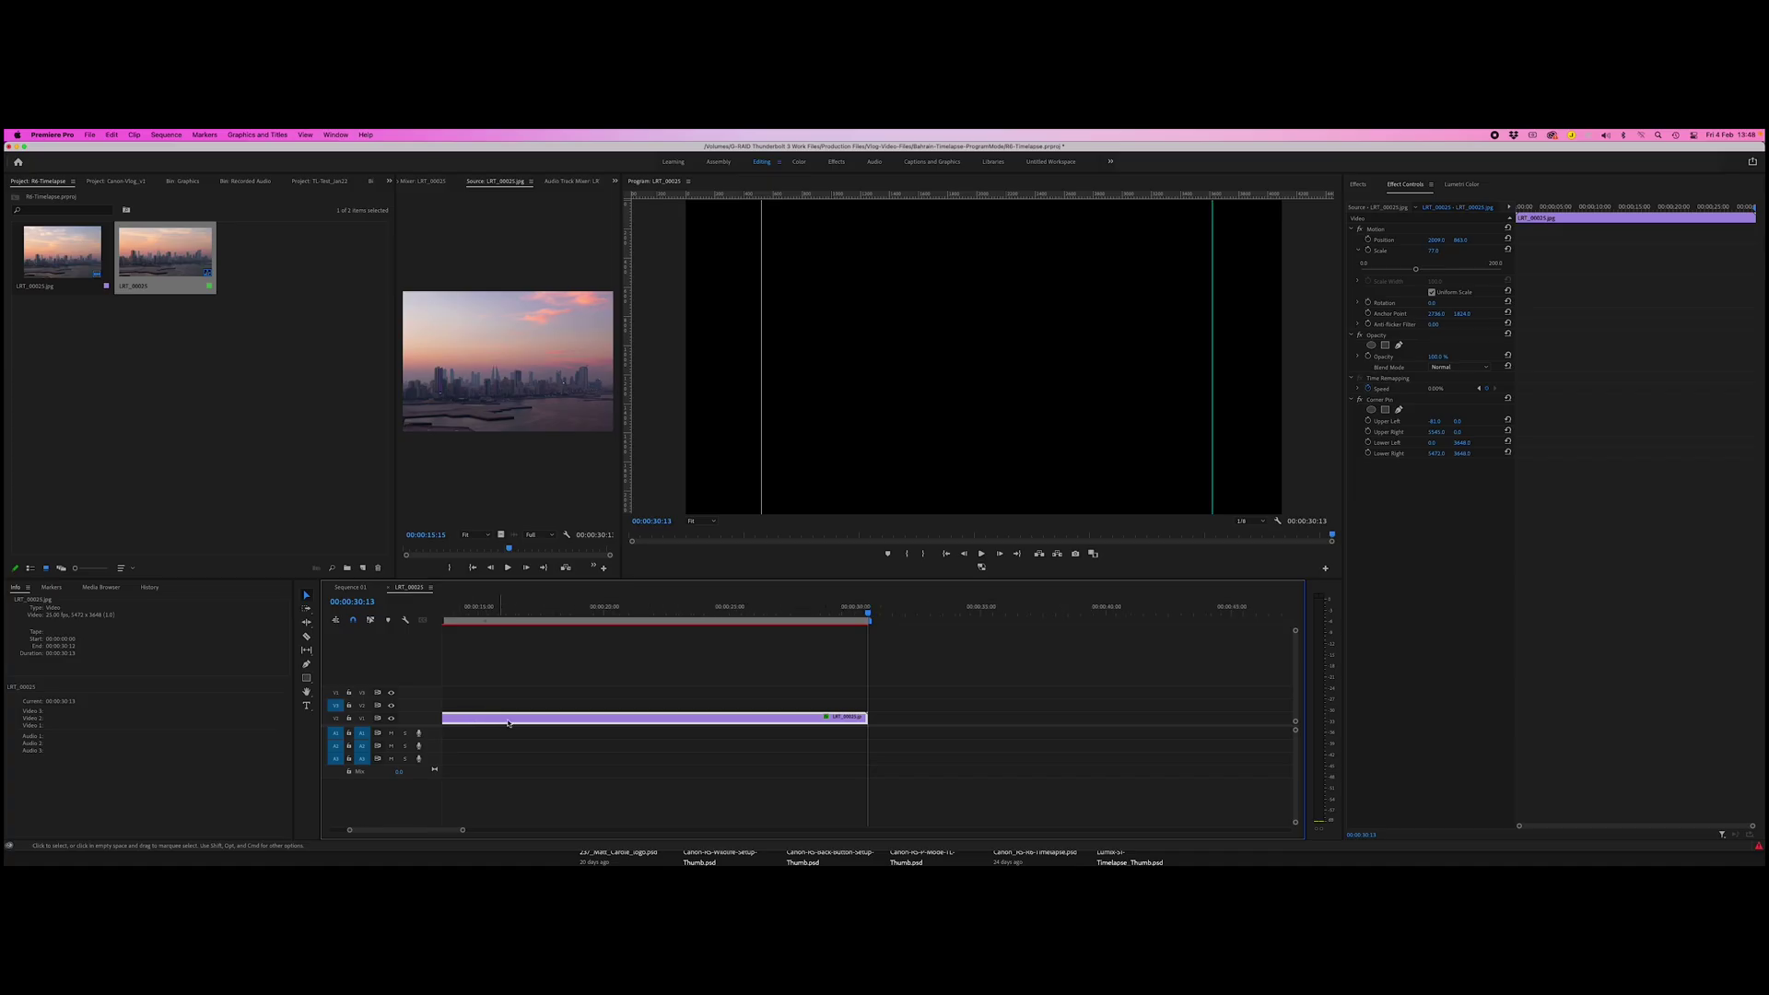
- Paste copies of the corner-pinned clip onto tracks V2 and V3, starting at the beginning of the sequence
{"action": "left_click_drag", "start_coordinate": [495, 619], "coordinate": [279, 622]}
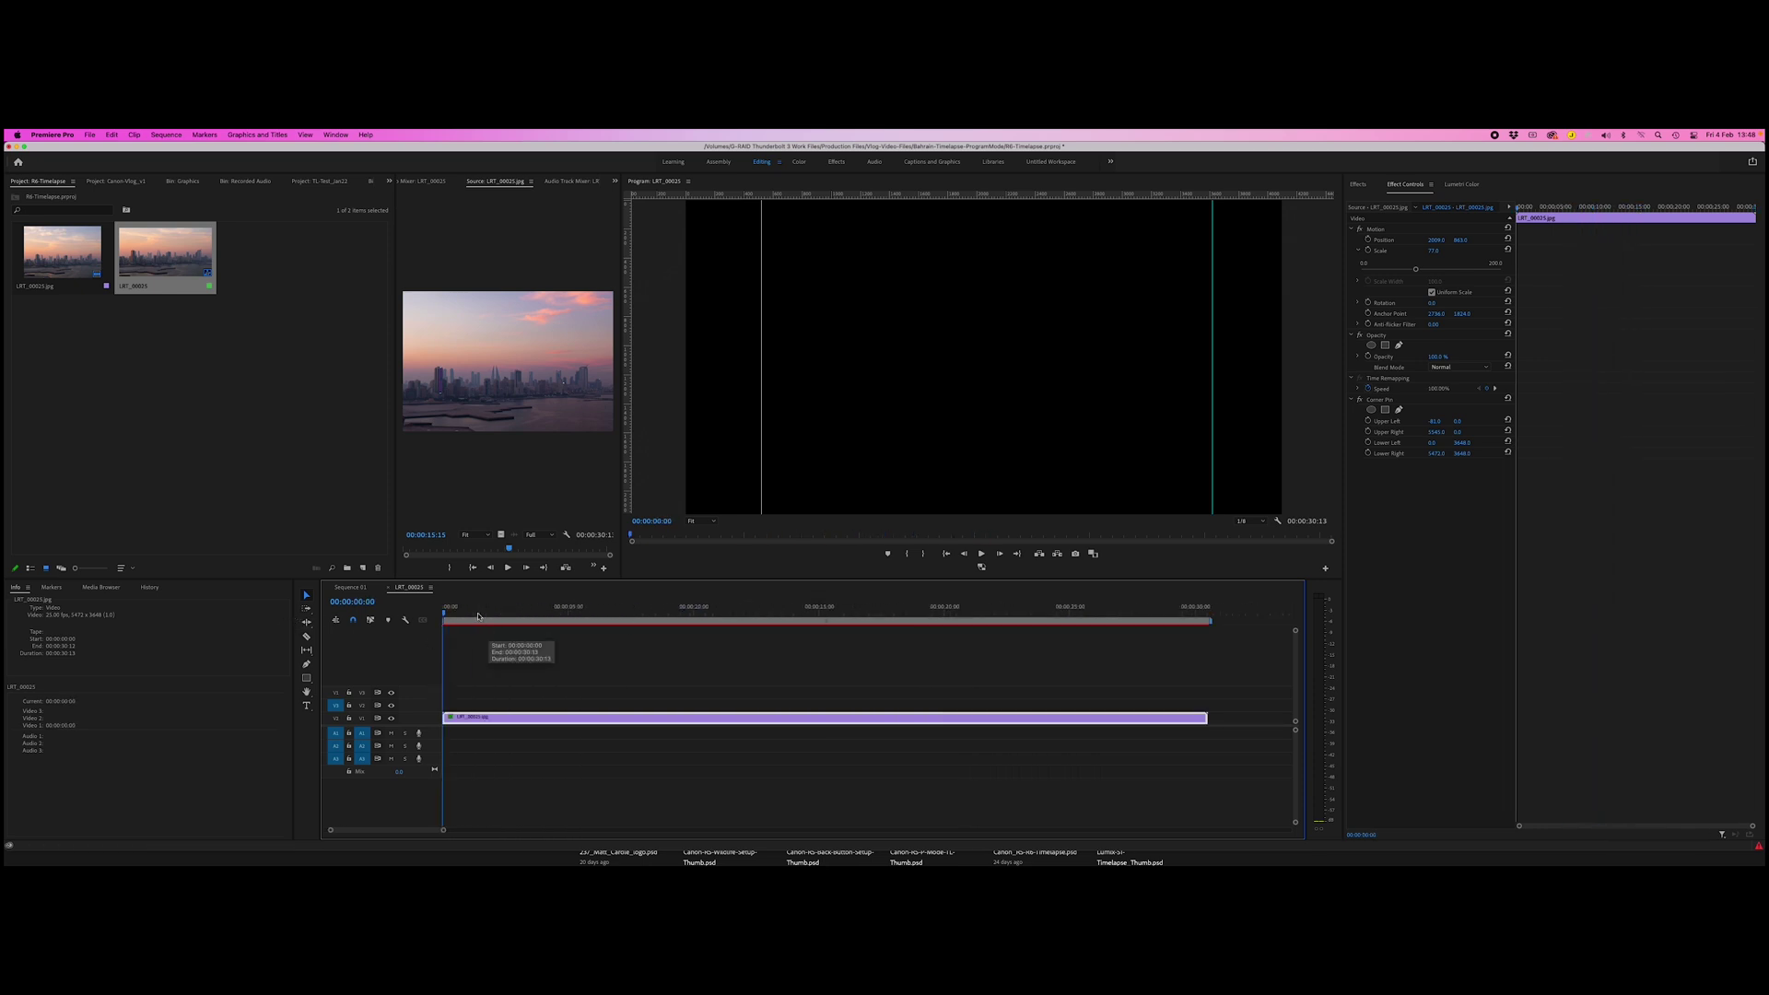
{"action": "left_click", "coordinate": [362, 706]}
{"action": "key", "text": "super+v"}
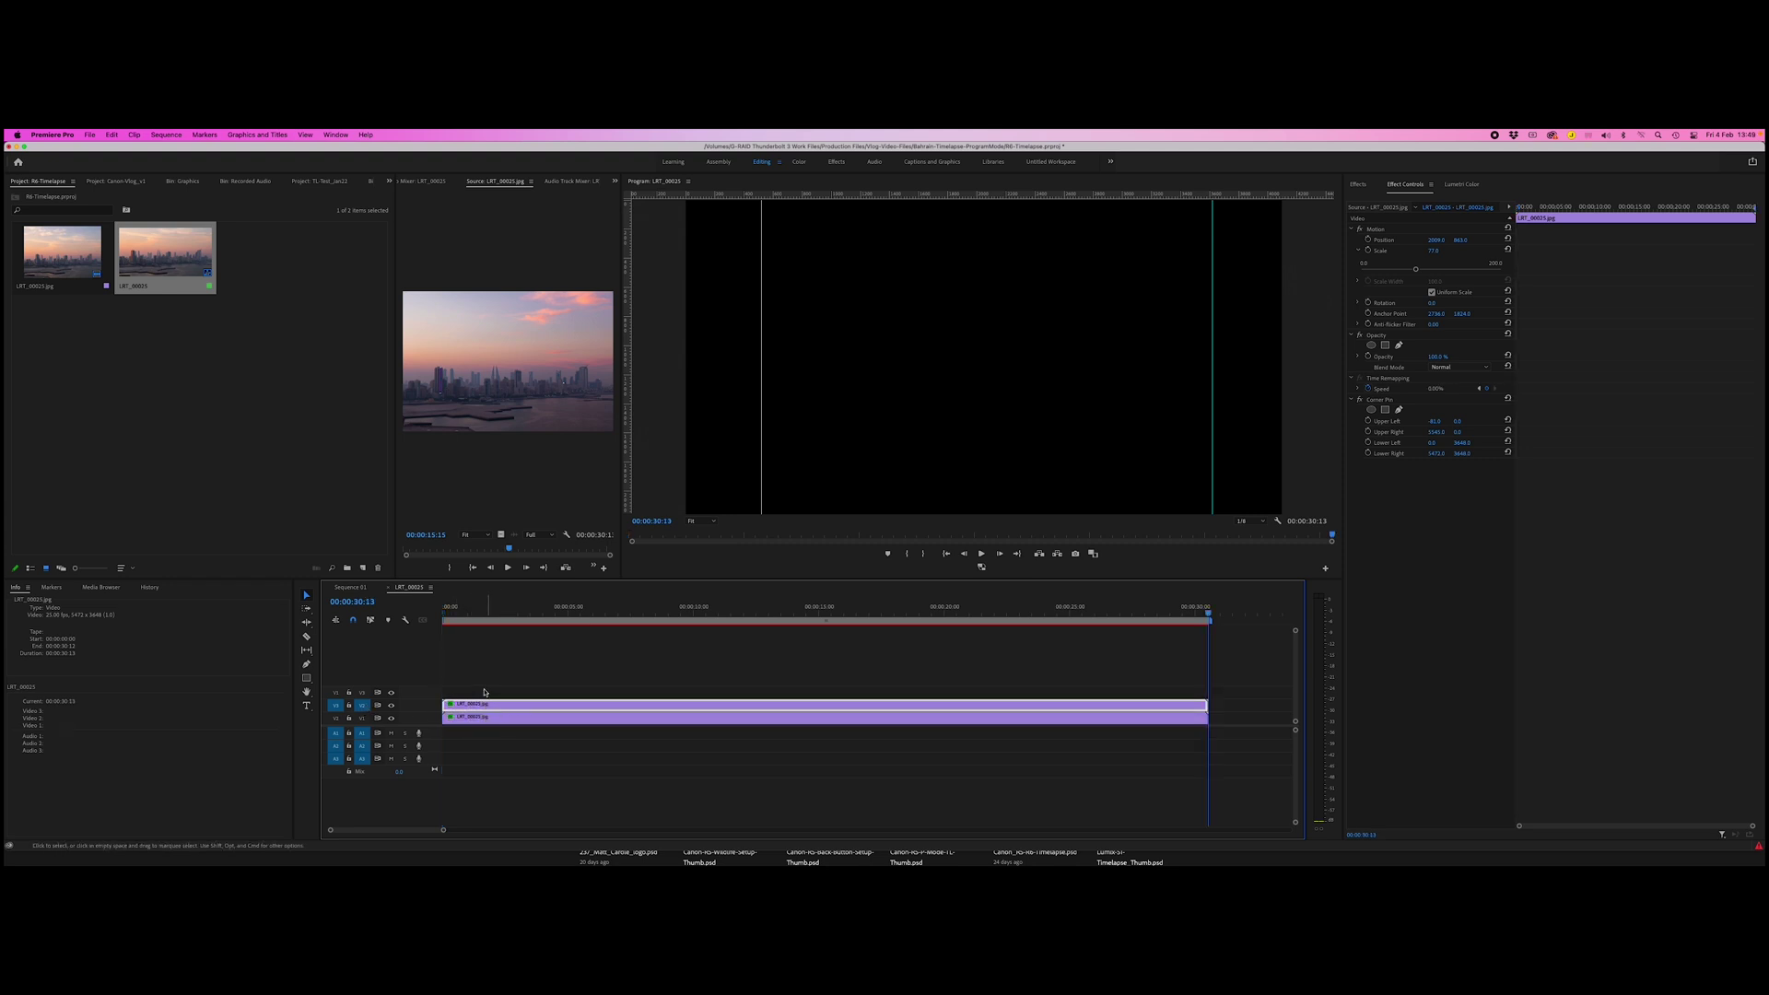
{"action": "left_click", "coordinate": [362, 692]}
{"action": "key", "text": "Home"}
{"action": "key", "text": "super+v"}
{"action": "key", "text": "Home"}
{"action": "key", "text": "minus"}
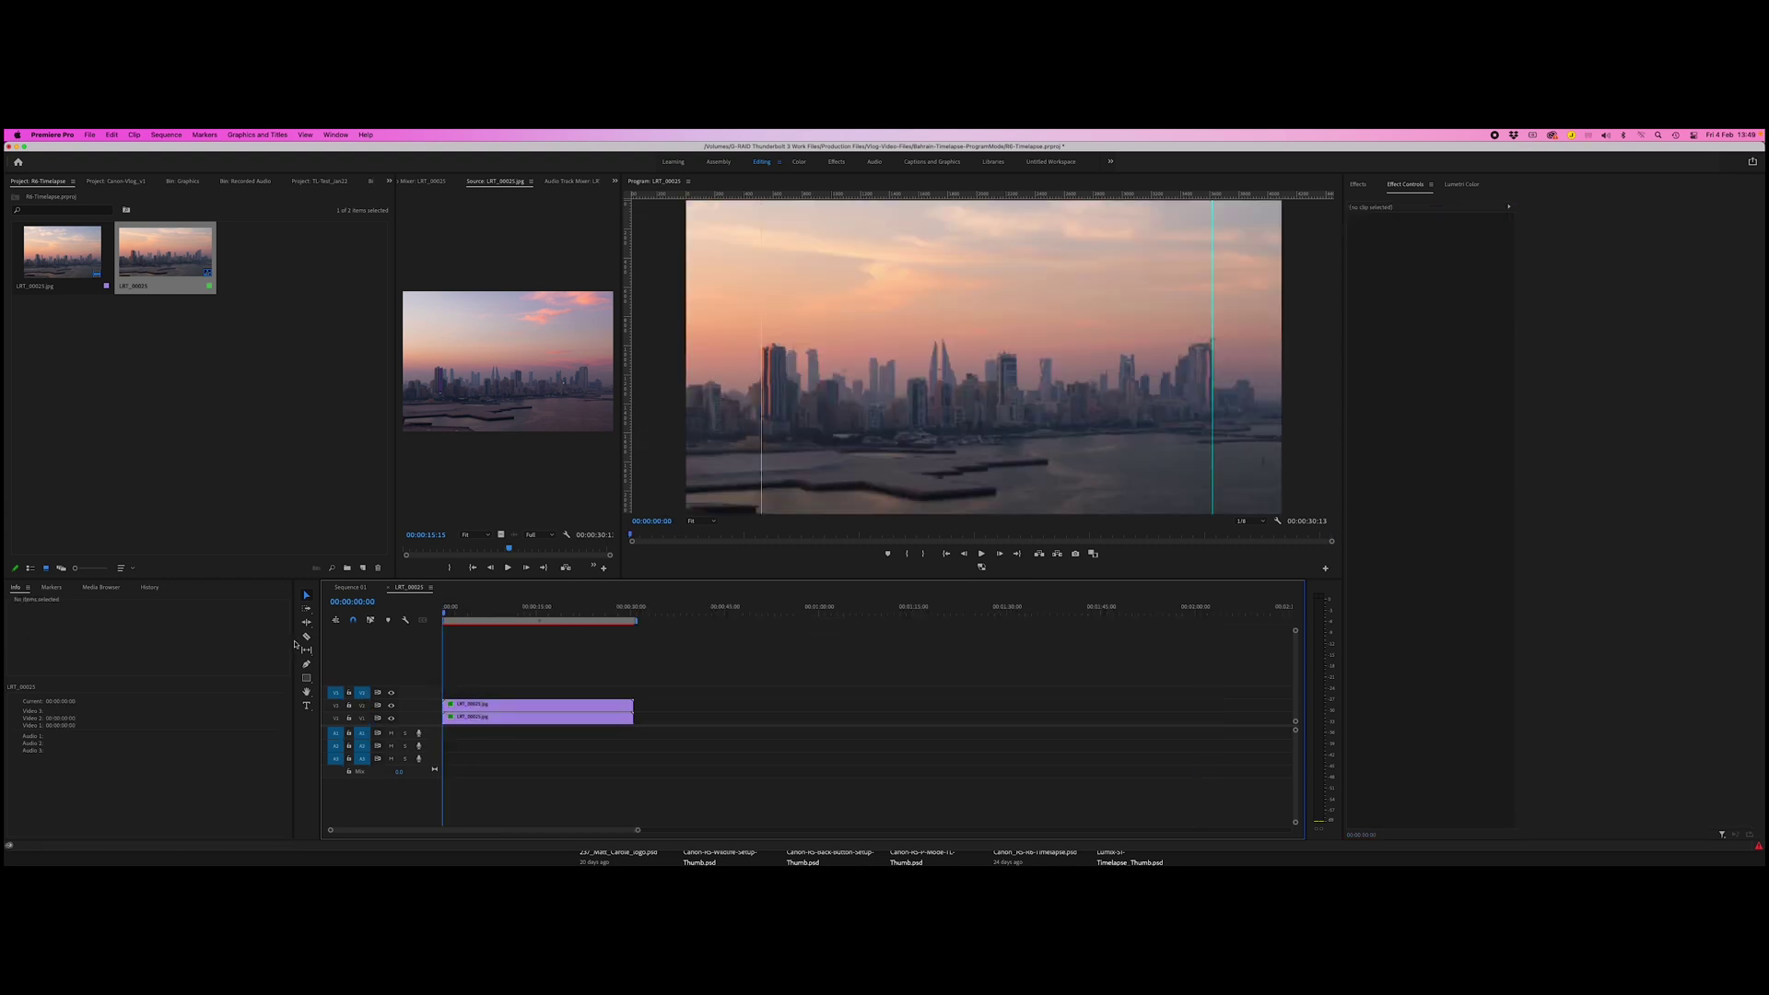
- Offset the V2 and V3 copies by one and two frames and set their opacity to 75% and 50%
{"action": "key", "text": "backslash"}
{"action": "key", "text": "alt+Right"}
{"action": "key", "text": "alt+Right"}
{"action": "left_click", "coordinate": [1434, 357]}
{"action": "left_click", "coordinate": [1330, 434]}
{"action": "left_click", "coordinate": [1440, 355]}
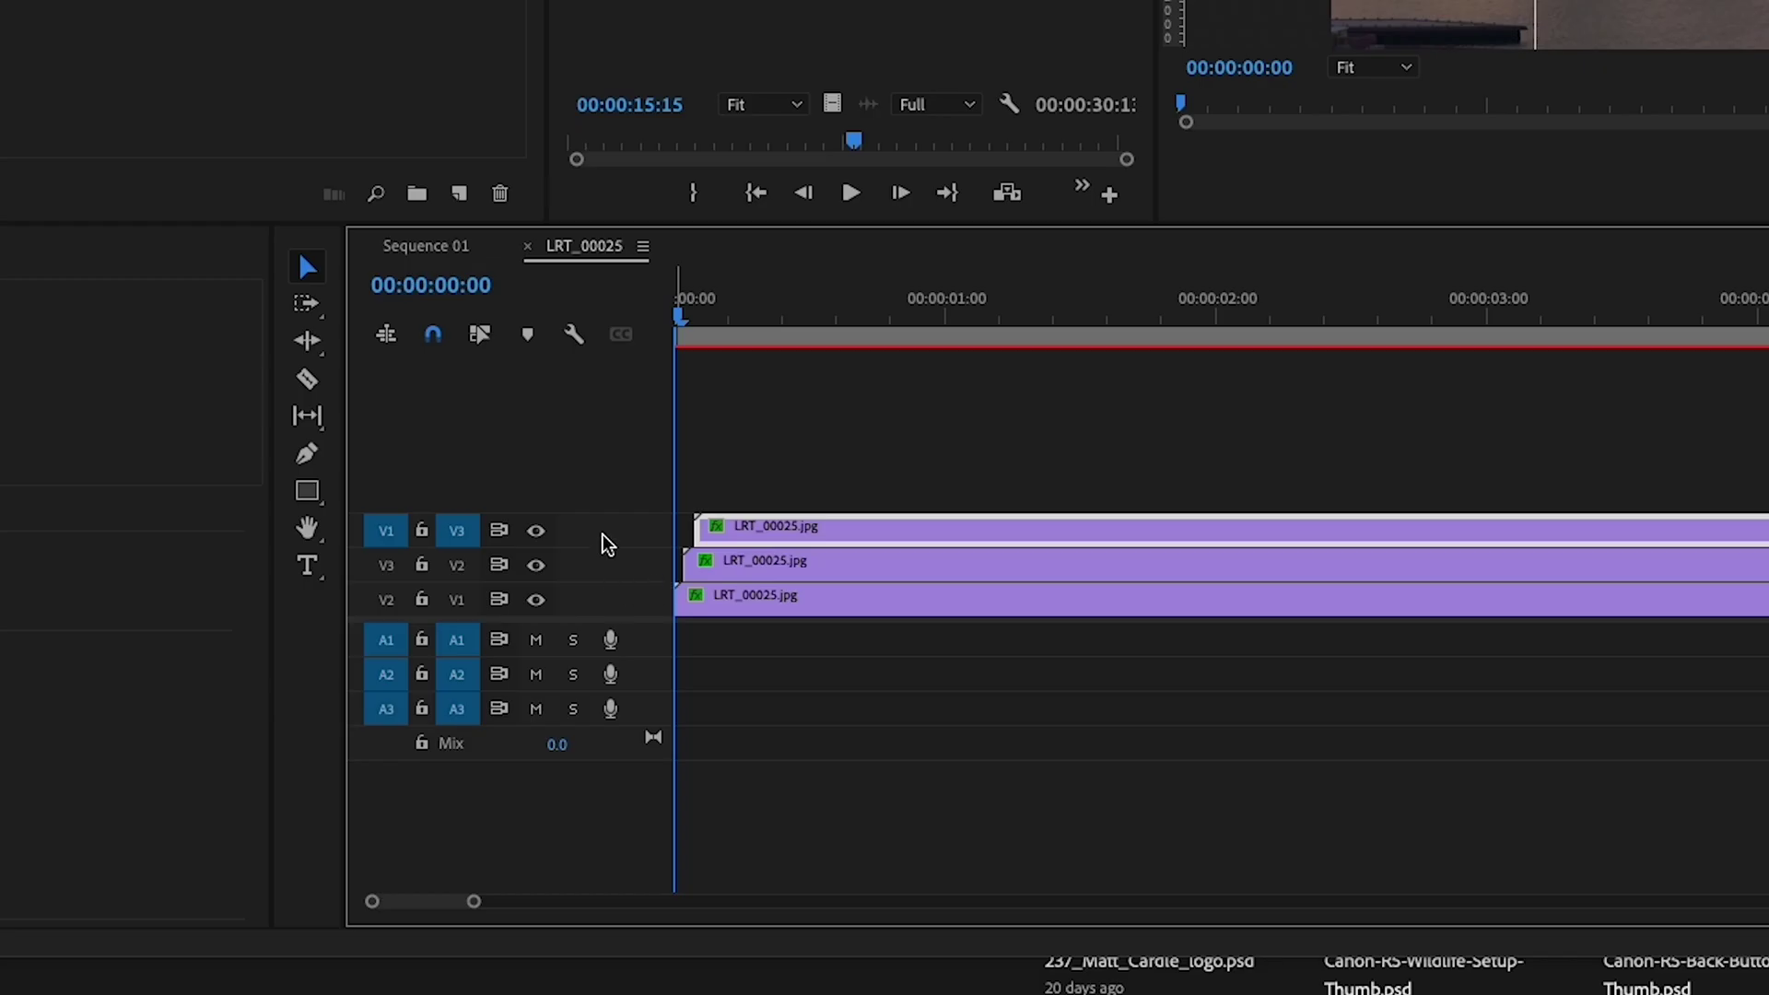
- Add a video track above V3 and duplicate the V3 clip onto it
{"action": "right_click", "coordinate": [605, 533]}
{"action": "left_click", "coordinate": [666, 610]}
{"action": "left_click_drag", "start_coordinate": [855, 530], "coordinate": [773, 499]}
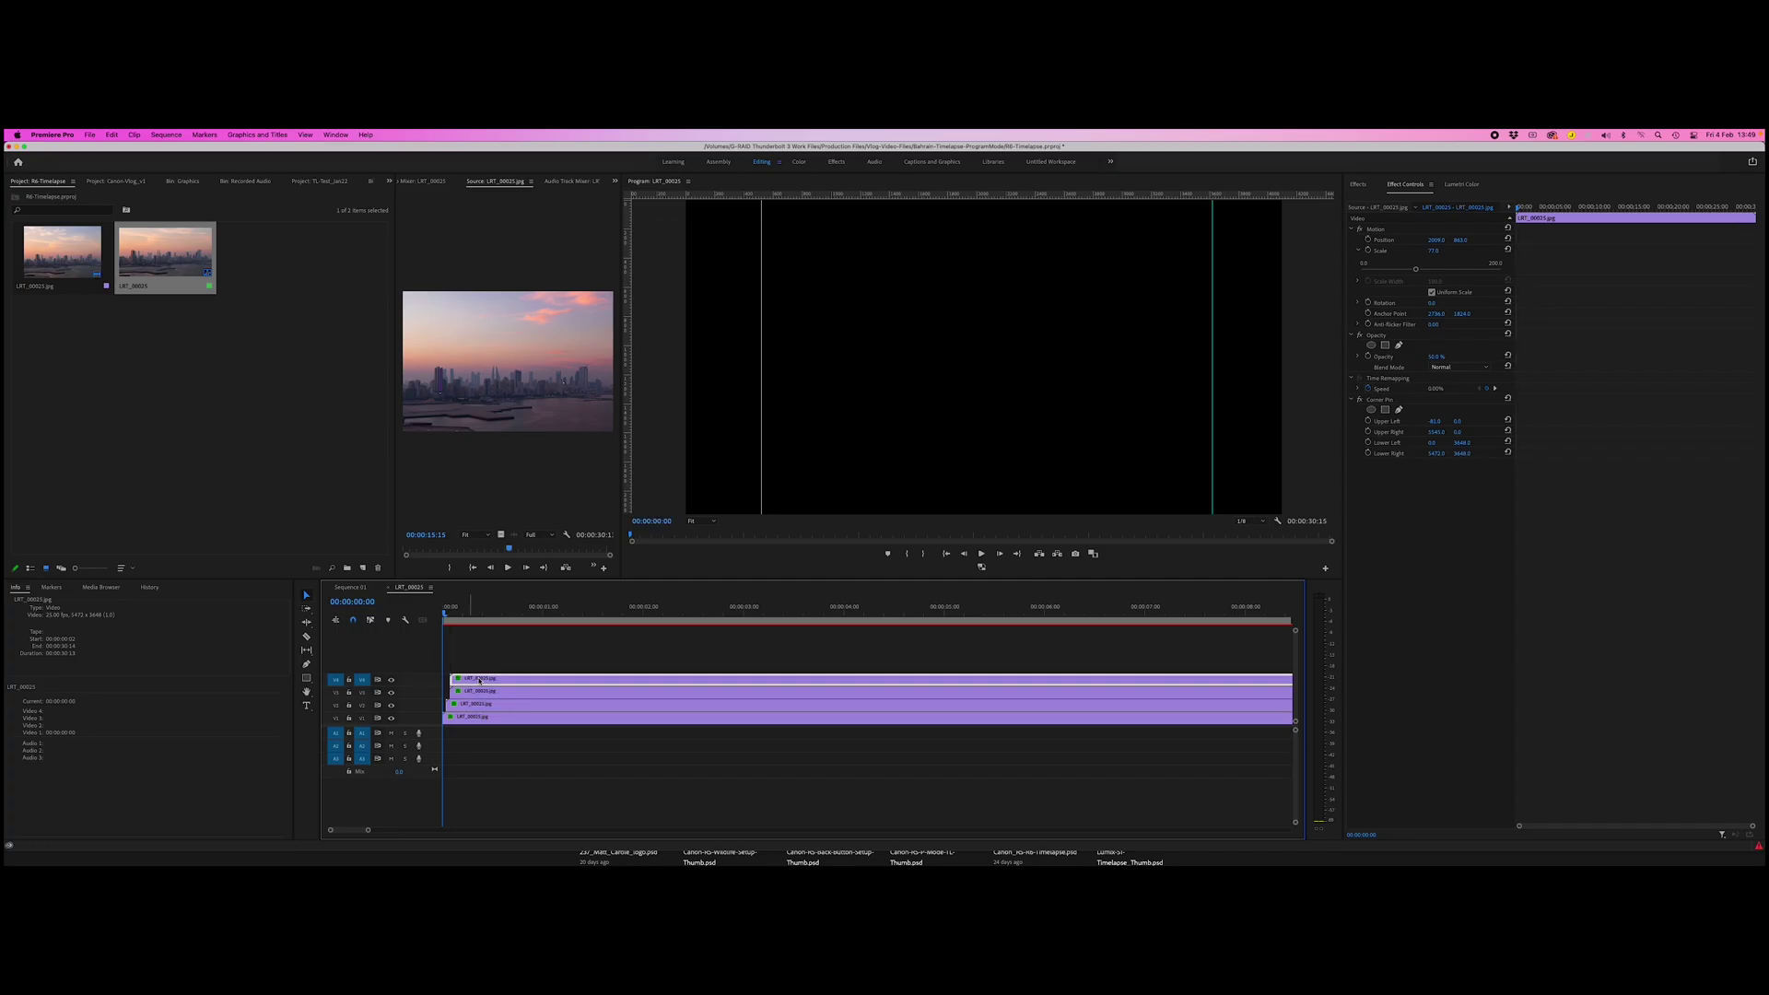
- Shift the V4 clip one frame past the V3 clip and set its opacity to 25%
{"action": "left_click_drag", "start_coordinate": [479, 680], "coordinate": [483, 680]}
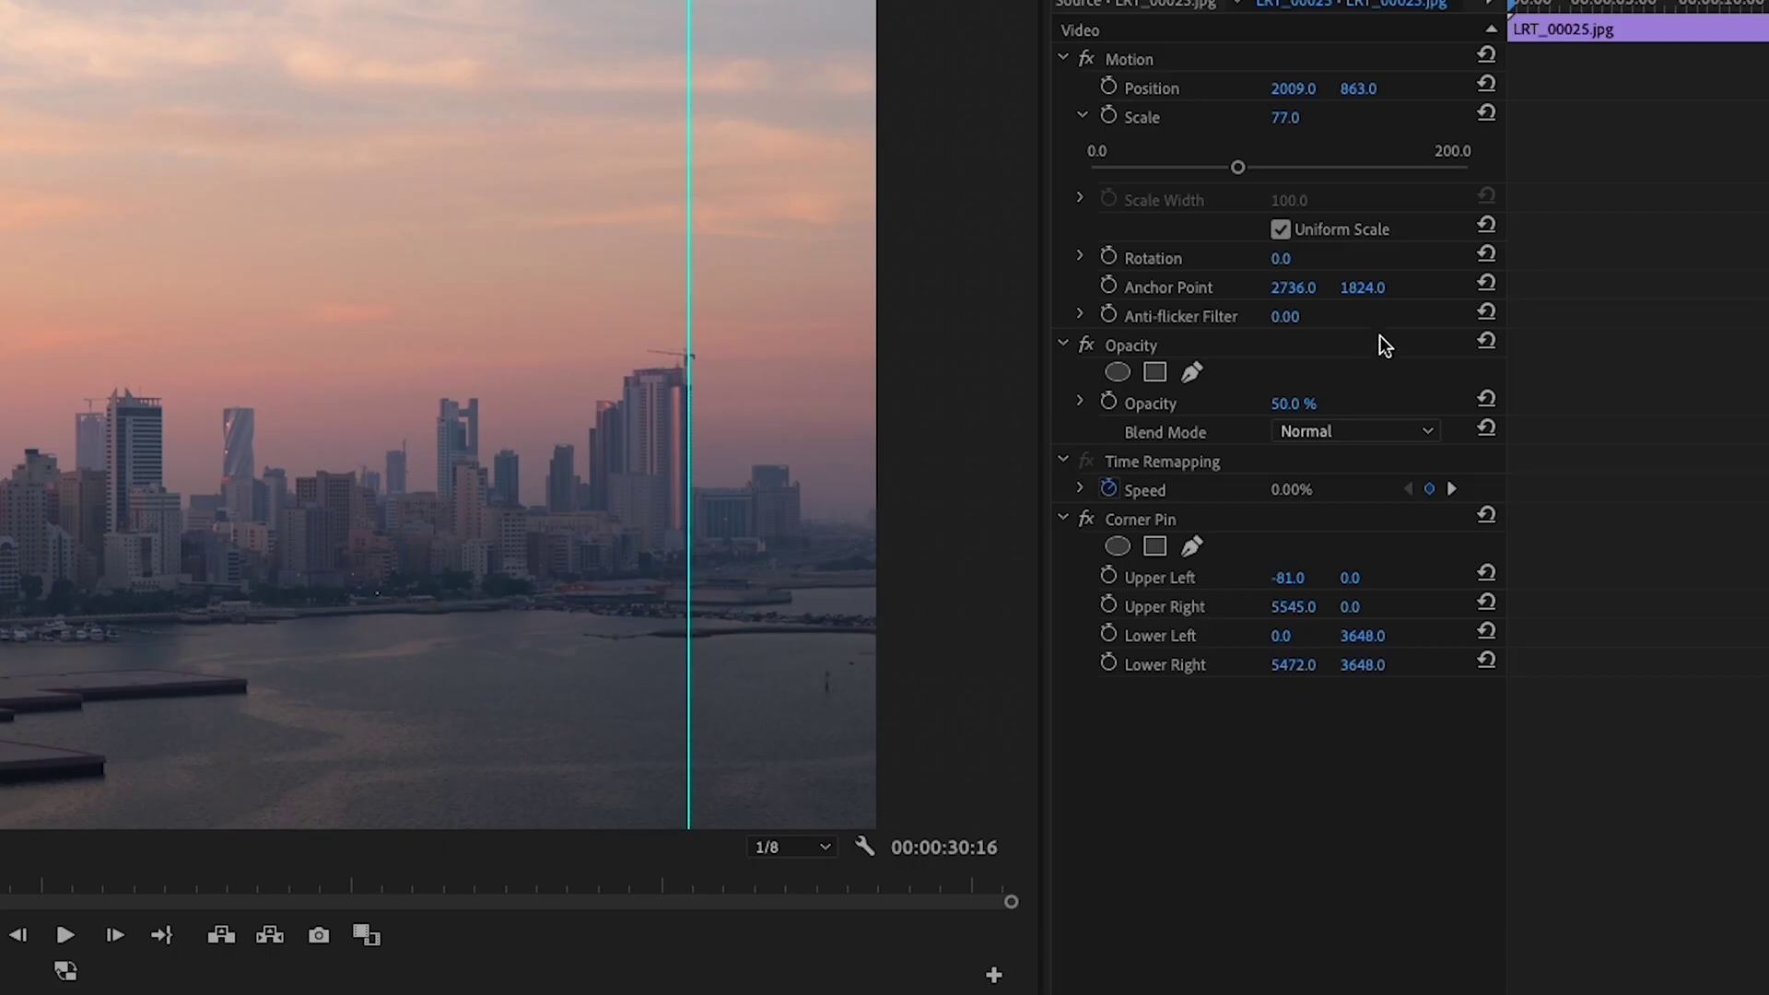
{"action": "left_click", "coordinate": [1294, 404]}
{"action": "type", "text": "25"}
{"action": "key", "text": "Return"}
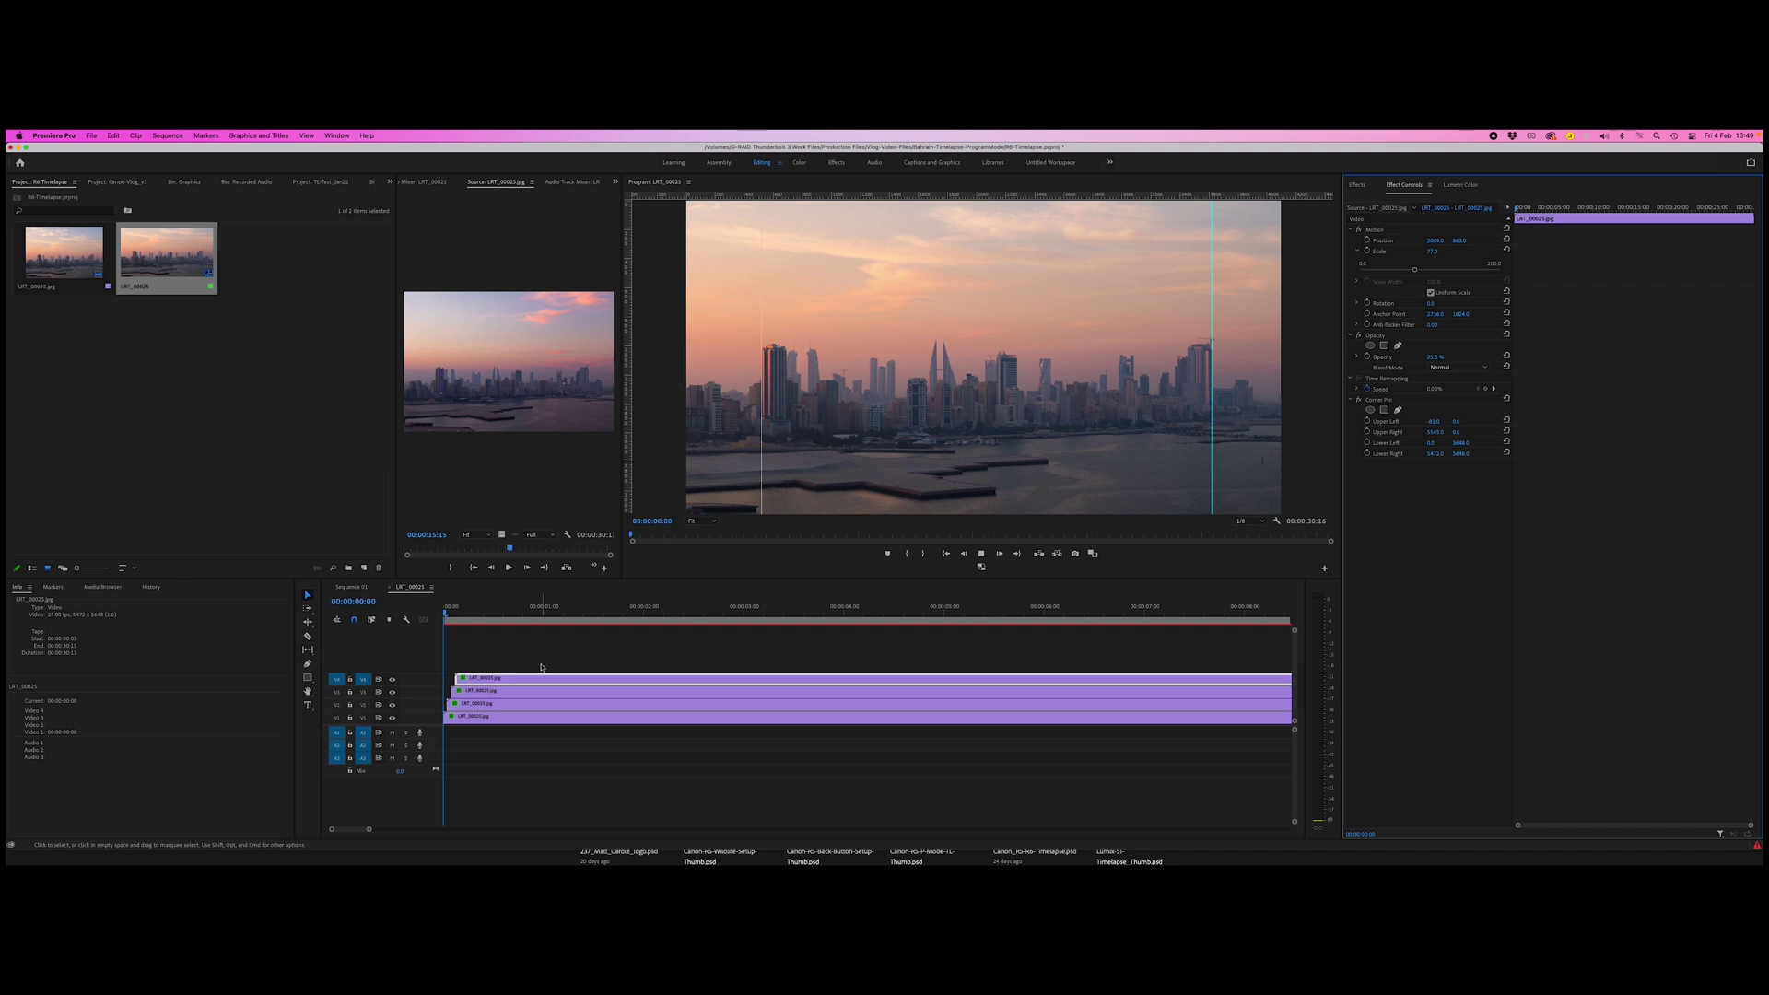
- Play back the sequence to check how the four stacked clips blend
{"action": "key", "text": "space"}
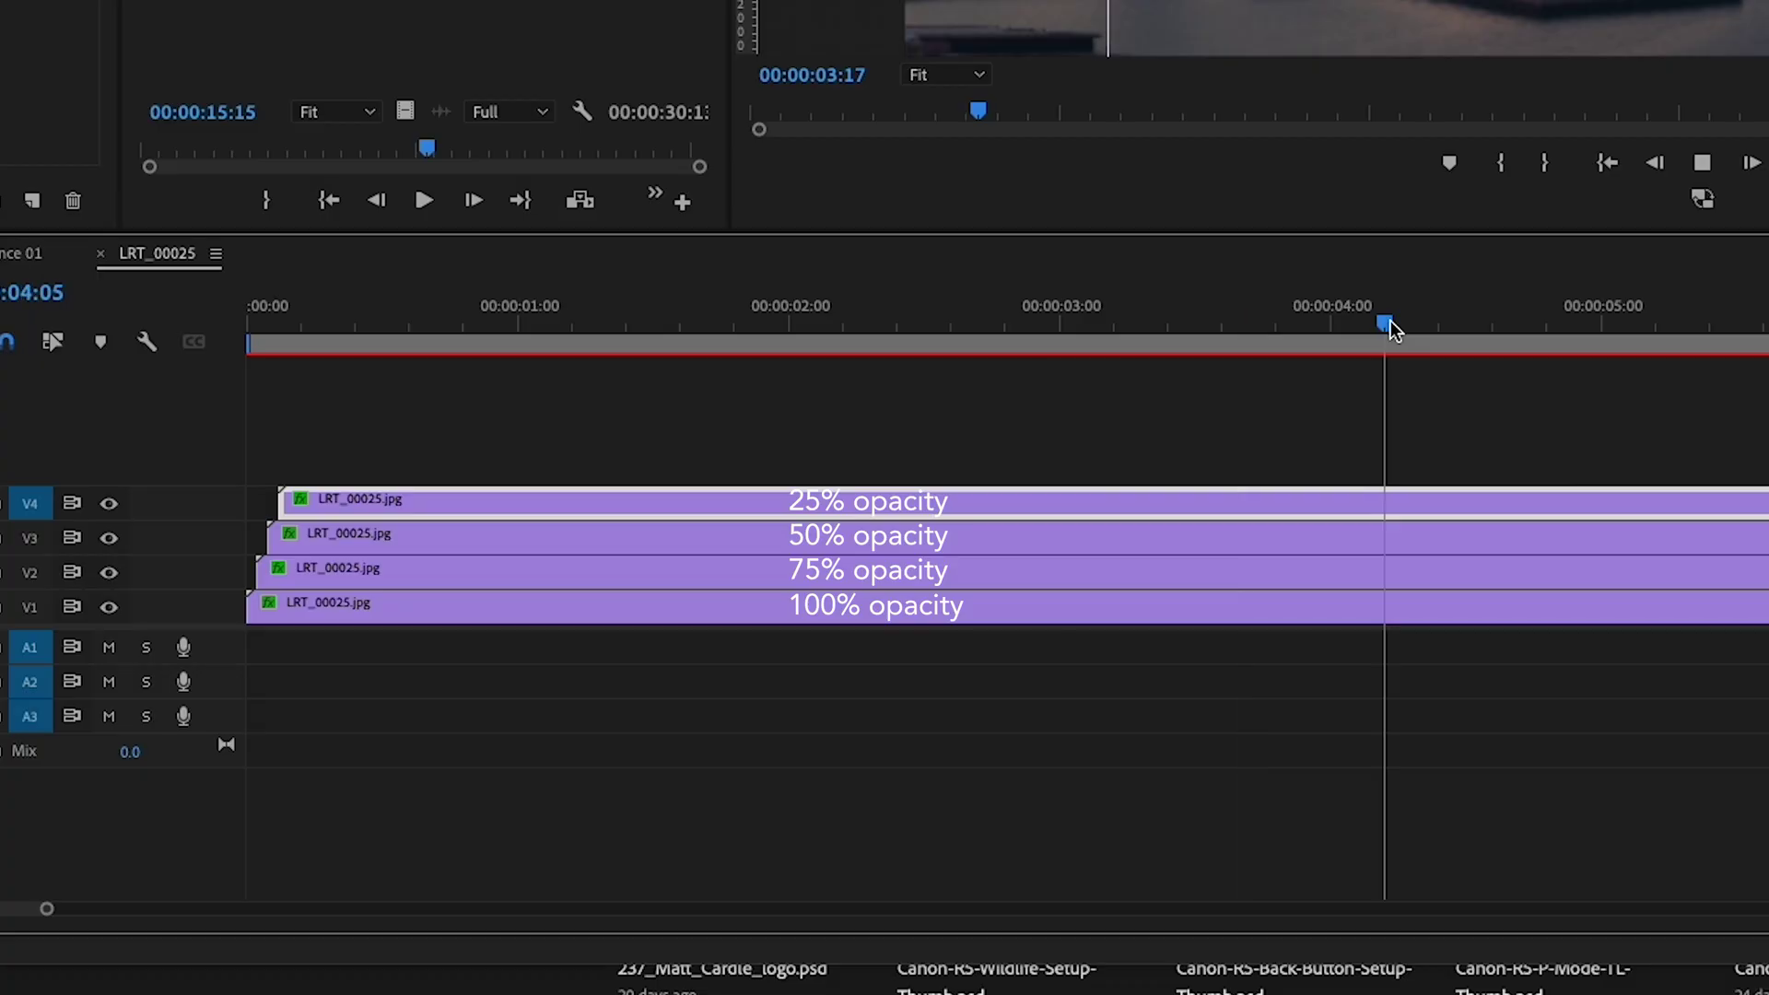
{"action": "key", "text": "minus"}
{"action": "key", "text": "minus"}
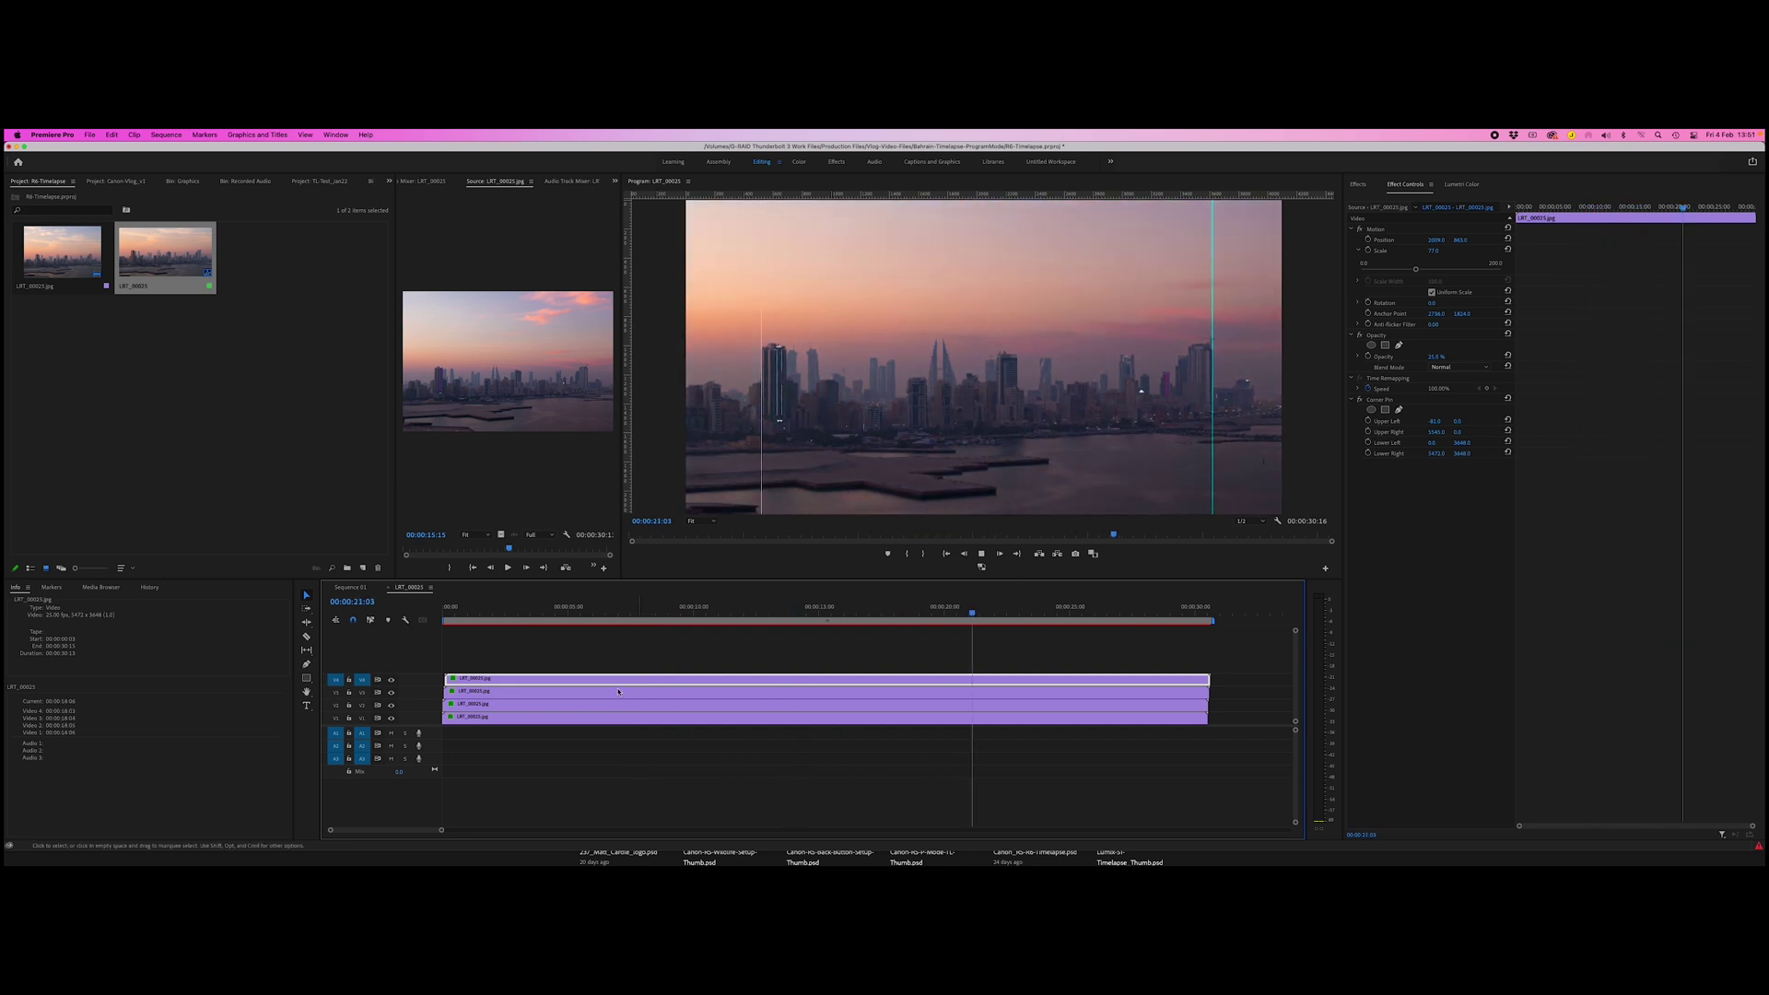
- Widen the stagger so the clips on V2, V3 and V4 each start two frames after the clip below
{"action": "key", "text": "Home"}
{"action": "key", "text": "equal"}
{"action": "key", "text": "equal"}
{"action": "key", "text": "equal"}
{"action": "mouse_move", "coordinate": [501, 696]}
{"action": "left_mouse_down"}
{"action": "mouse_move", "coordinate": [485, 693]}
{"action": "mouse_move", "coordinate": [507, 690]}
{"action": "left_mouse_up"}
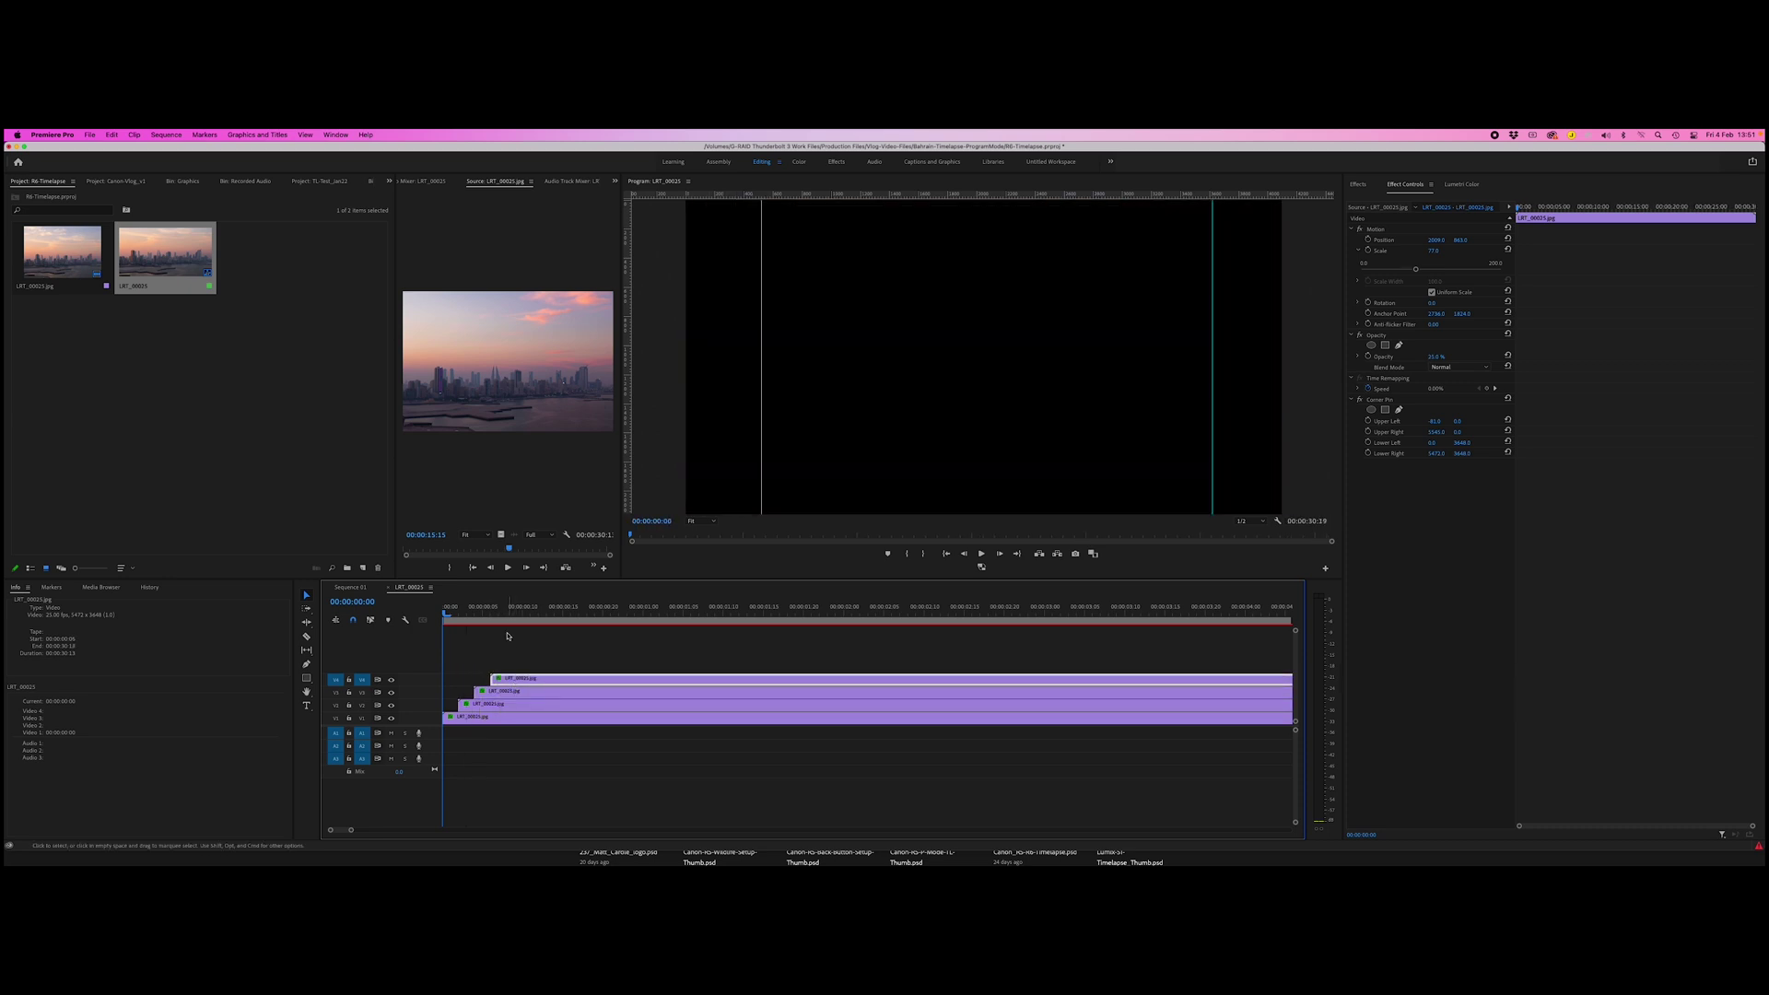
- Play back the middle and end of the restaggered sequence to examine the blending of the tower and city lights
{"action": "key", "text": "minus"}
{"action": "key", "text": "minus"}
{"action": "left_click", "coordinate": [784, 621]}
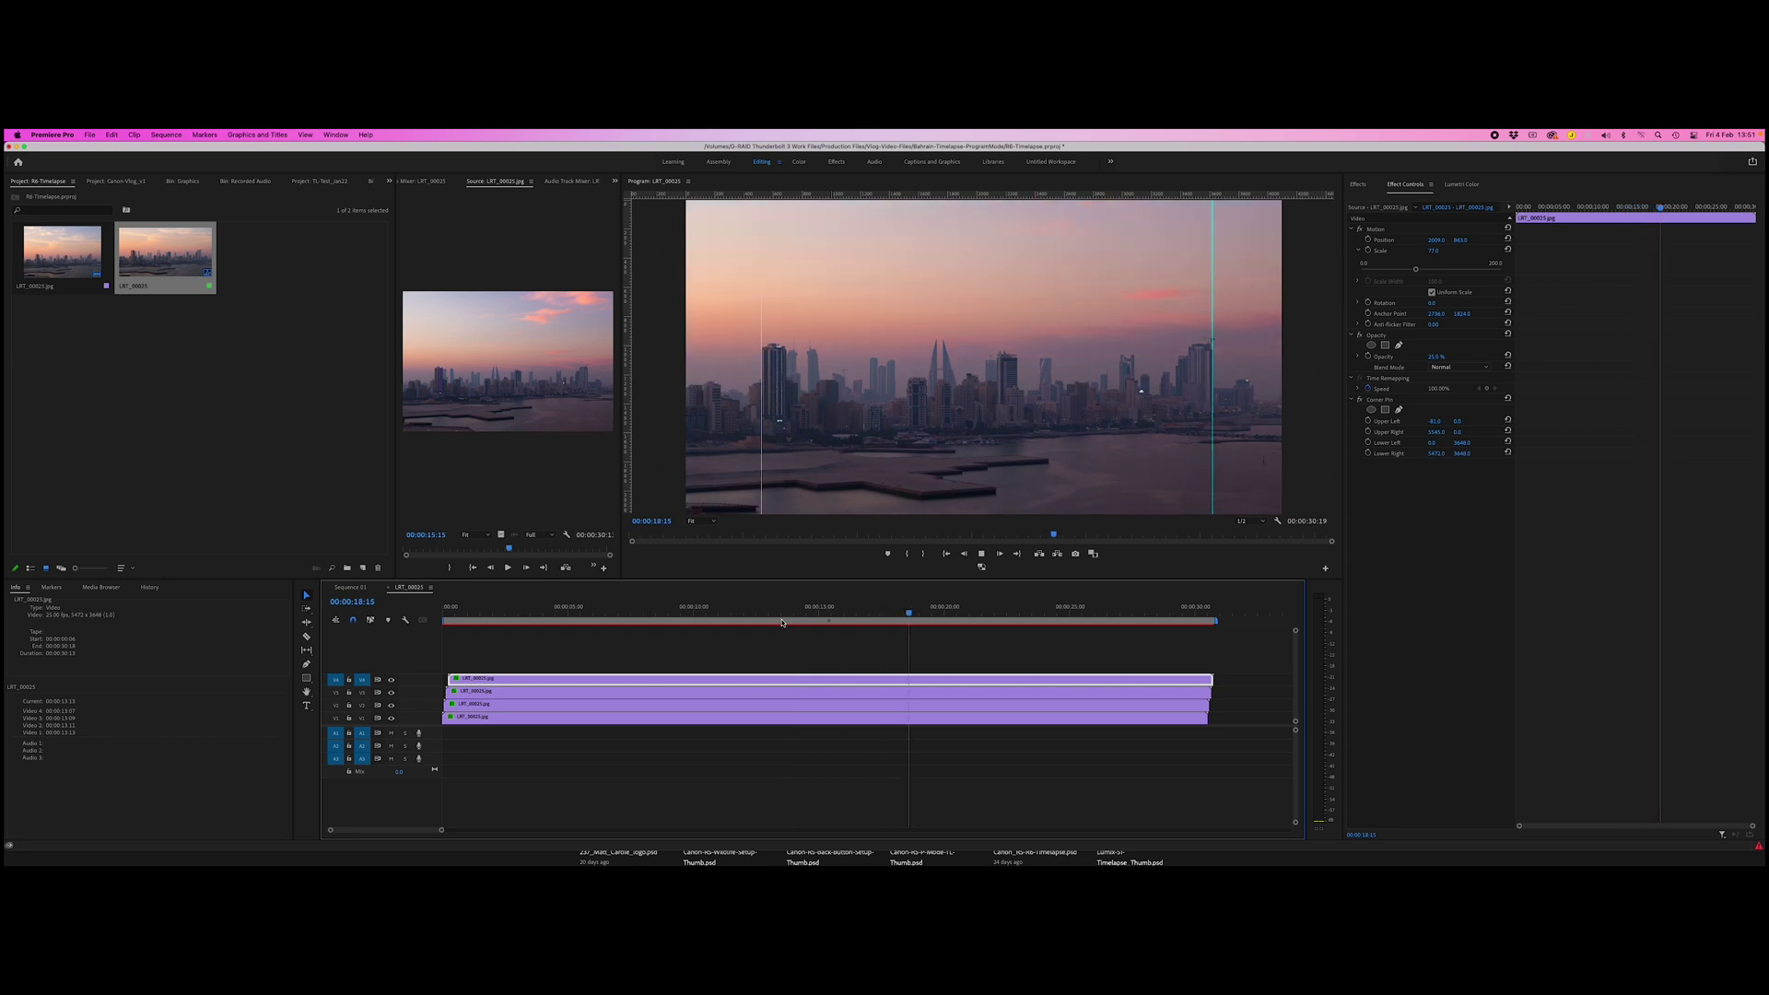
{"action": "left_click", "coordinate": [725, 417]}
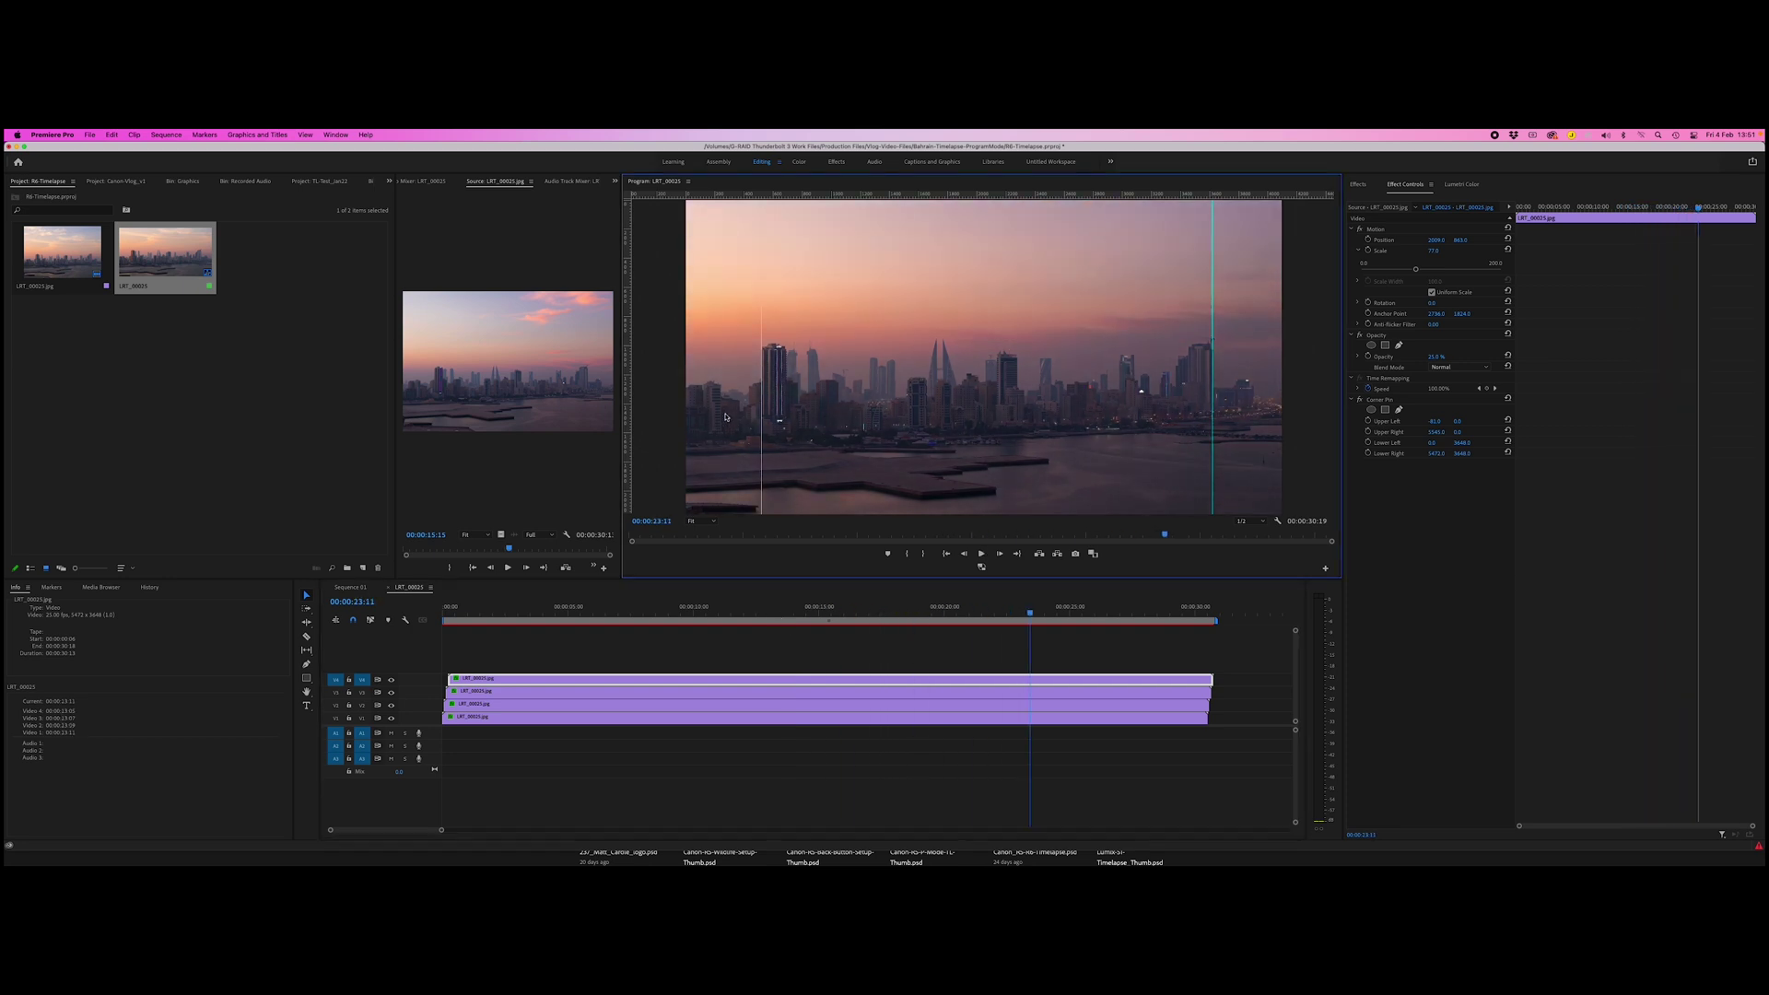
{"action": "left_click", "coordinate": [782, 620]}
{"action": "key", "text": "space"}
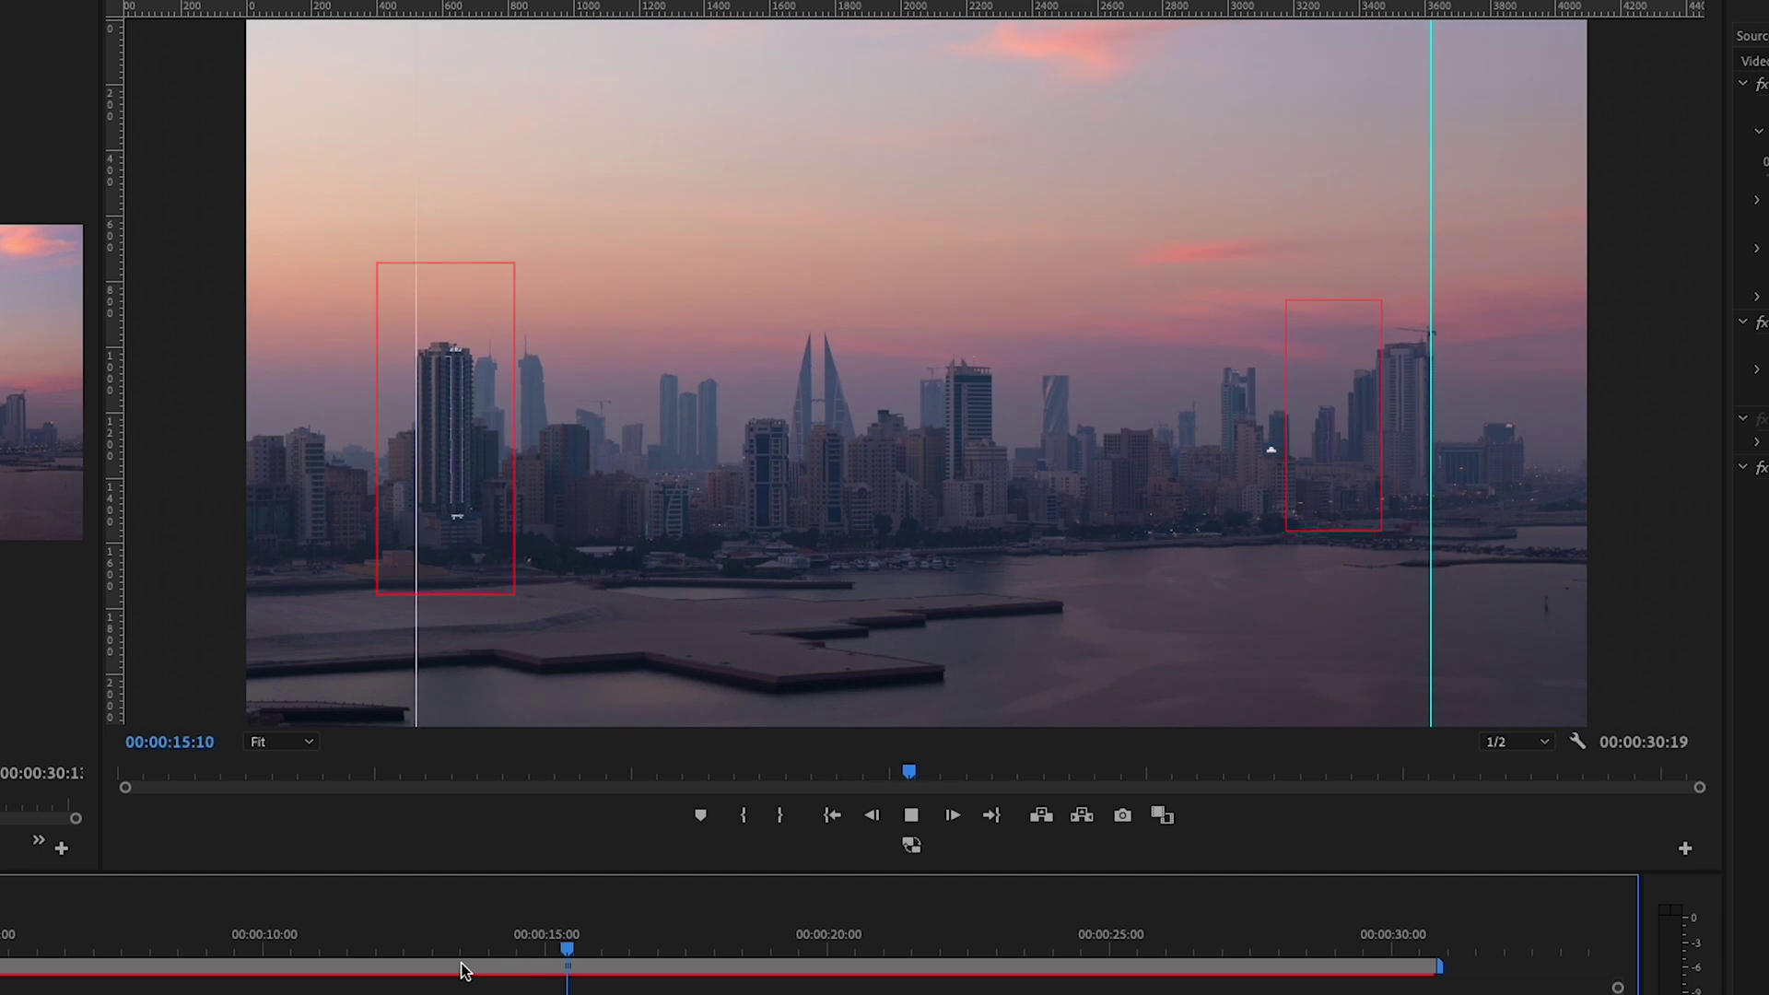
{"action": "key", "text": "space"}
{"action": "left_click_drag", "start_coordinate": [682, 951], "coordinate": [653, 958]}
{"action": "key", "text": "space"}
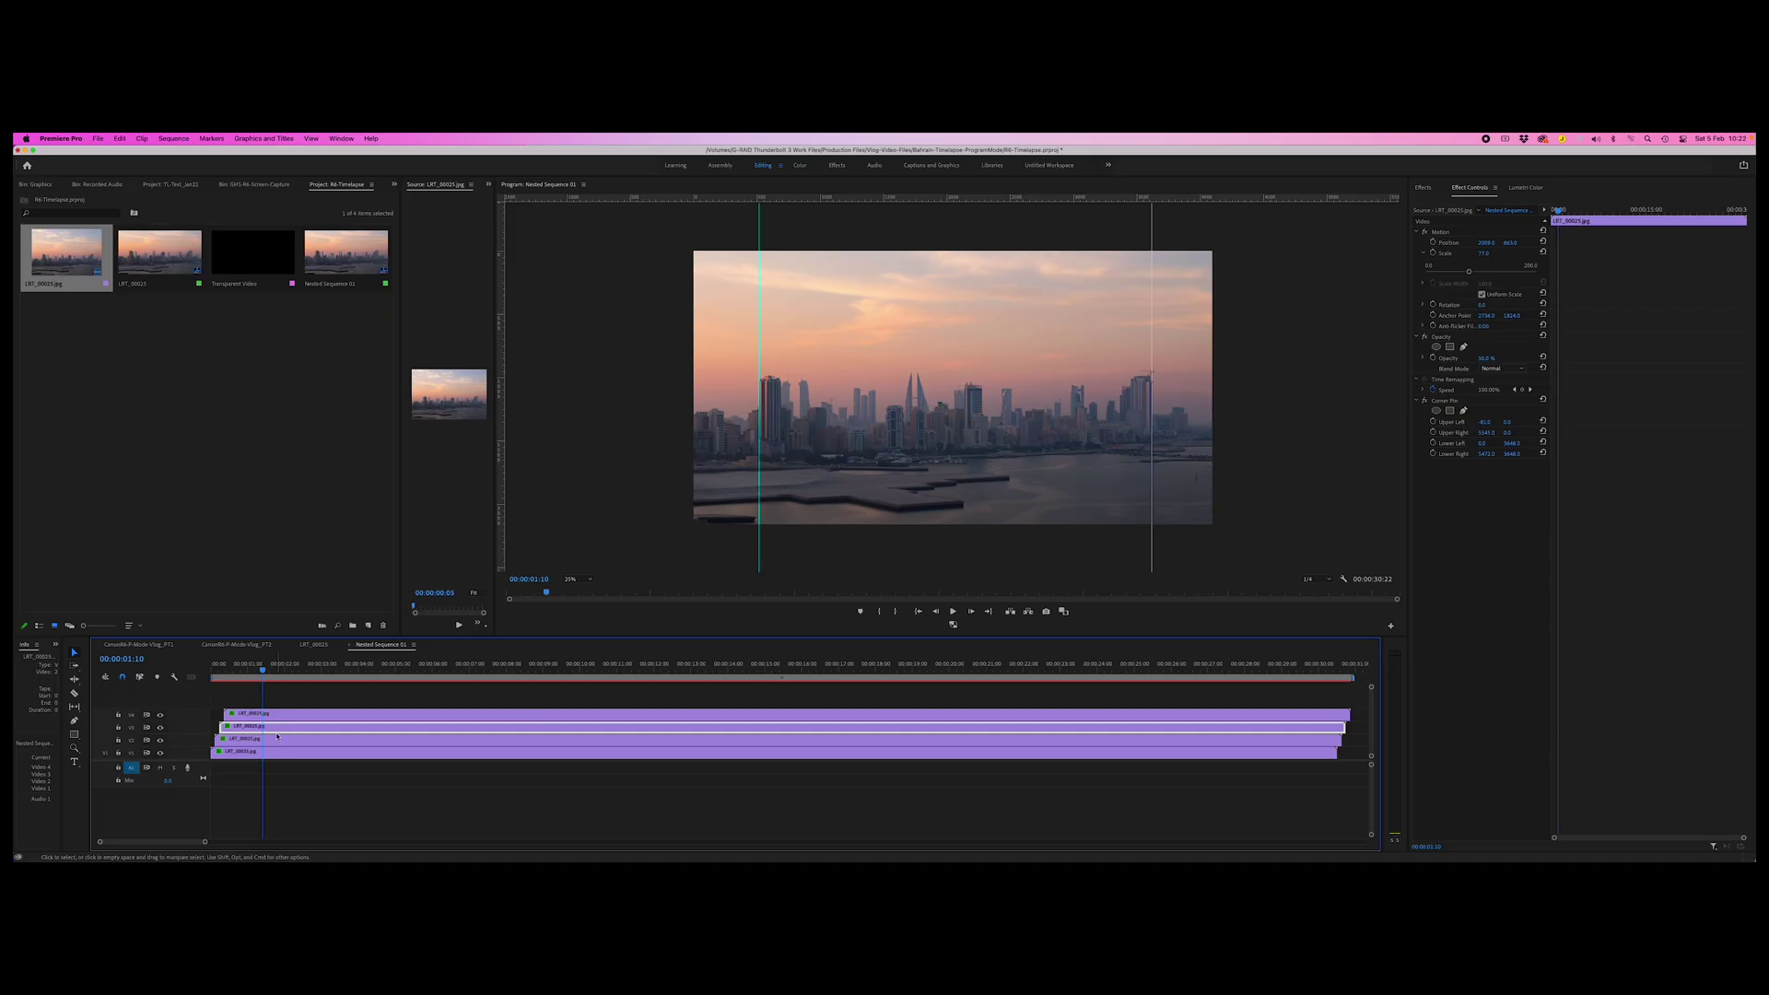
- Check the lower clips in Nested Sequence 01, add a video track above V4, and return the playhead to the start
{"action": "left_click", "coordinate": [275, 741]}
{"action": "left_click", "coordinate": [273, 753]}
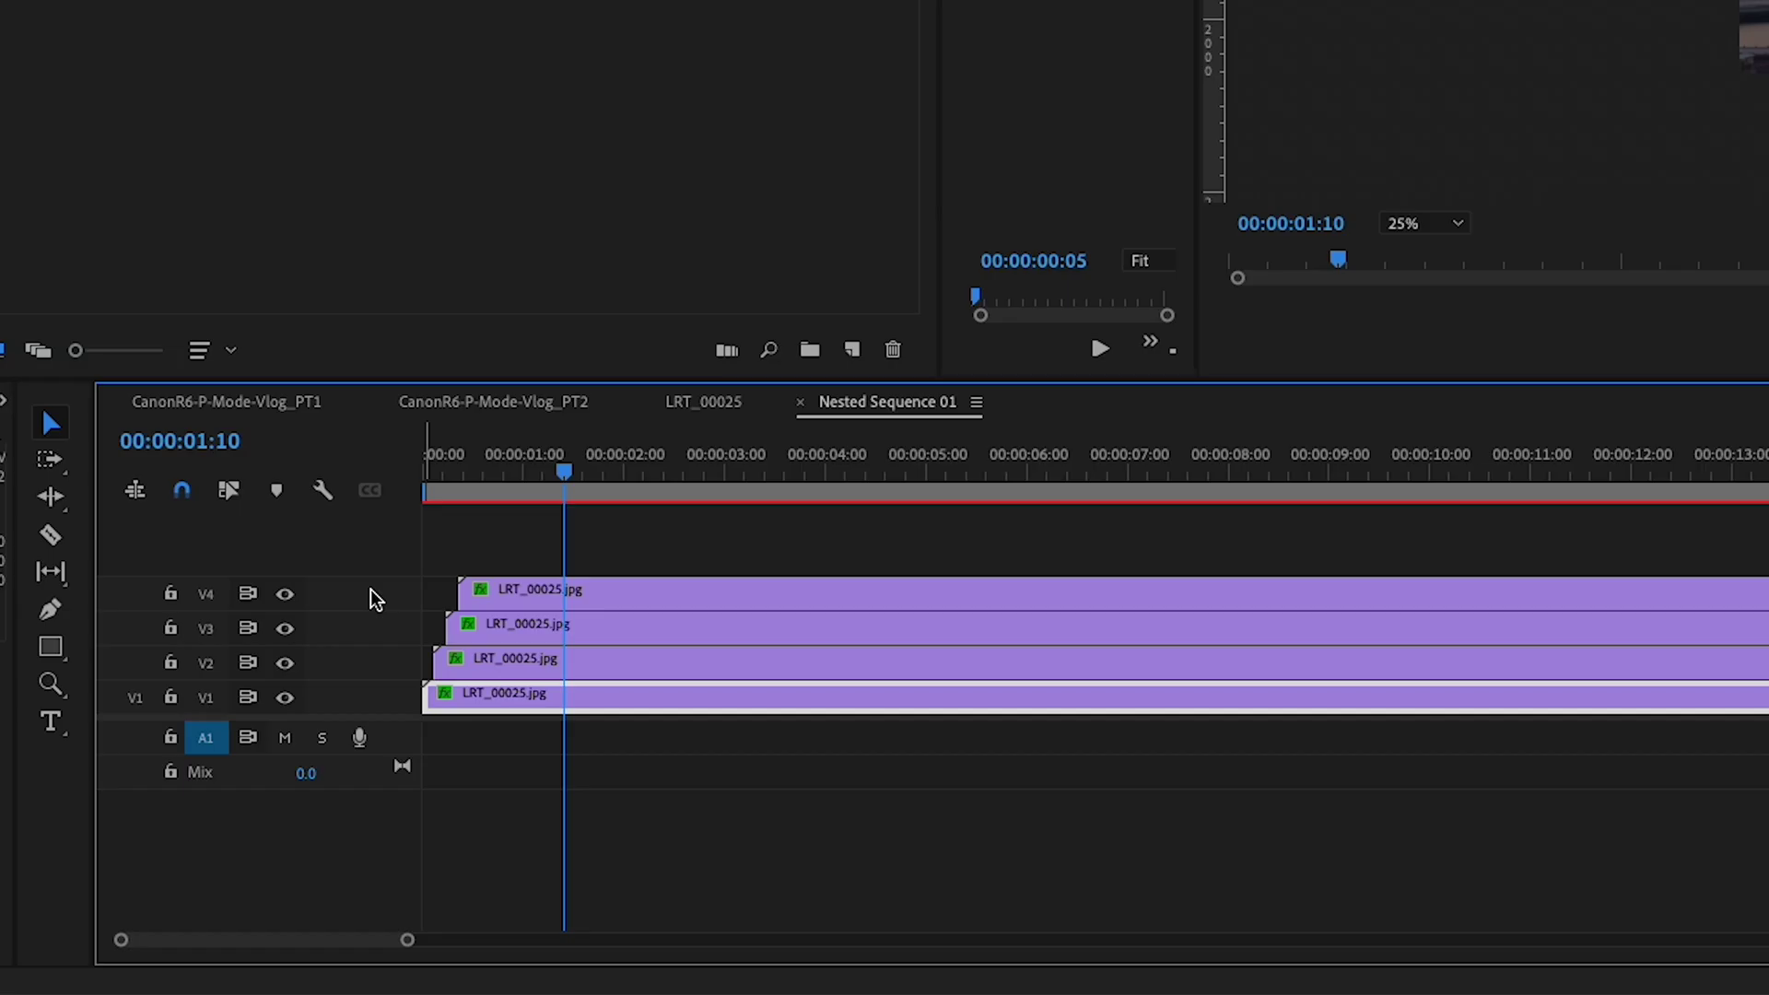
{"action": "right_click", "coordinate": [191, 717]}
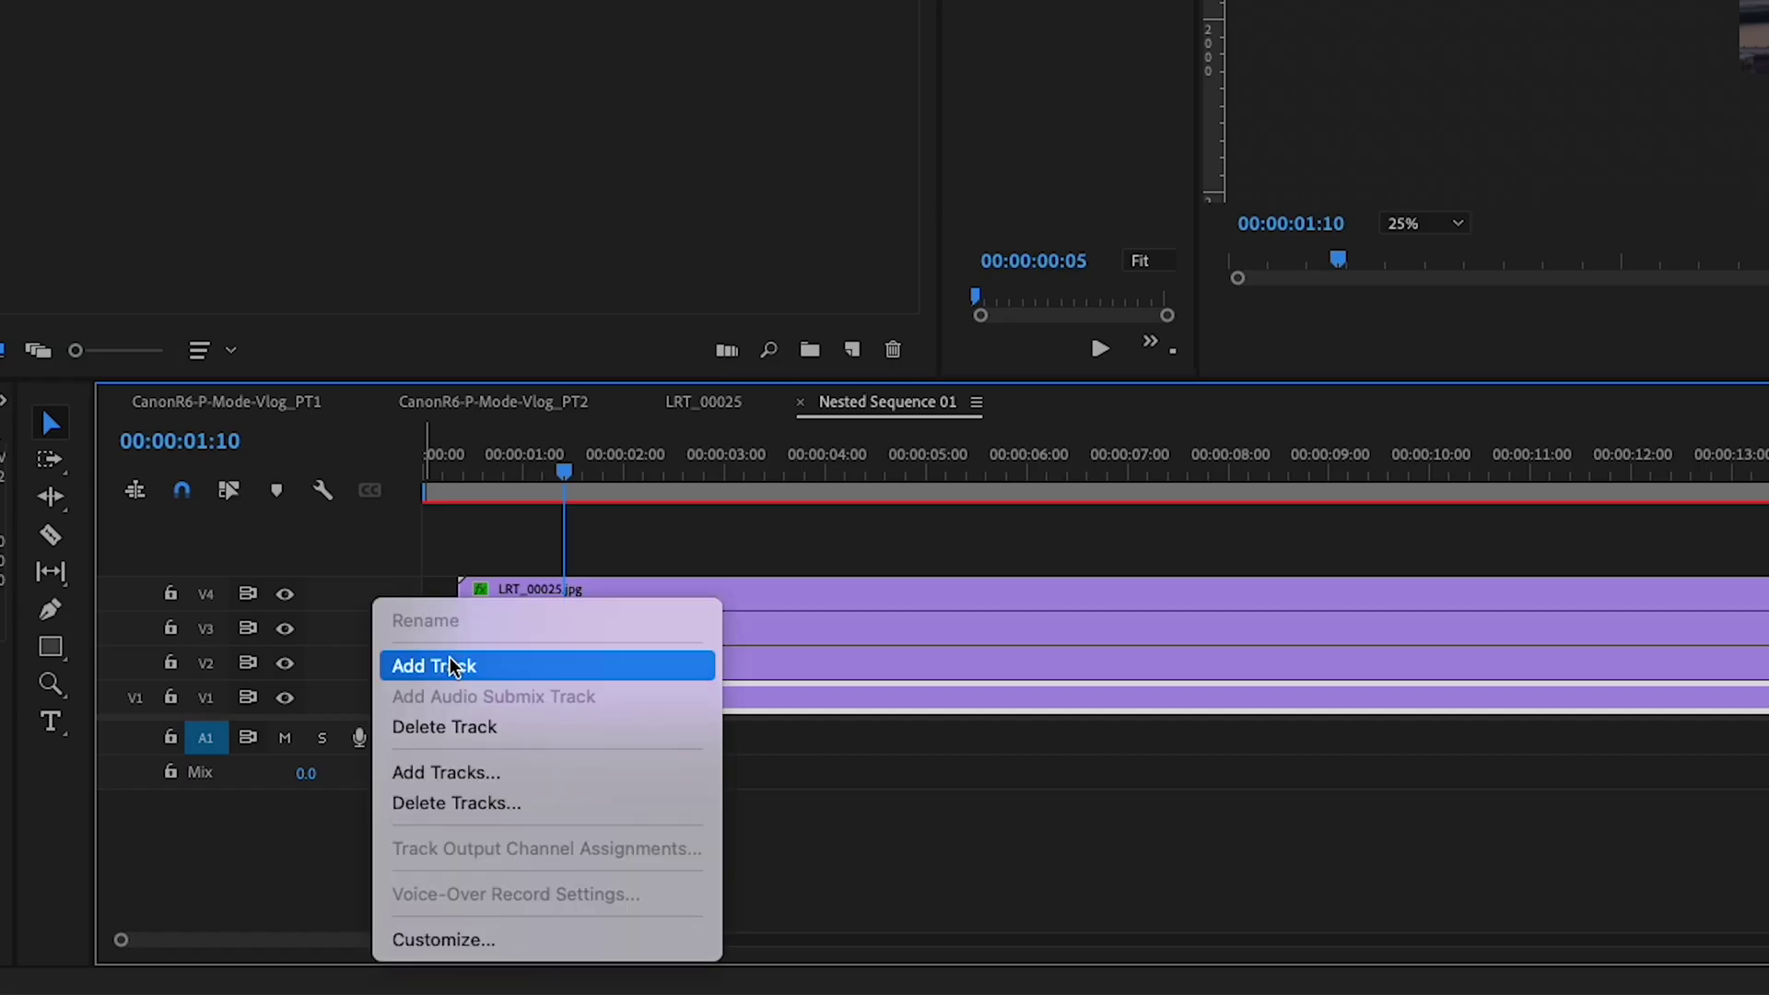
{"action": "left_click", "coordinate": [452, 665]}
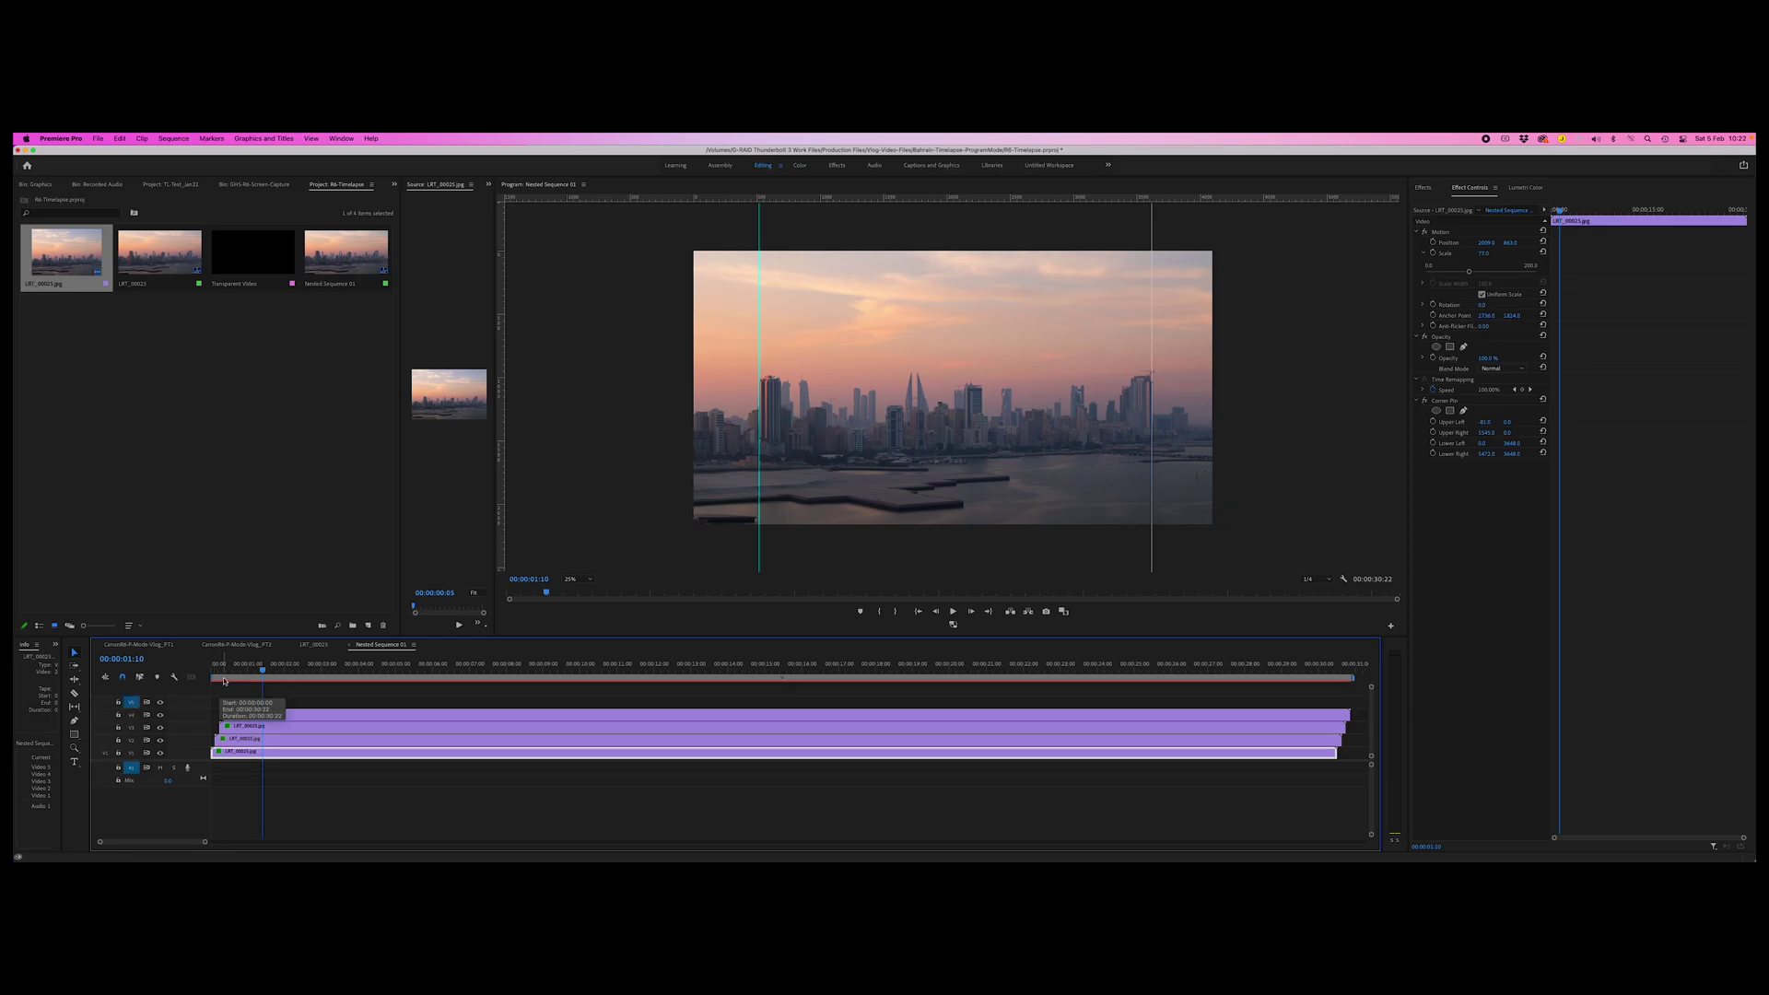
{"action": "key", "text": "Home"}
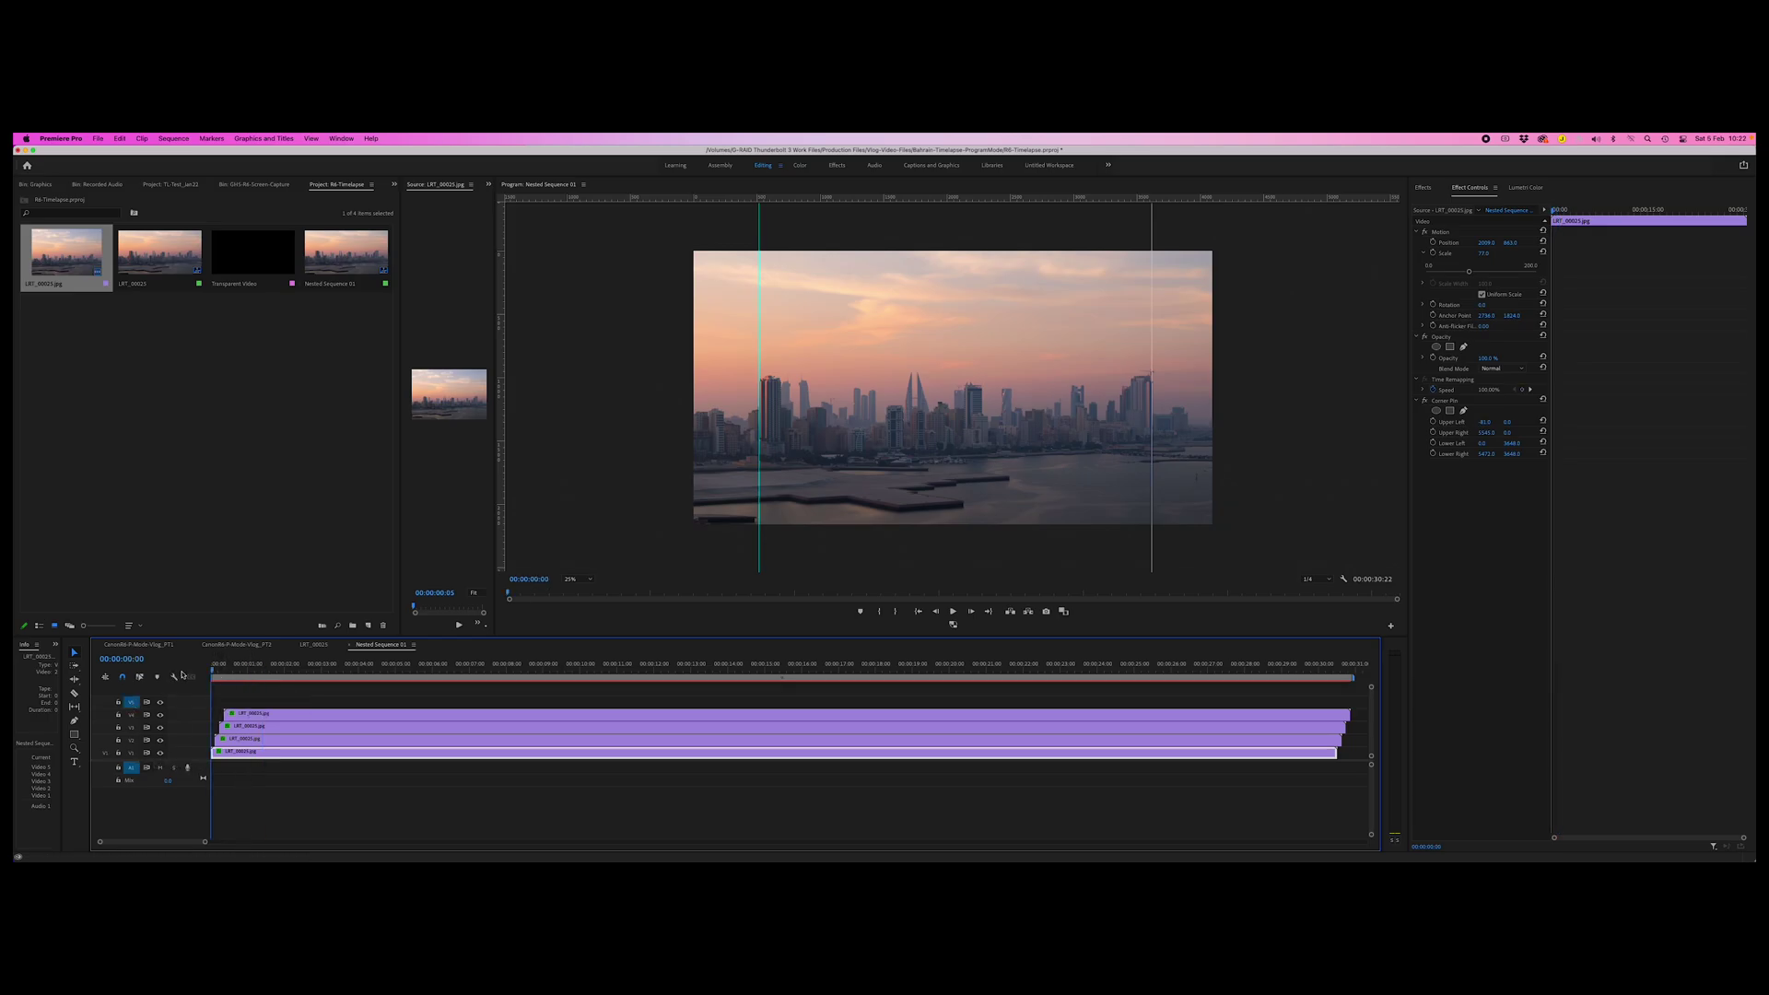
- Paste a copy of the full-opacity base clip onto V5 and apply the Crop effect to it
{"action": "key", "text": "super+v"}
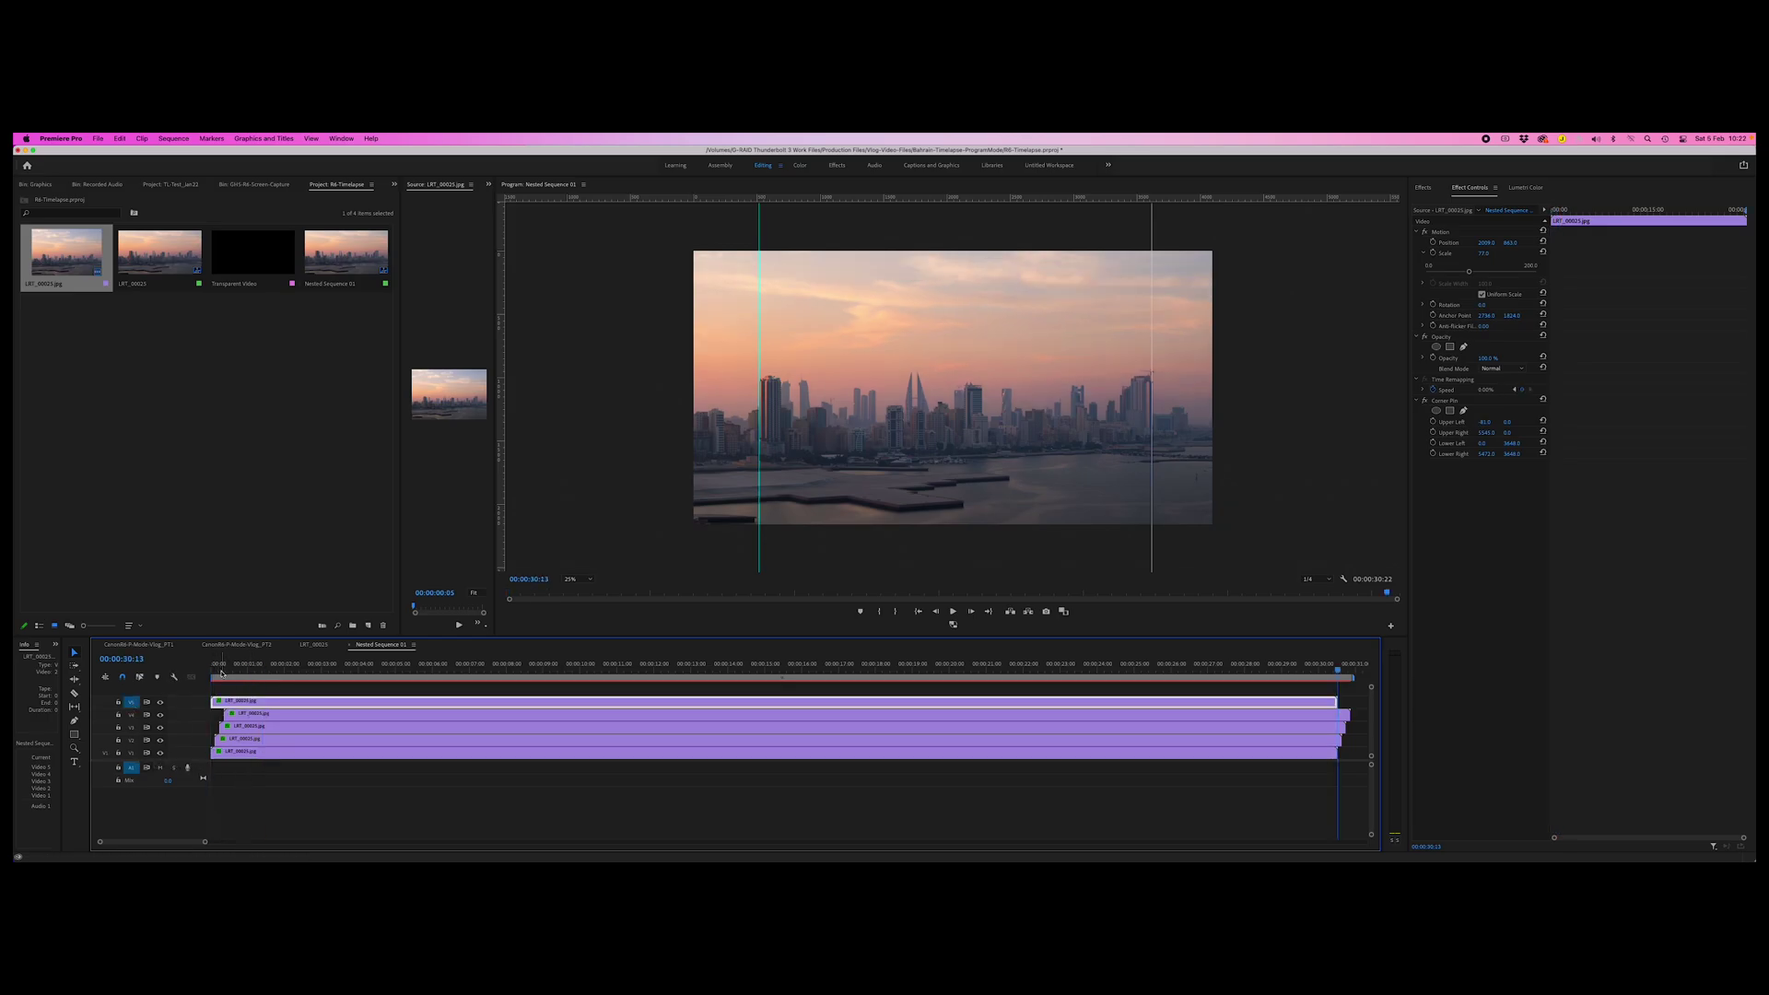
{"action": "left_click", "coordinate": [1423, 187]}
{"action": "left_click", "coordinate": [1426, 205]}
{"action": "type", "text": "Crop"}
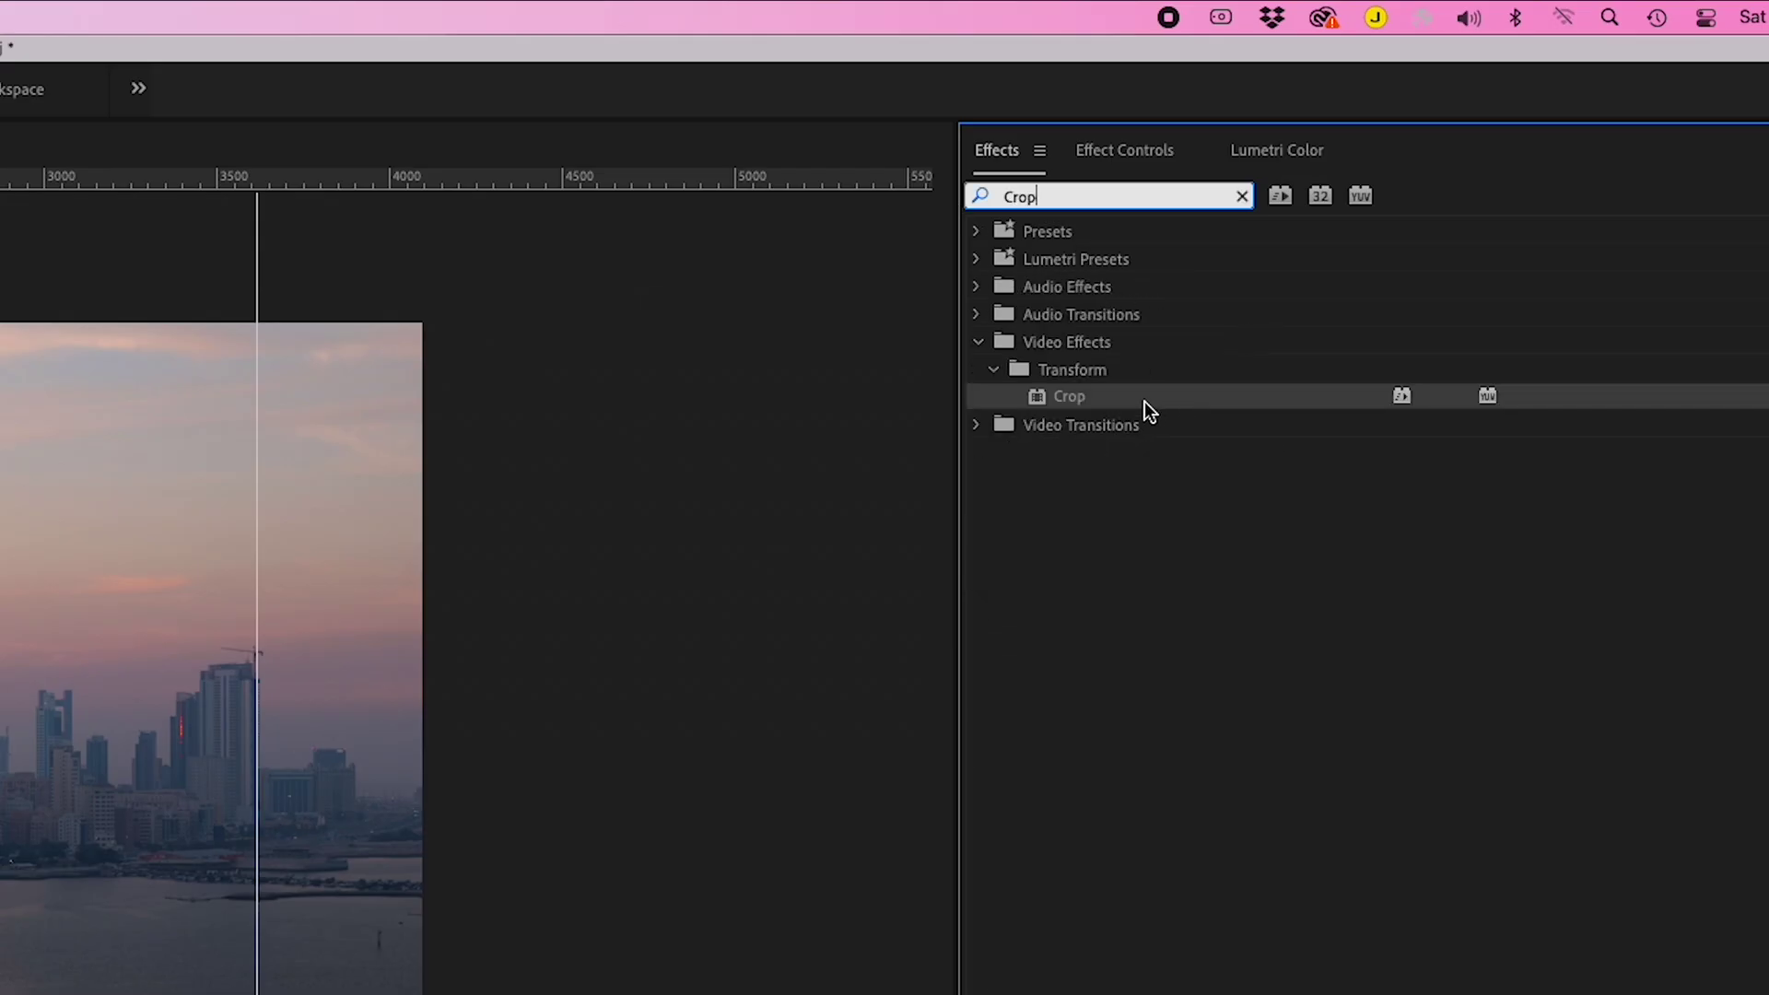
{"action": "left_click_drag", "start_coordinate": [1145, 401], "coordinate": [789, 708]}
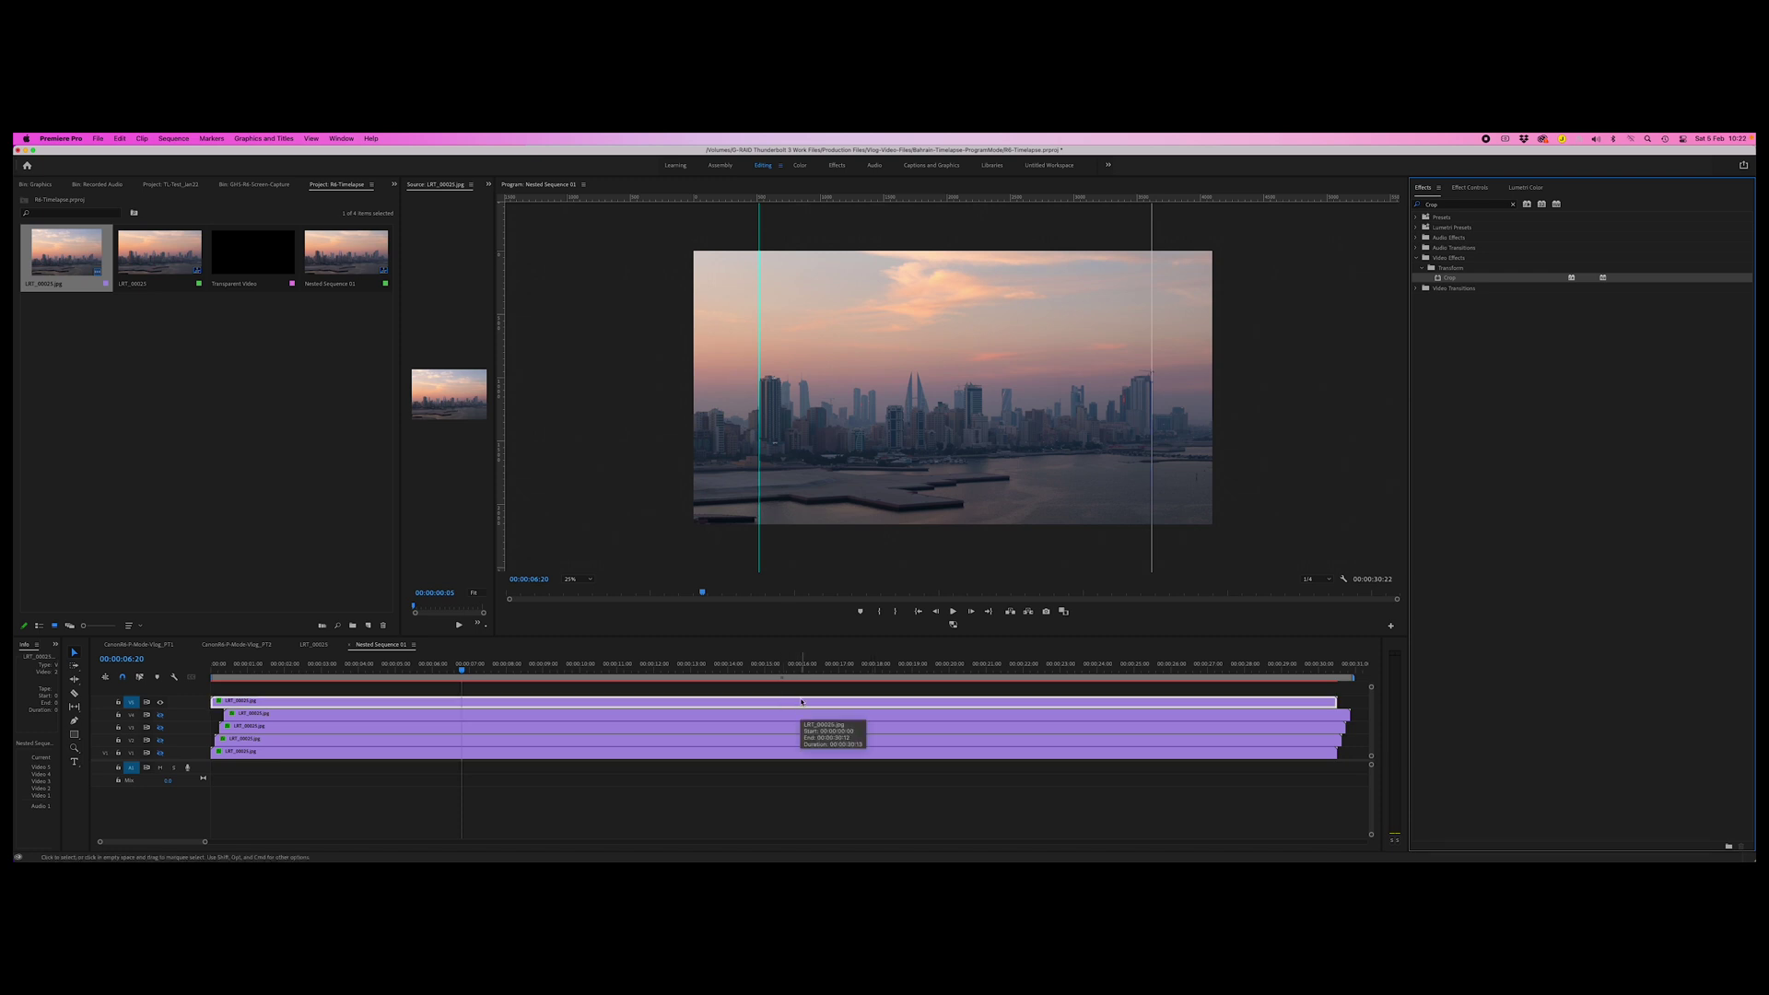
- Draw a pen mask on the Crop effect along the shoreline and close it around the skyline and sky outside the frame
{"action": "left_click", "coordinate": [1470, 187]}
{"action": "left_click", "coordinate": [1437, 411]}
{"action": "left_click", "coordinate": [1463, 422]}
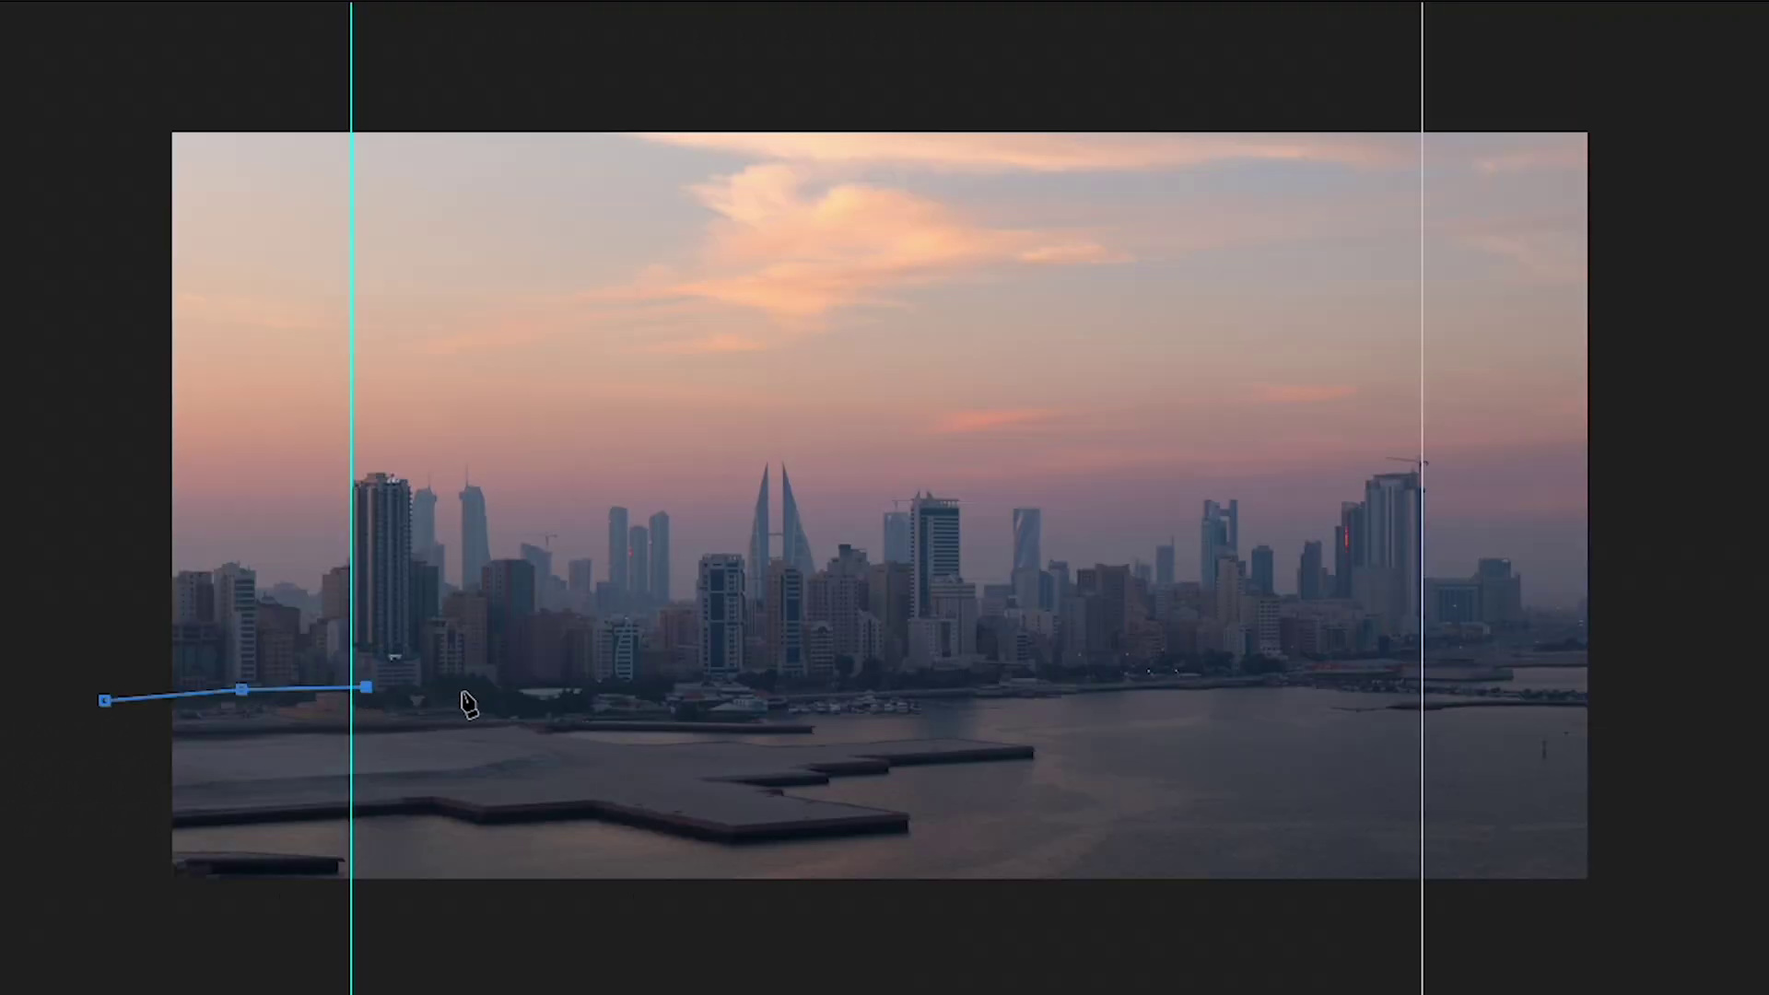
{"action": "left_click", "coordinate": [477, 679]}
{"action": "left_click", "coordinate": [599, 683]}
{"action": "left_click", "coordinate": [738, 680]}
{"action": "left_click", "coordinate": [844, 675]}
{"action": "left_click", "coordinate": [1039, 667]}
{"action": "left_click", "coordinate": [1347, 652]}
{"action": "left_click", "coordinate": [1665, 617]}
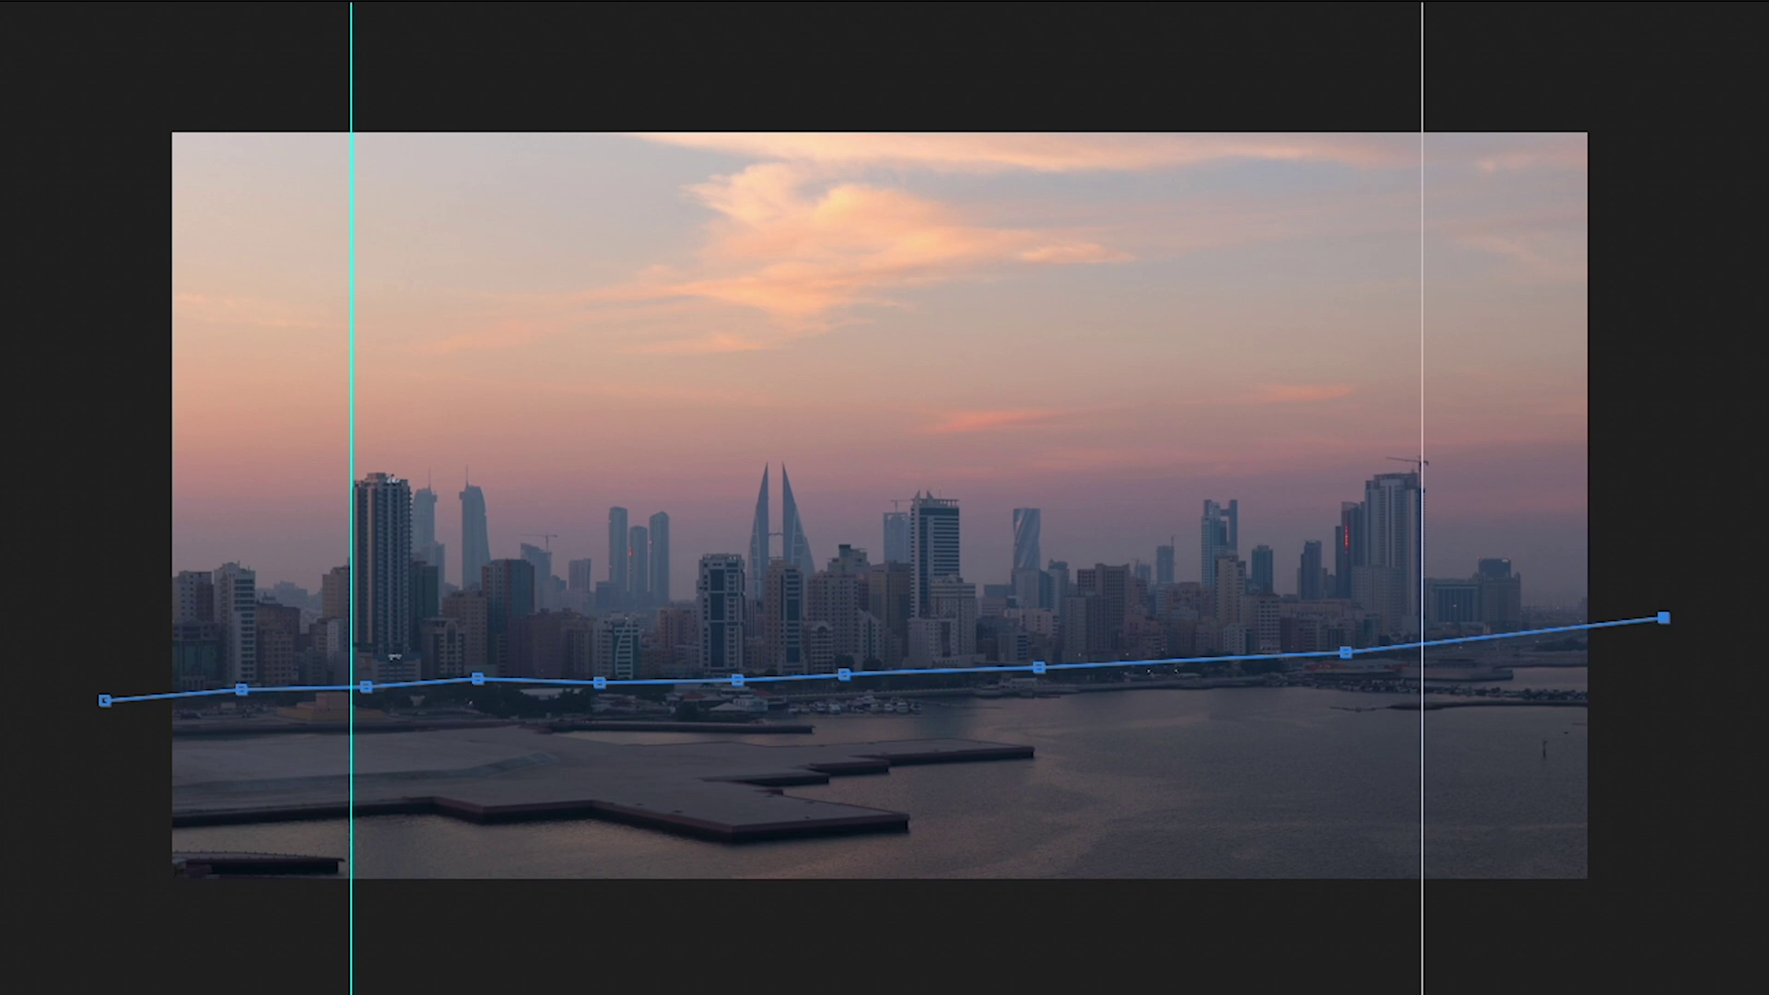
{"action": "left_click", "coordinate": [1696, 42]}
{"action": "left_click", "coordinate": [56, 53]}
{"action": "left_click", "coordinate": [64, 704]}
{"action": "left_click", "coordinate": [104, 701]}
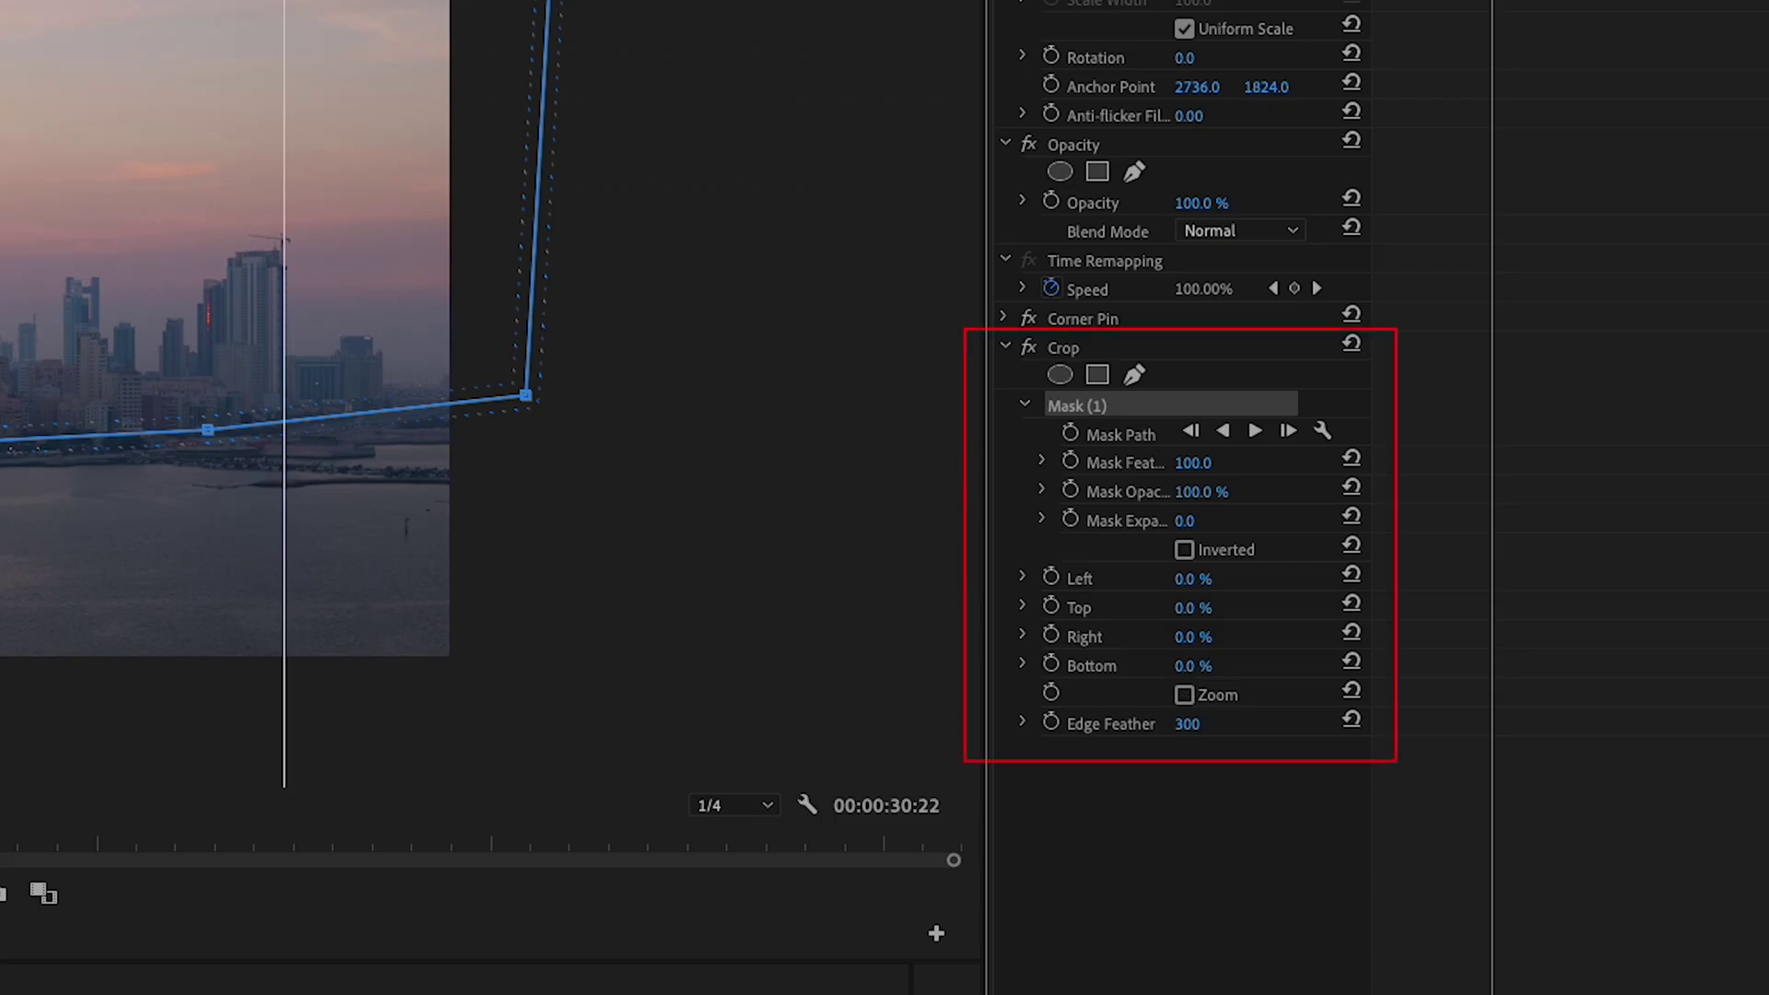
- Set the V5 clip's masked Crop to 100% from the bottom
{"action": "type", "text": "27"}
{"action": "key", "text": "Return"}
{"action": "type", "text": "100"}
{"action": "key", "text": "Return"}
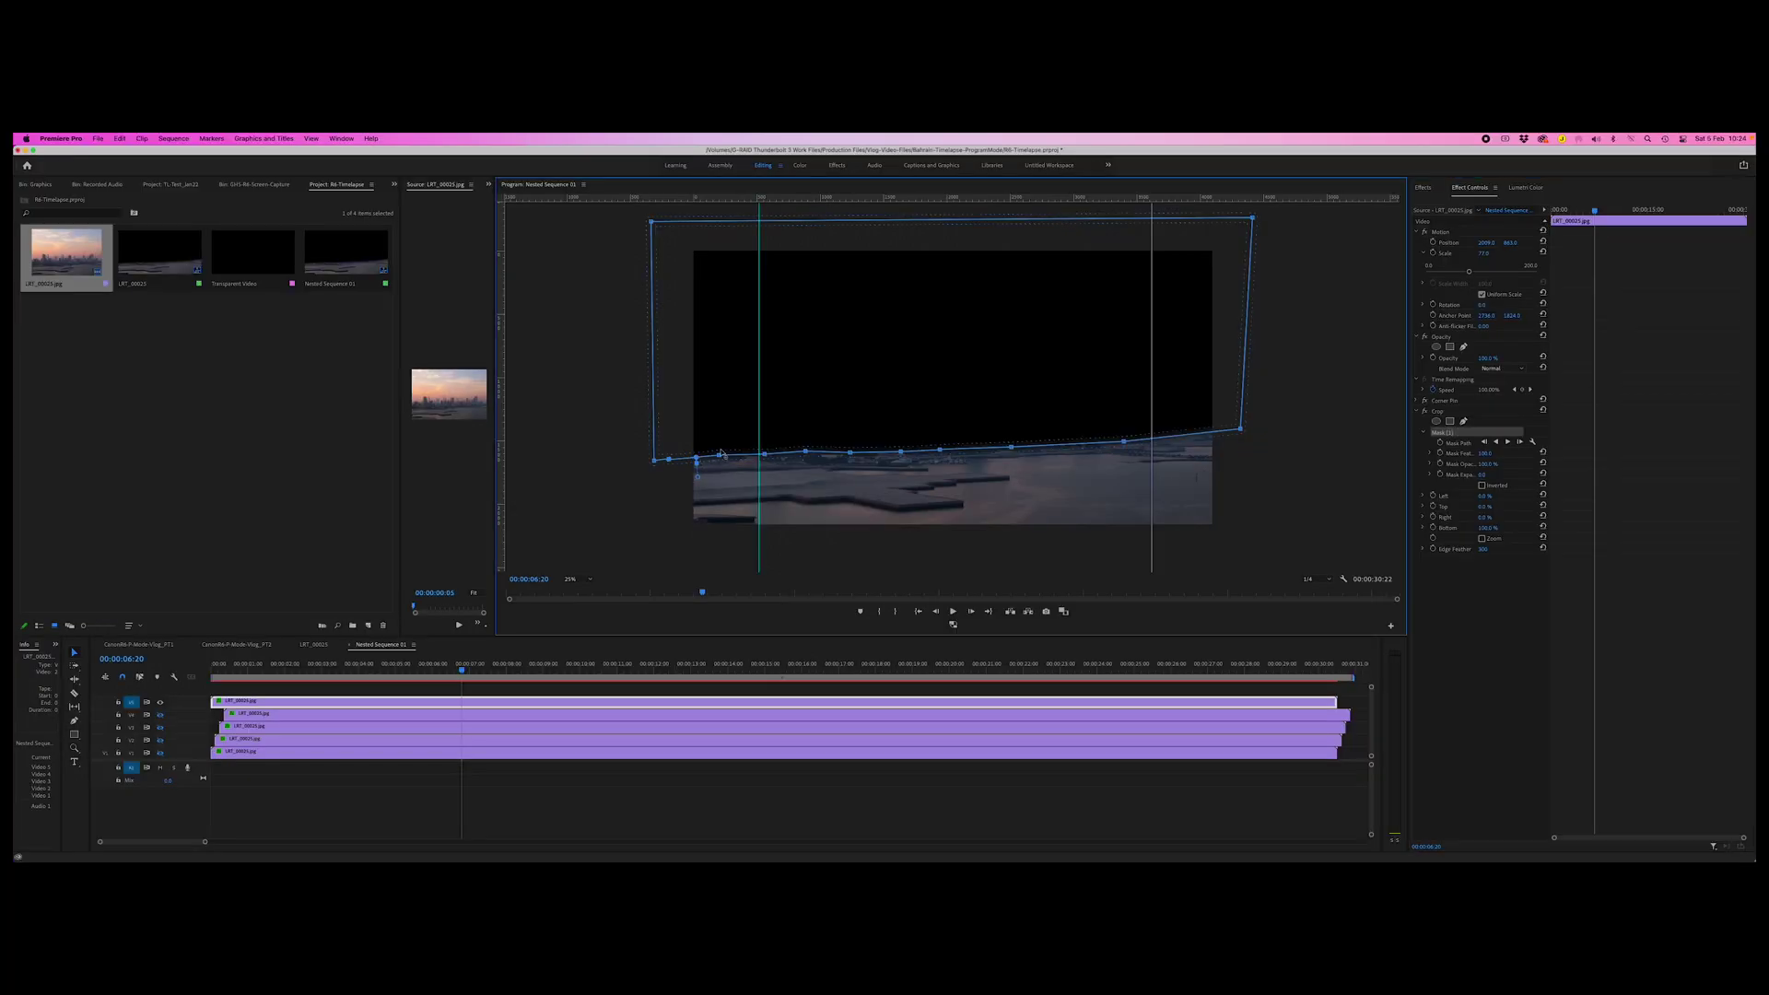
- Refine the Crop mask by moving its points along the shoreline and at both outer ends
{"action": "left_click_drag", "start_coordinate": [669, 460], "coordinate": [673, 465]}
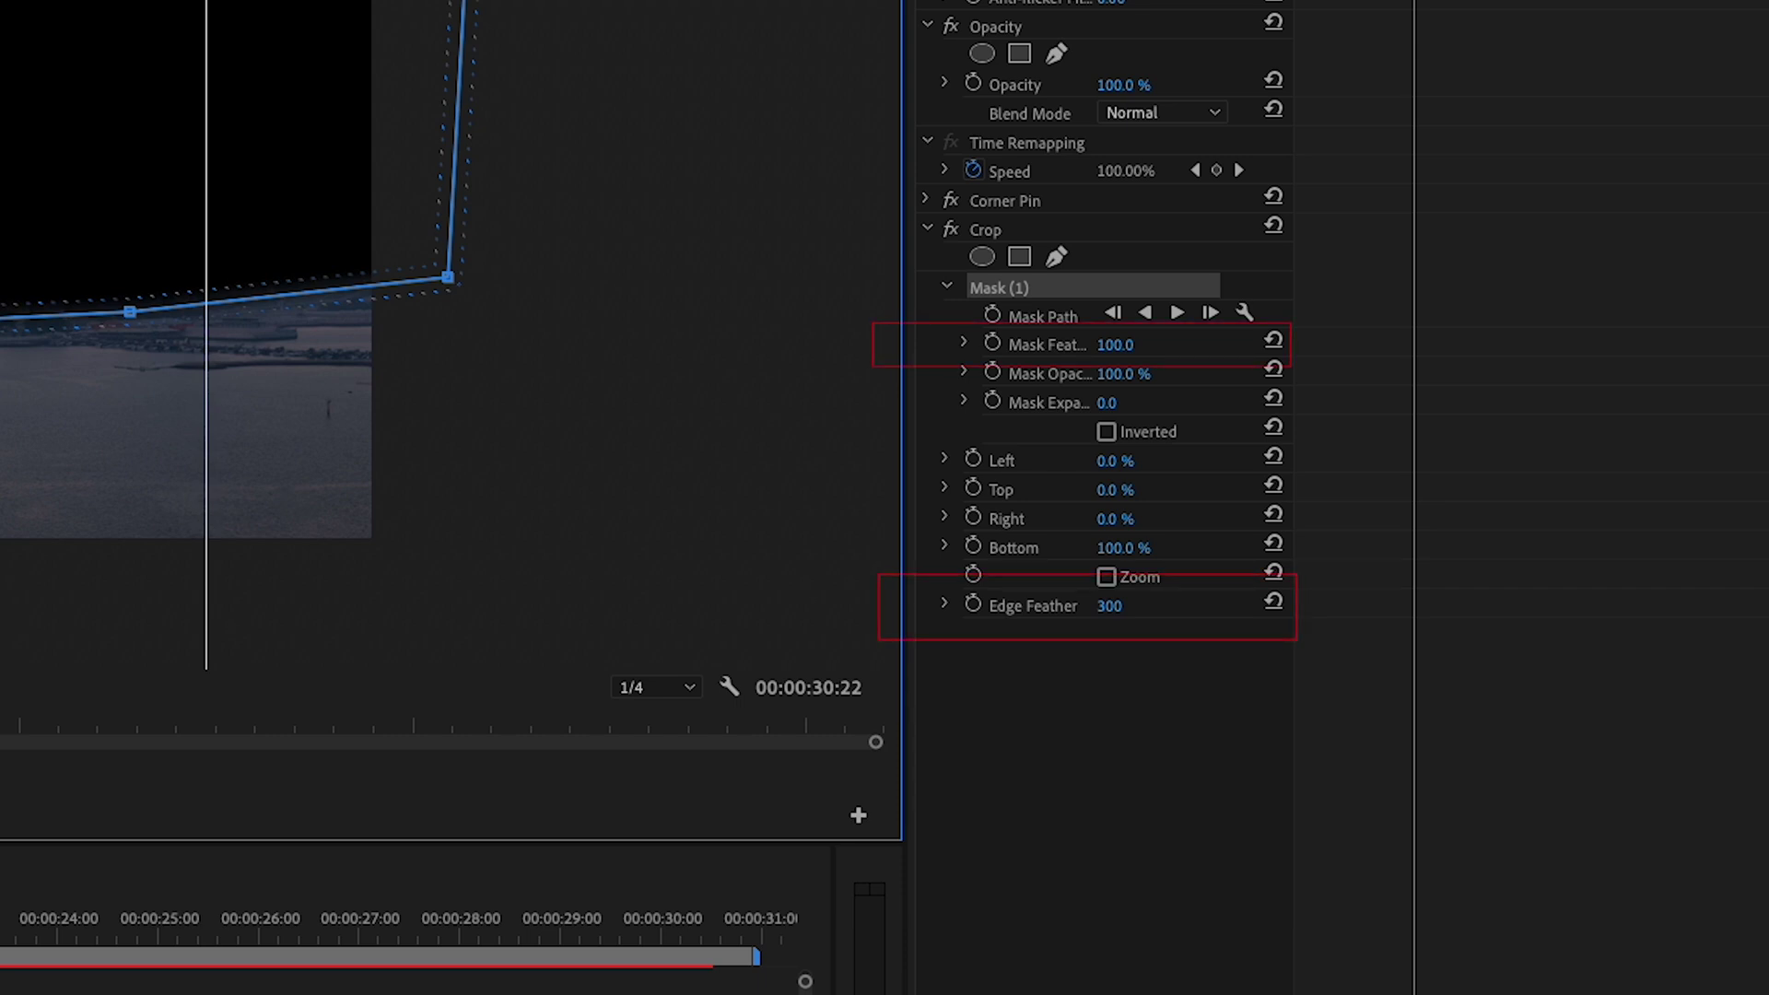
{"action": "left_click_drag", "start_coordinate": [130, 312], "coordinate": [140, 298]}
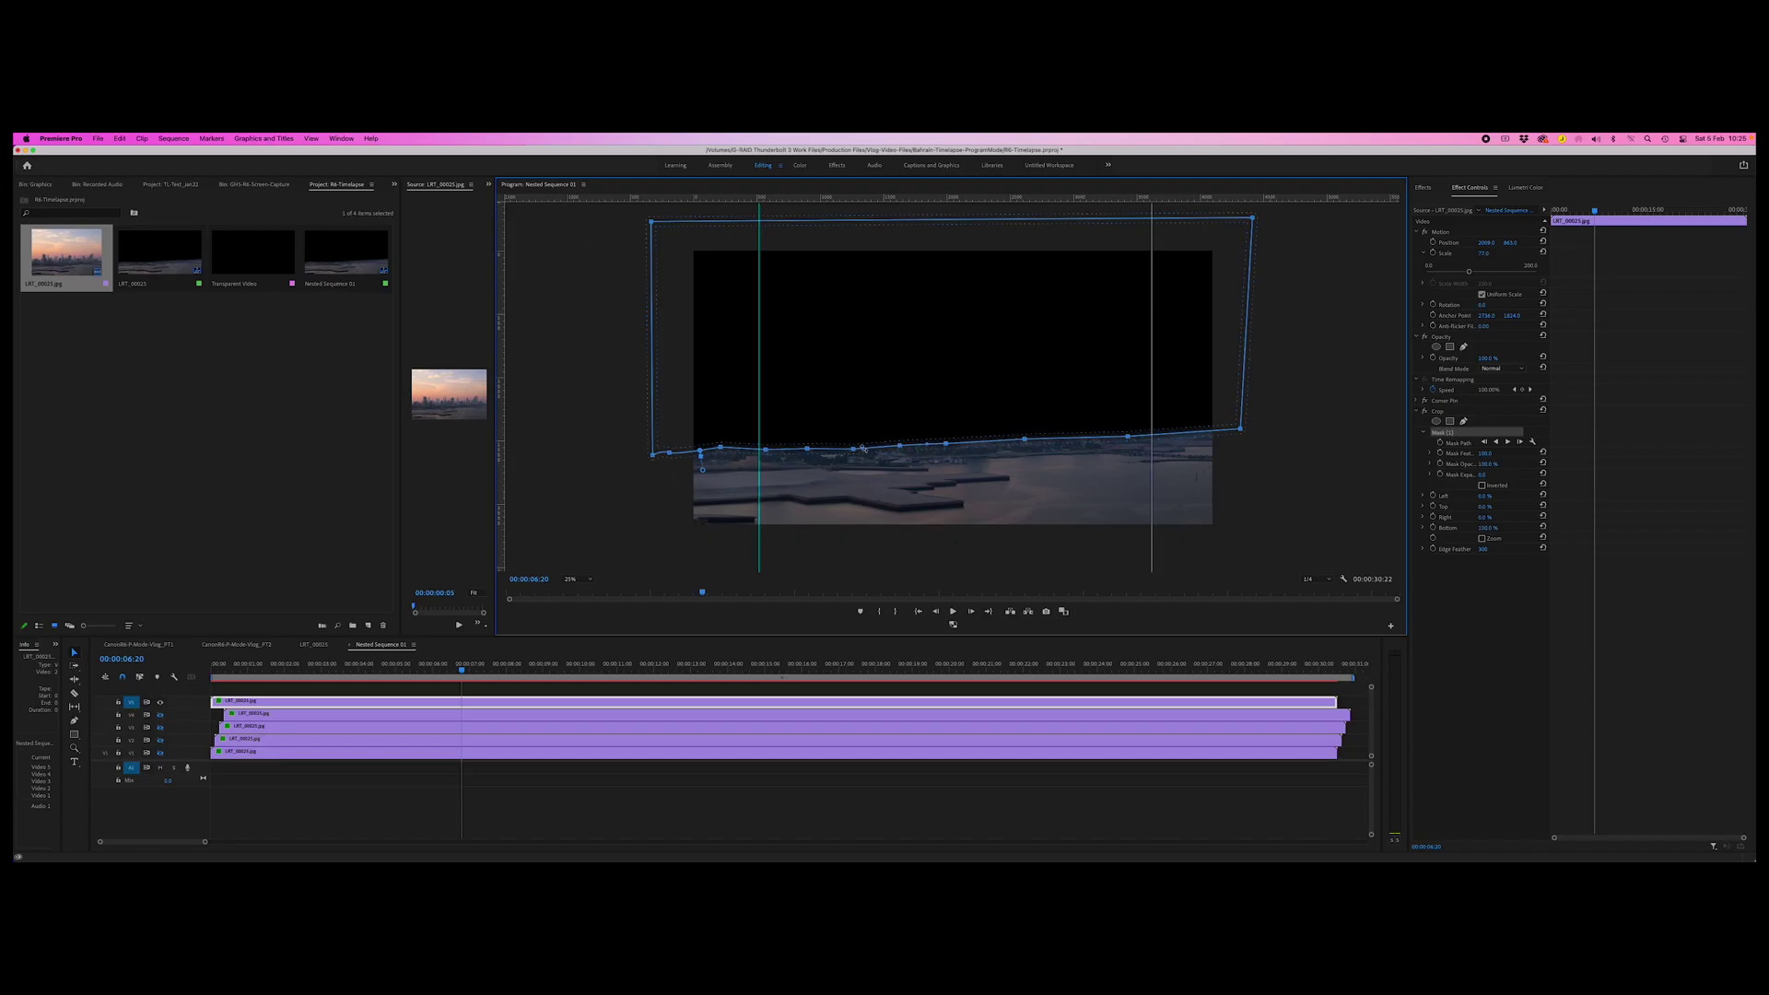
{"action": "left_click_drag", "start_coordinate": [1242, 437], "coordinate": [1246, 431]}
{"action": "left_click_drag", "start_coordinate": [651, 455], "coordinate": [634, 451]}
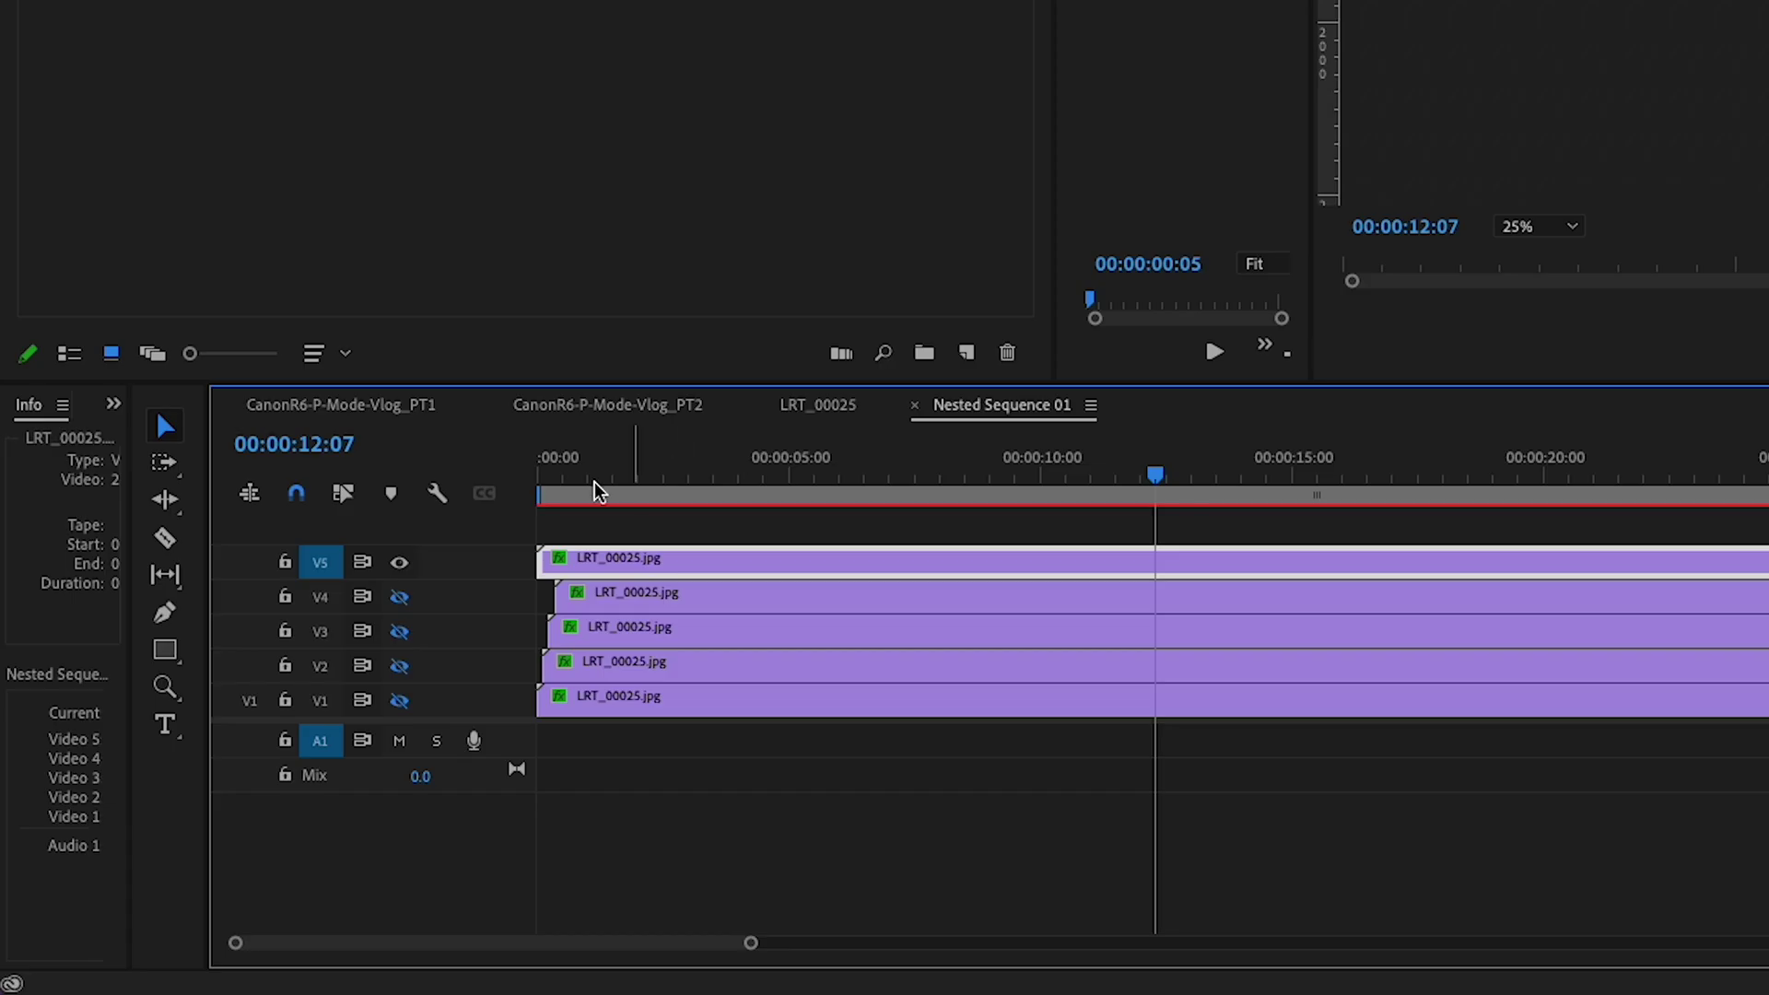
- Turn the track output of V1, V2, V3 and V4 back on
{"action": "left_click", "coordinate": [160, 714]}
{"action": "left_click", "coordinate": [404, 631]}
{"action": "left_click", "coordinate": [402, 666]}
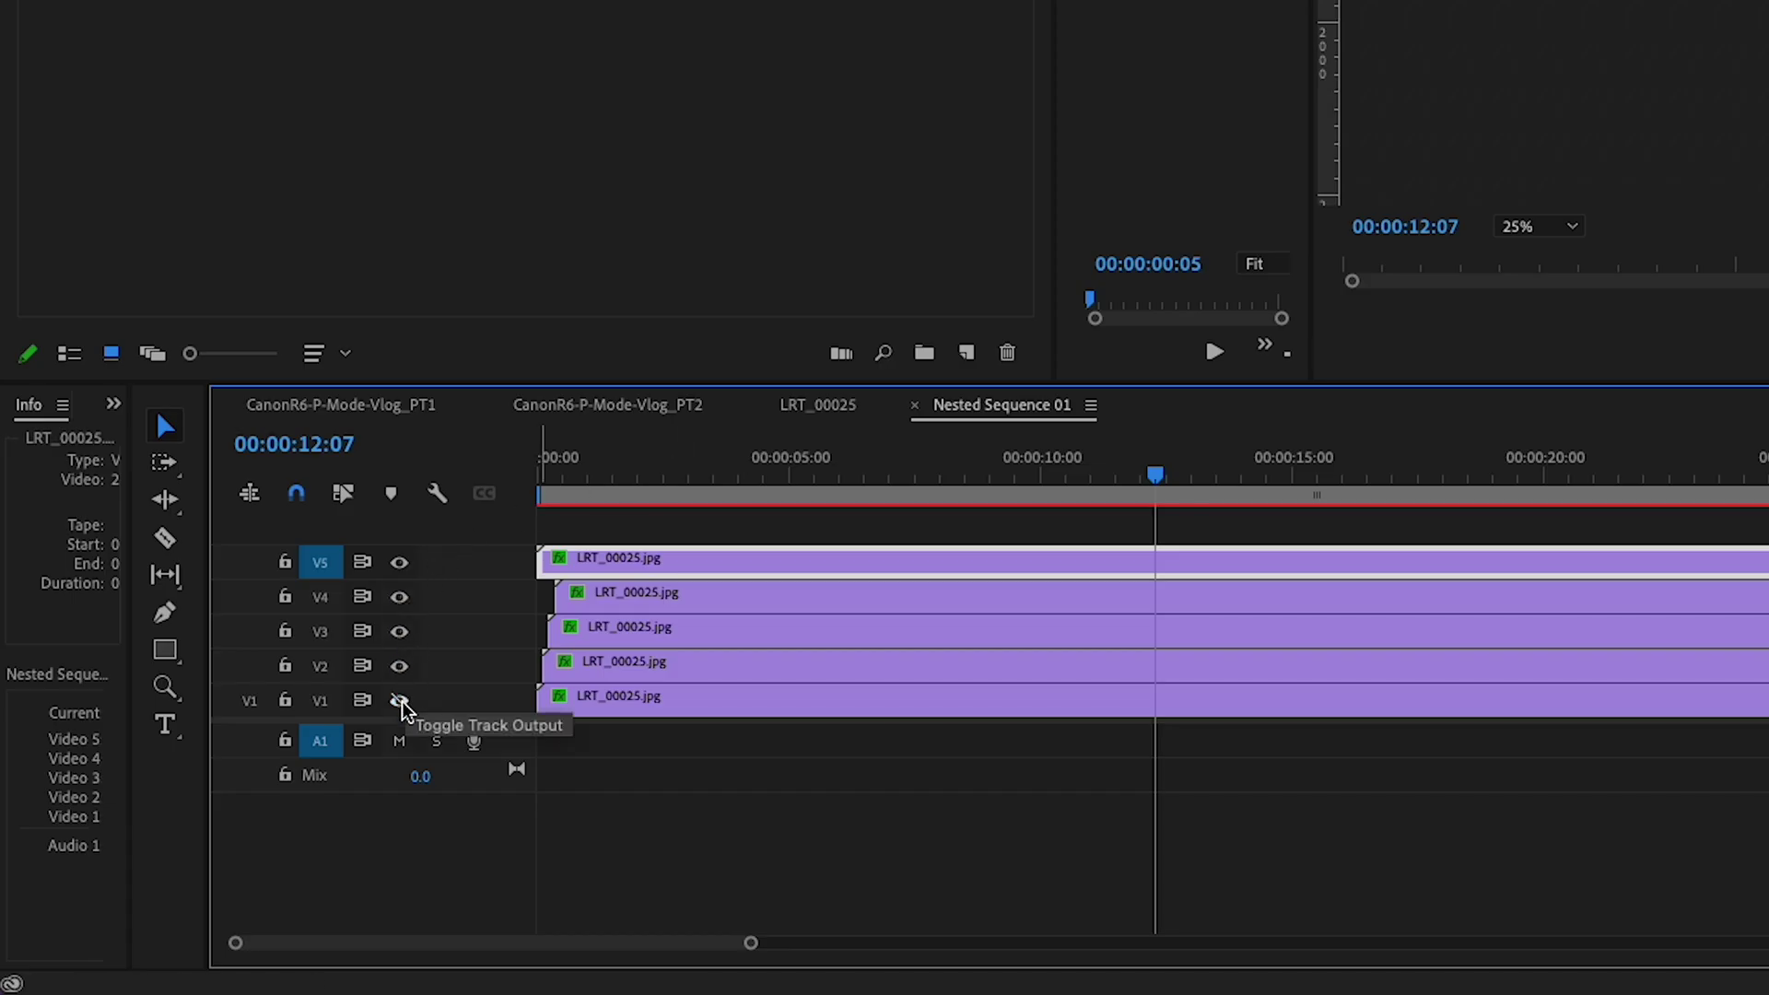
{"action": "left_click", "coordinate": [400, 702]}
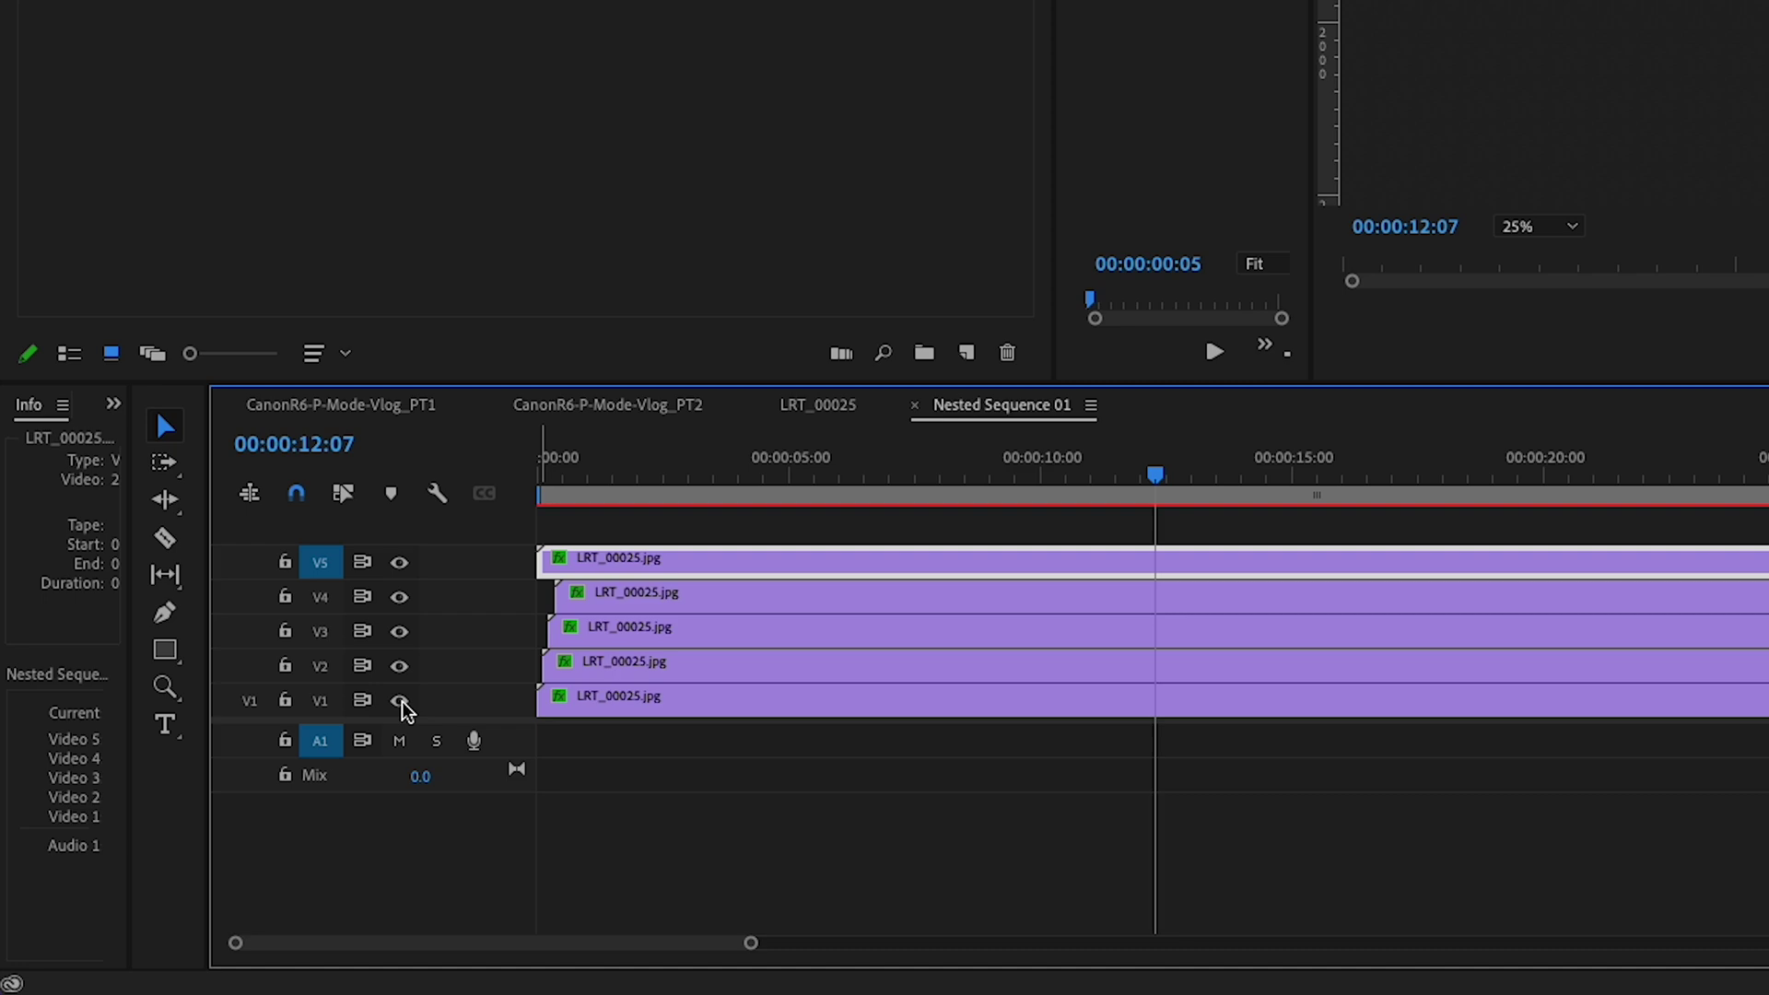
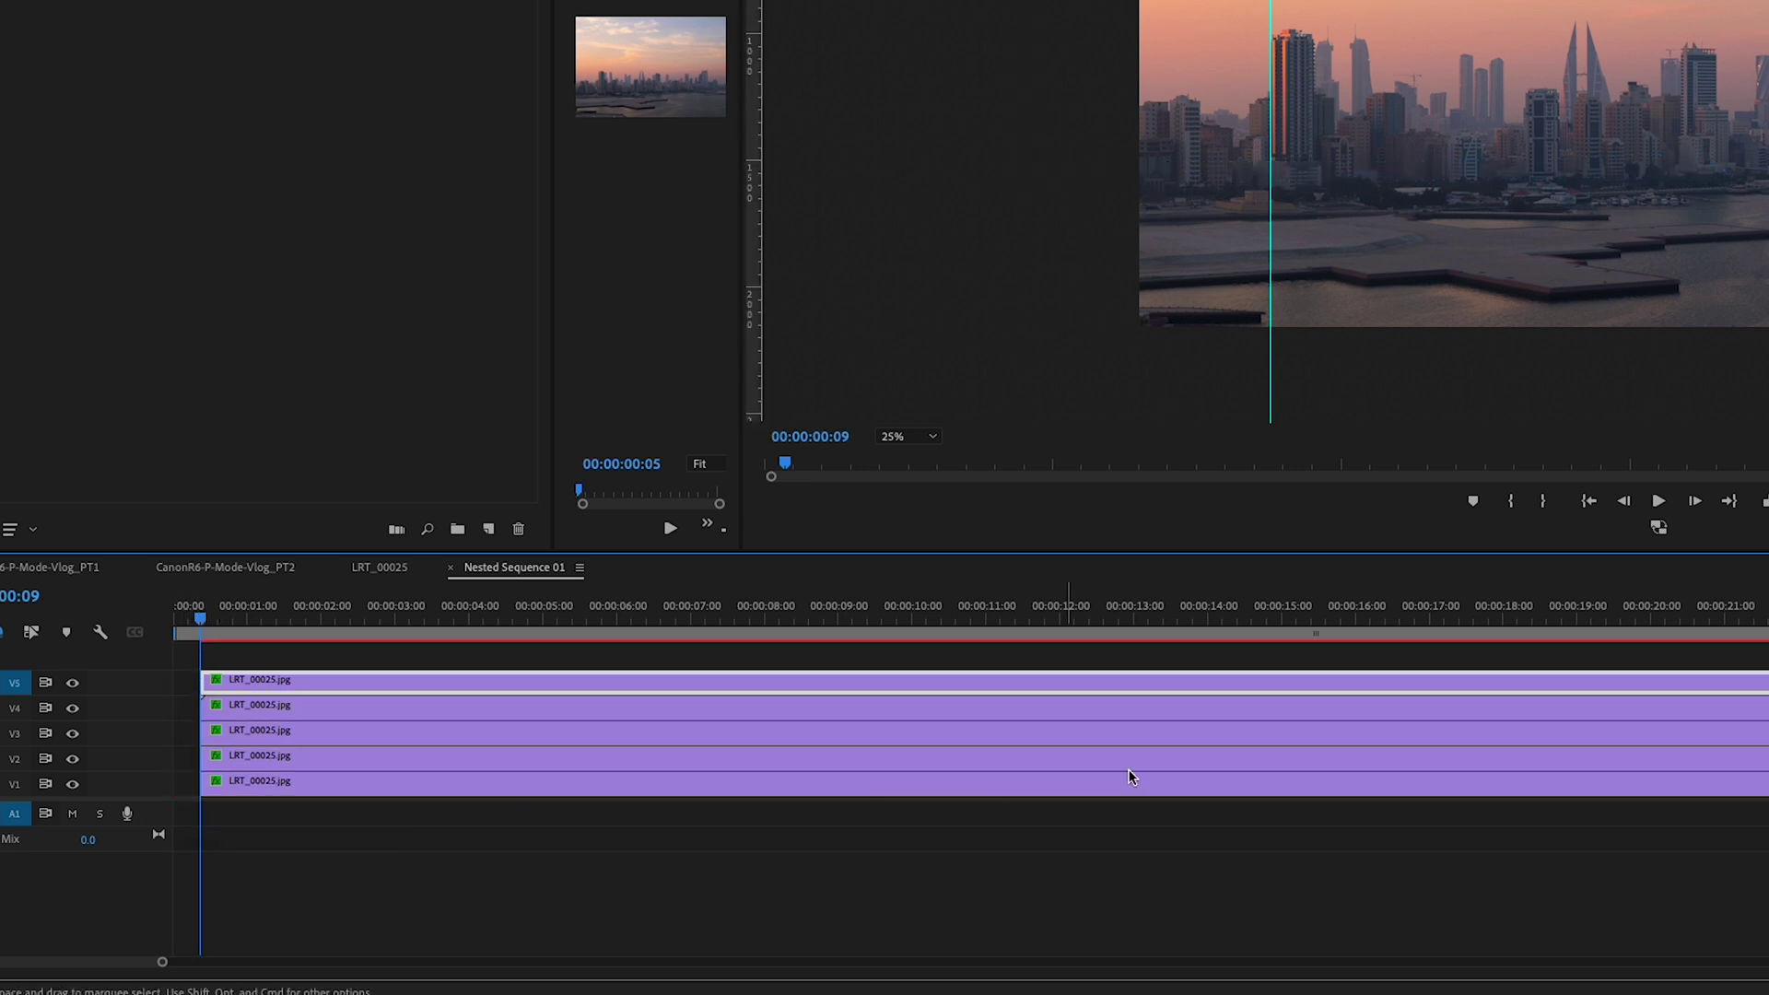
- Trim the ends of the clips on V2, V3 and V4 to the end of the V1 clip at 00:00:30:13
{"action": "key", "text": "minus"}
{"action": "left_click", "coordinate": [1289, 618]}
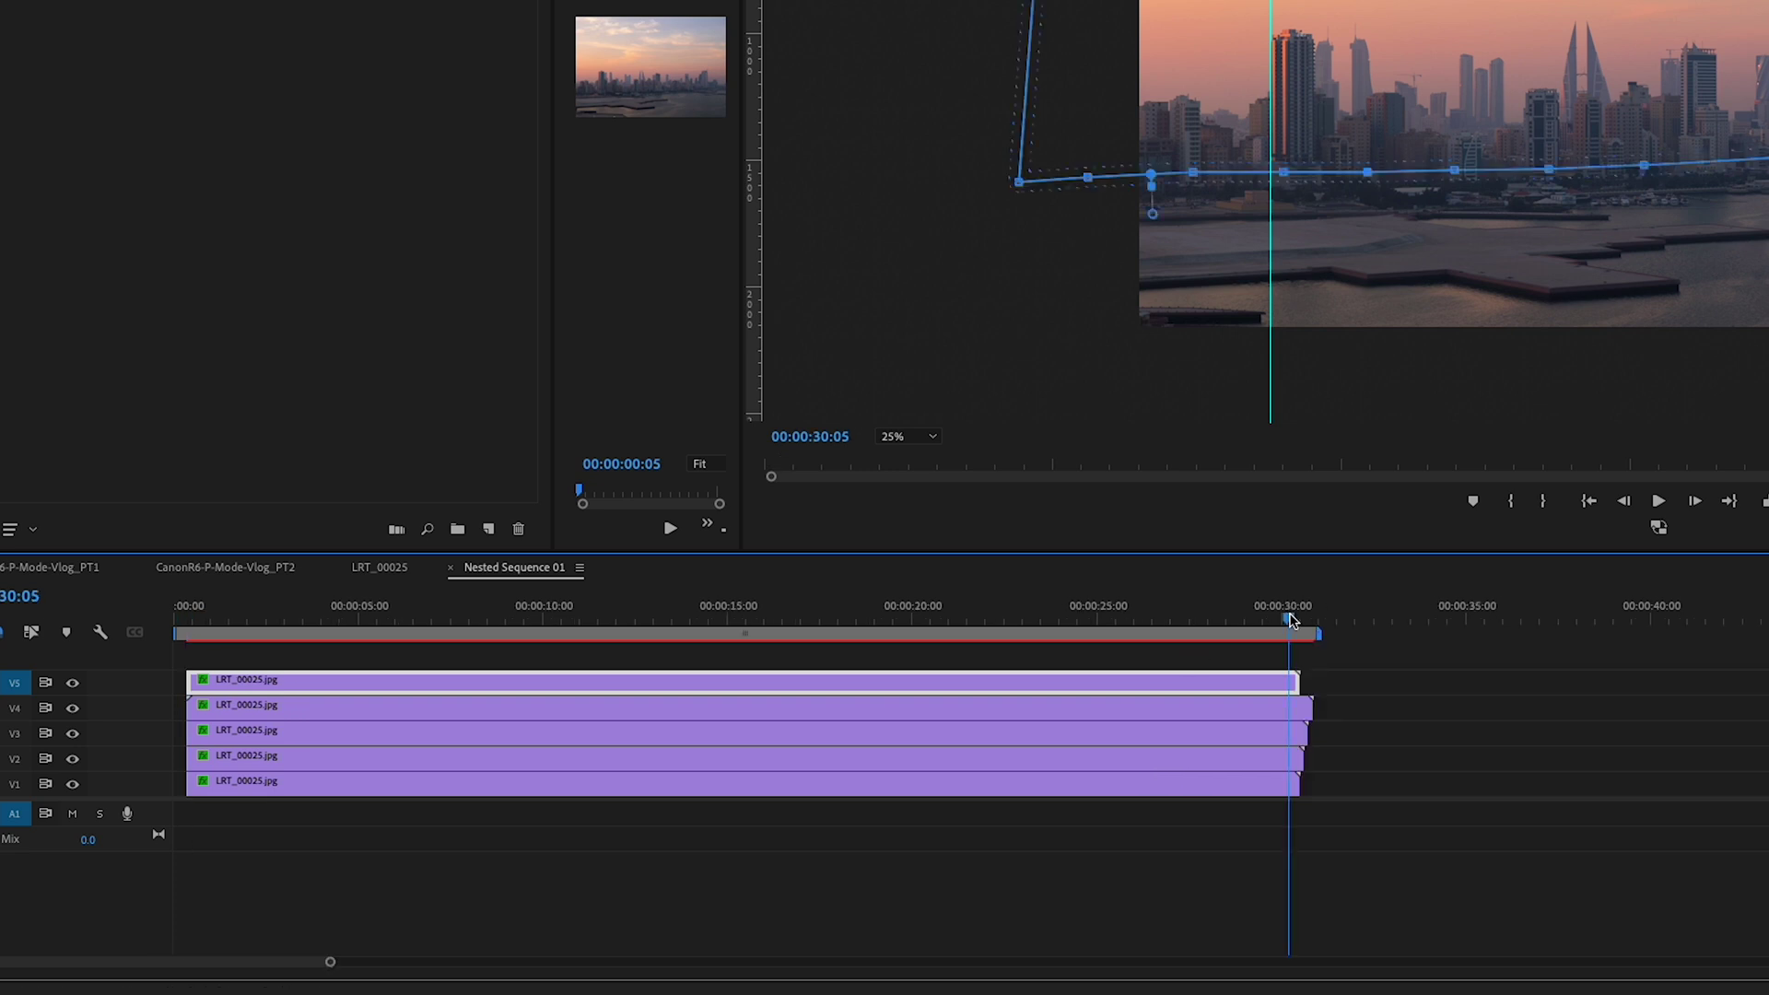
{"action": "key", "text": "equal"}
{"action": "left_click", "coordinate": [1392, 618]}
{"action": "left_click_drag", "start_coordinate": [1391, 624], "coordinate": [1381, 624]}
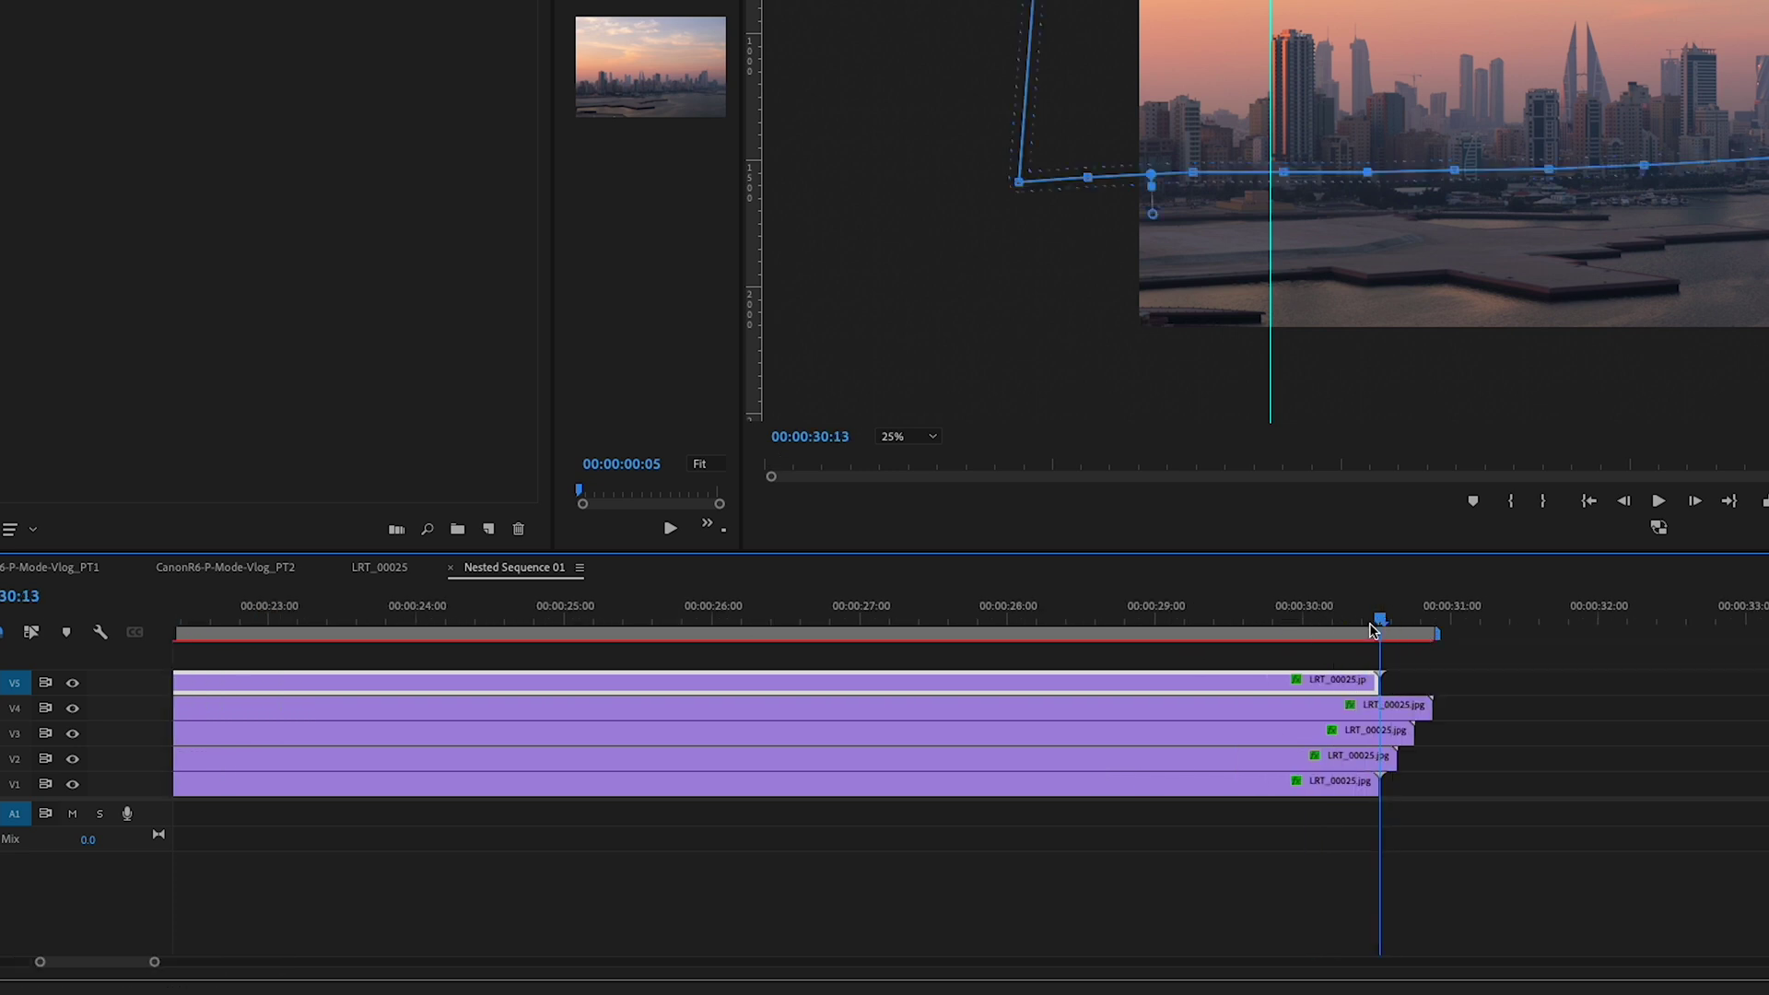
{"action": "left_click_drag", "start_coordinate": [1430, 708], "coordinate": [1380, 757]}
{"action": "left_click_drag", "start_coordinate": [1379, 630], "coordinate": [1270, 626]}
{"action": "key", "text": "backslash"}
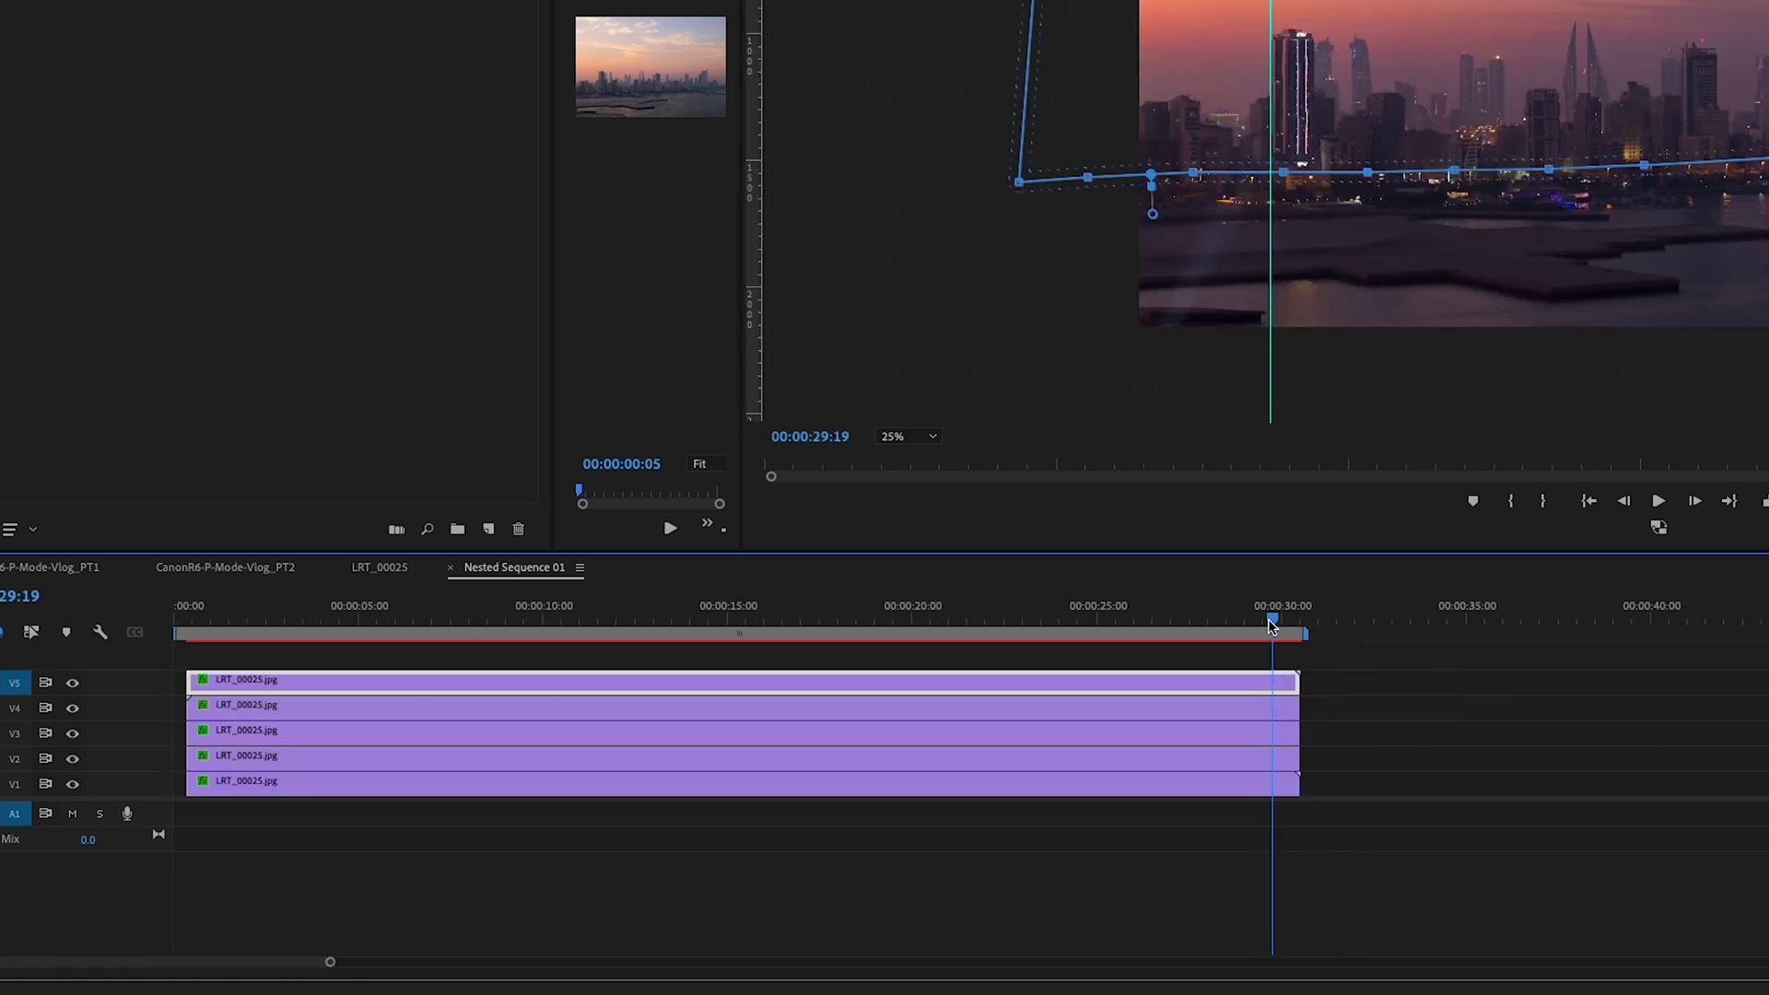
- Nest all five stacked clips into one new sequence with the default name
{"action": "key", "text": "super+a"}
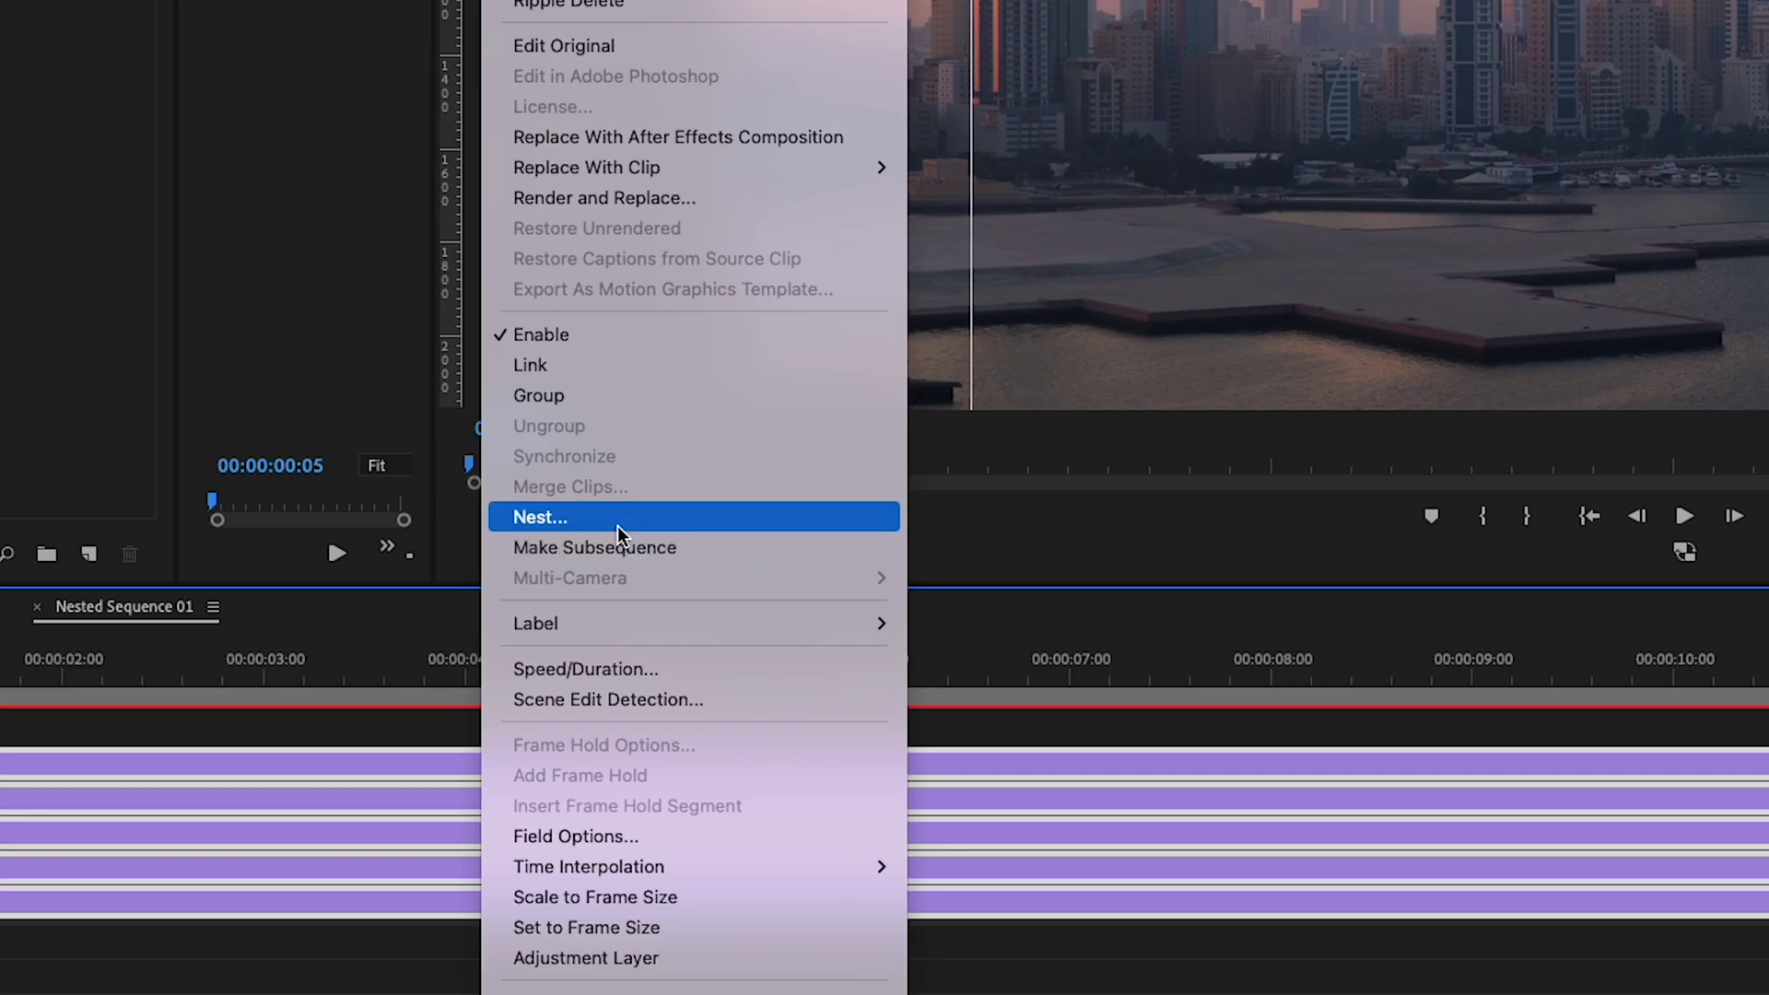
{"action": "left_click", "coordinate": [618, 523]}
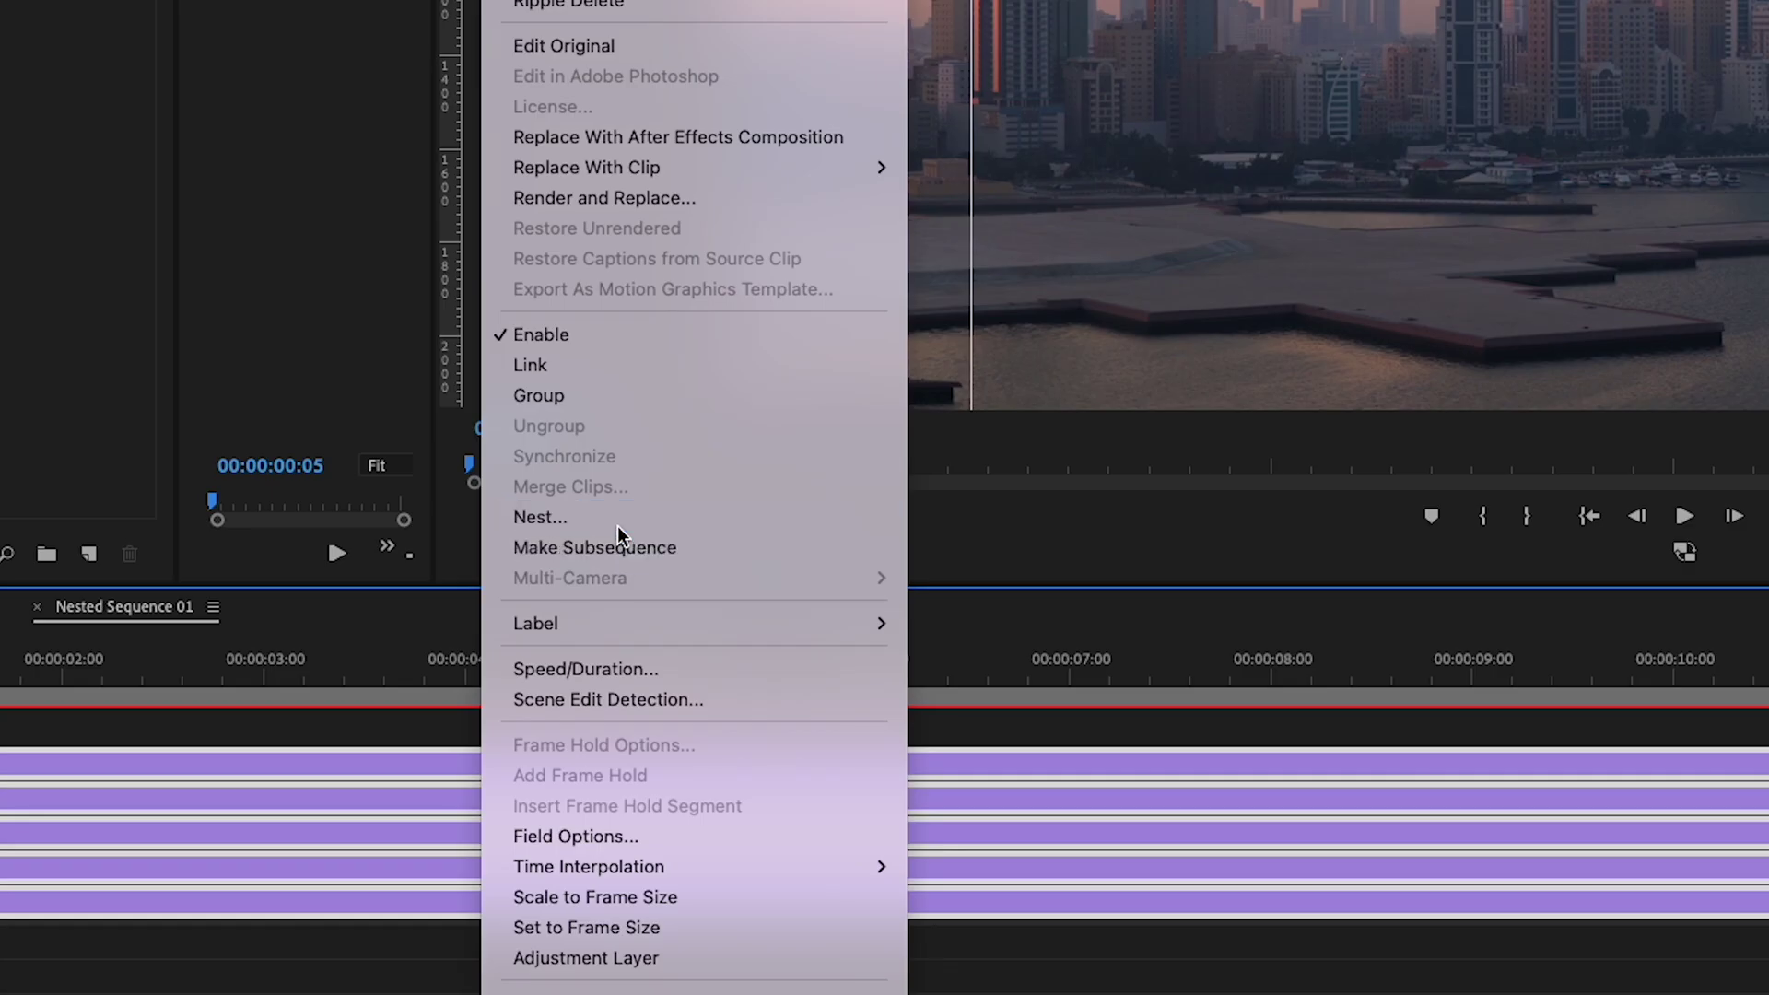
{"action": "left_click", "coordinate": [1601, 267]}
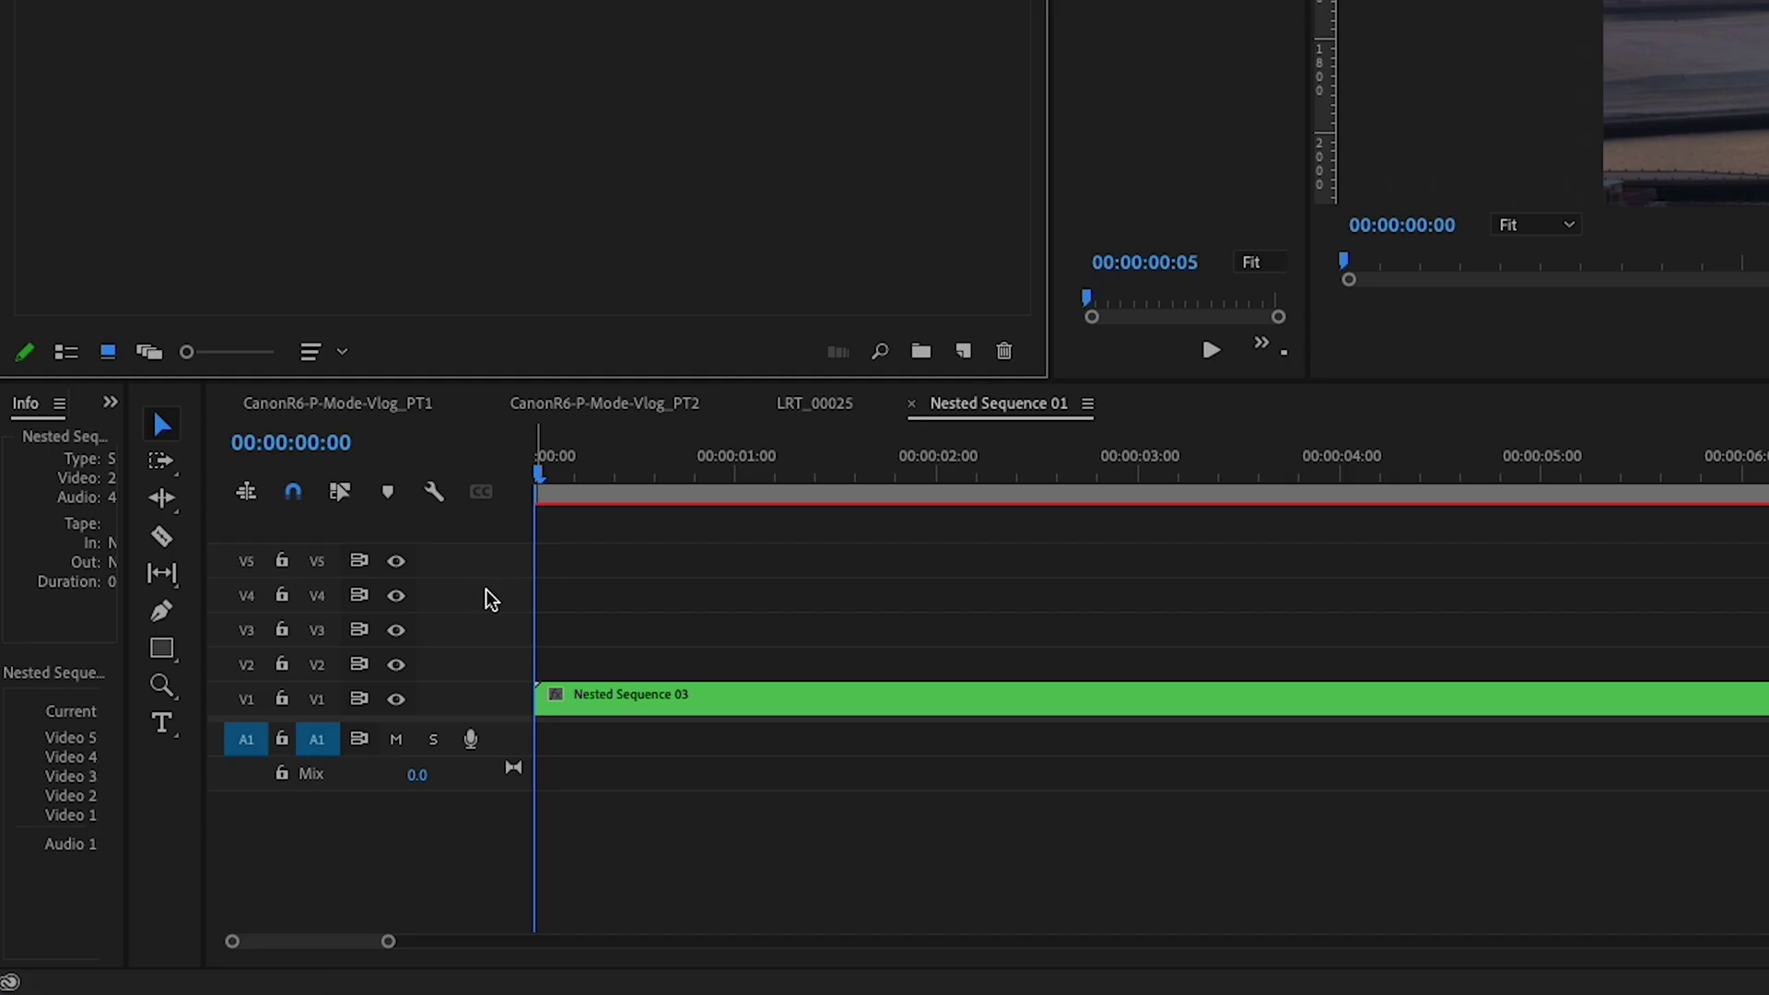
- Delete all empty video tracks from Nested Sequence 01
{"action": "right_click", "coordinate": [188, 718]}
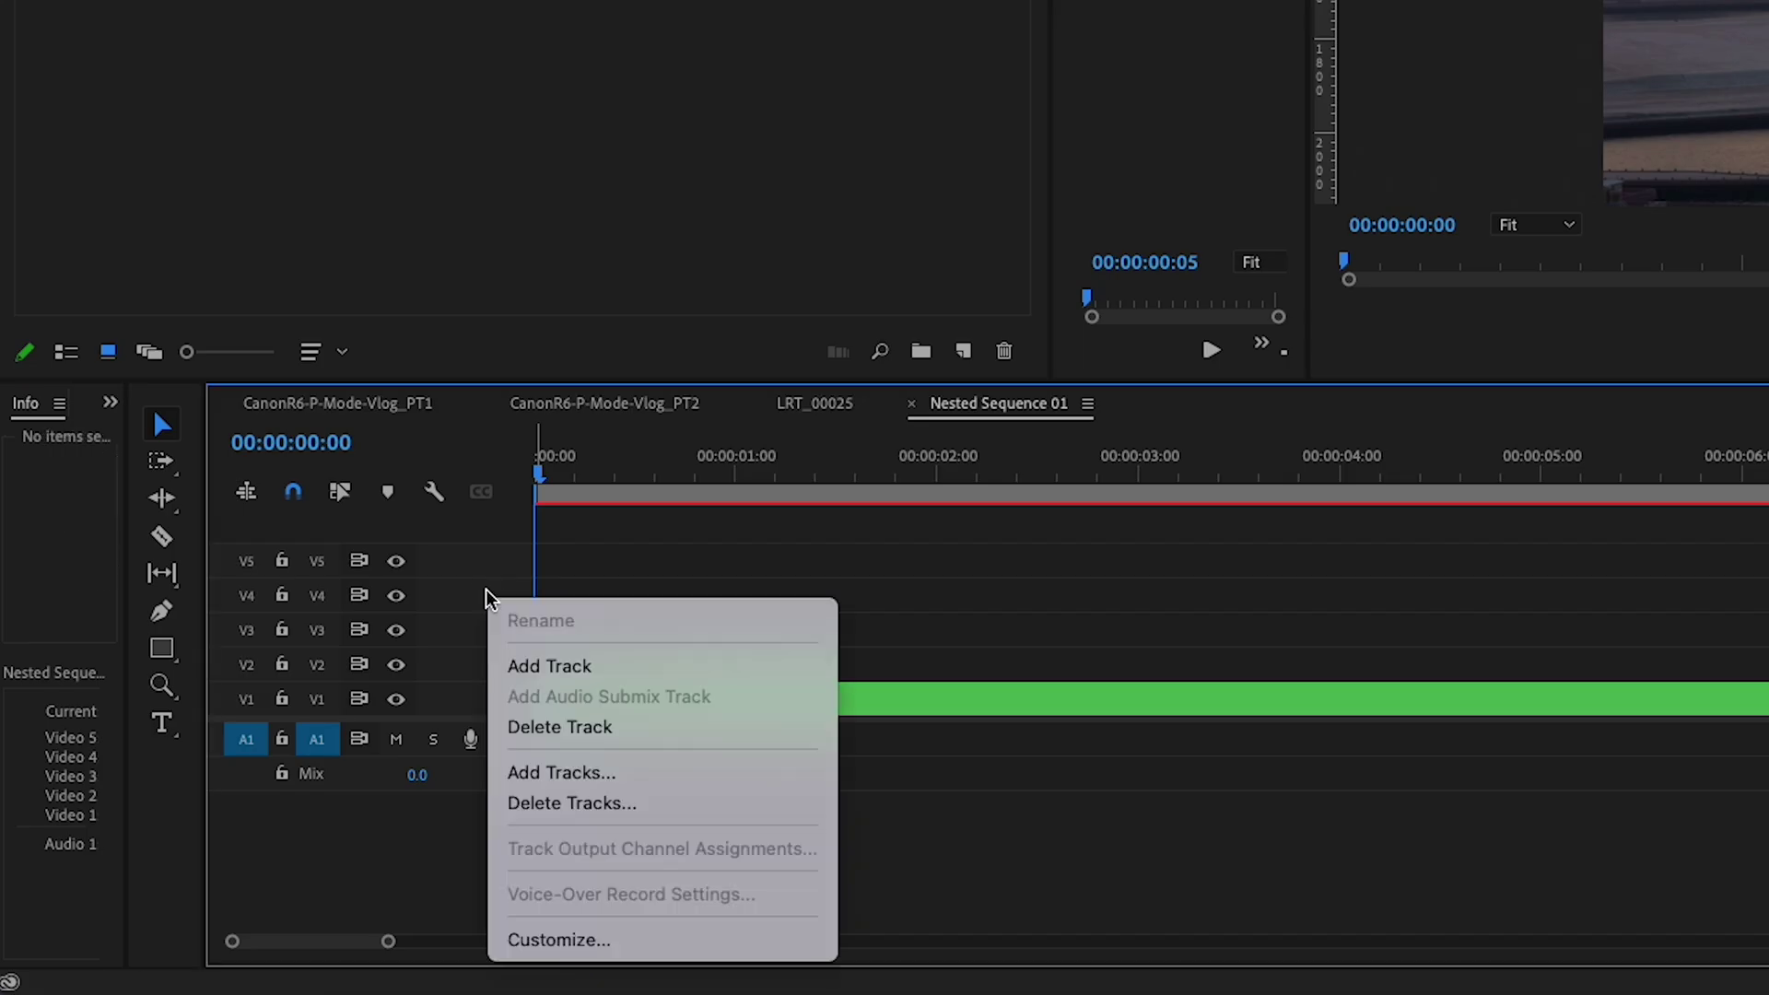
{"action": "left_click", "coordinate": [612, 804]}
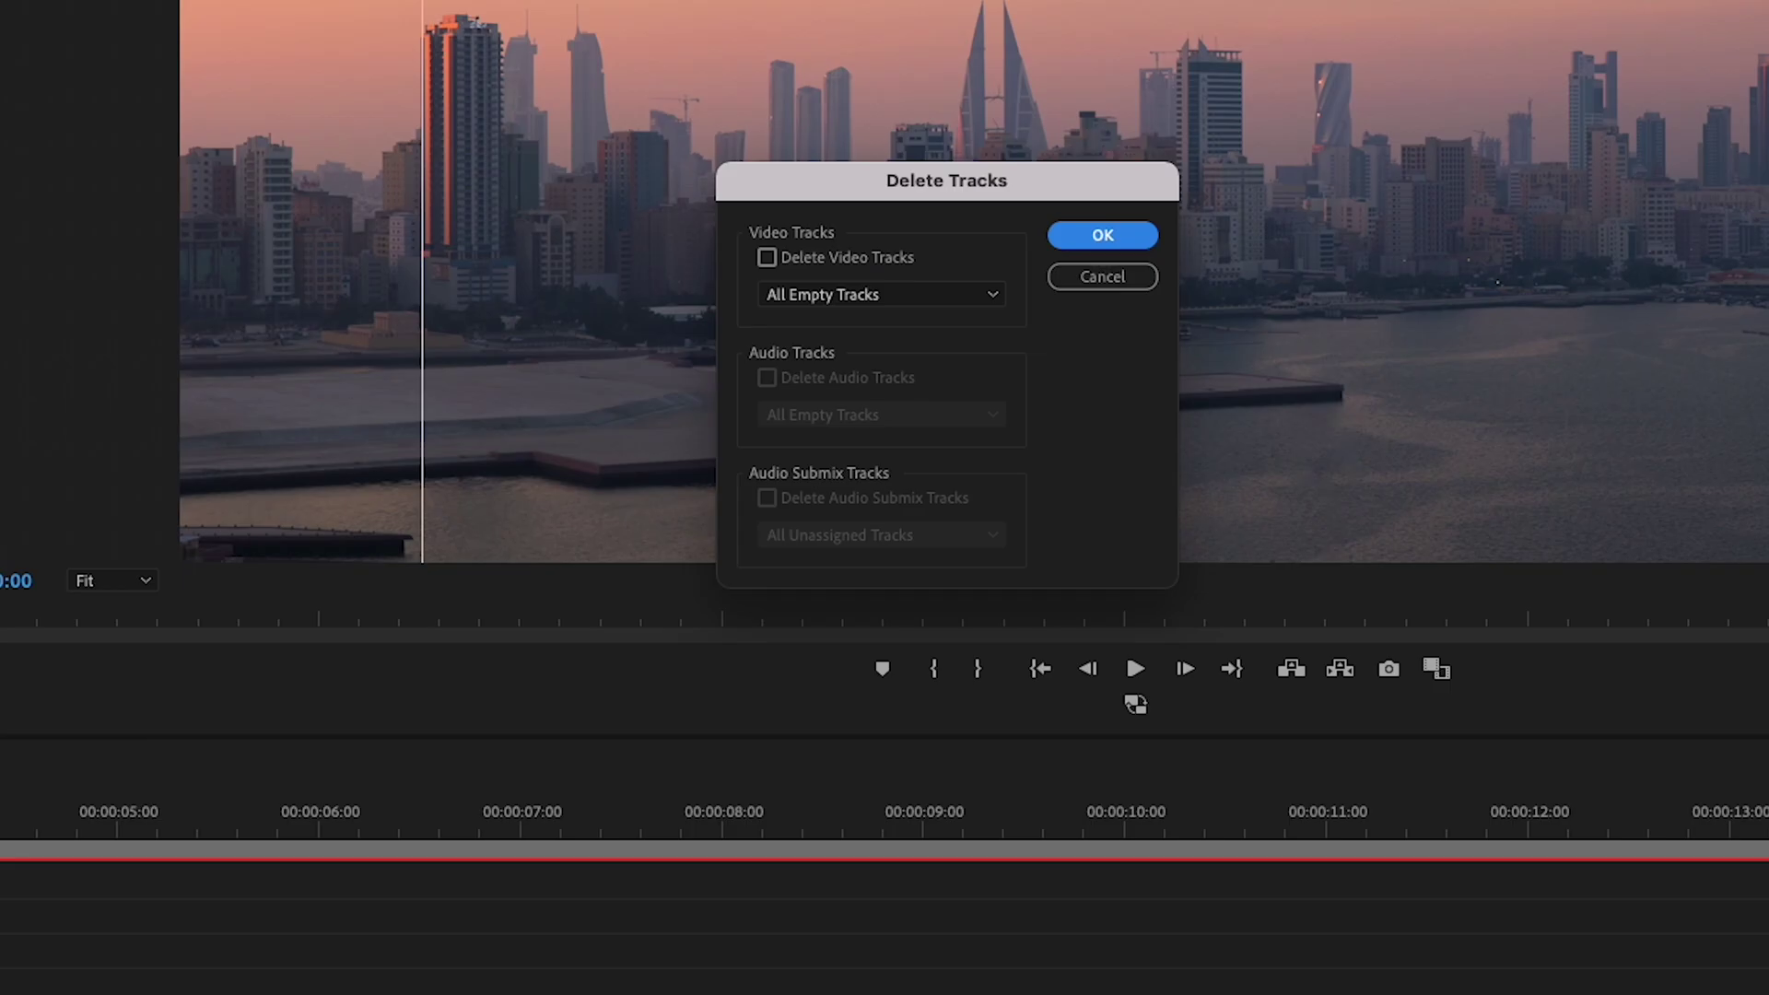
{"action": "left_click", "coordinate": [806, 262]}
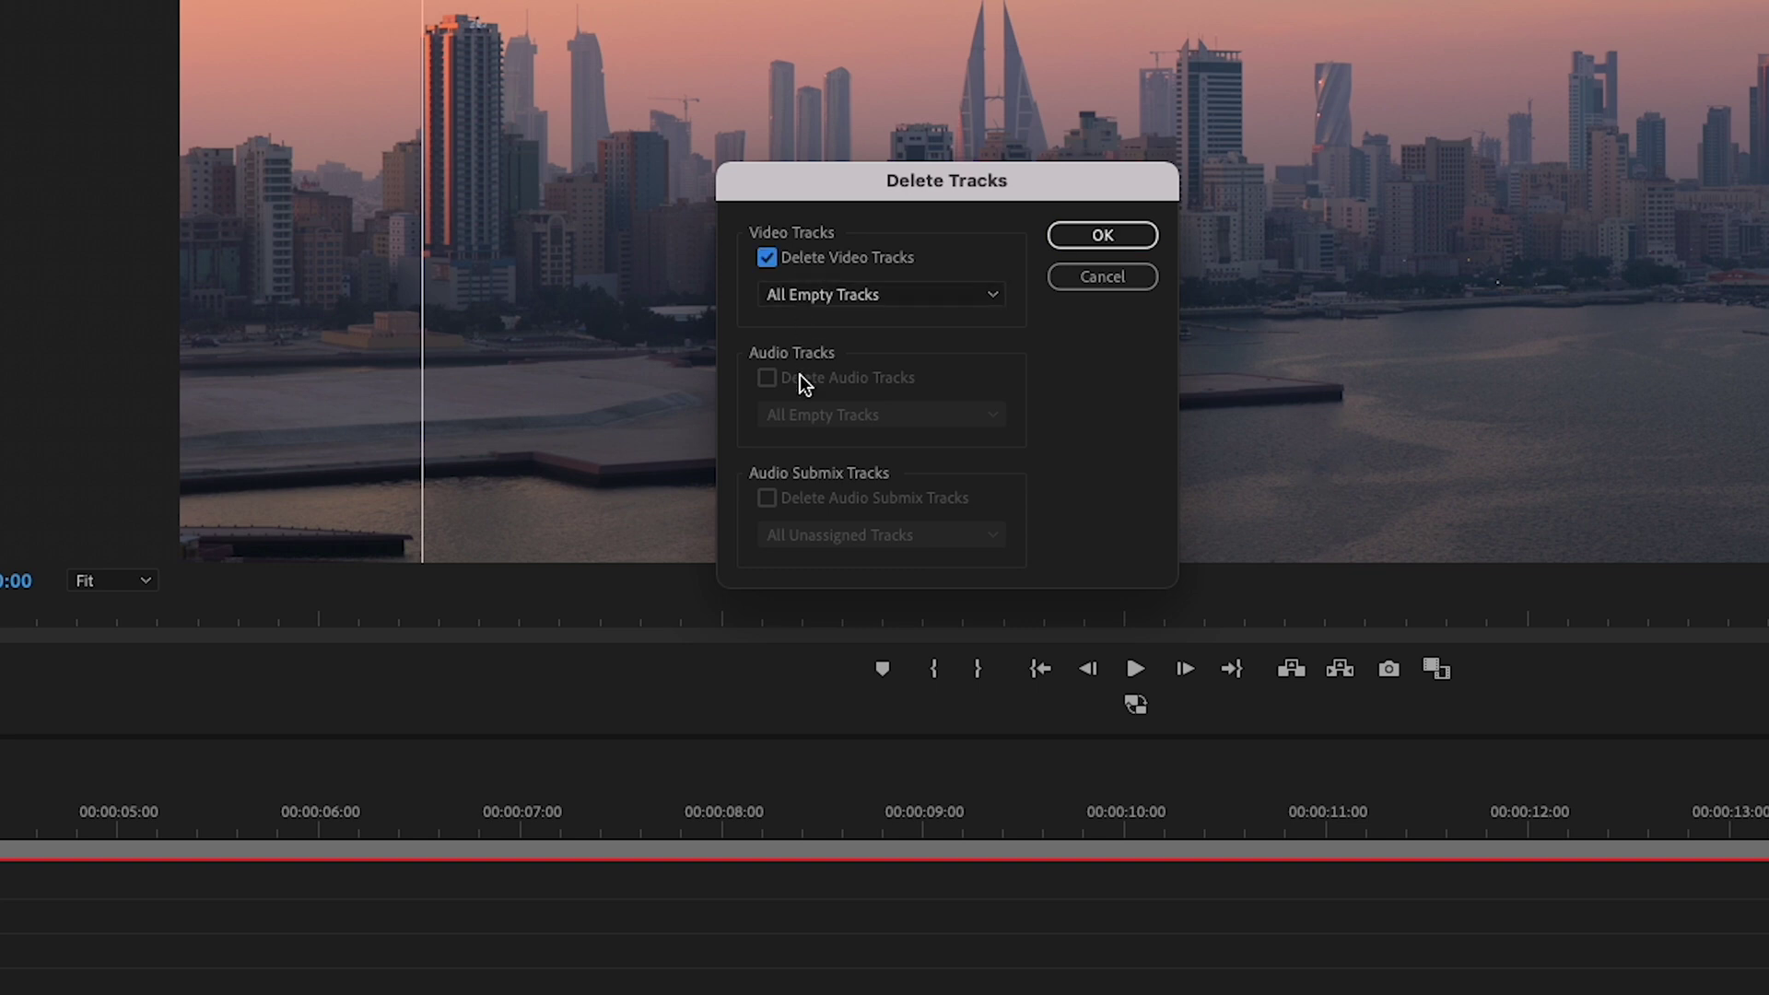
{"action": "left_click", "coordinate": [1143, 232]}
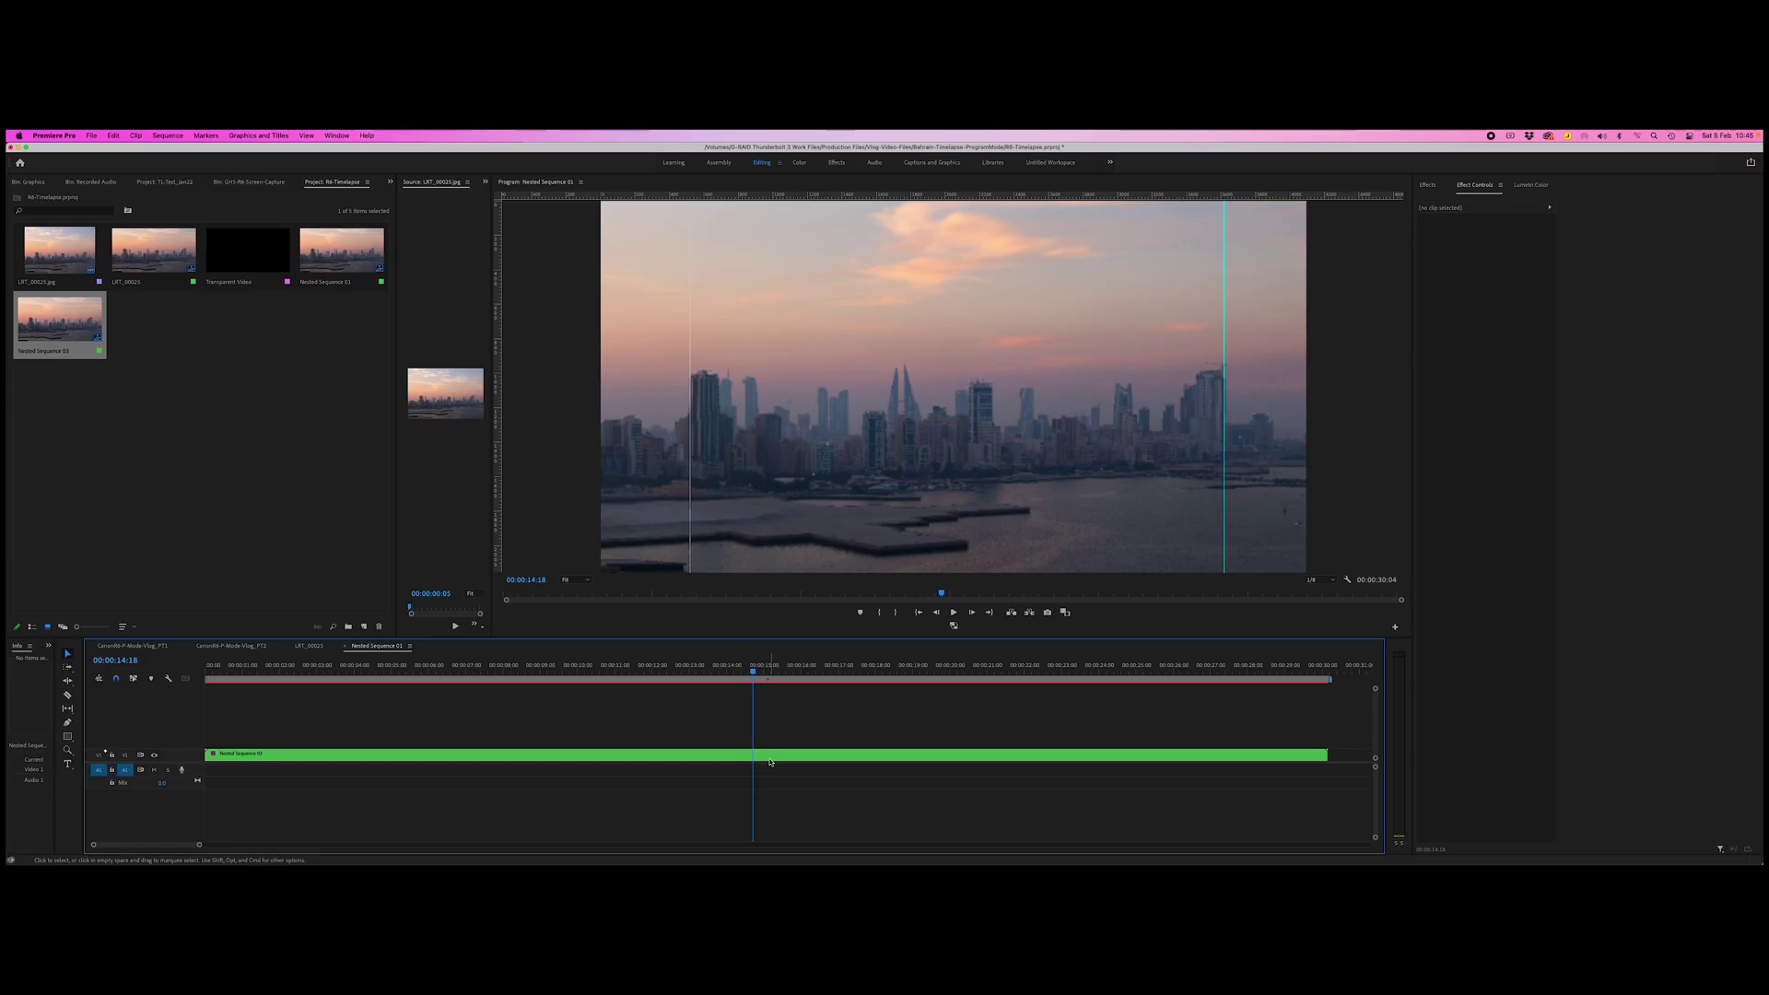
- Set the nested clip's speed to 200% with Frame Blending as its time interpolation
{"action": "right_click", "coordinate": [771, 761]}
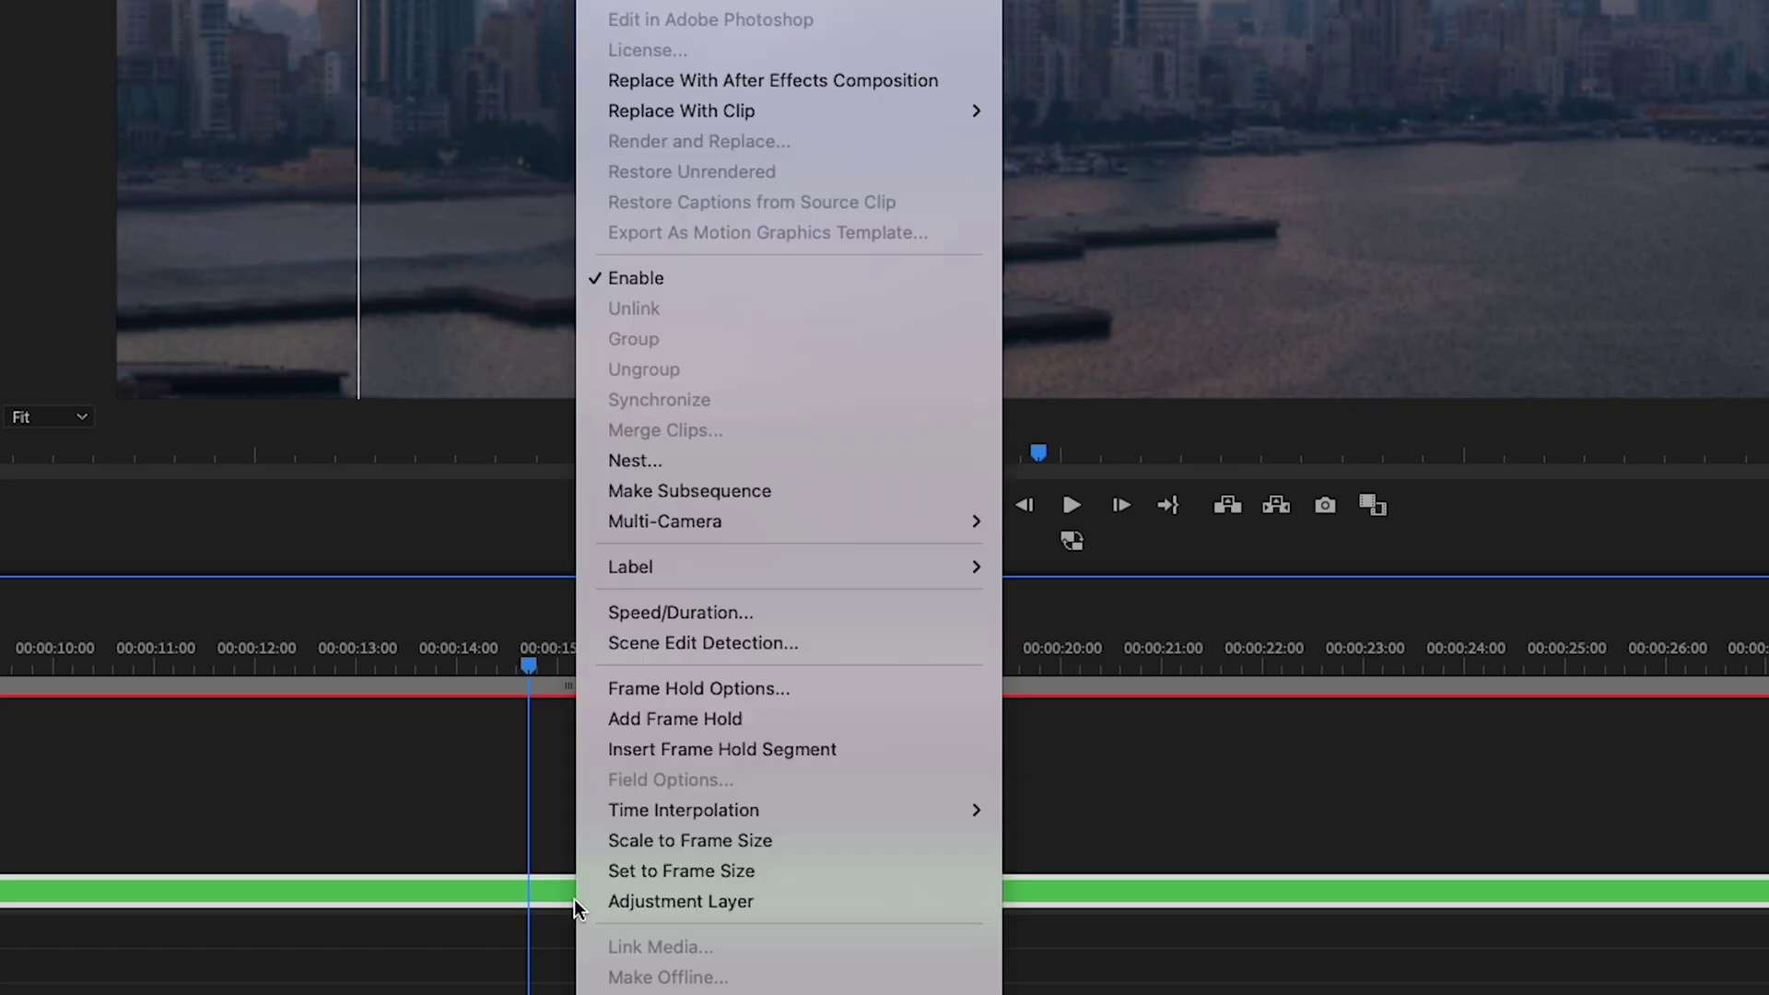
{"action": "left_click", "coordinate": [847, 657]}
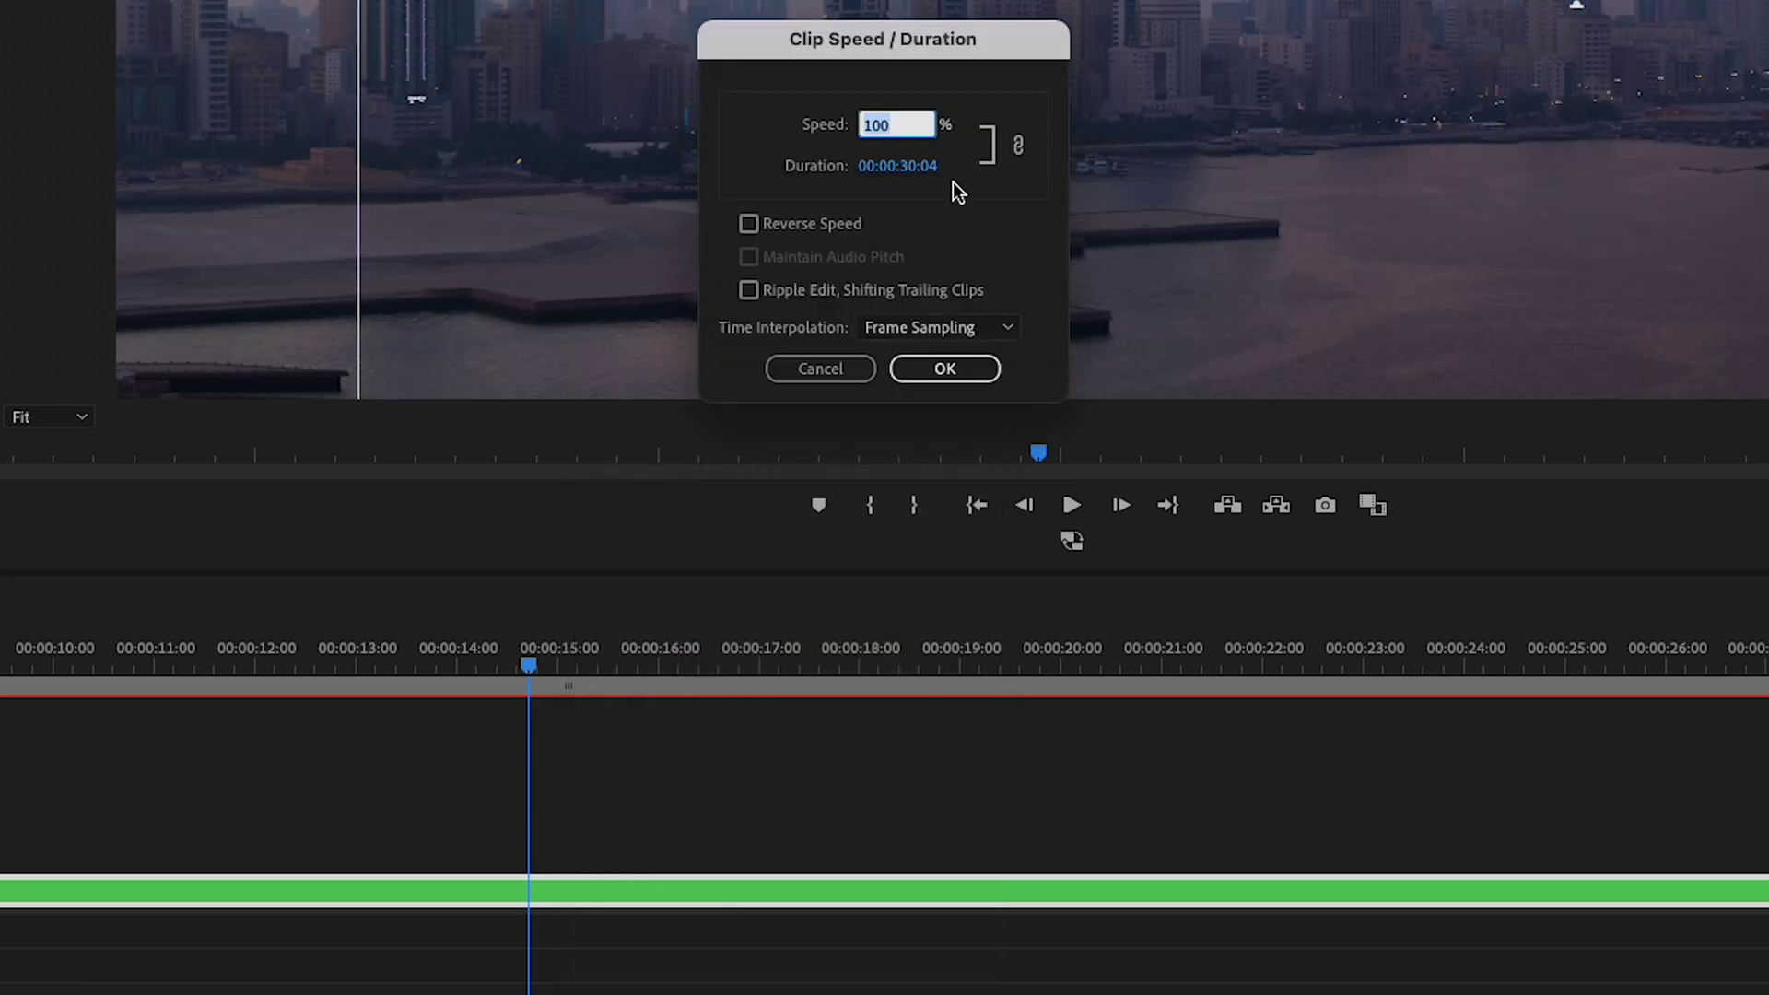
{"action": "type", "text": "200"}
{"action": "left_click", "coordinate": [930, 328]}
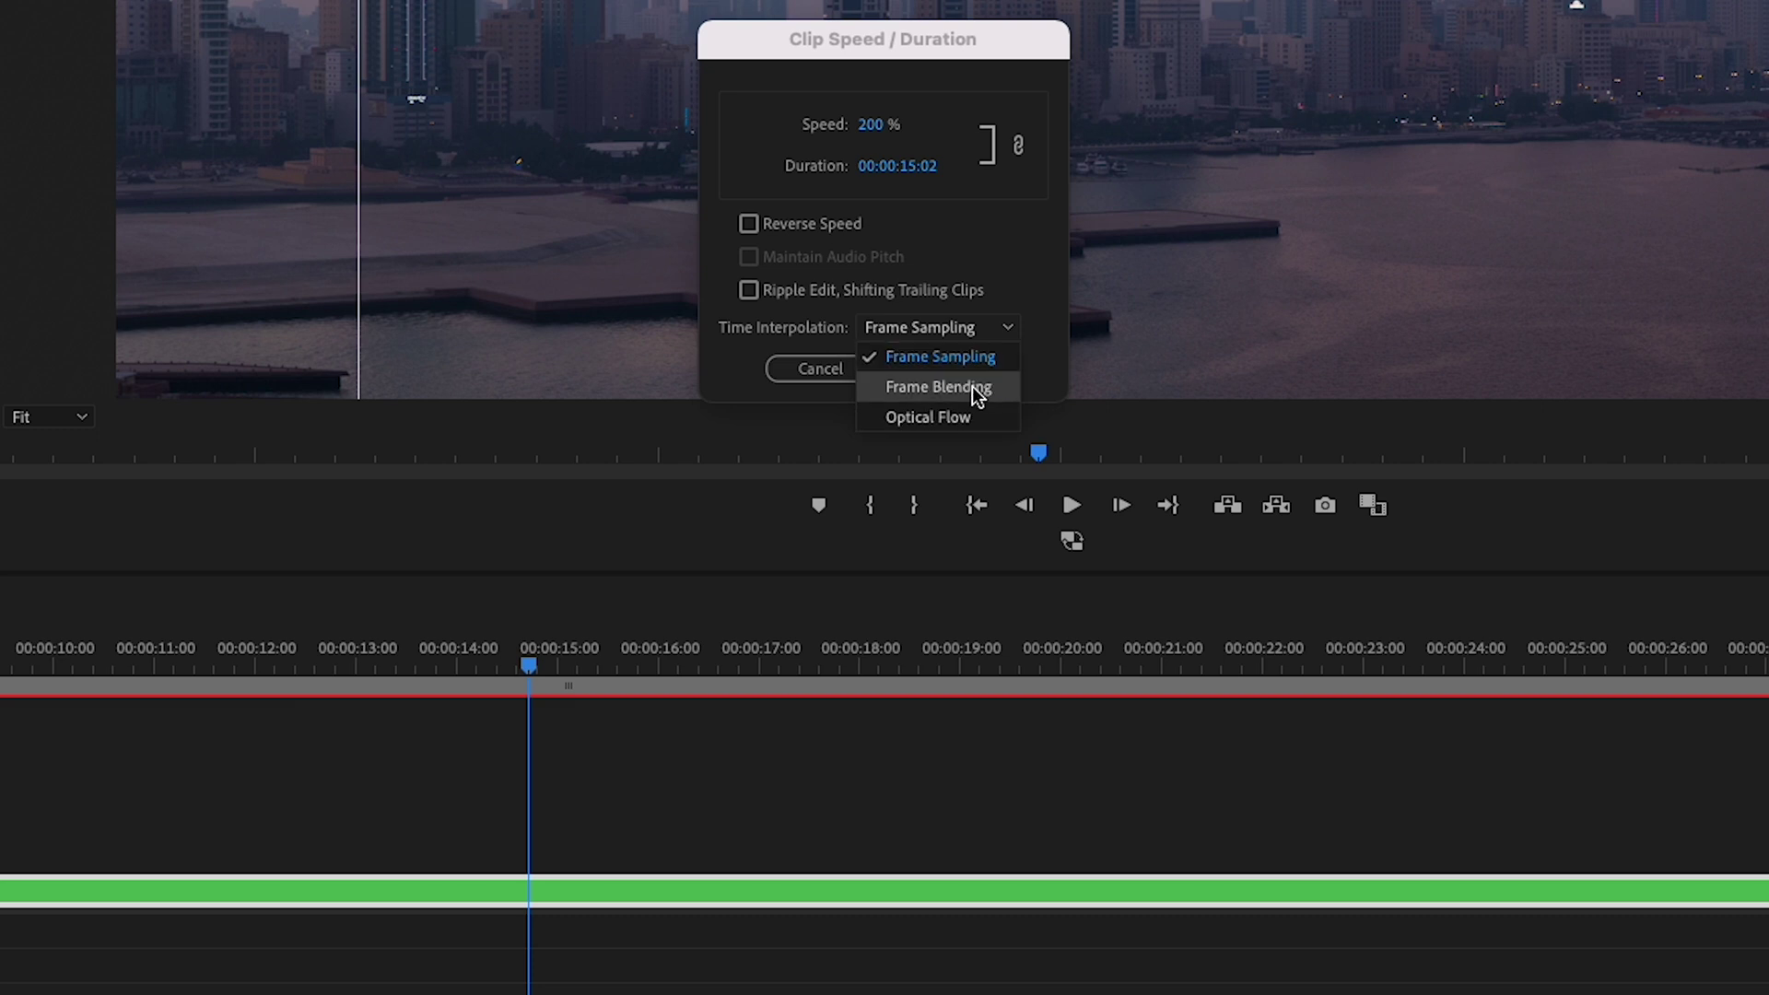
{"action": "left_click", "coordinate": [963, 390]}
{"action": "left_click", "coordinate": [963, 376]}
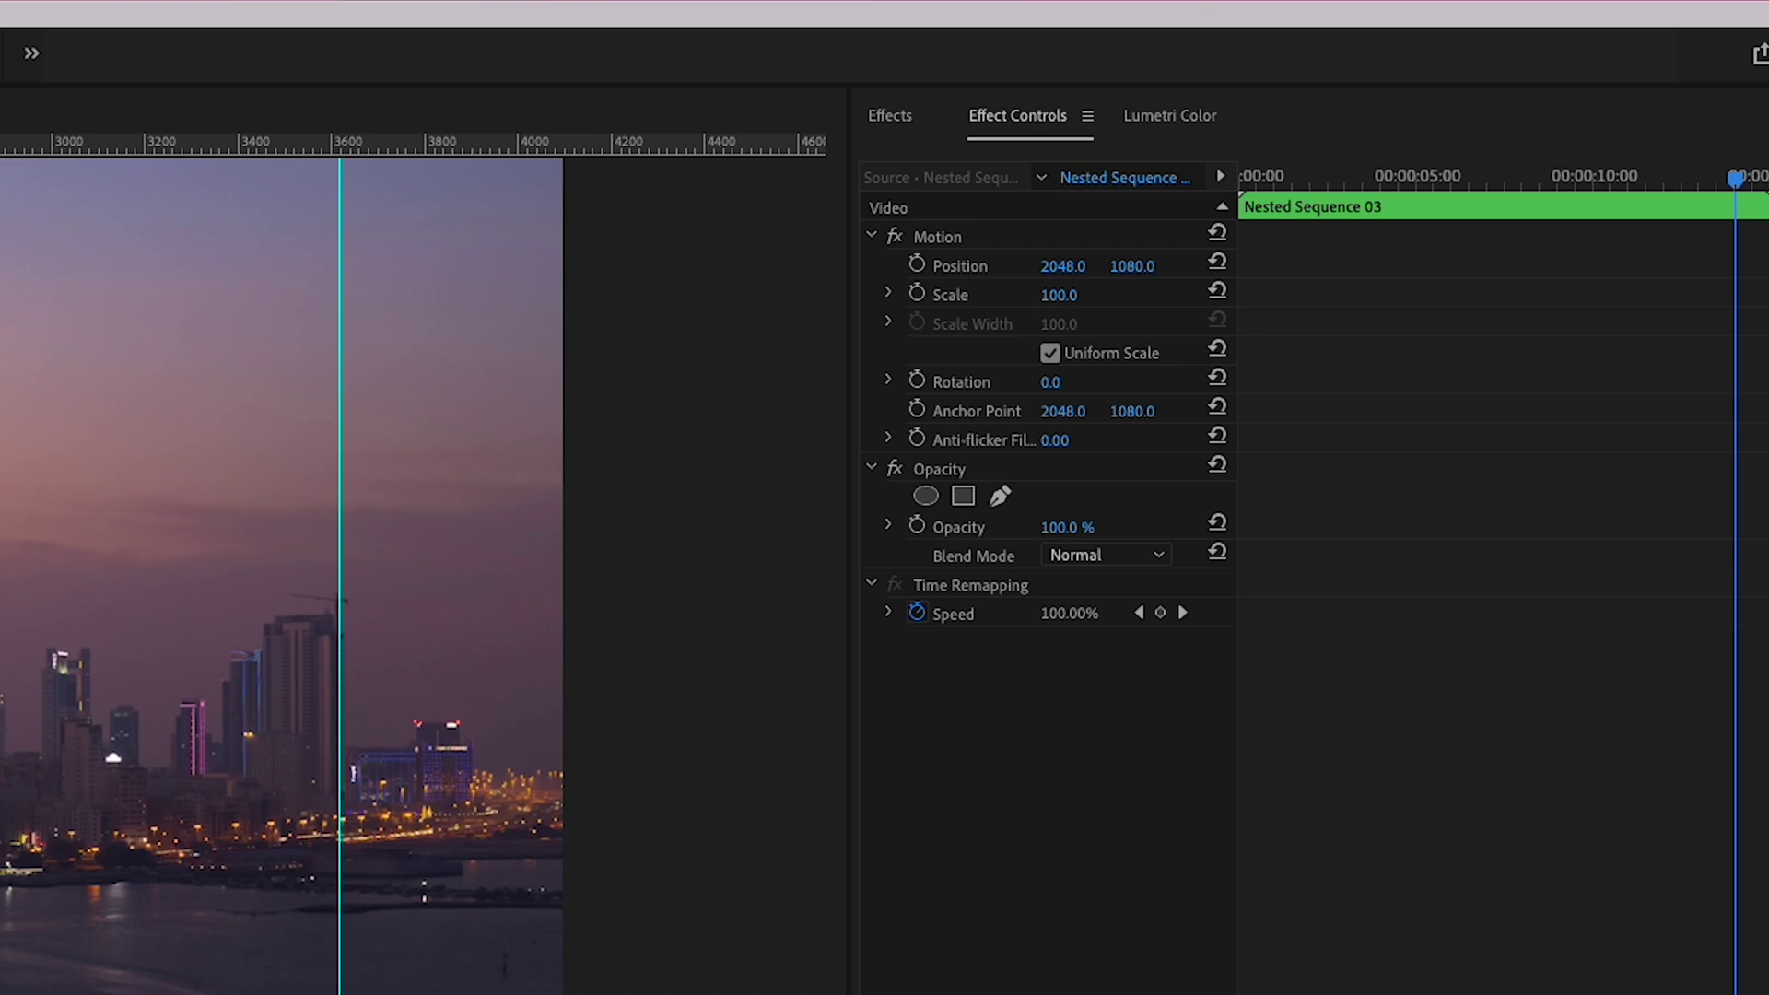
- Show the Lumetri Color controls and an enlarged Lumetri Scopes view, with the playhead just past six seconds
{"action": "left_click", "coordinate": [1167, 121]}
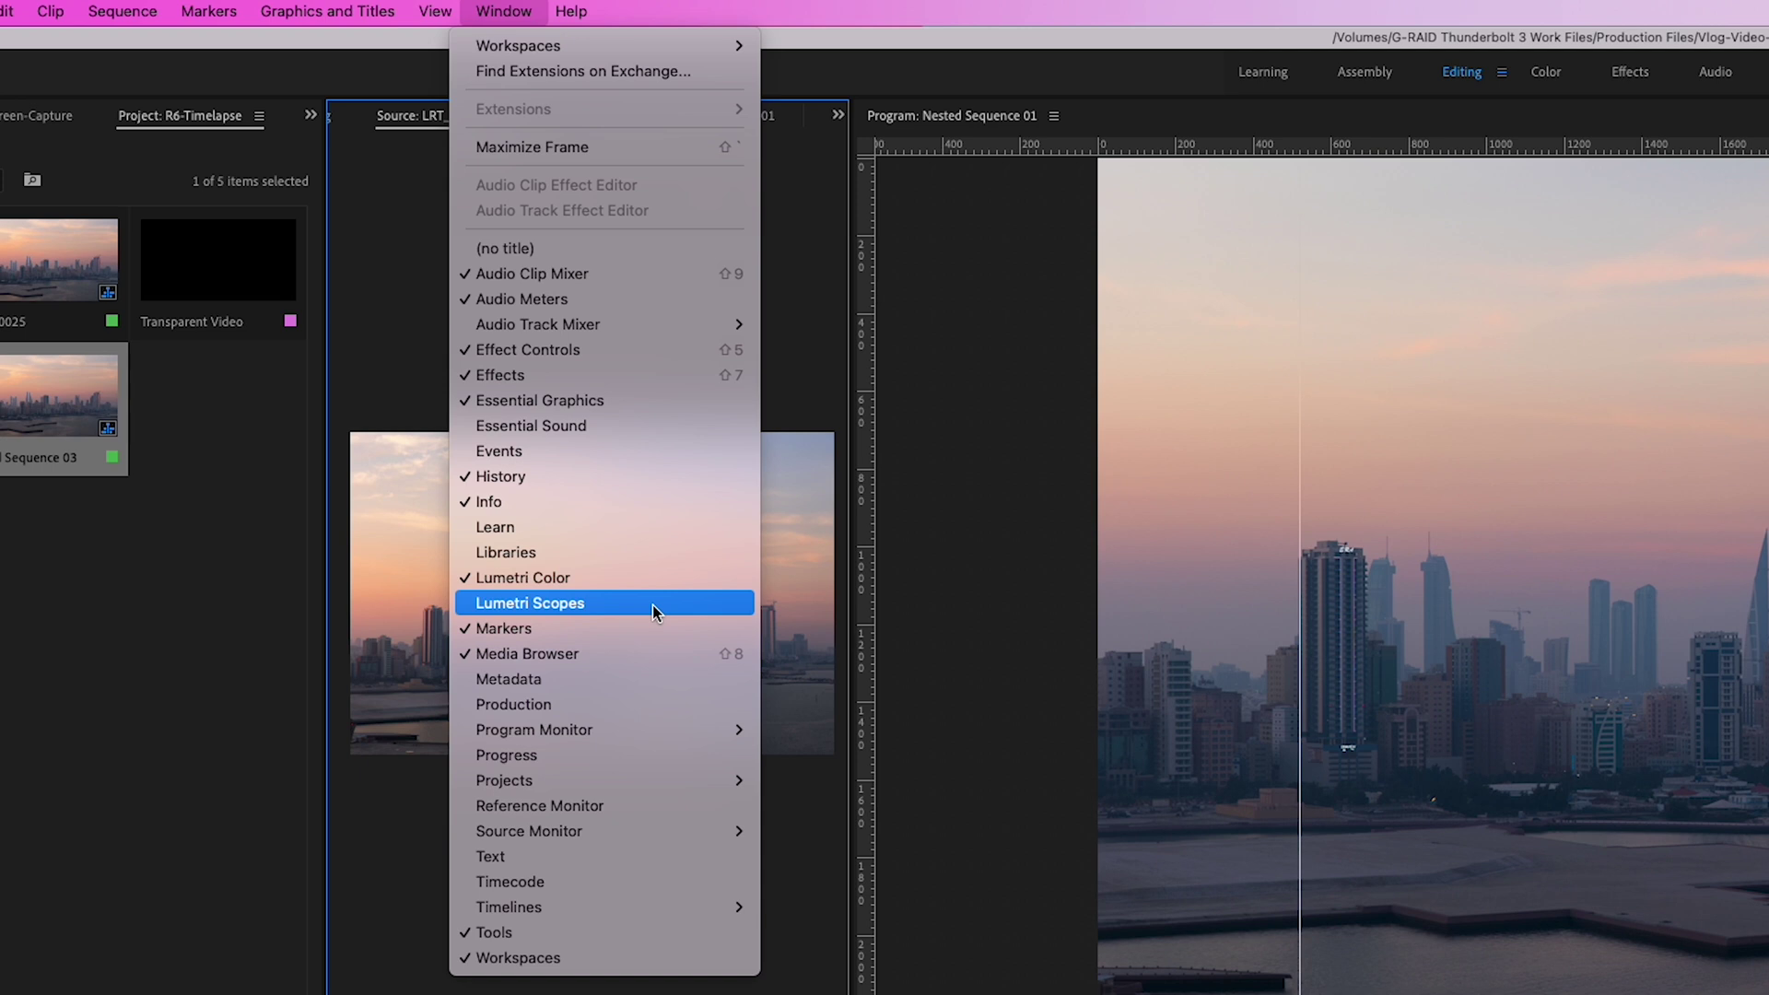
{"action": "left_click", "coordinate": [653, 604]}
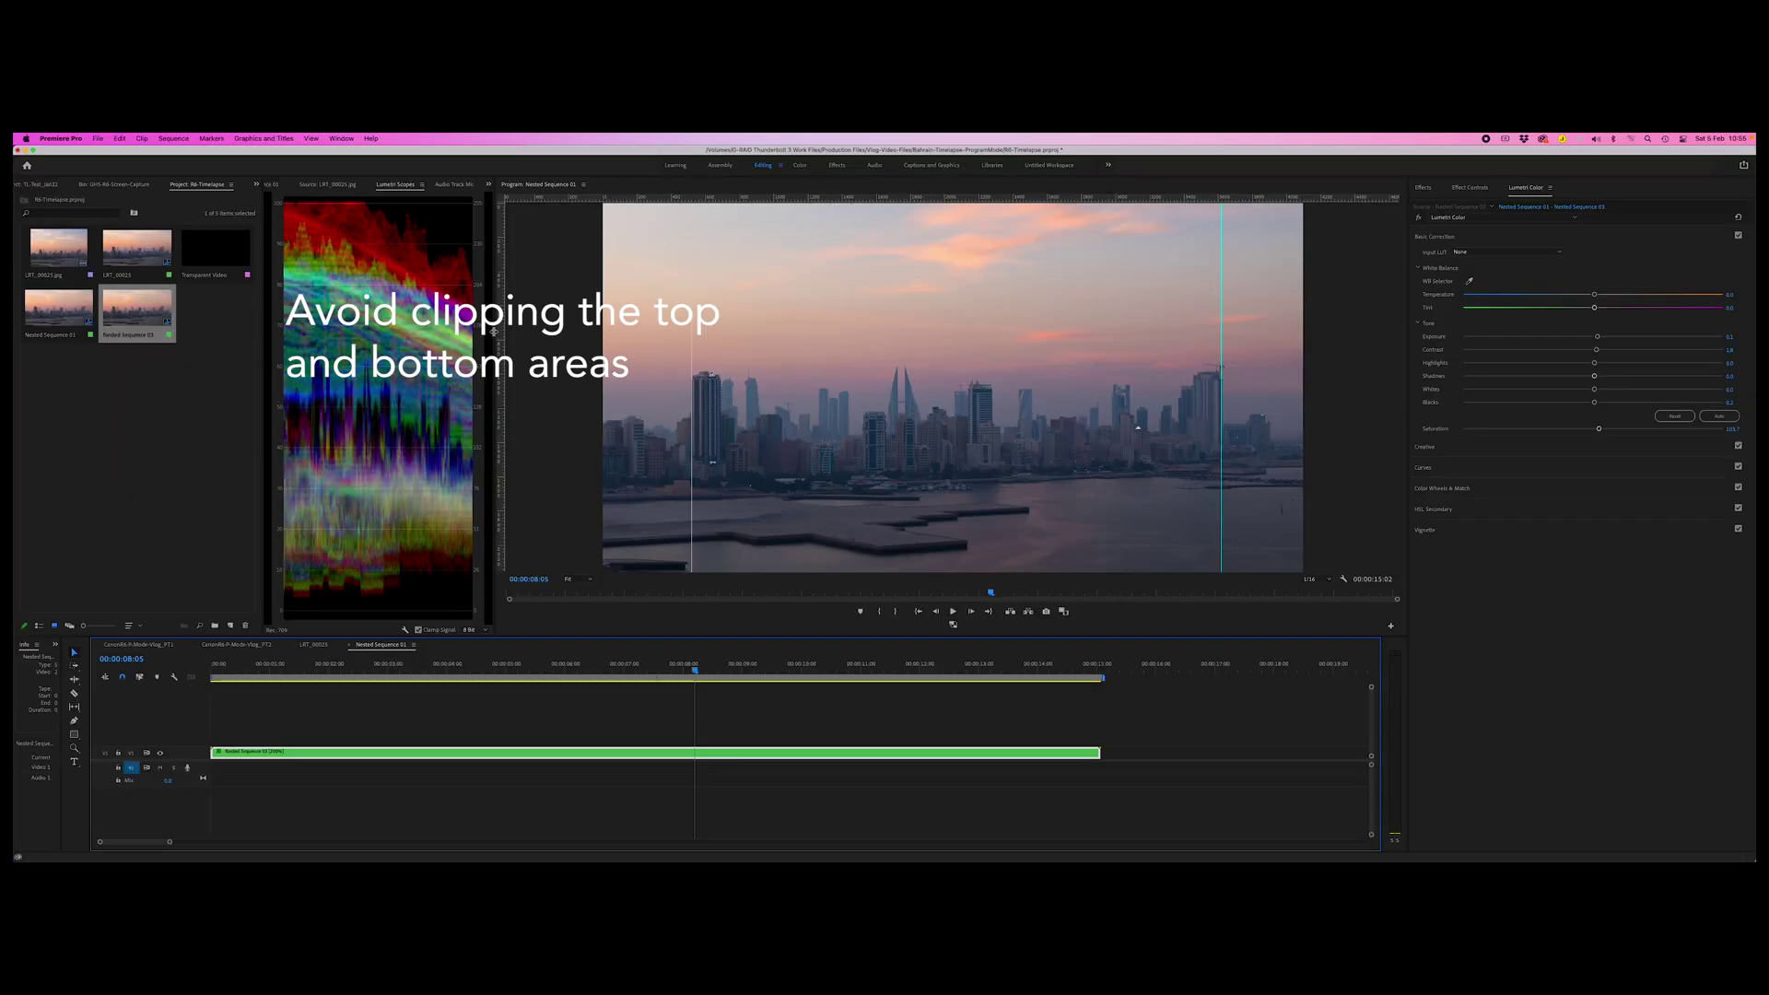
{"action": "left_click_drag", "start_coordinate": [494, 332], "coordinate": [701, 332]}
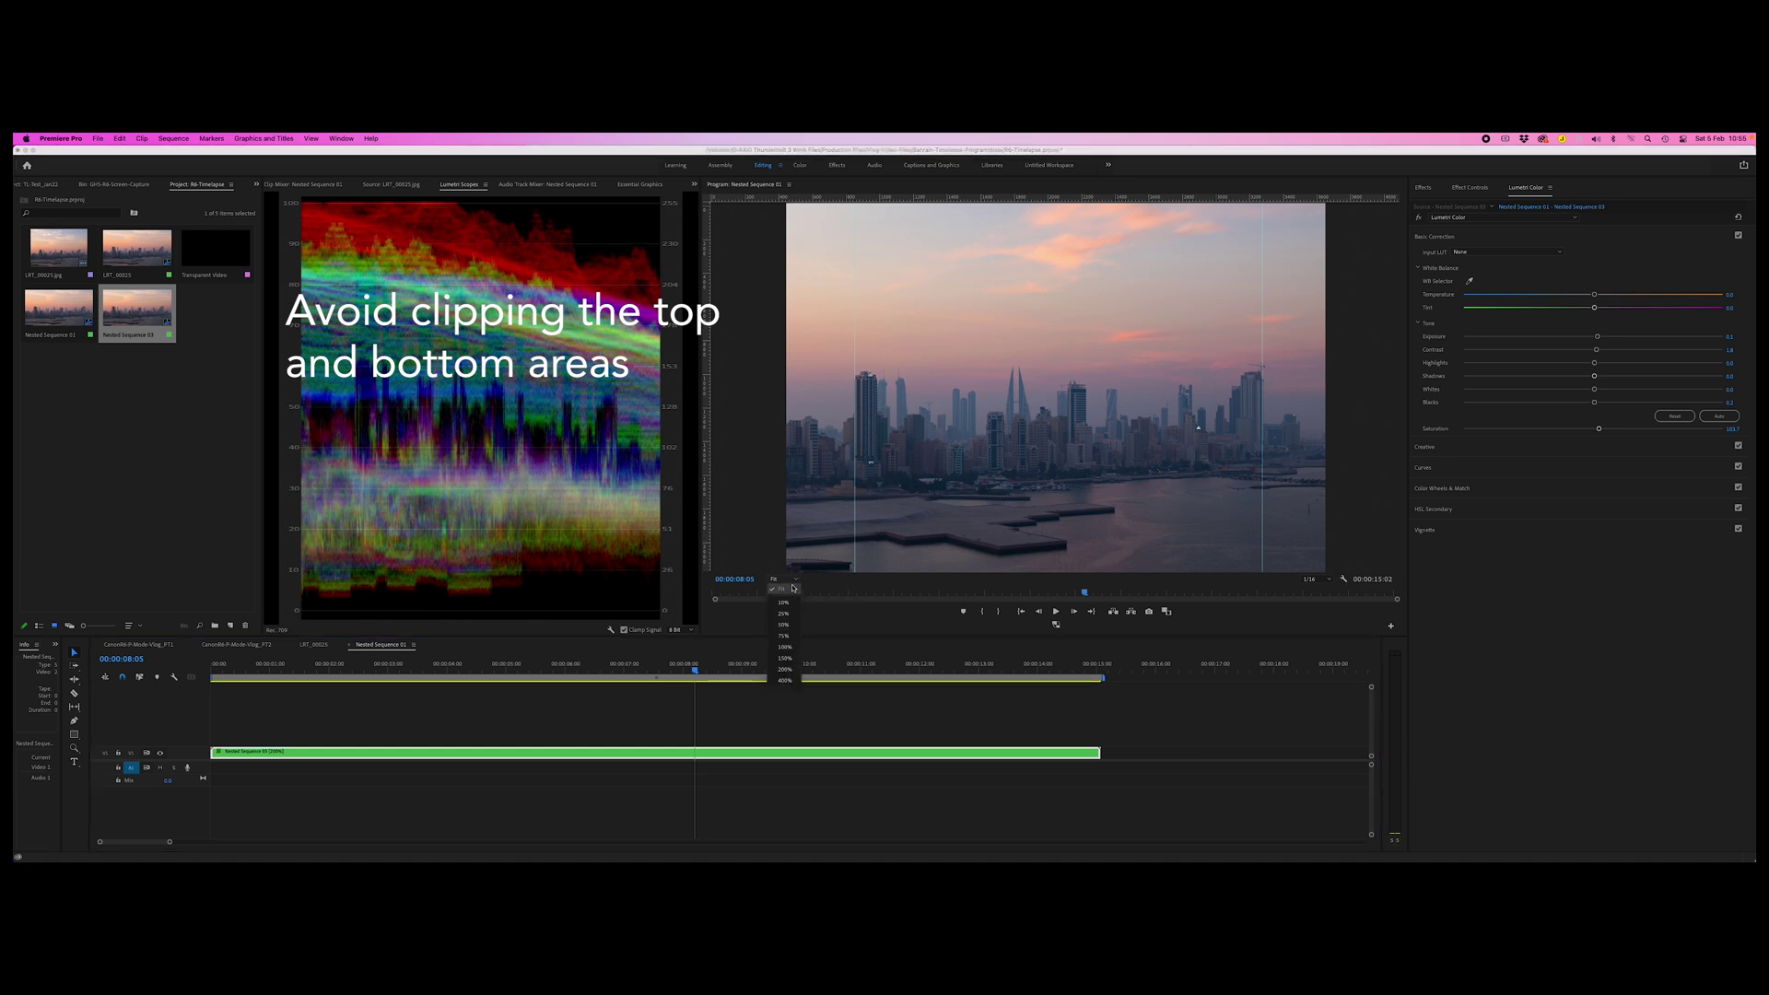
{"action": "left_click", "coordinate": [798, 582]}
{"action": "left_click_drag", "start_coordinate": [679, 679], "coordinate": [506, 679]}
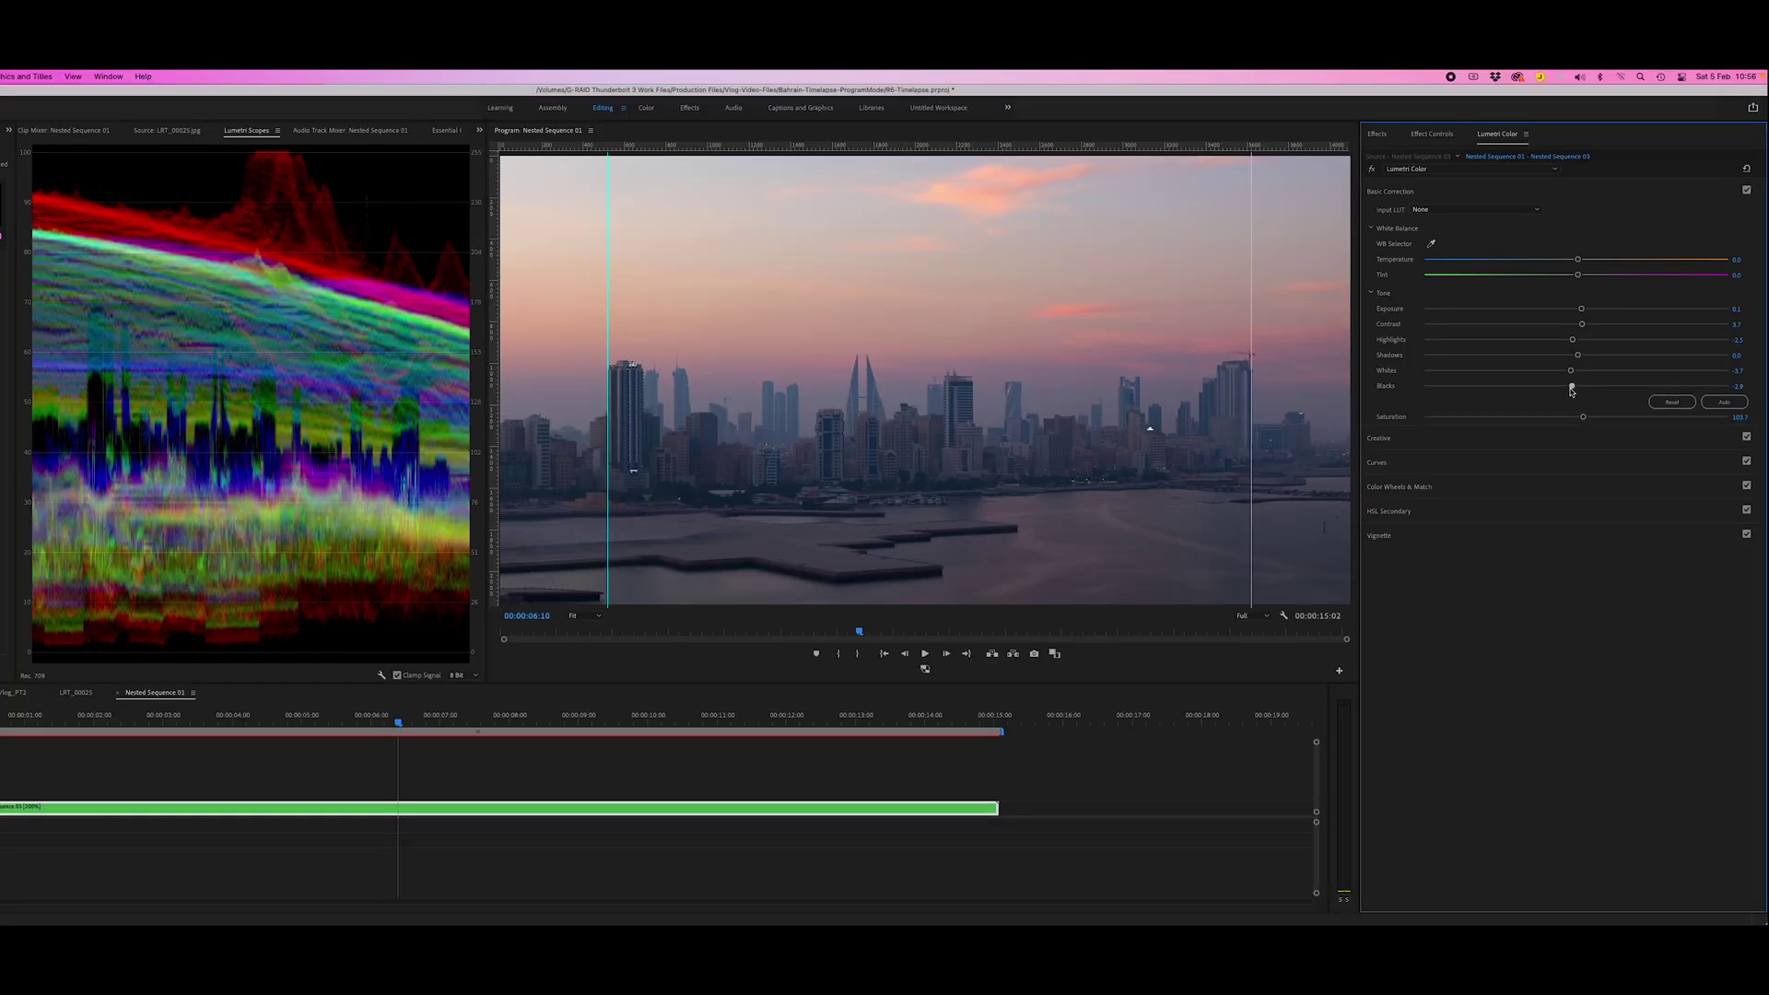
- Set Blacks slightly above zero and Whites and Shadows slightly below zero in Basic Correction, and increase Saturation a little
{"action": "mouse_move", "coordinate": [1590, 409]}
{"action": "left_mouse_down"}
{"action": "mouse_move", "coordinate": [1563, 409]}
{"action": "mouse_move", "coordinate": [1582, 394]}
{"action": "left_mouse_up"}
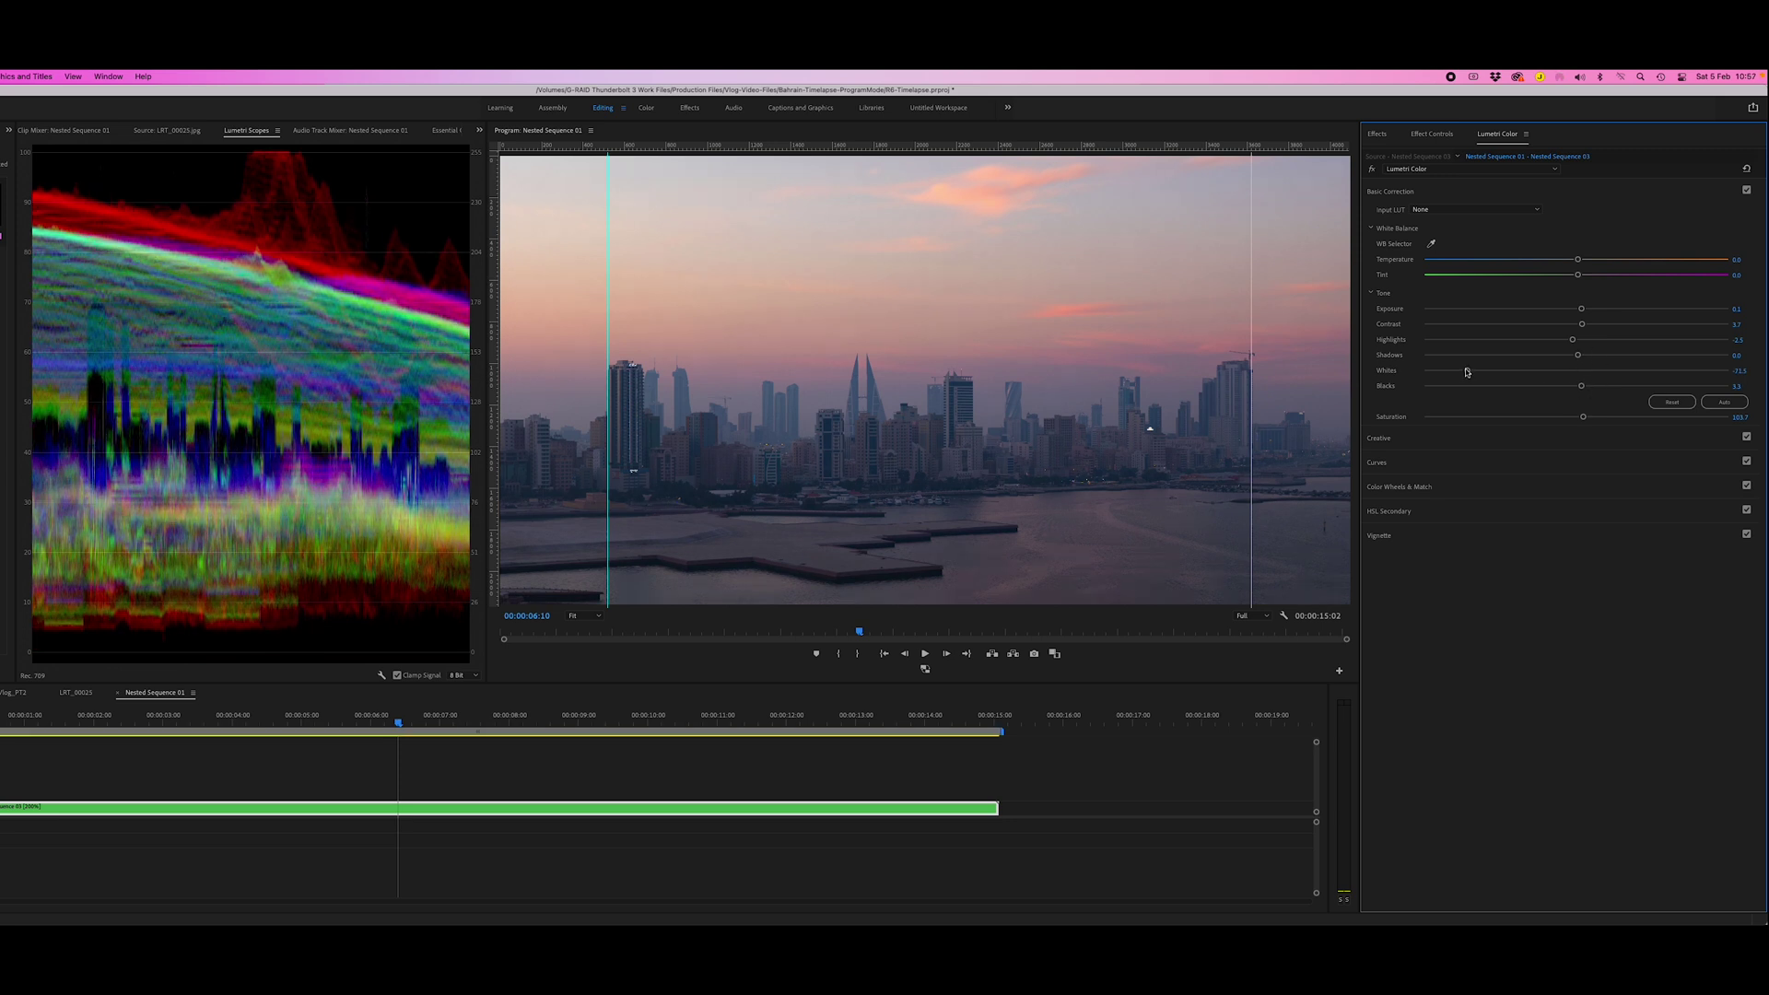
{"action": "left_click_drag", "start_coordinate": [1467, 371], "coordinate": [1573, 377]}
{"action": "left_click_drag", "start_coordinate": [1427, 359], "coordinate": [1442, 360]}
{"action": "left_click_drag", "start_coordinate": [1583, 416], "coordinate": [1587, 418]}
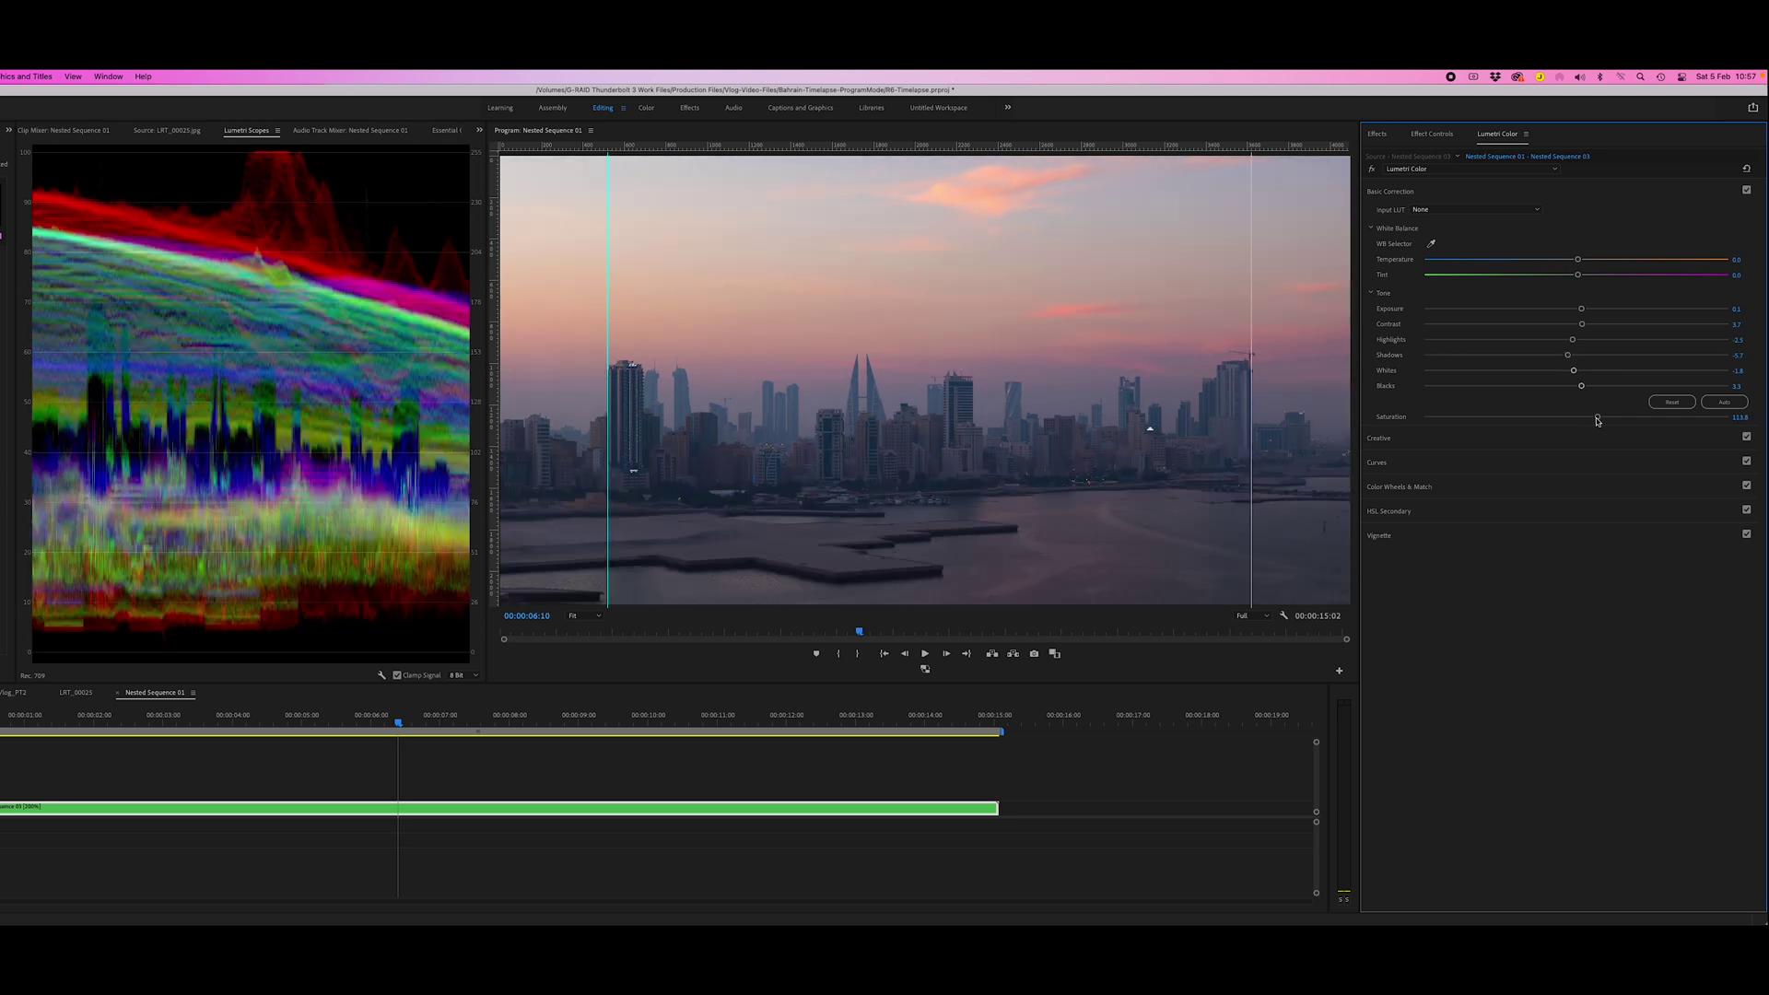
- Shape the RGB curve into a gentle S by lowering a shadow point and raising a highlight point
{"action": "left_click", "coordinate": [1377, 462]}
{"action": "left_click_drag", "start_coordinate": [1471, 414], "coordinate": [1470, 420]}
{"action": "left_click_drag", "start_coordinate": [1615, 358], "coordinate": [1614, 355]}
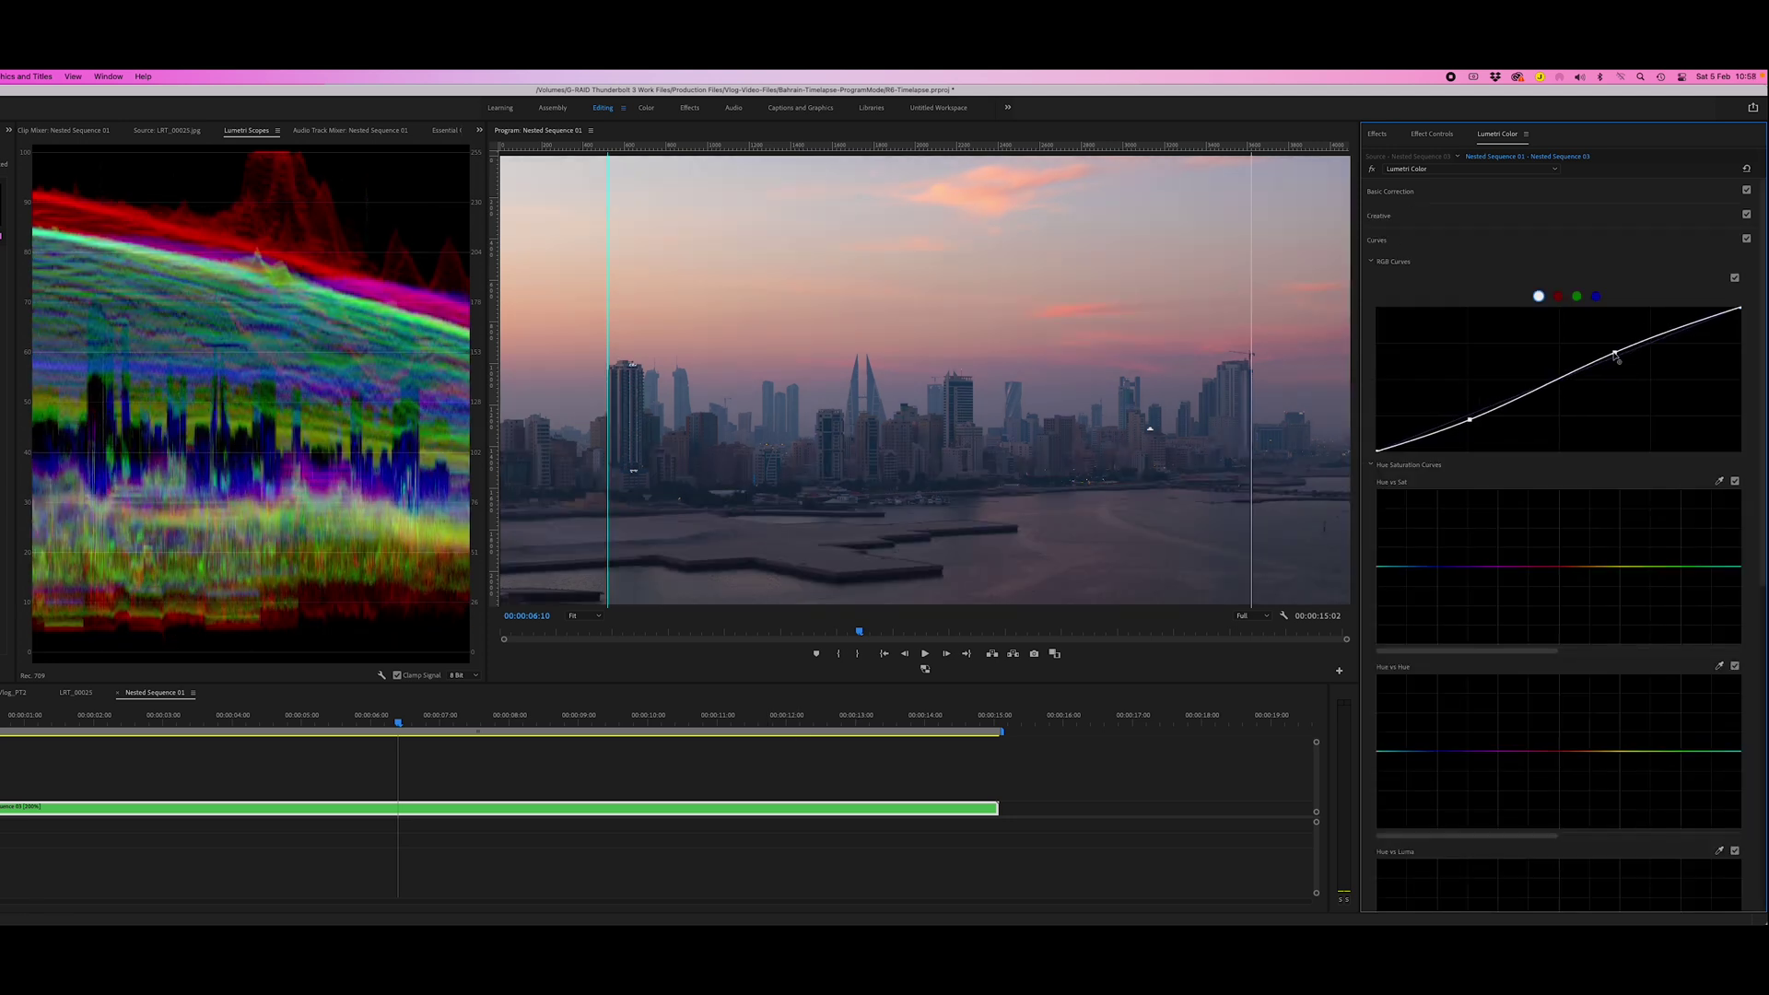
- Check the grade in playback and at 00:00:01:12, raise Whites slightly above zero and reset Exposure to 0
{"action": "key", "text": "space"}
{"action": "left_click", "coordinate": [330, 722]}
{"action": "left_click_drag", "start_coordinate": [331, 722], "coordinate": [58, 722]}
{"action": "left_click", "coordinate": [1390, 190]}
{"action": "left_click_drag", "start_coordinate": [1573, 371], "coordinate": [1578, 370]}
{"action": "double_click", "coordinate": [1581, 309]}
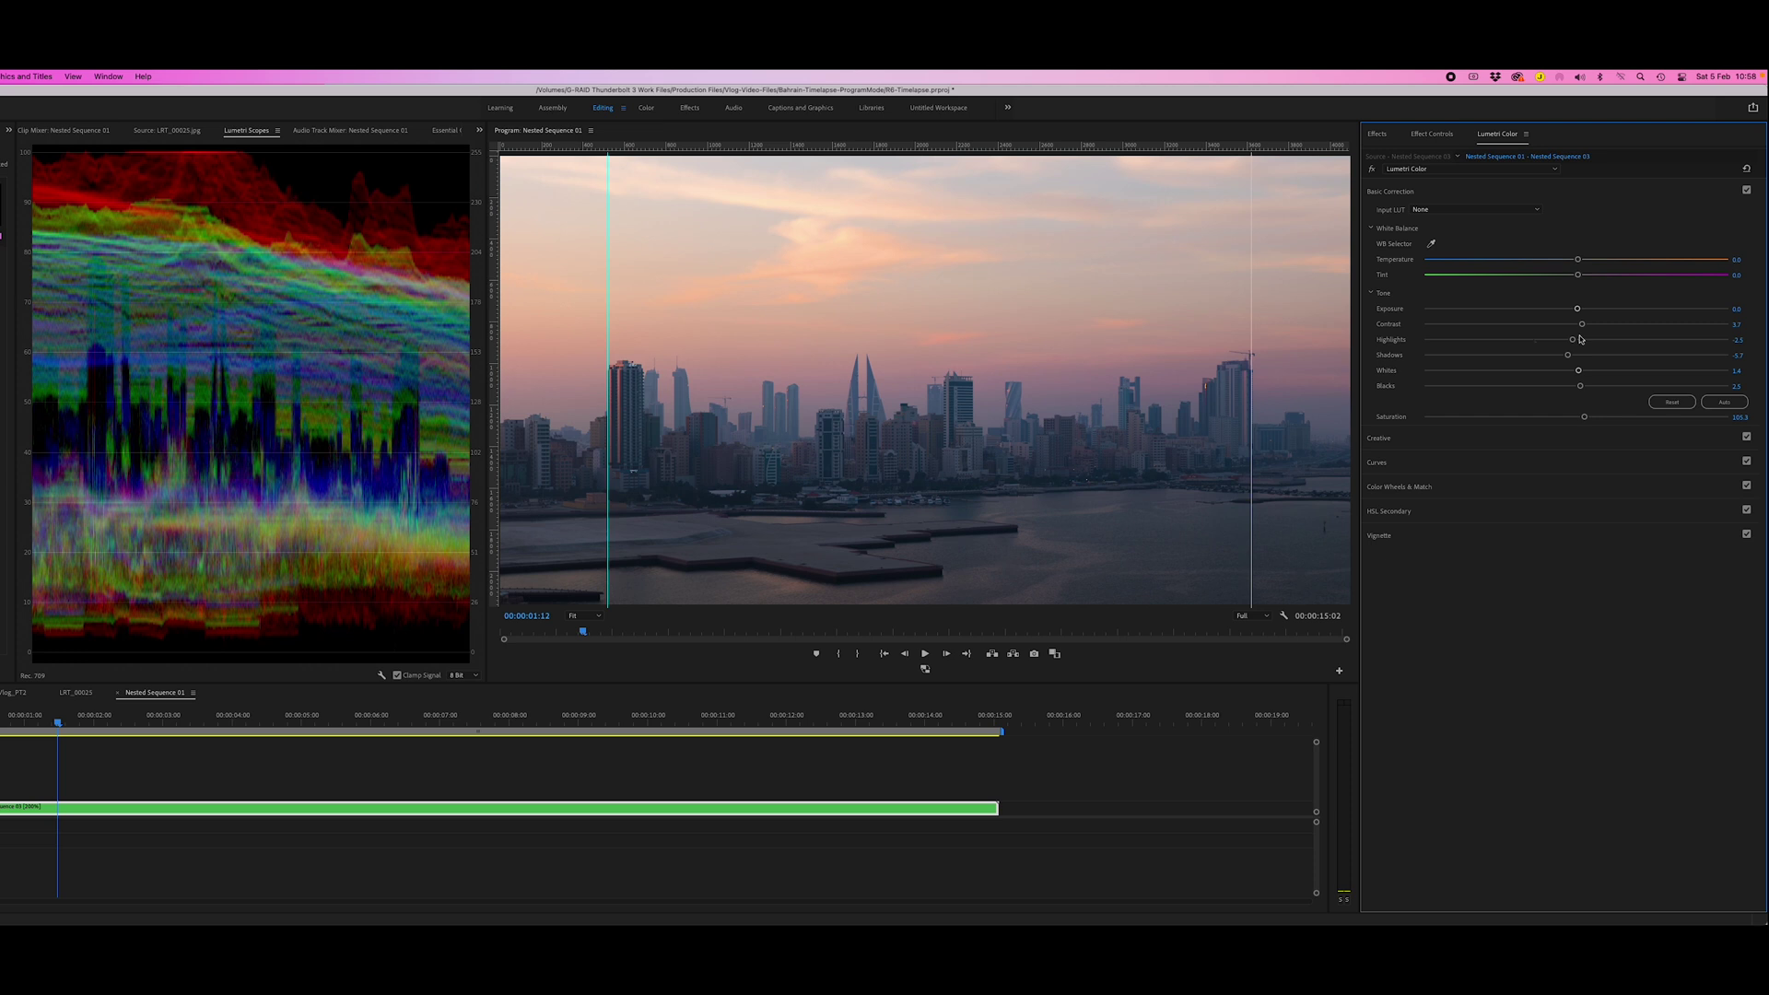
- Lower Highlights to about -28 and Whites to about -18, and check the grade at several points along the timeline
{"action": "mouse_move", "coordinate": [1507, 342]}
{"action": "left_mouse_down"}
{"action": "mouse_move", "coordinate": [1623, 344]}
{"action": "mouse_move", "coordinate": [1533, 341]}
{"action": "left_mouse_up"}
{"action": "left_click_drag", "start_coordinate": [1578, 370], "coordinate": [1549, 372]}
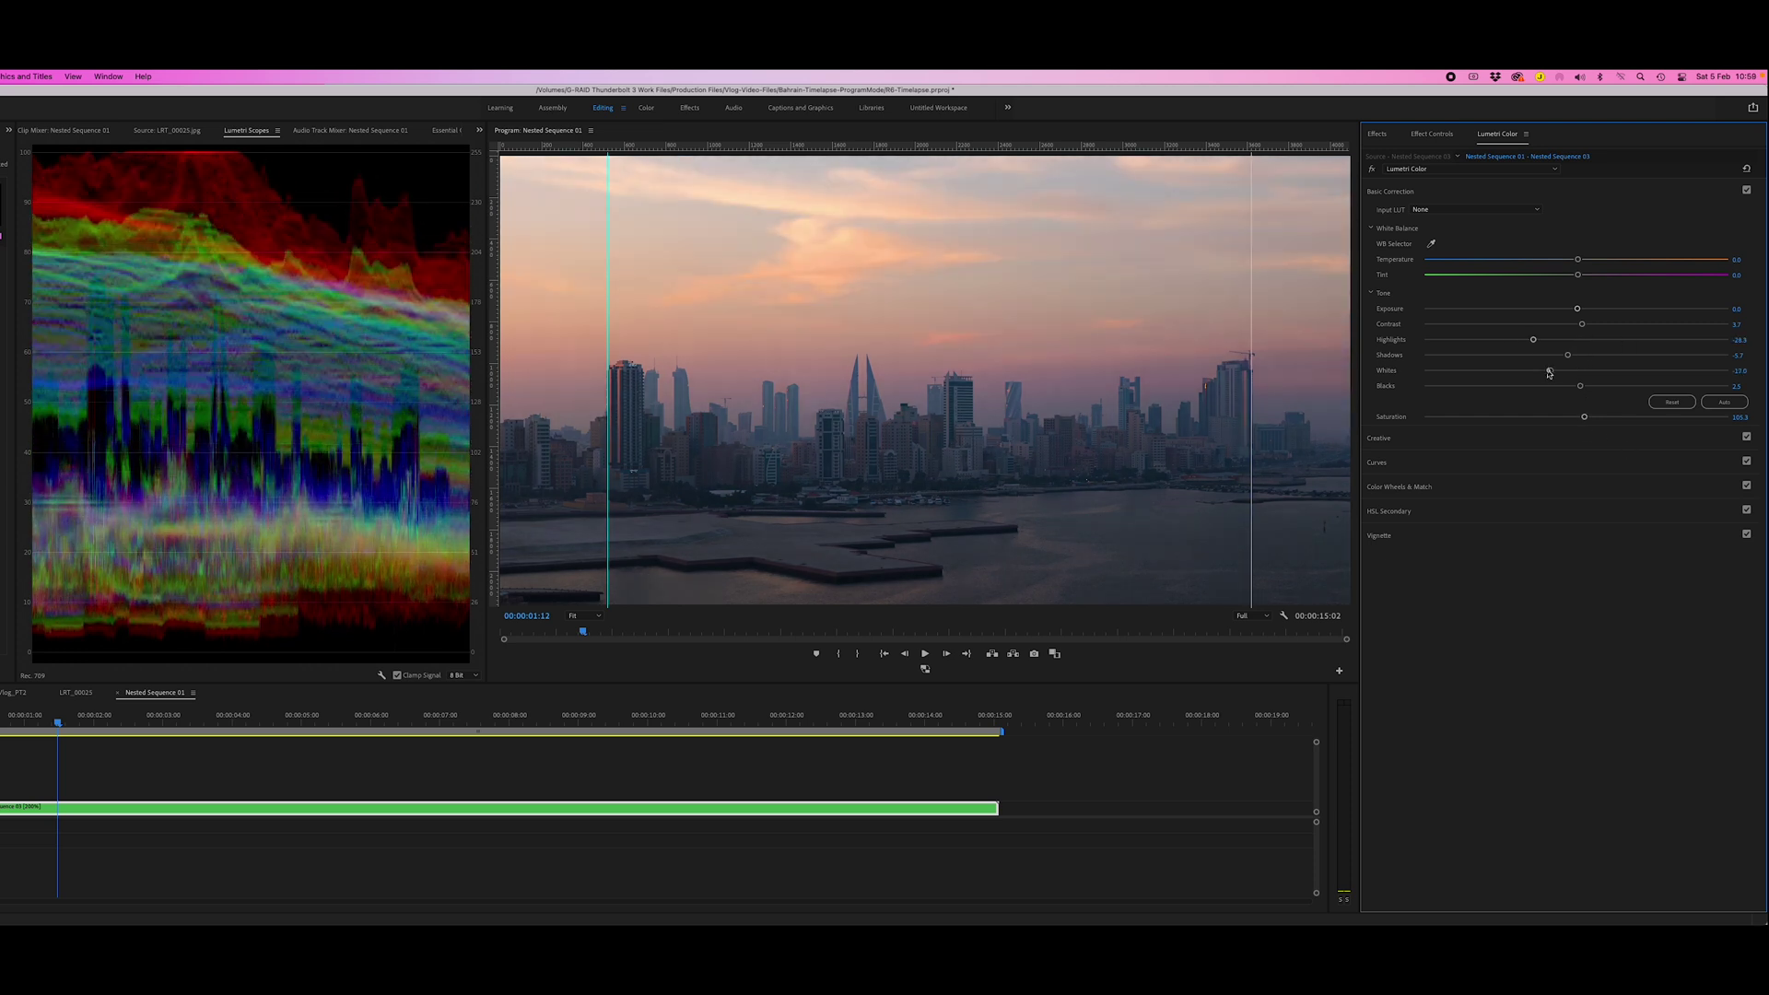
{"action": "left_click", "coordinate": [296, 717]}
{"action": "left_click", "coordinate": [324, 717]}
{"action": "left_click", "coordinate": [517, 717]}
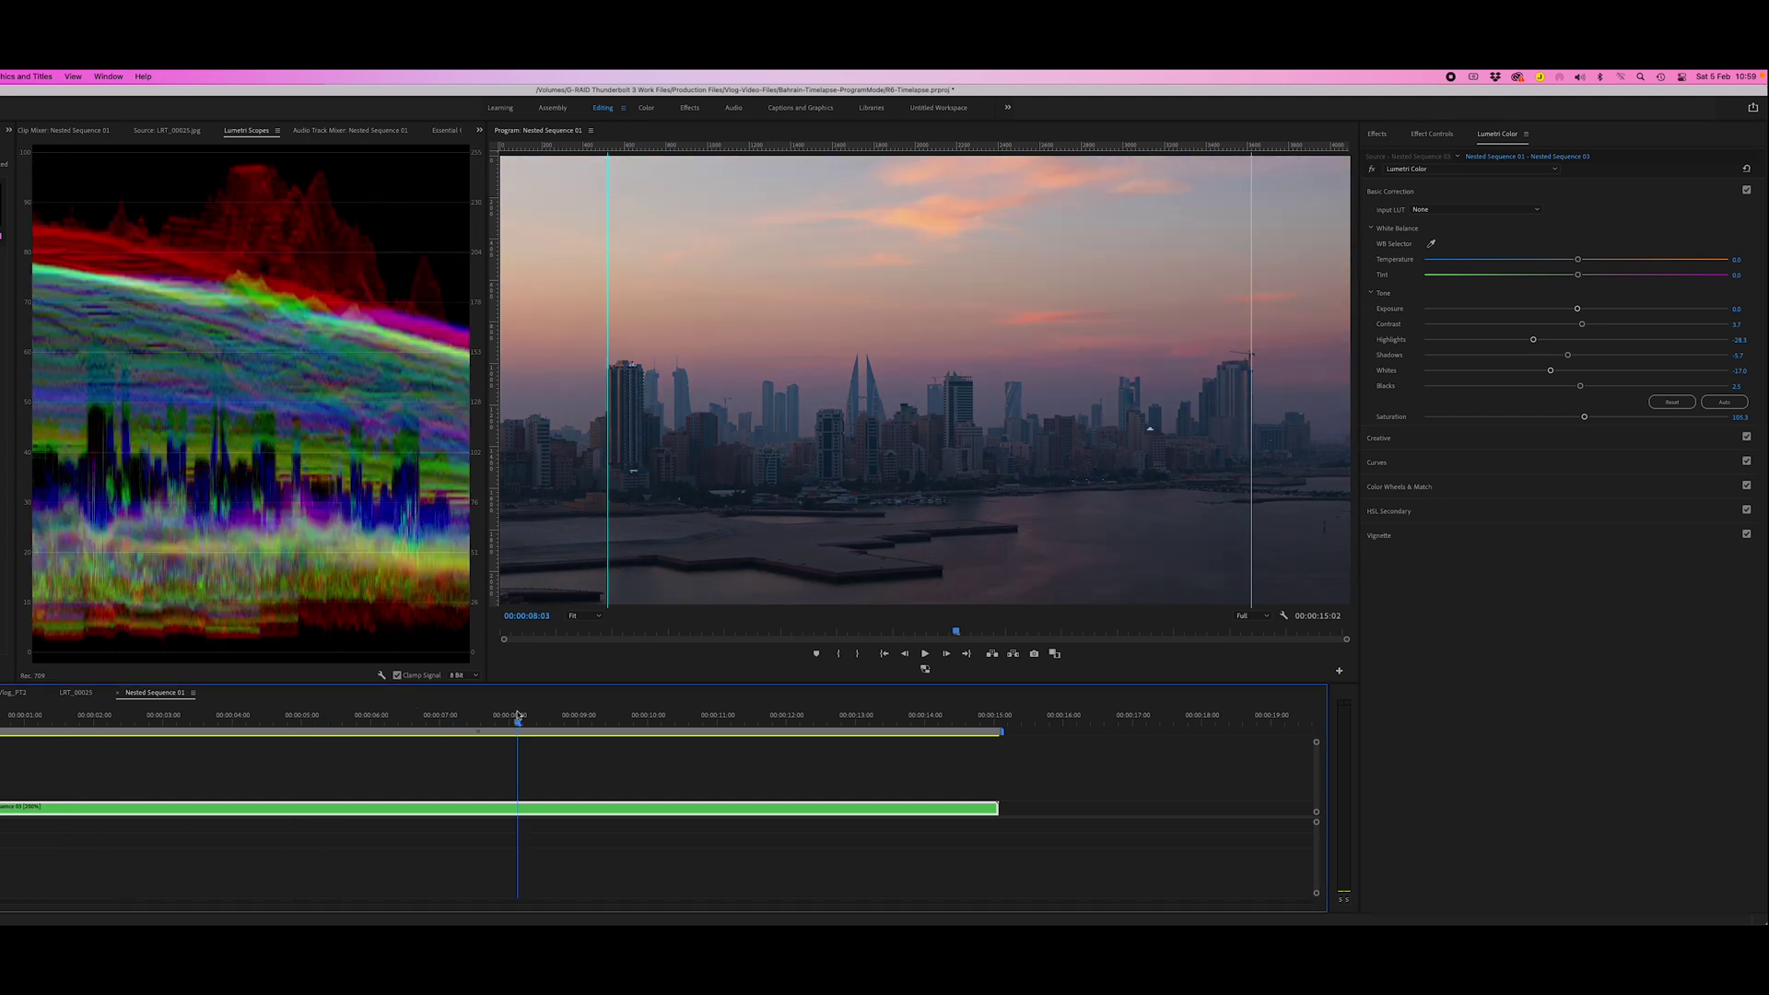
{"action": "left_click", "coordinate": [728, 717]}
{"action": "left_click", "coordinate": [866, 723]}
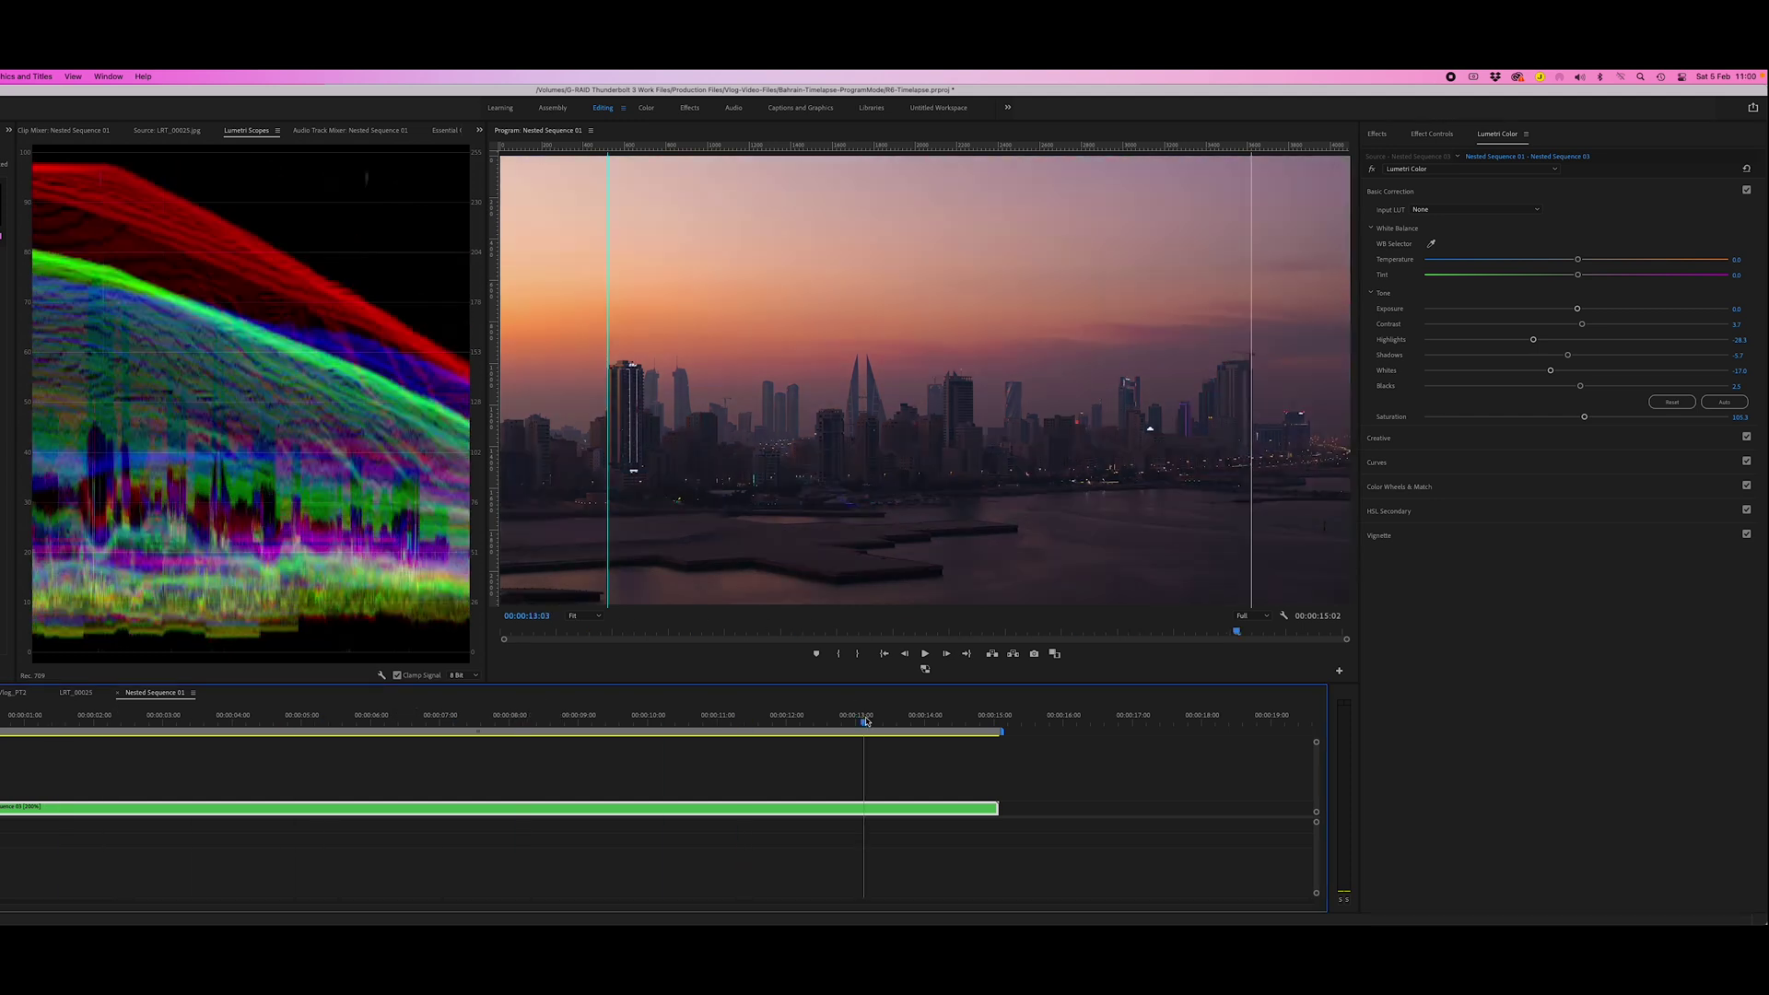
{"action": "left_click", "coordinate": [12, 723]}
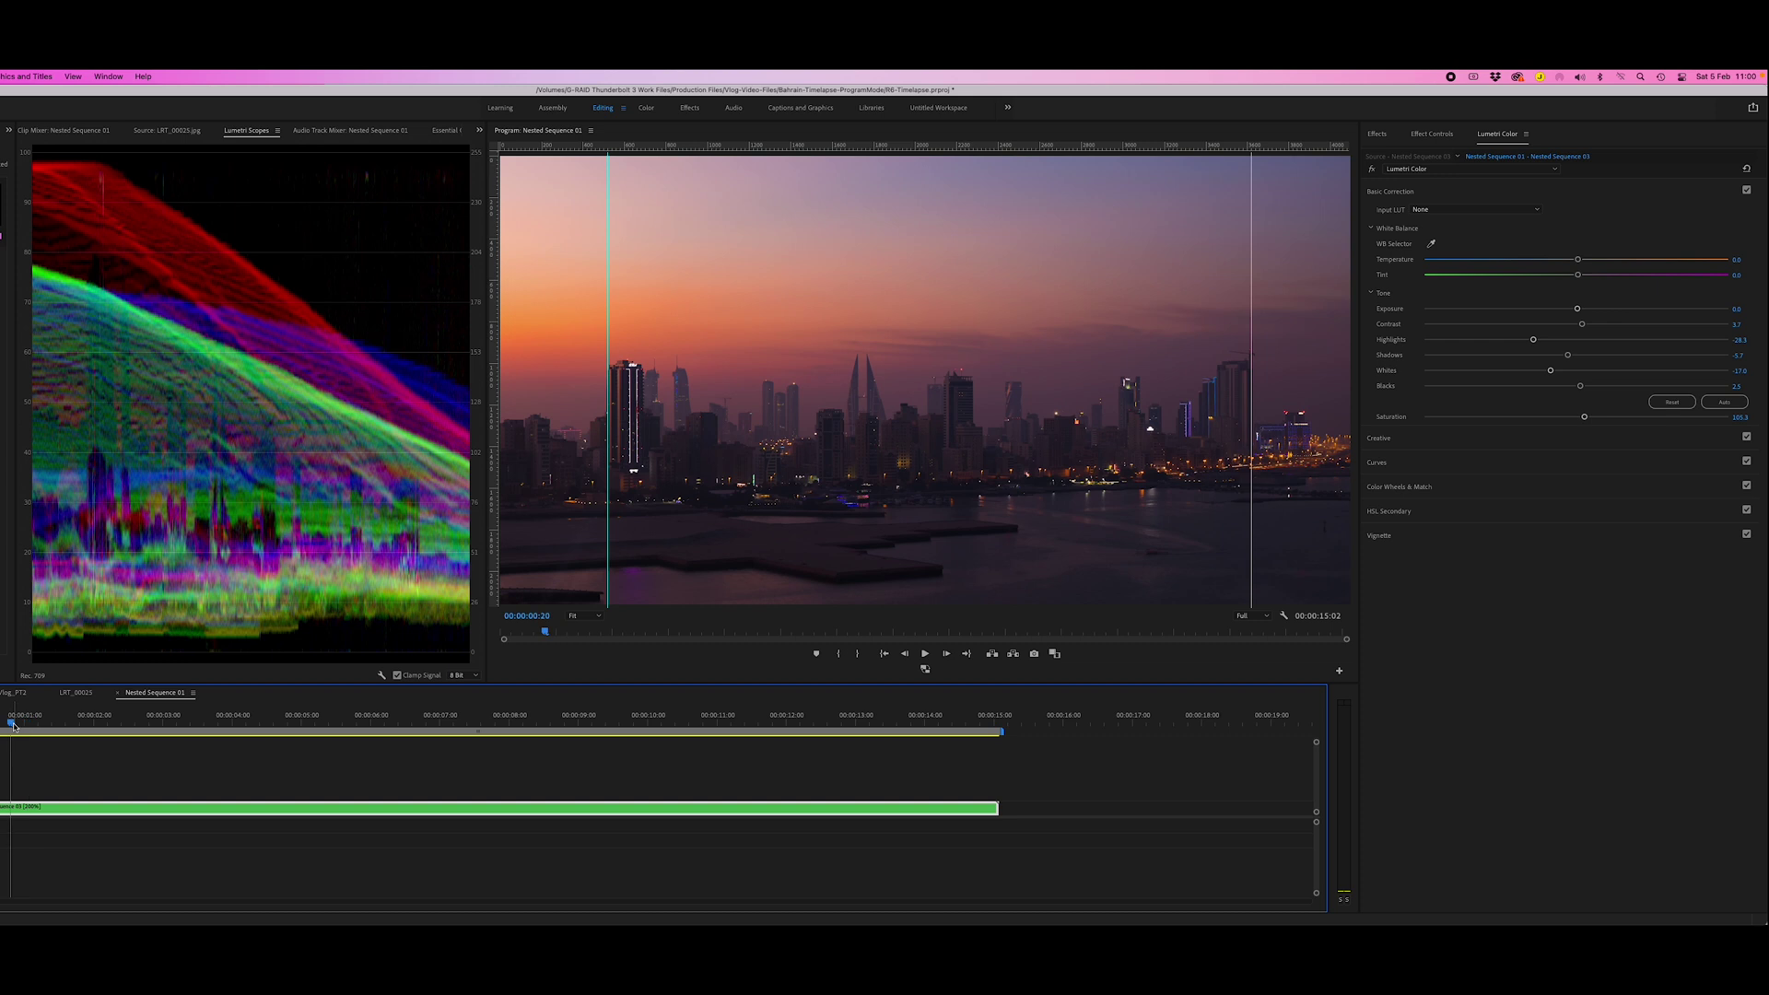
- Raise the Basic Correction Saturation slightly and check the grade near the end of the sequence, at 00:00:14:20
{"action": "double_click", "coordinate": [1584, 417]}
{"action": "left_click", "coordinate": [955, 722]}
{"action": "key", "text": "shift+Right"}
{"action": "key", "text": "shift+Right"}
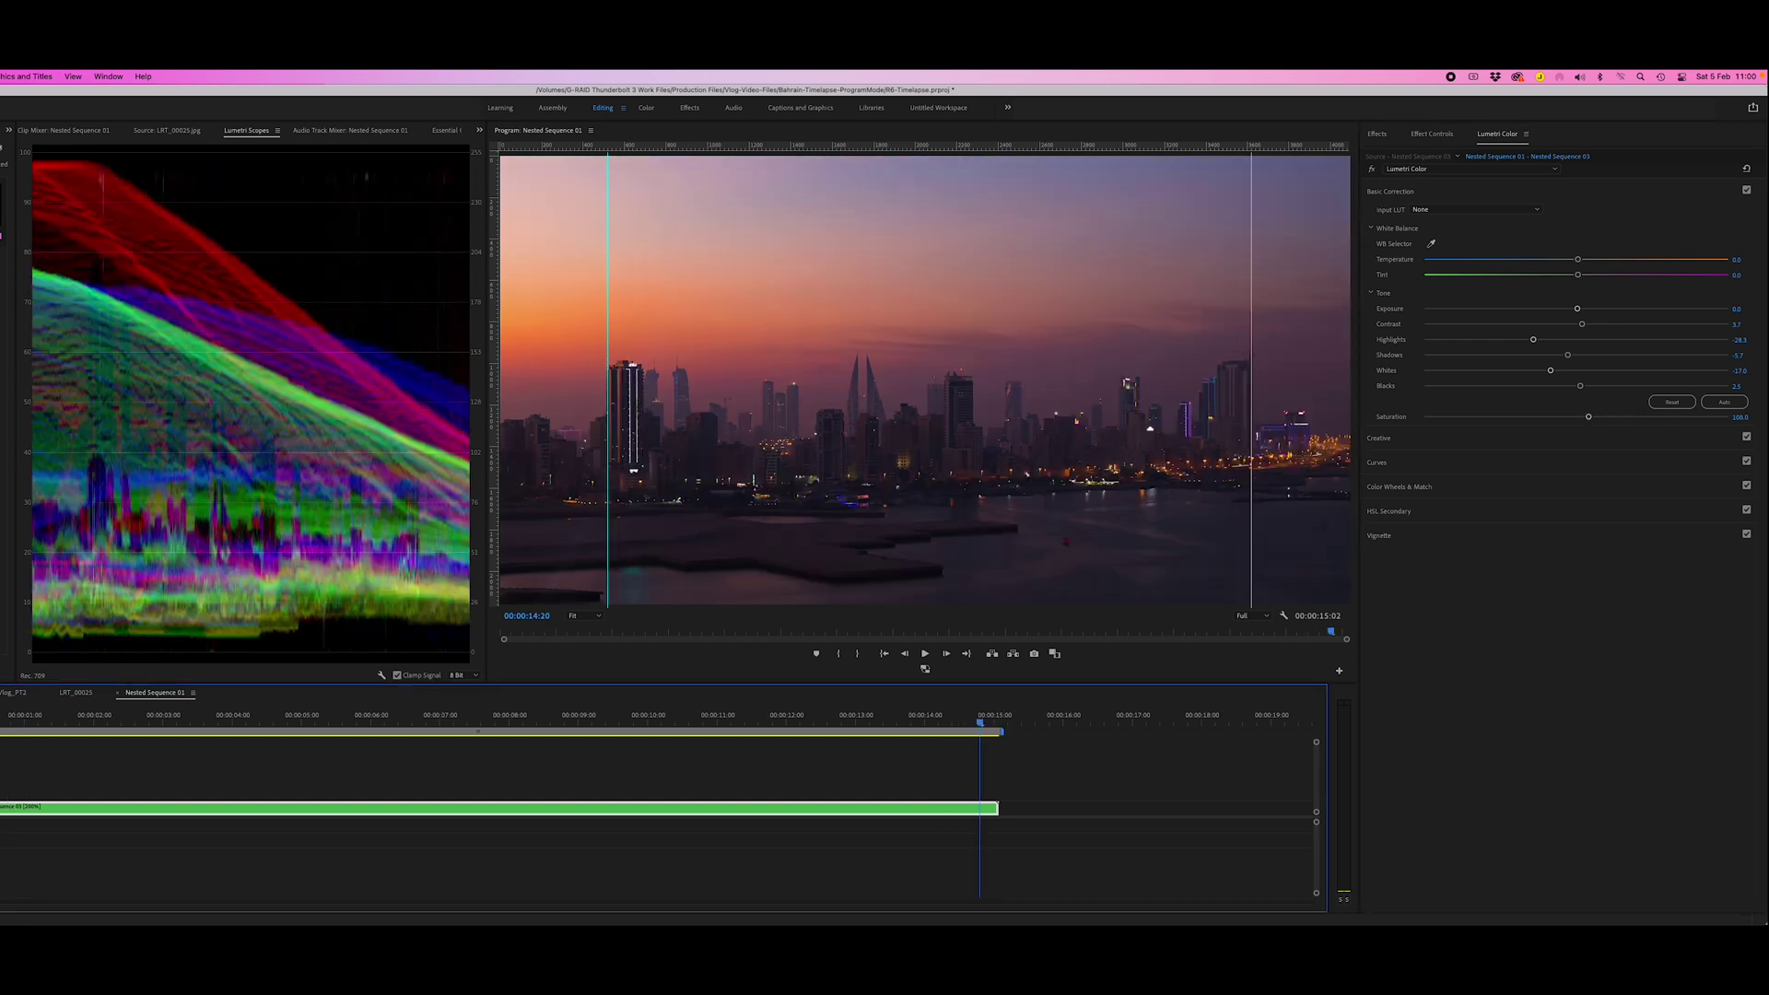
- Open the media export settings for the nested sequence and choose the Apple ProRes 422 preset in QuickTime format
{"action": "left_click", "coordinate": [0, 78]}
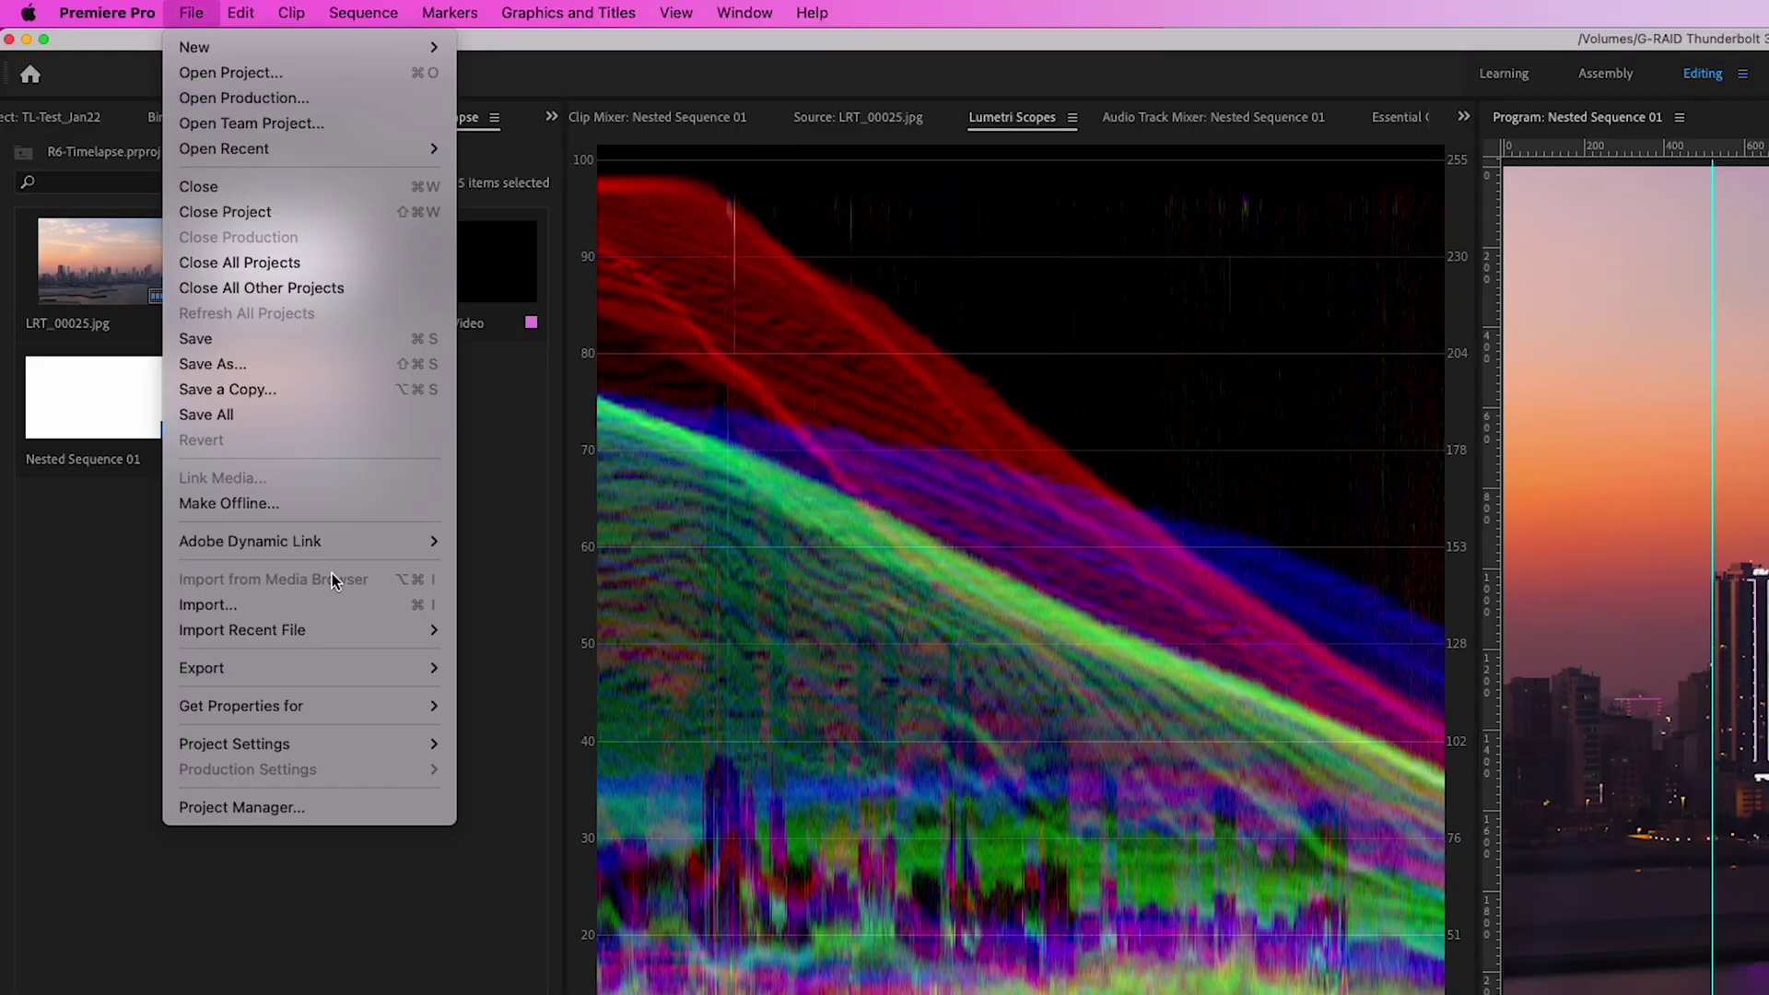
{"action": "mouse_move", "coordinate": [330, 670]}
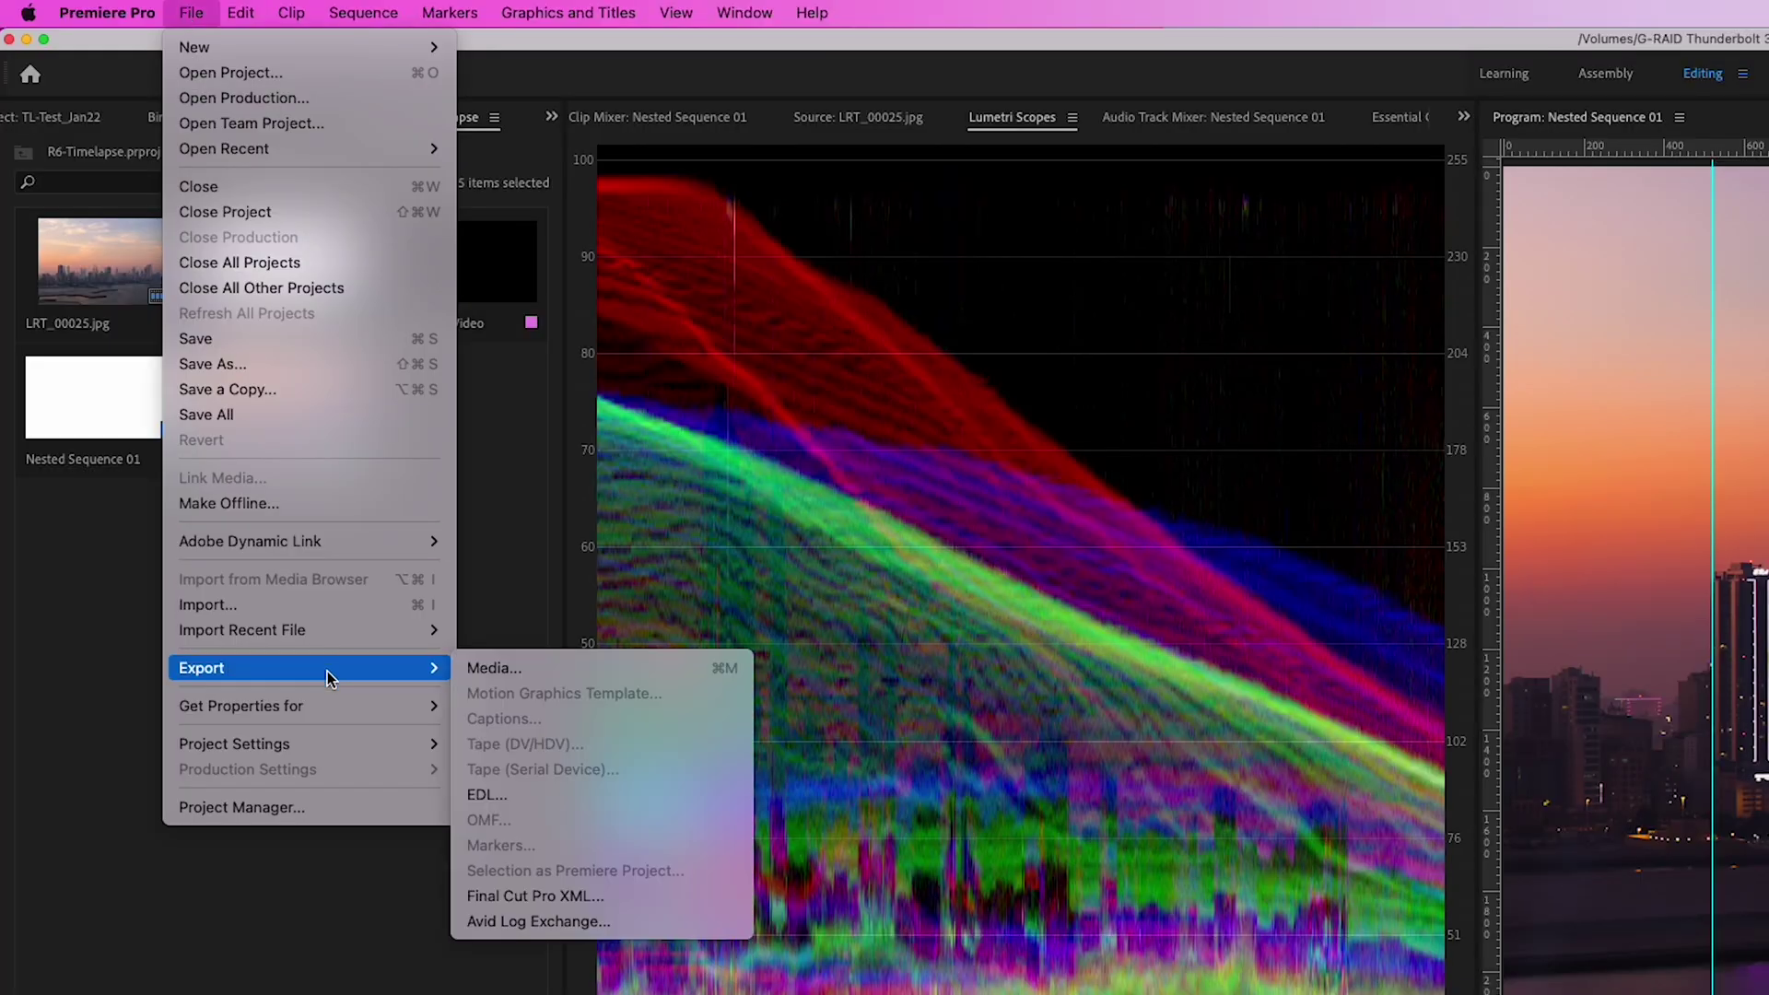
{"action": "left_click", "coordinate": [518, 674]}
{"action": "left_click", "coordinate": [1402, 174]}
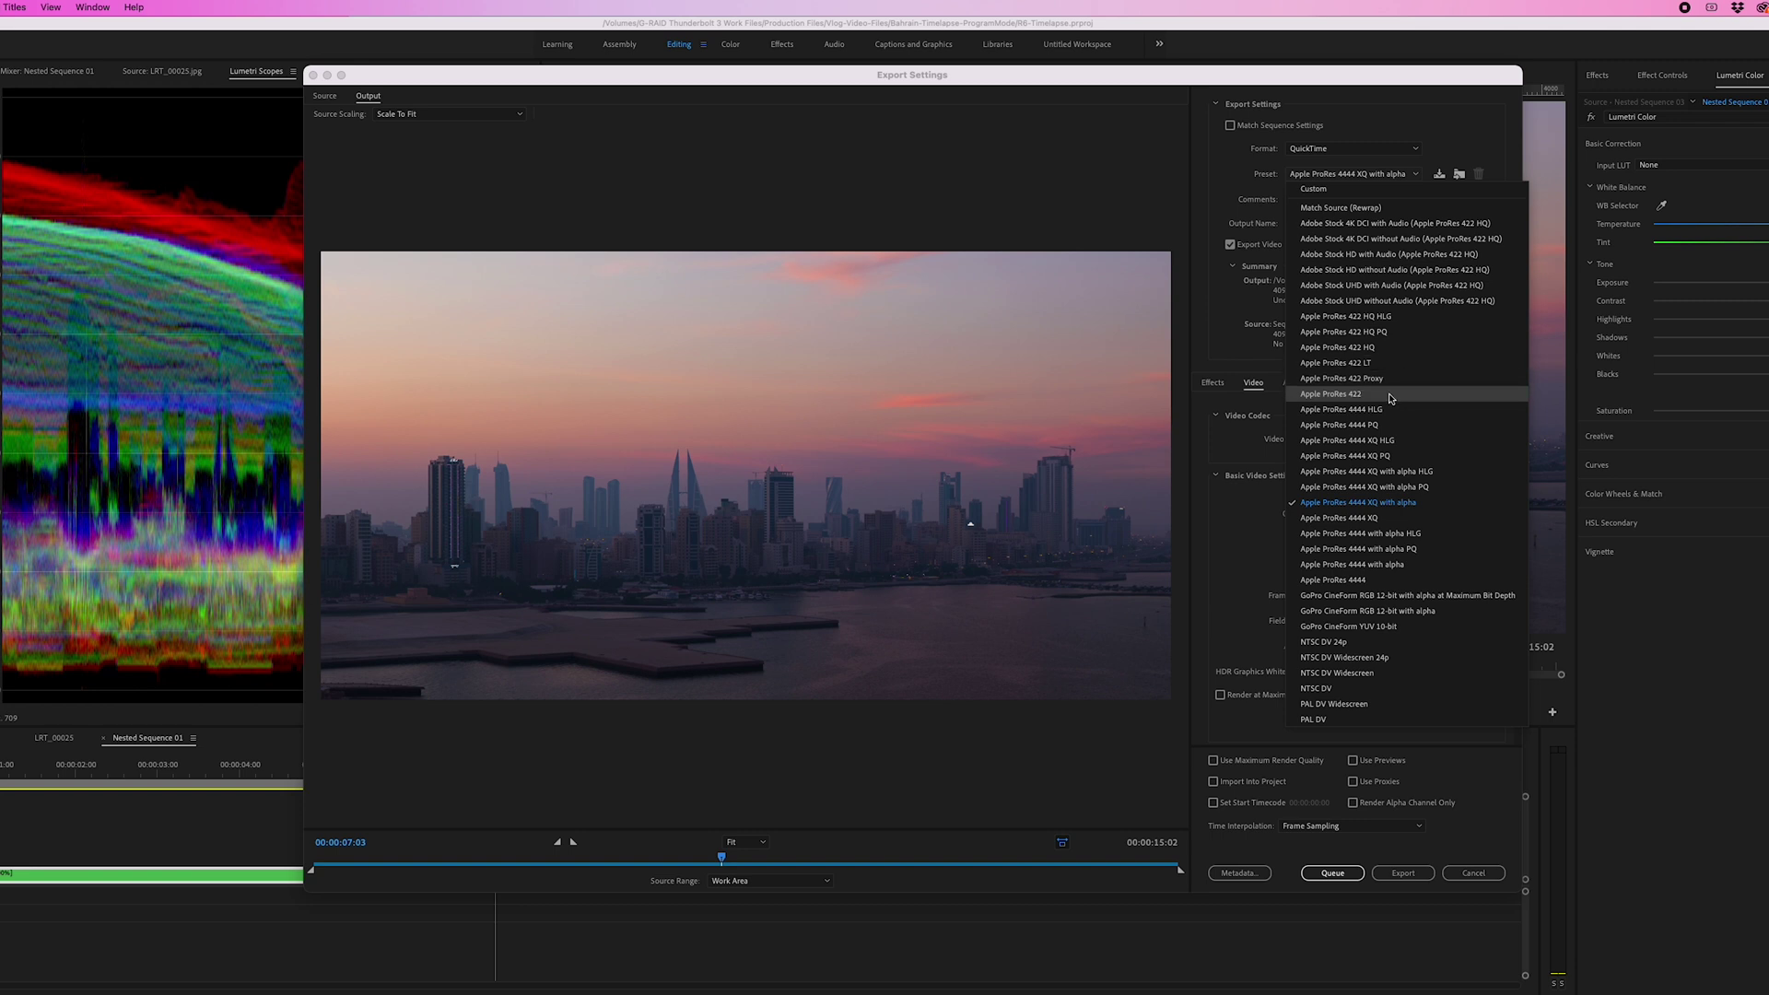
{"action": "left_click", "coordinate": [1391, 398]}
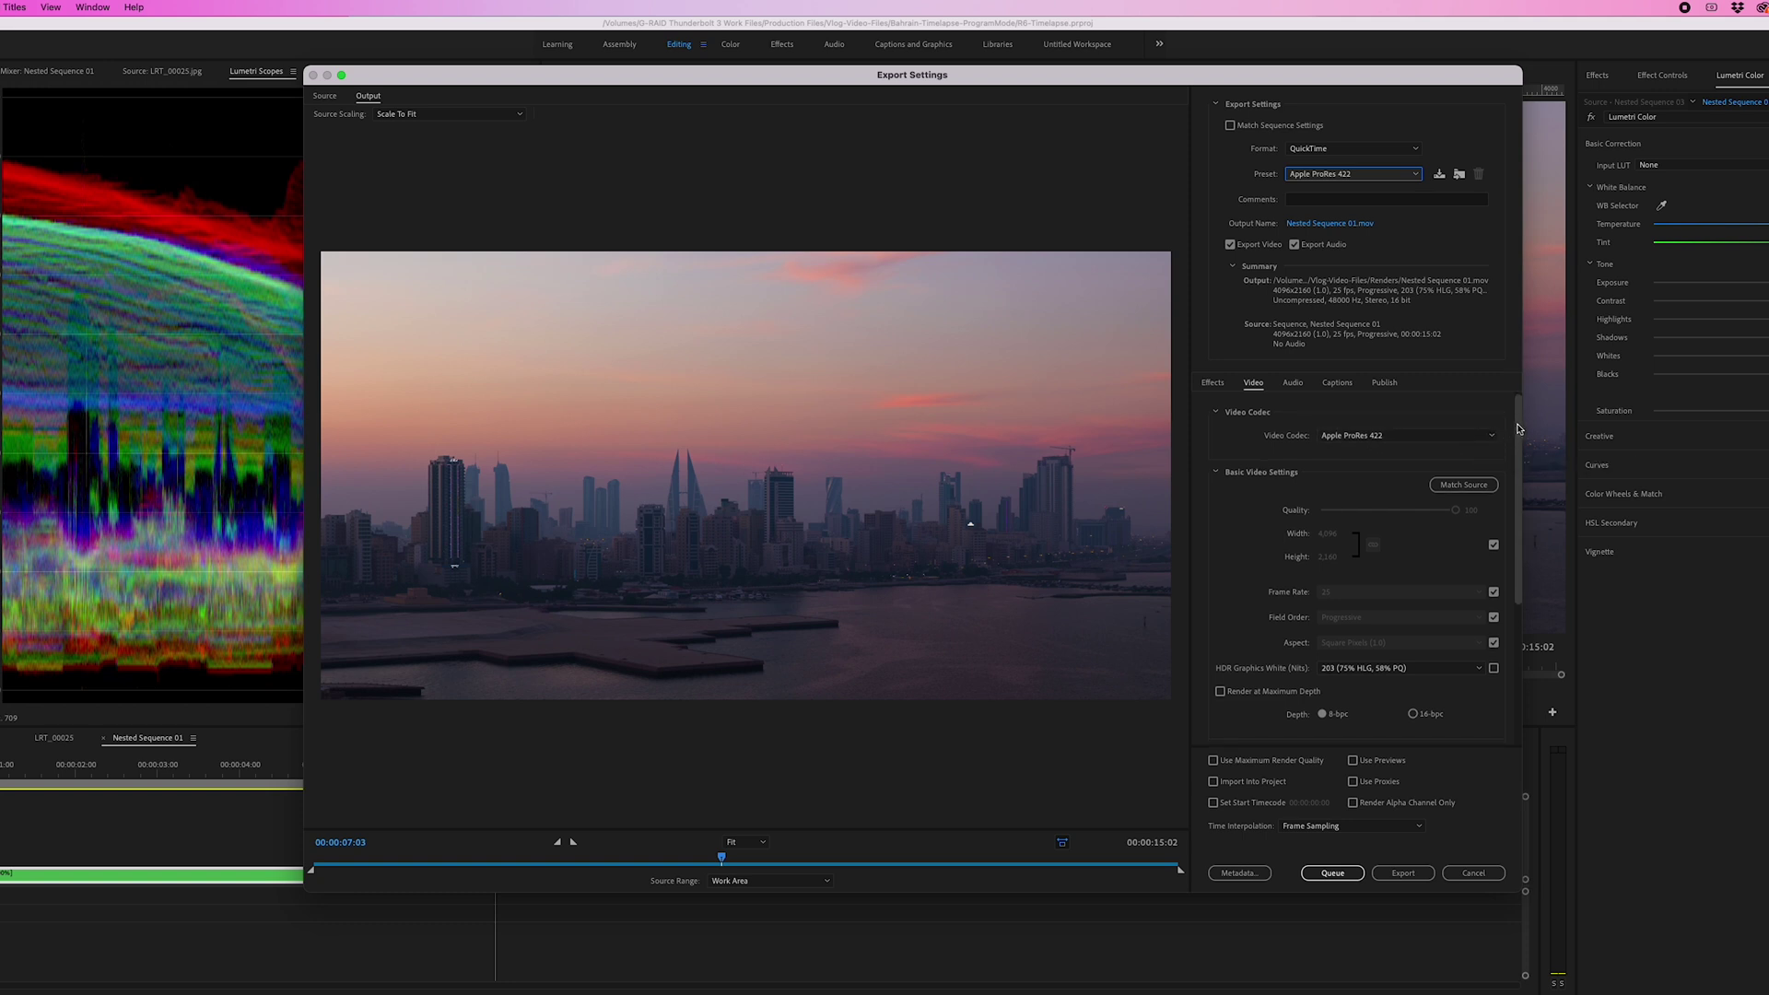
- Match the video settings to the source, with maximum render depth and quality enabled, and exclude audio from the export
{"action": "left_click", "coordinate": [1464, 488]}
{"action": "scroll", "coordinate": [1519, 439], "scroll_direction": "down", "scroll_amount": 5}
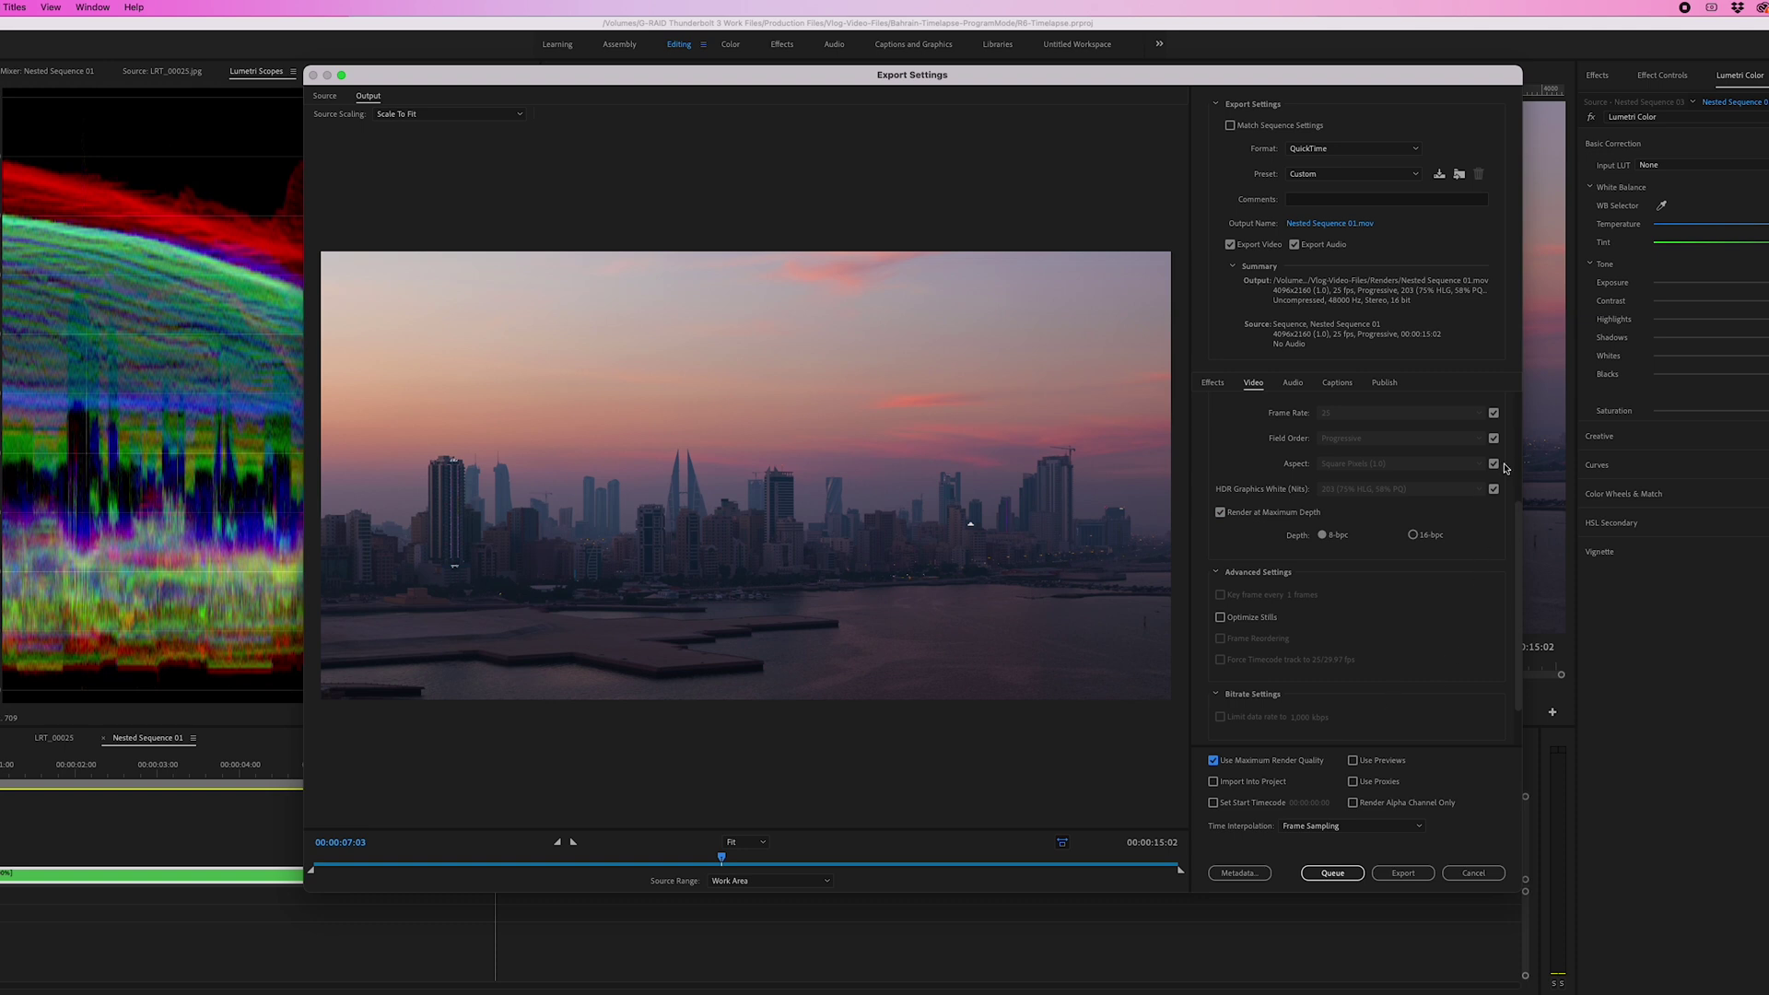
{"action": "scroll", "coordinate": [1520, 498], "scroll_direction": "up", "scroll_amount": 5}
{"action": "left_click", "coordinate": [1295, 244]}
{"action": "scroll", "coordinate": [1520, 573], "scroll_direction": "down", "scroll_amount": 3}
{"action": "scroll", "coordinate": [1519, 573], "scroll_direction": "down", "scroll_amount": 2}
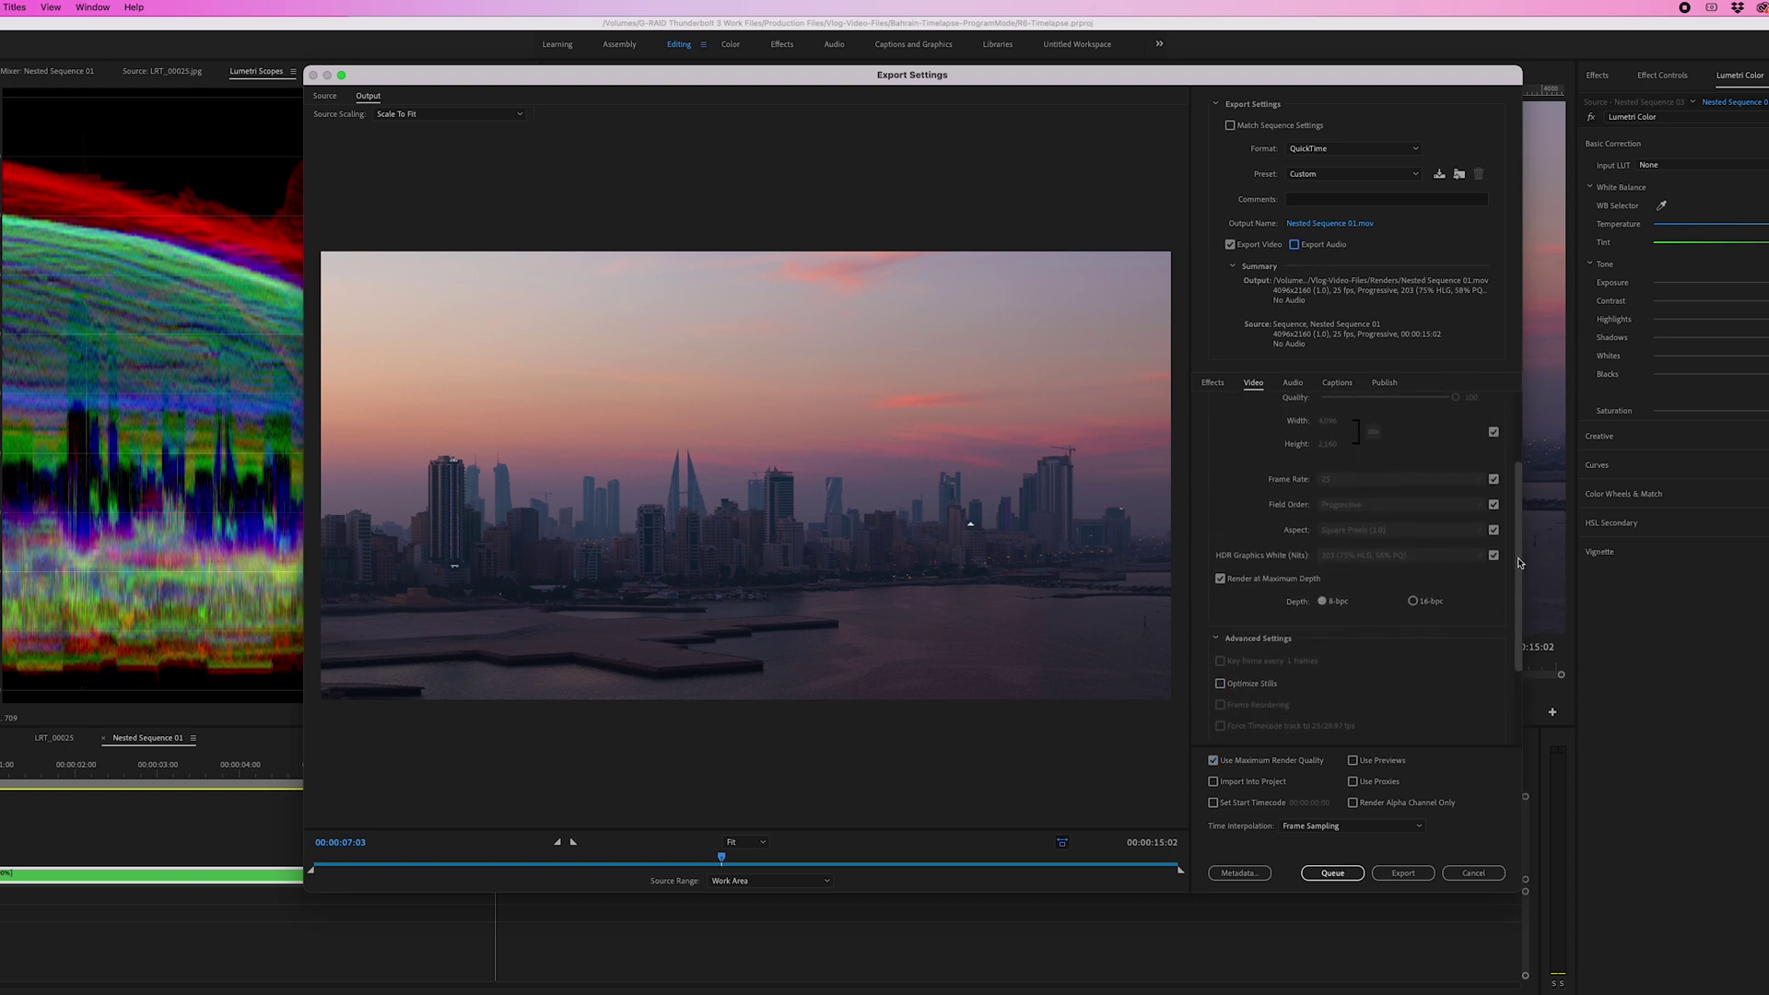
- Try Frame Blending for time interpolation, return to Frame Sampling, and encode the export through the Media Encoder queue
{"action": "left_click", "coordinate": [1376, 828]}
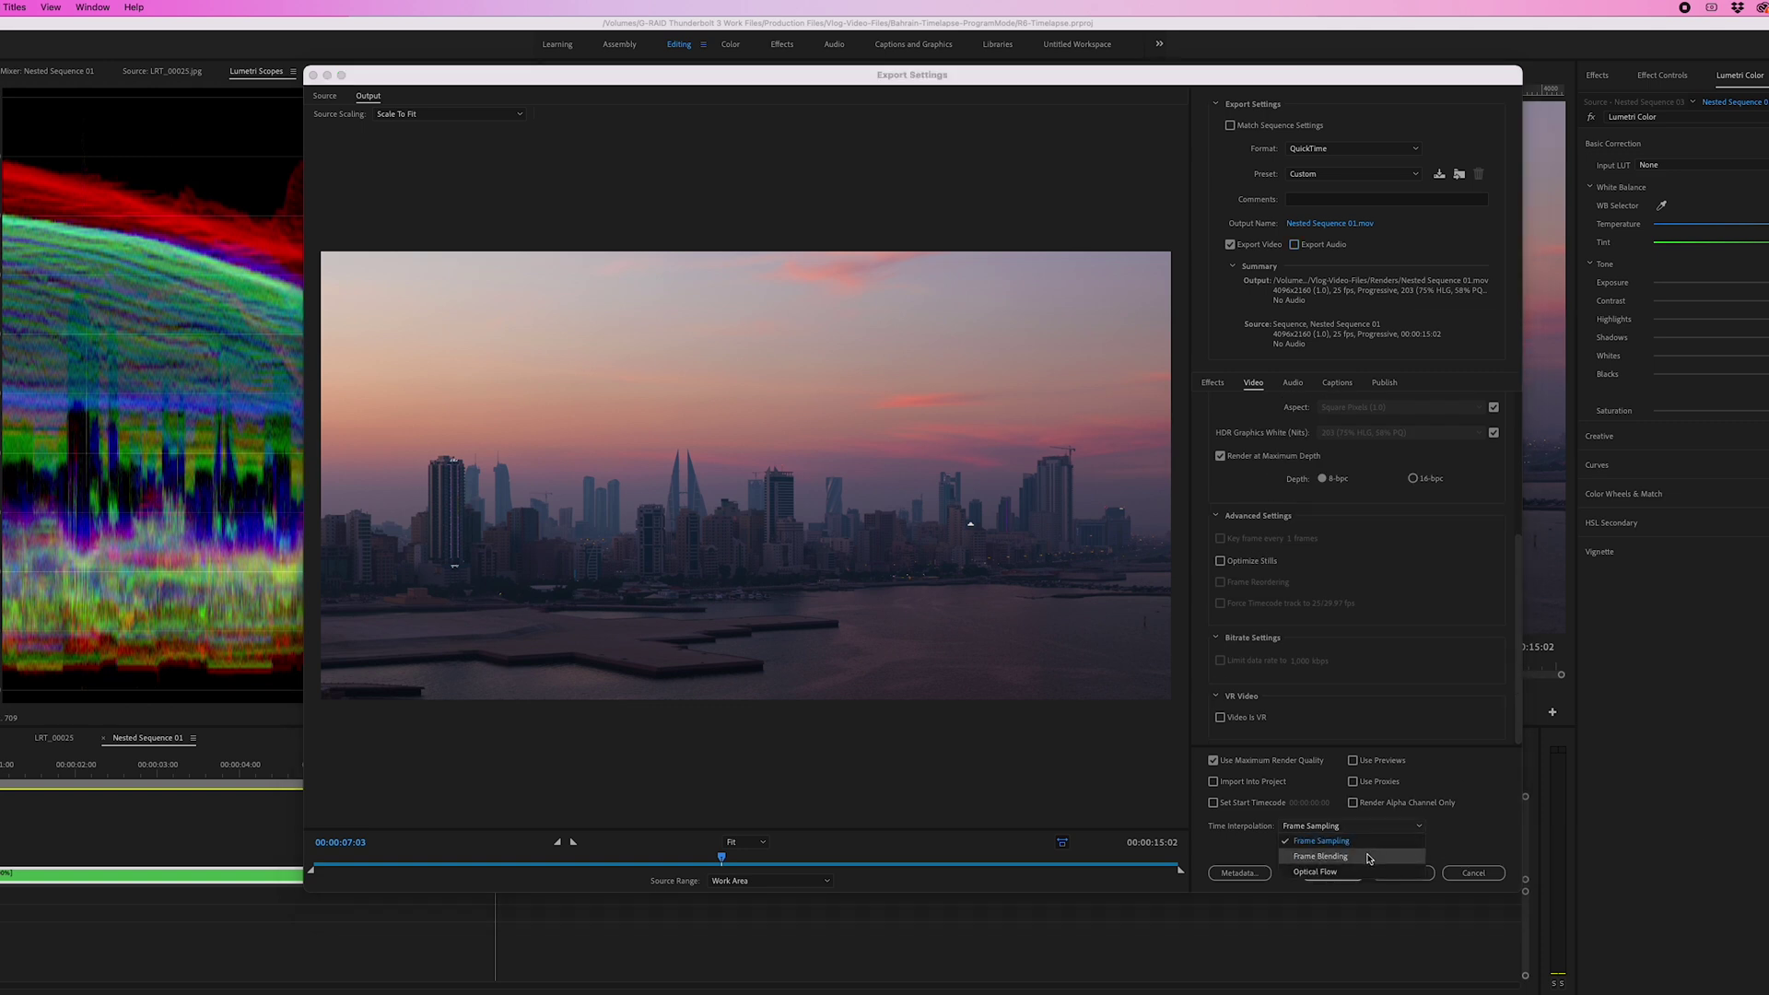
{"action": "left_click", "coordinate": [1368, 857]}
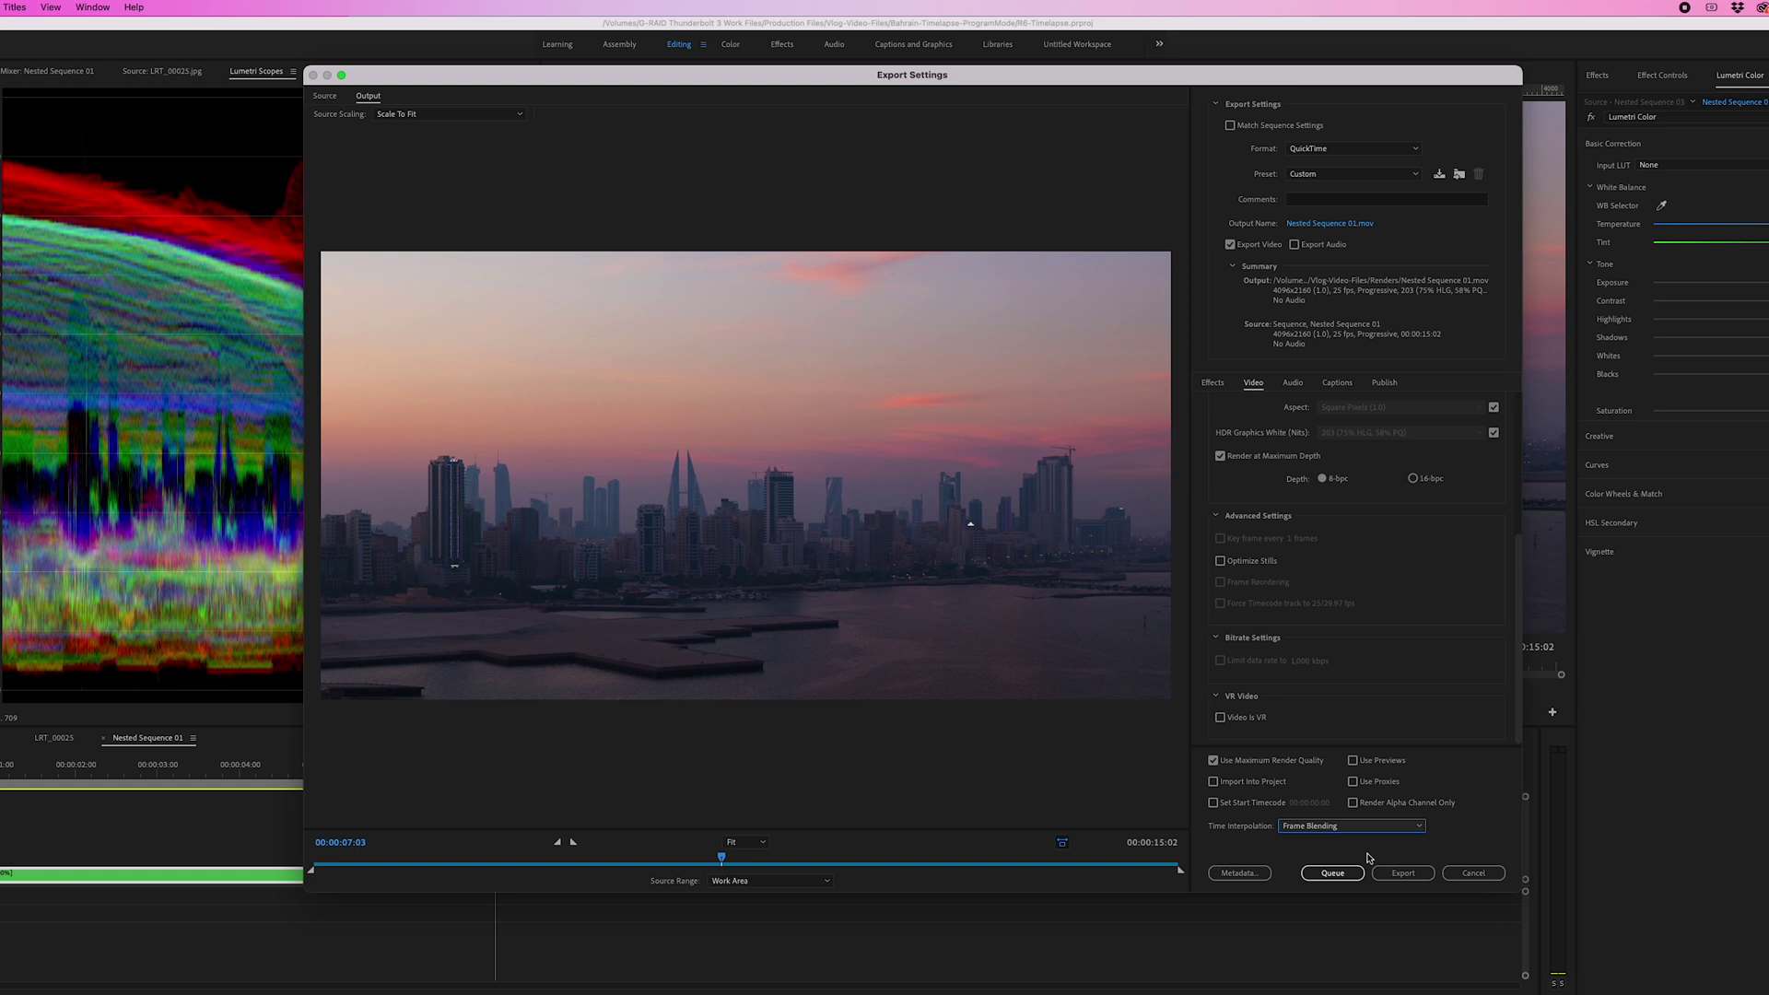
{"action": "left_click", "coordinate": [1369, 833]}
{"action": "left_click", "coordinate": [1354, 846]}
{"action": "left_click", "coordinate": [1343, 875]}
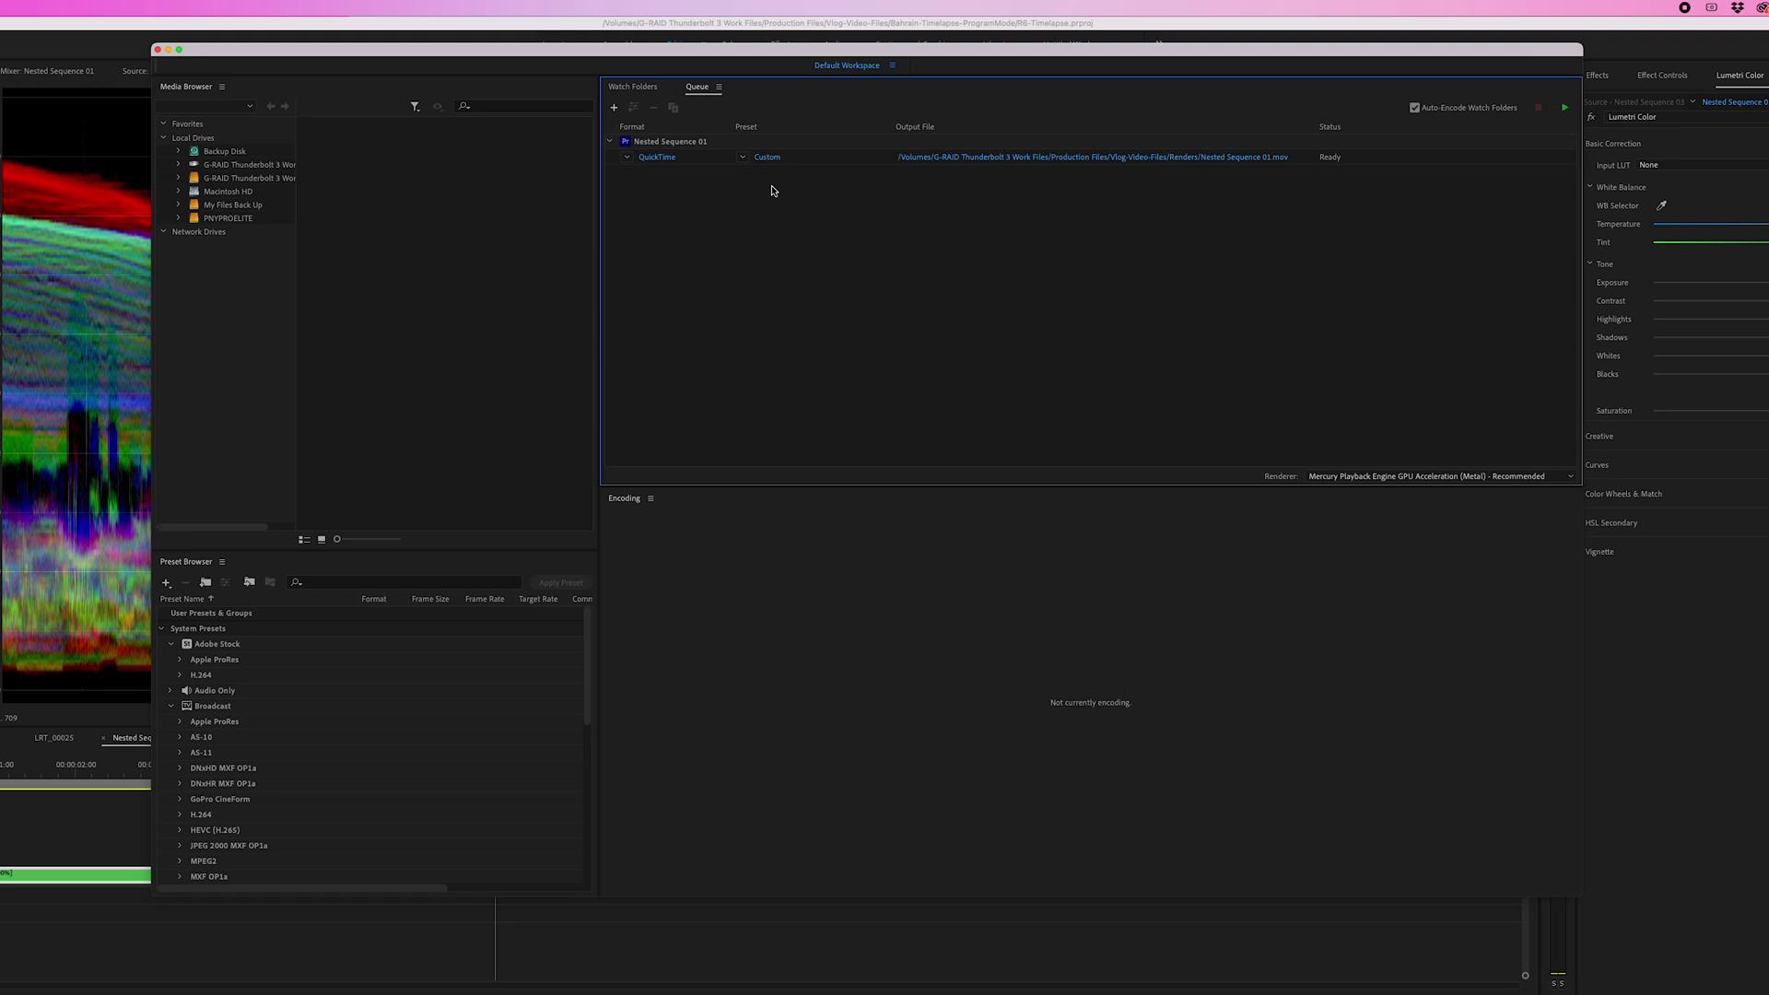
{"action": "left_click", "coordinate": [1566, 108]}
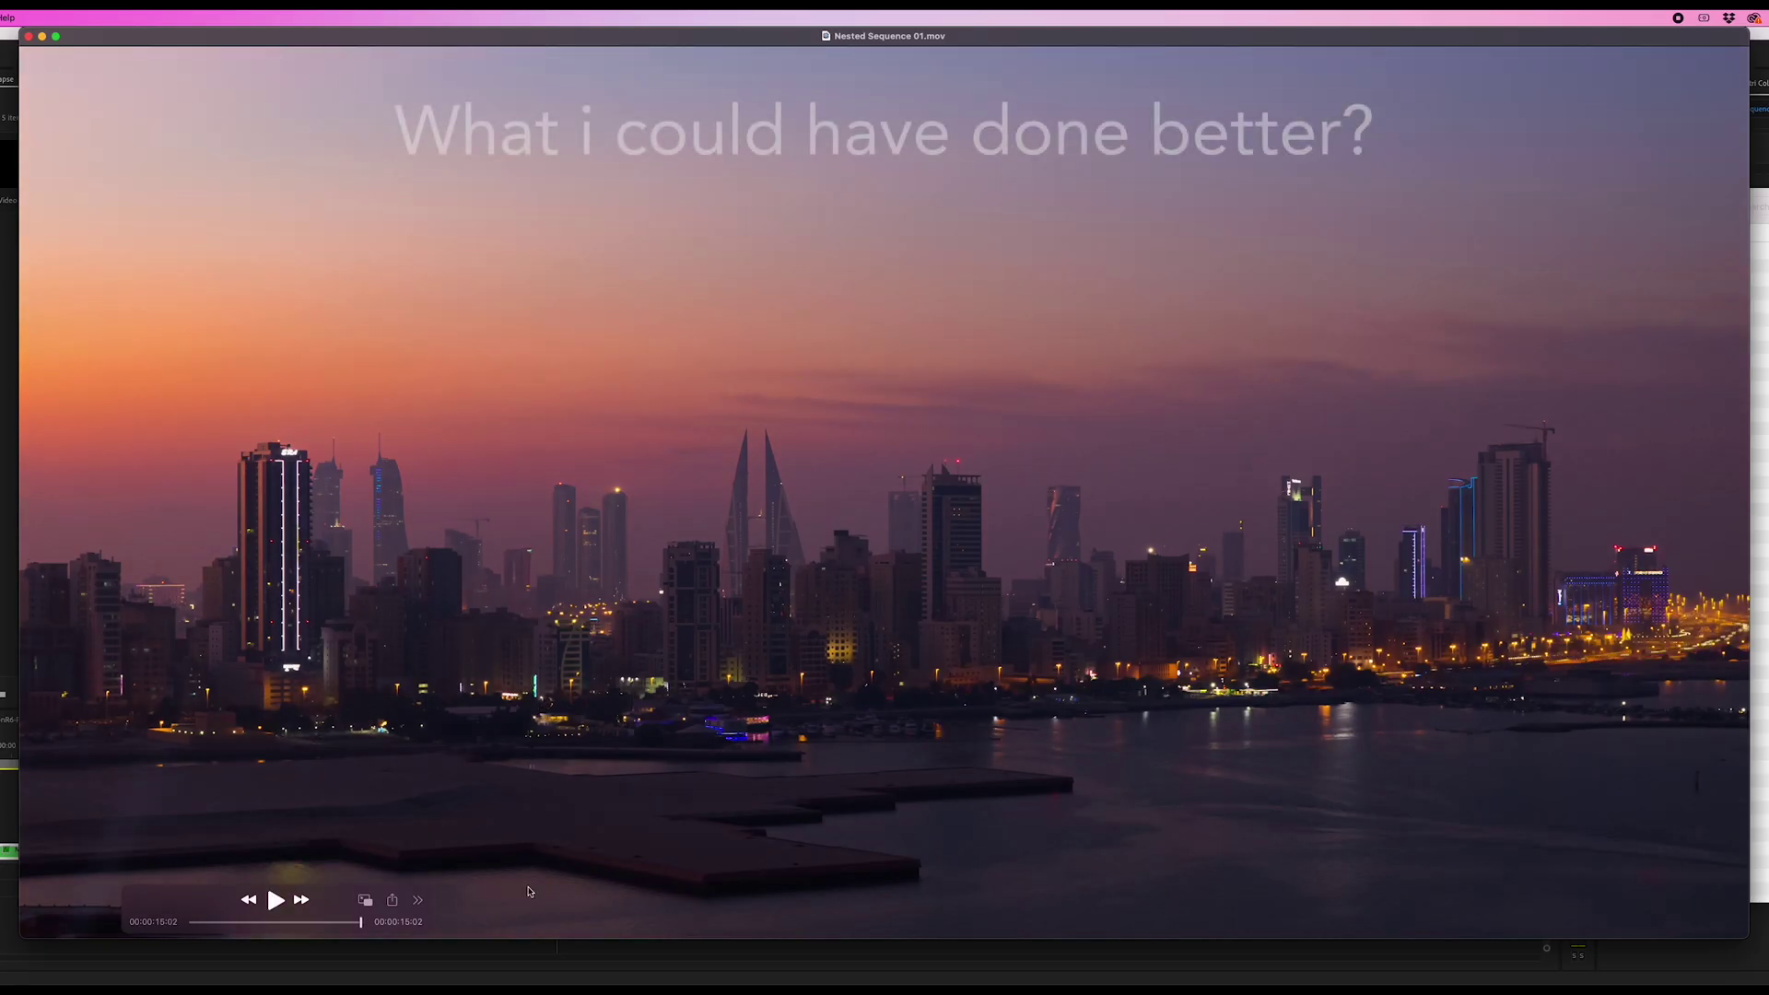
- Review the exported Nested Sequence 01.mov from several points, examining the water, the shoreline and the city lights for flaws
{"action": "left_click", "coordinate": [277, 921]}
{"action": "left_click", "coordinate": [275, 899]}
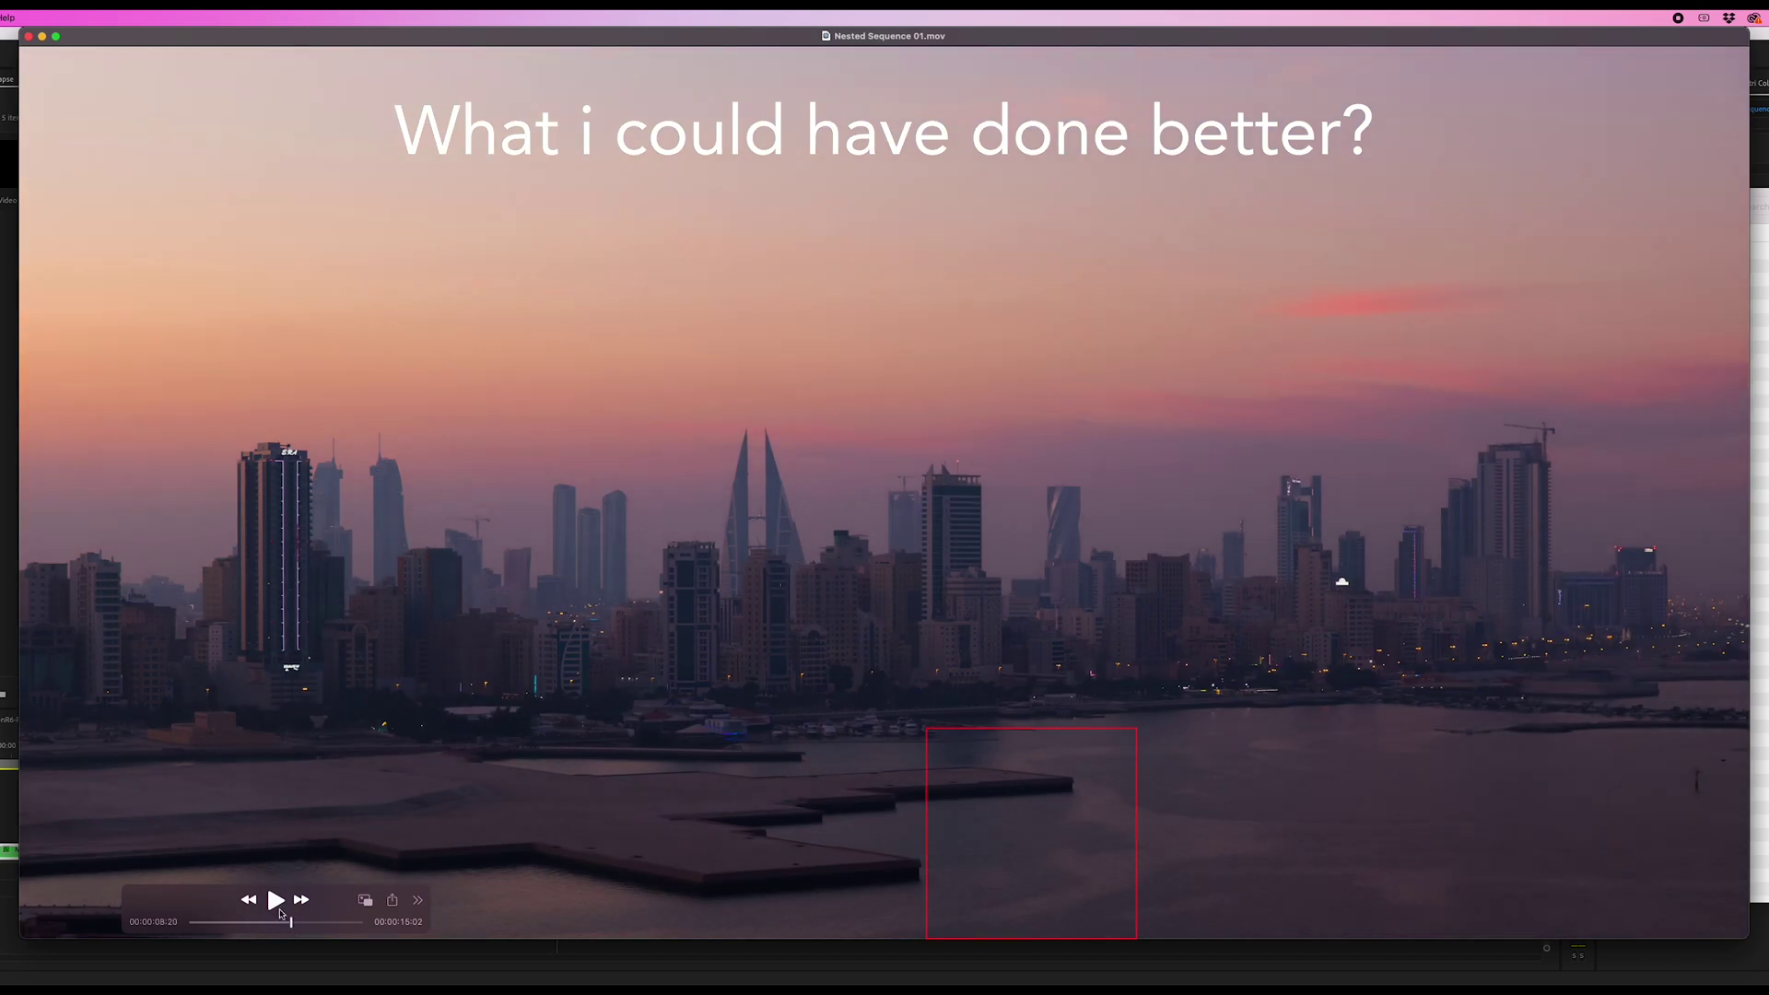
{"action": "key", "text": "space"}
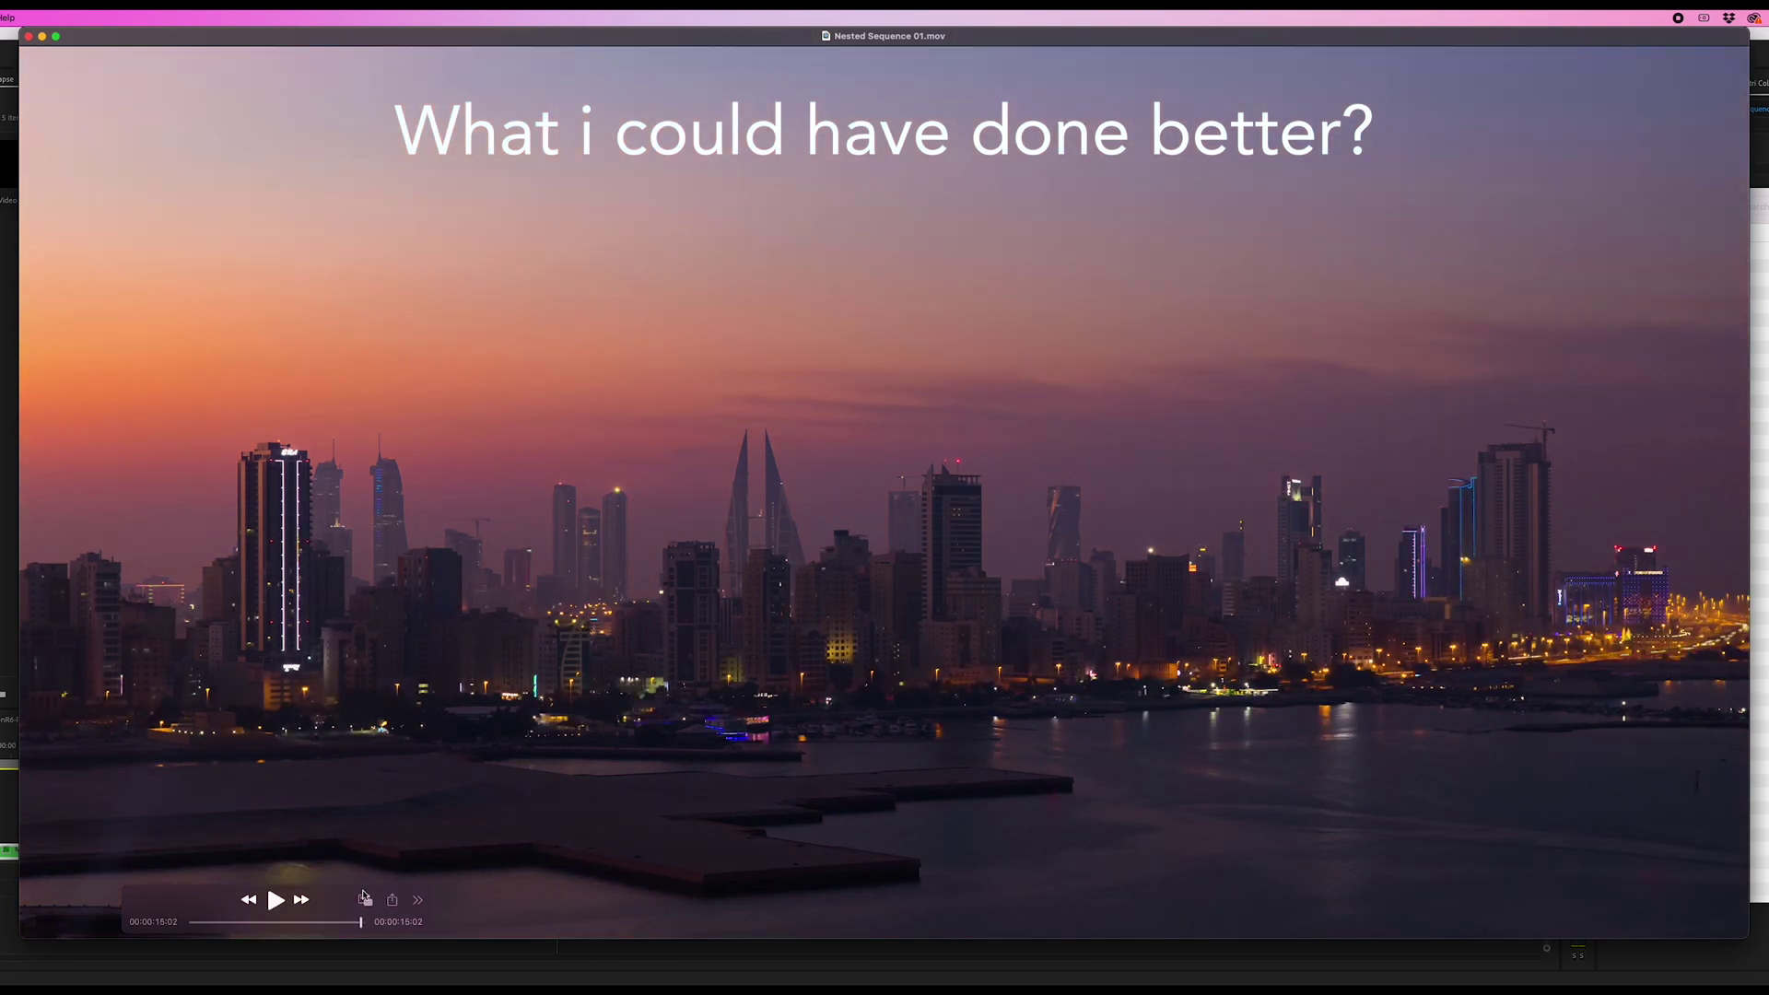
{"action": "left_click_drag", "start_coordinate": [361, 923], "coordinate": [205, 928]}
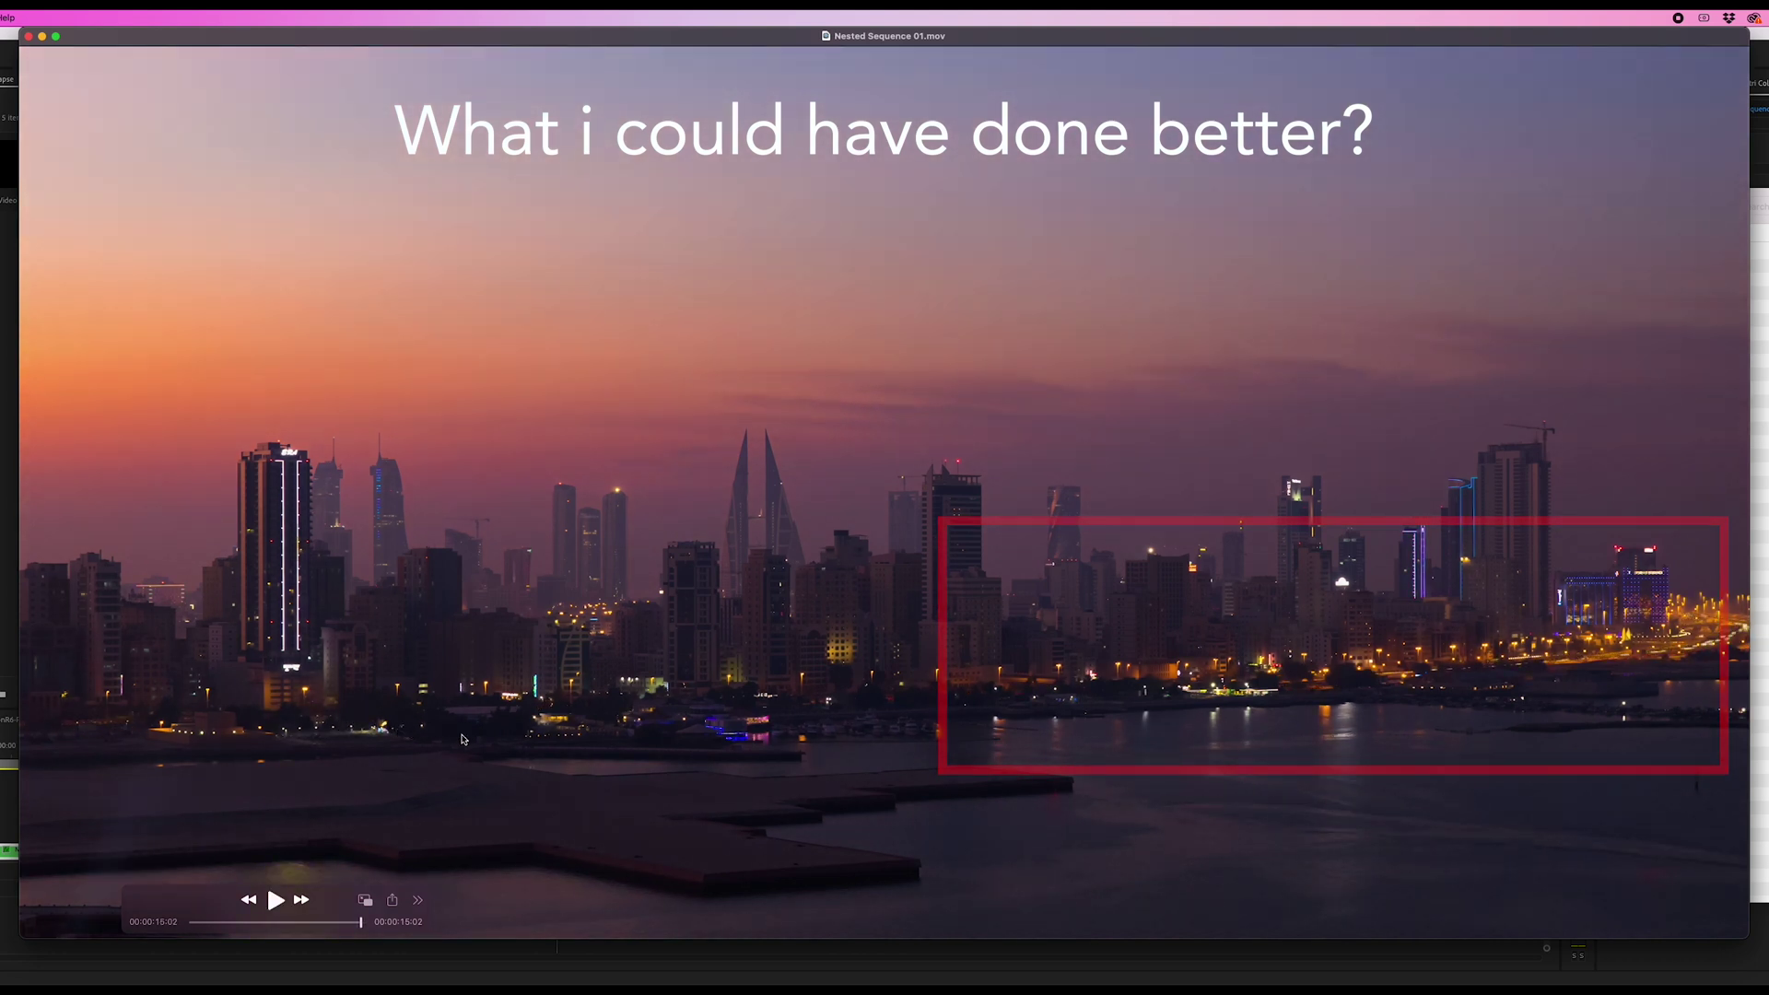
{"action": "left_click", "coordinate": [268, 922]}
{"action": "key", "text": "space"}
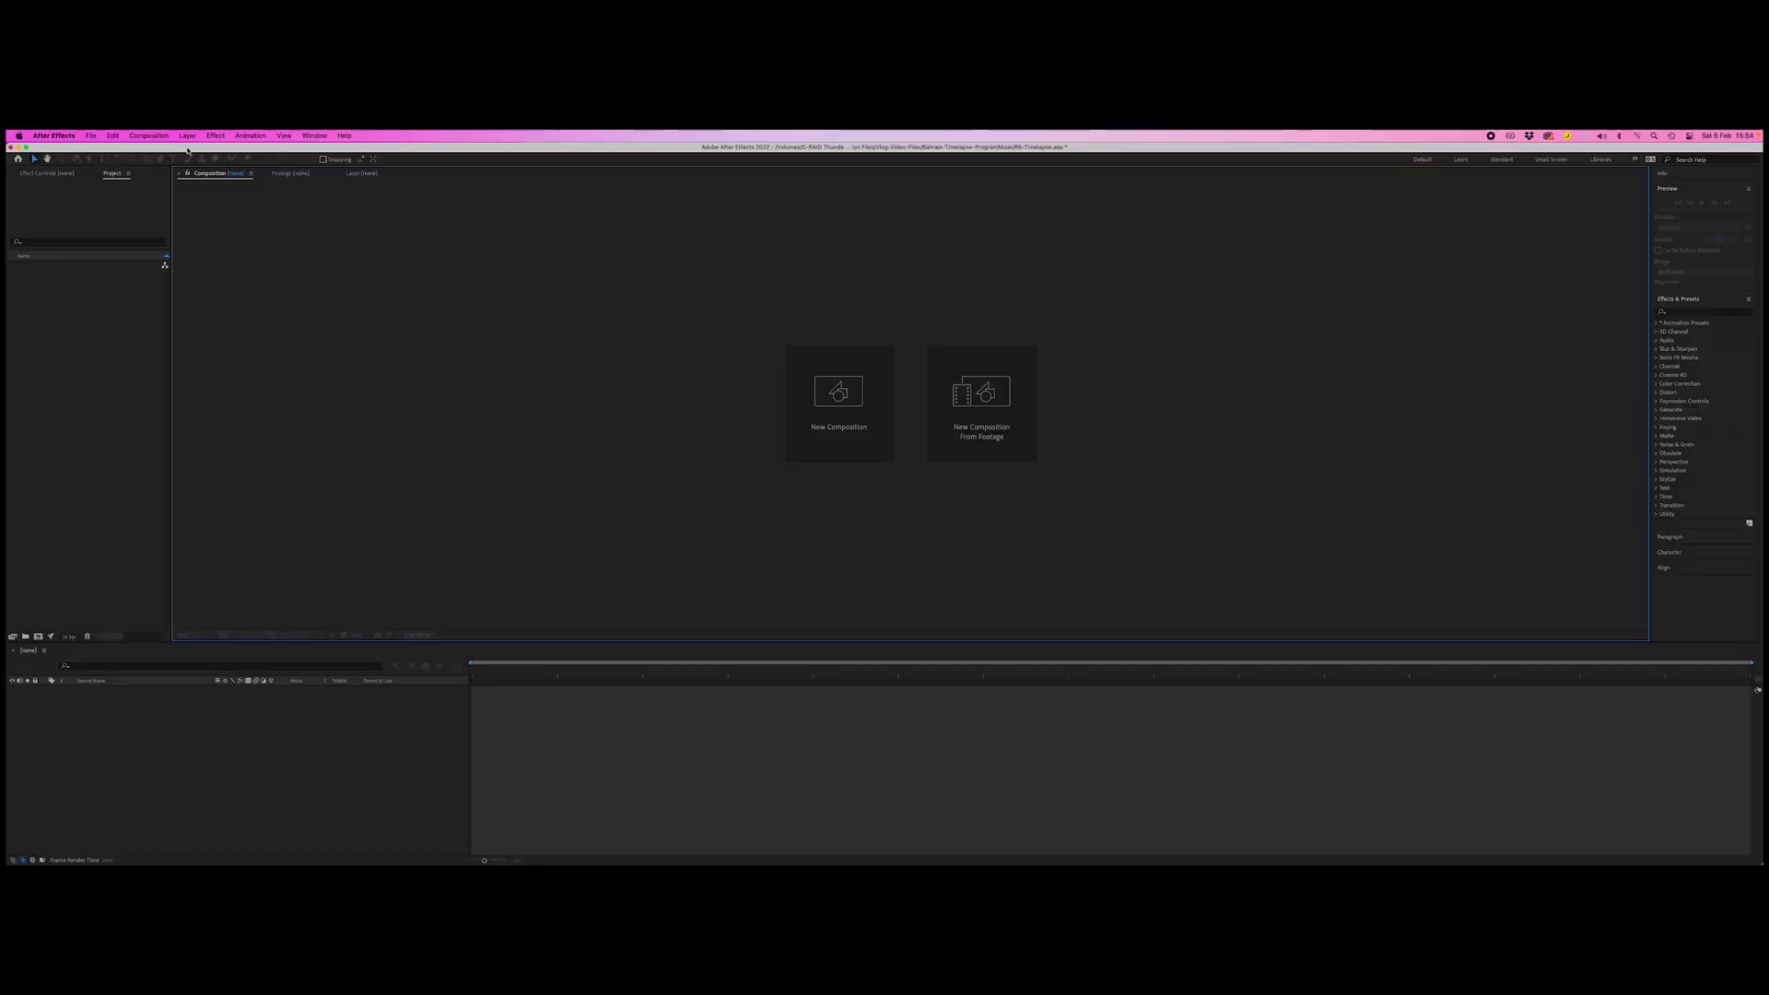
- In After Effects, create composition Comp 1 at 4096 x 2160 px, 25 frames per second, with a 0:00:30:00 duration
{"action": "left_click", "coordinate": [148, 135]}
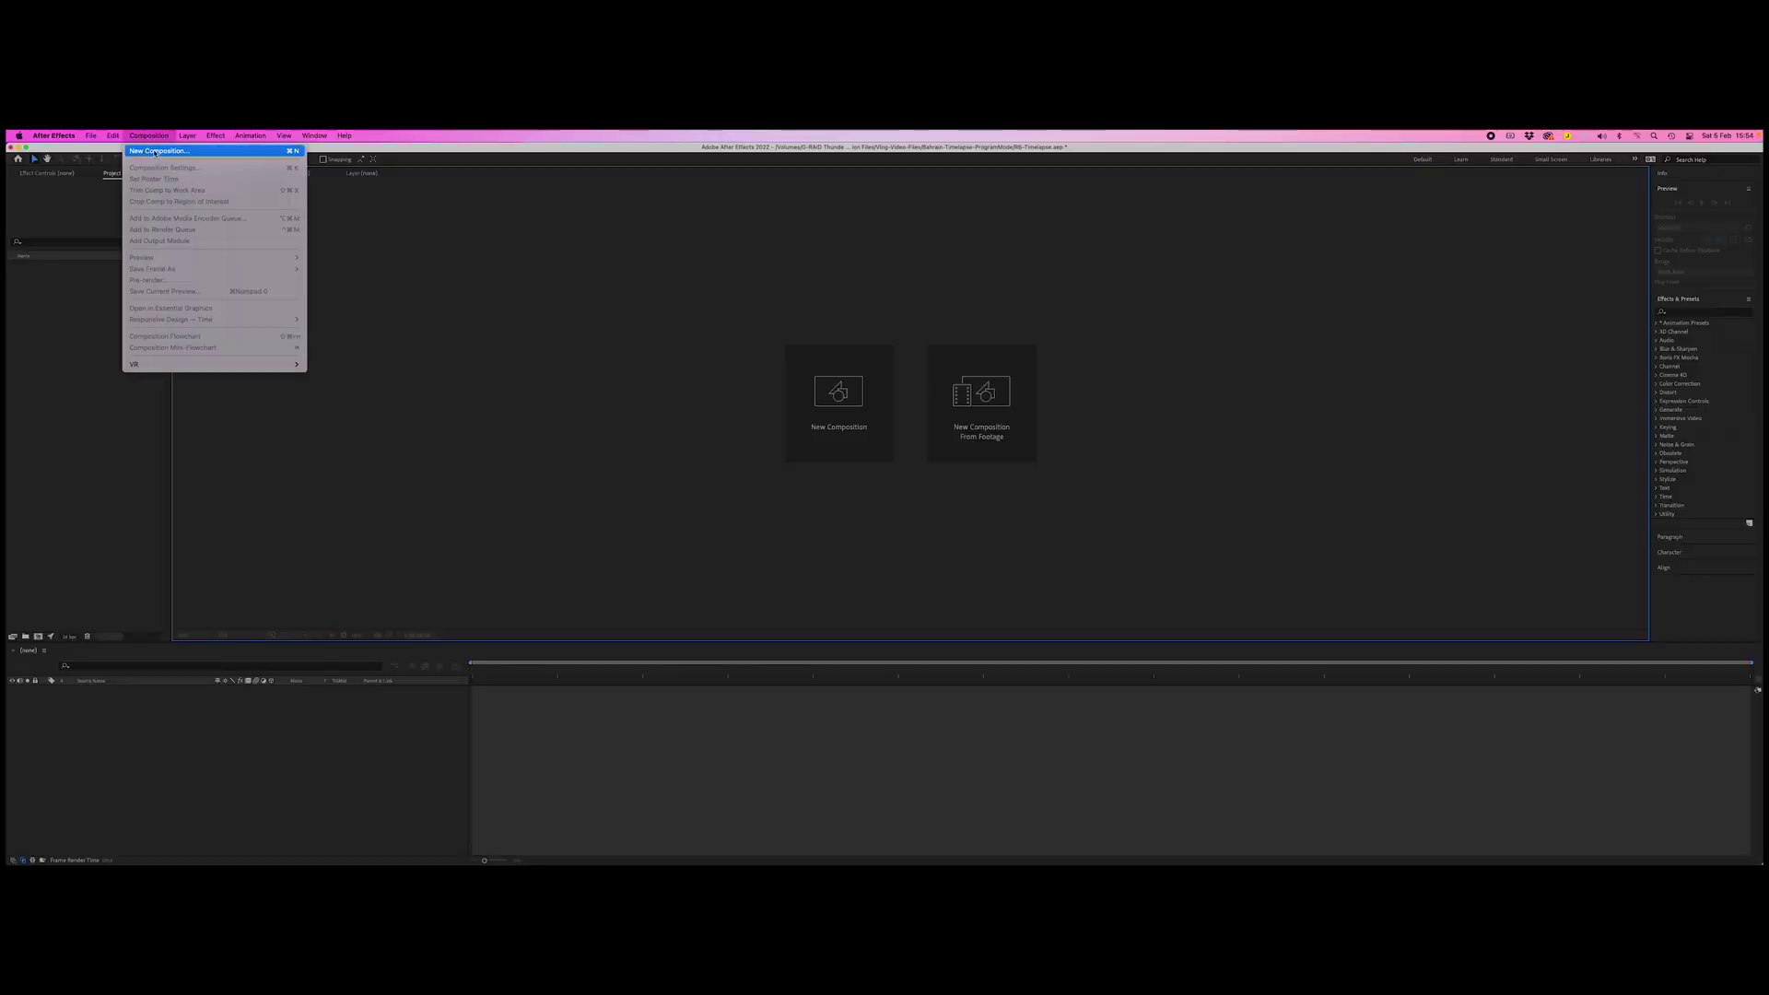
{"action": "left_click", "coordinate": [155, 151]}
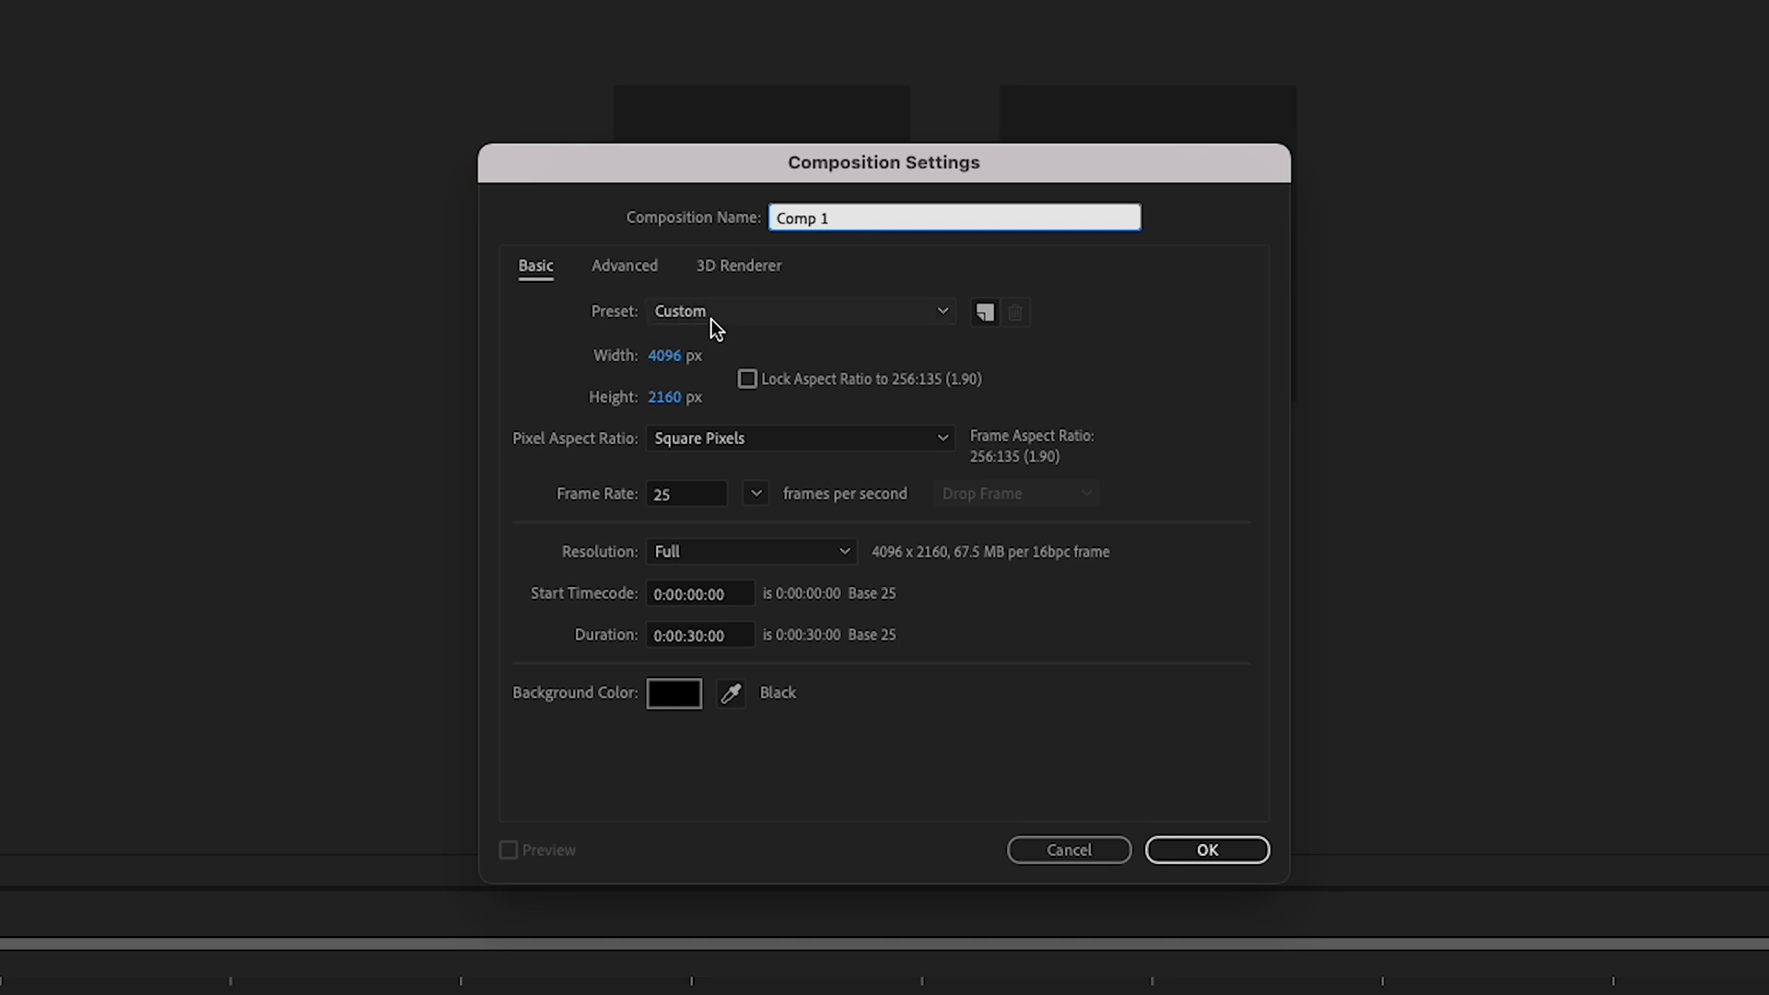
{"action": "left_click", "coordinate": [689, 494]}
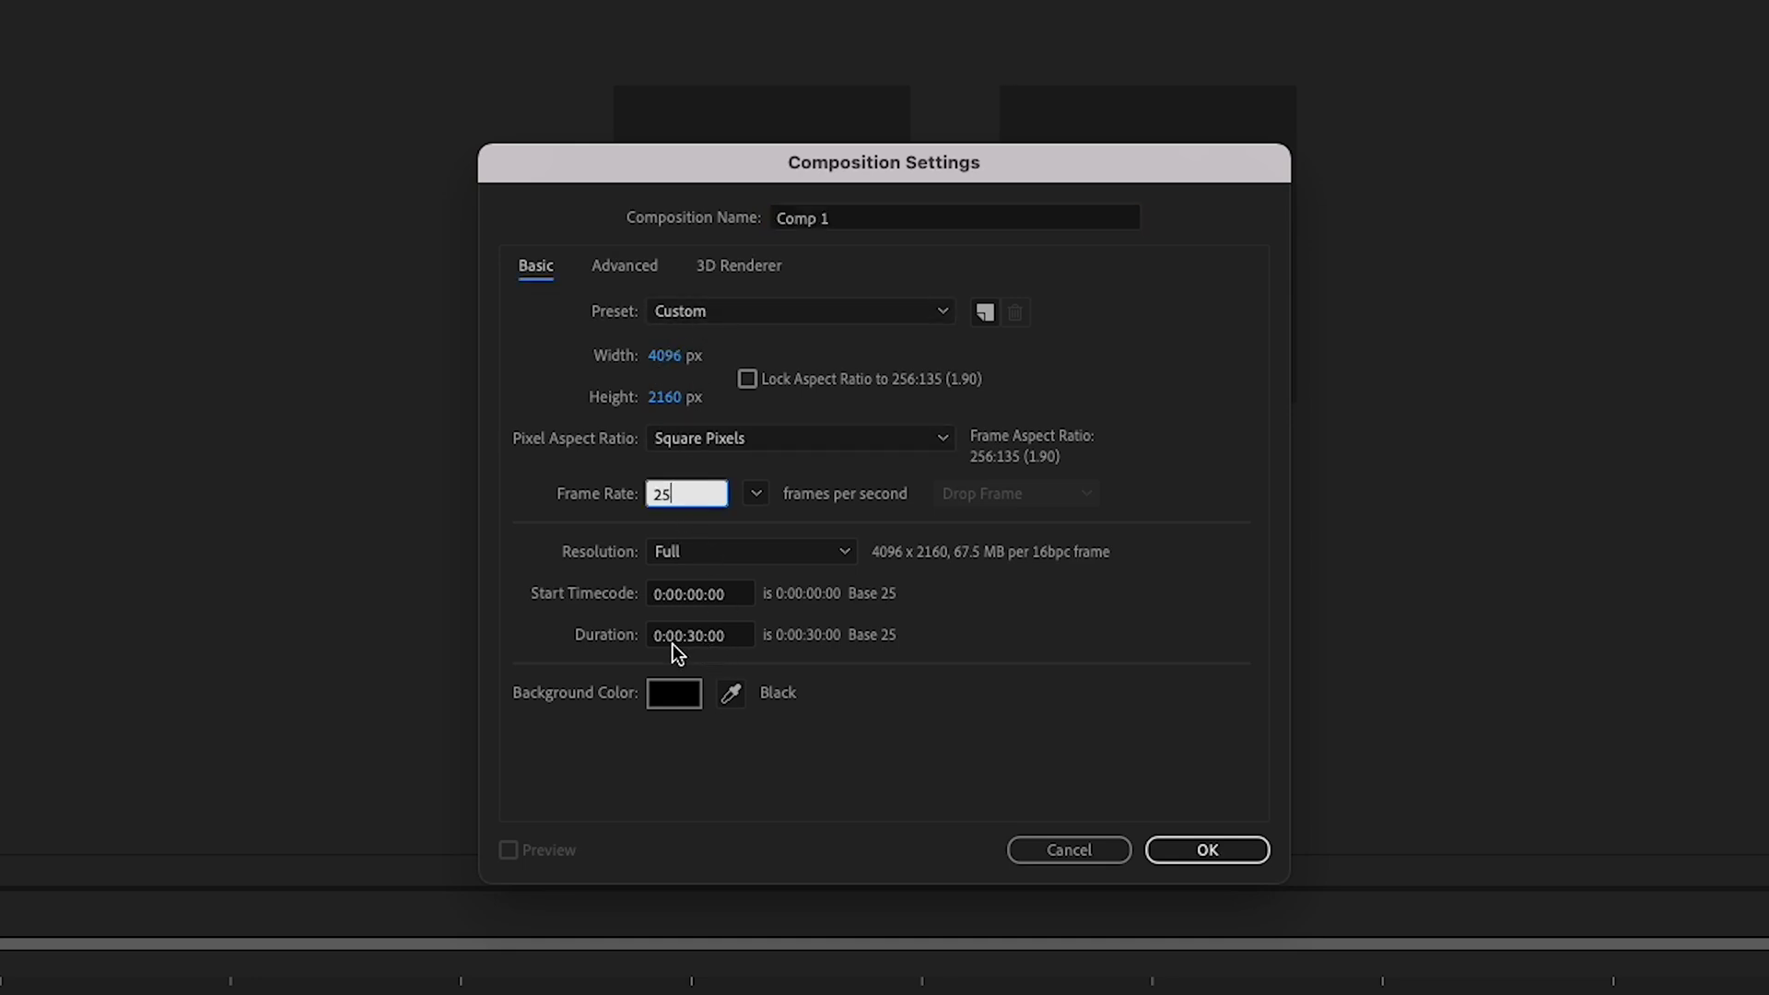
{"action": "left_click", "coordinate": [1200, 854]}
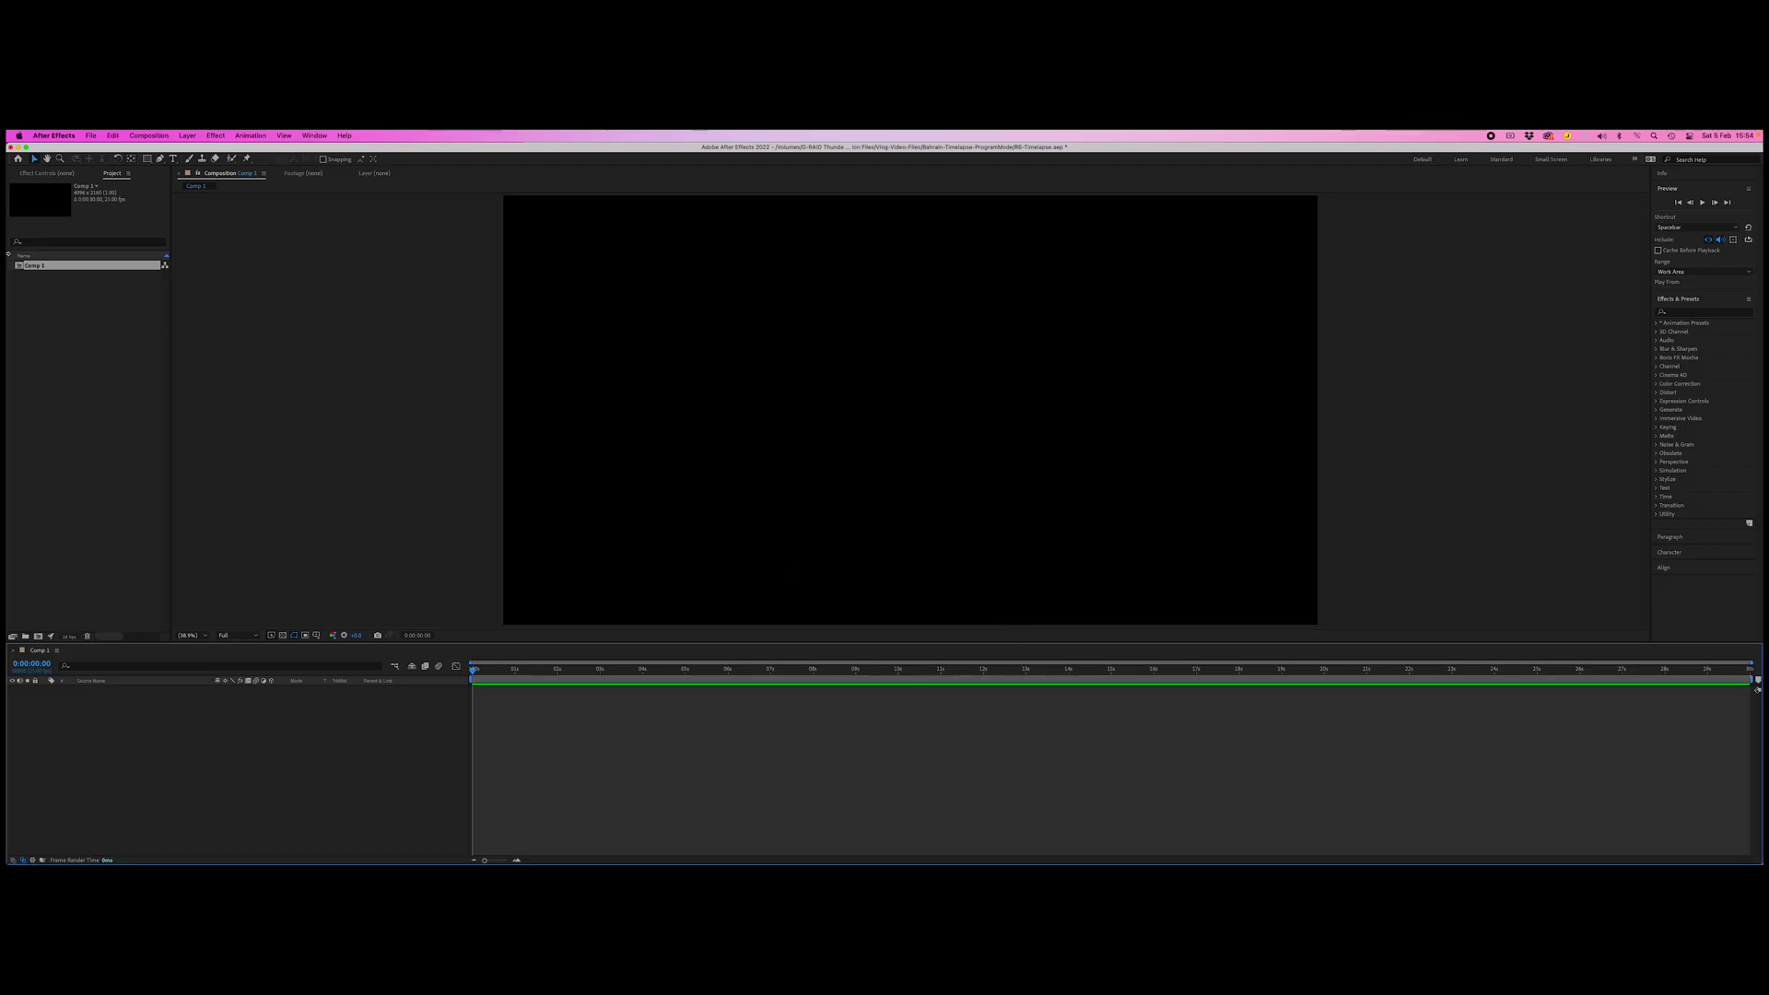
- Import LRT_00025.jpg through LRT_00787.jpg from the JPEG folder as an ImporterJPEG sequence, with Create Composition enabled
{"action": "left_click", "coordinate": [67, 263]}
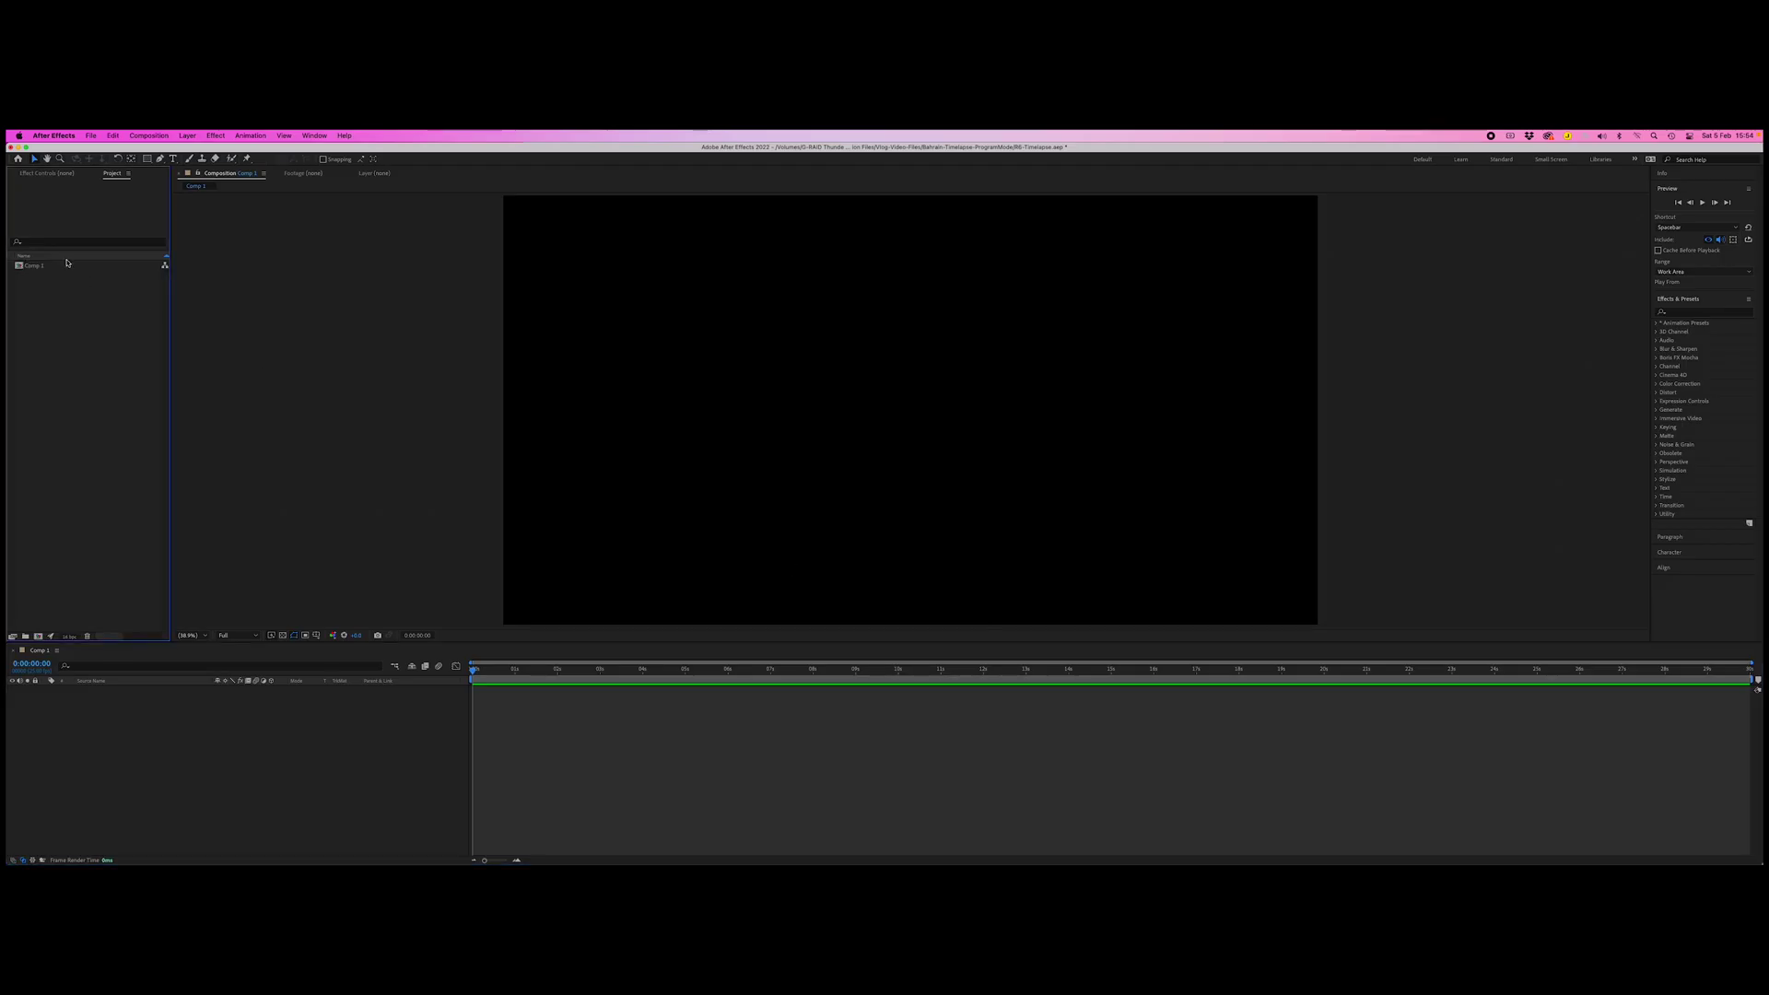
{"action": "left_click", "coordinate": [91, 135]}
{"action": "mouse_move", "coordinate": [137, 291]}
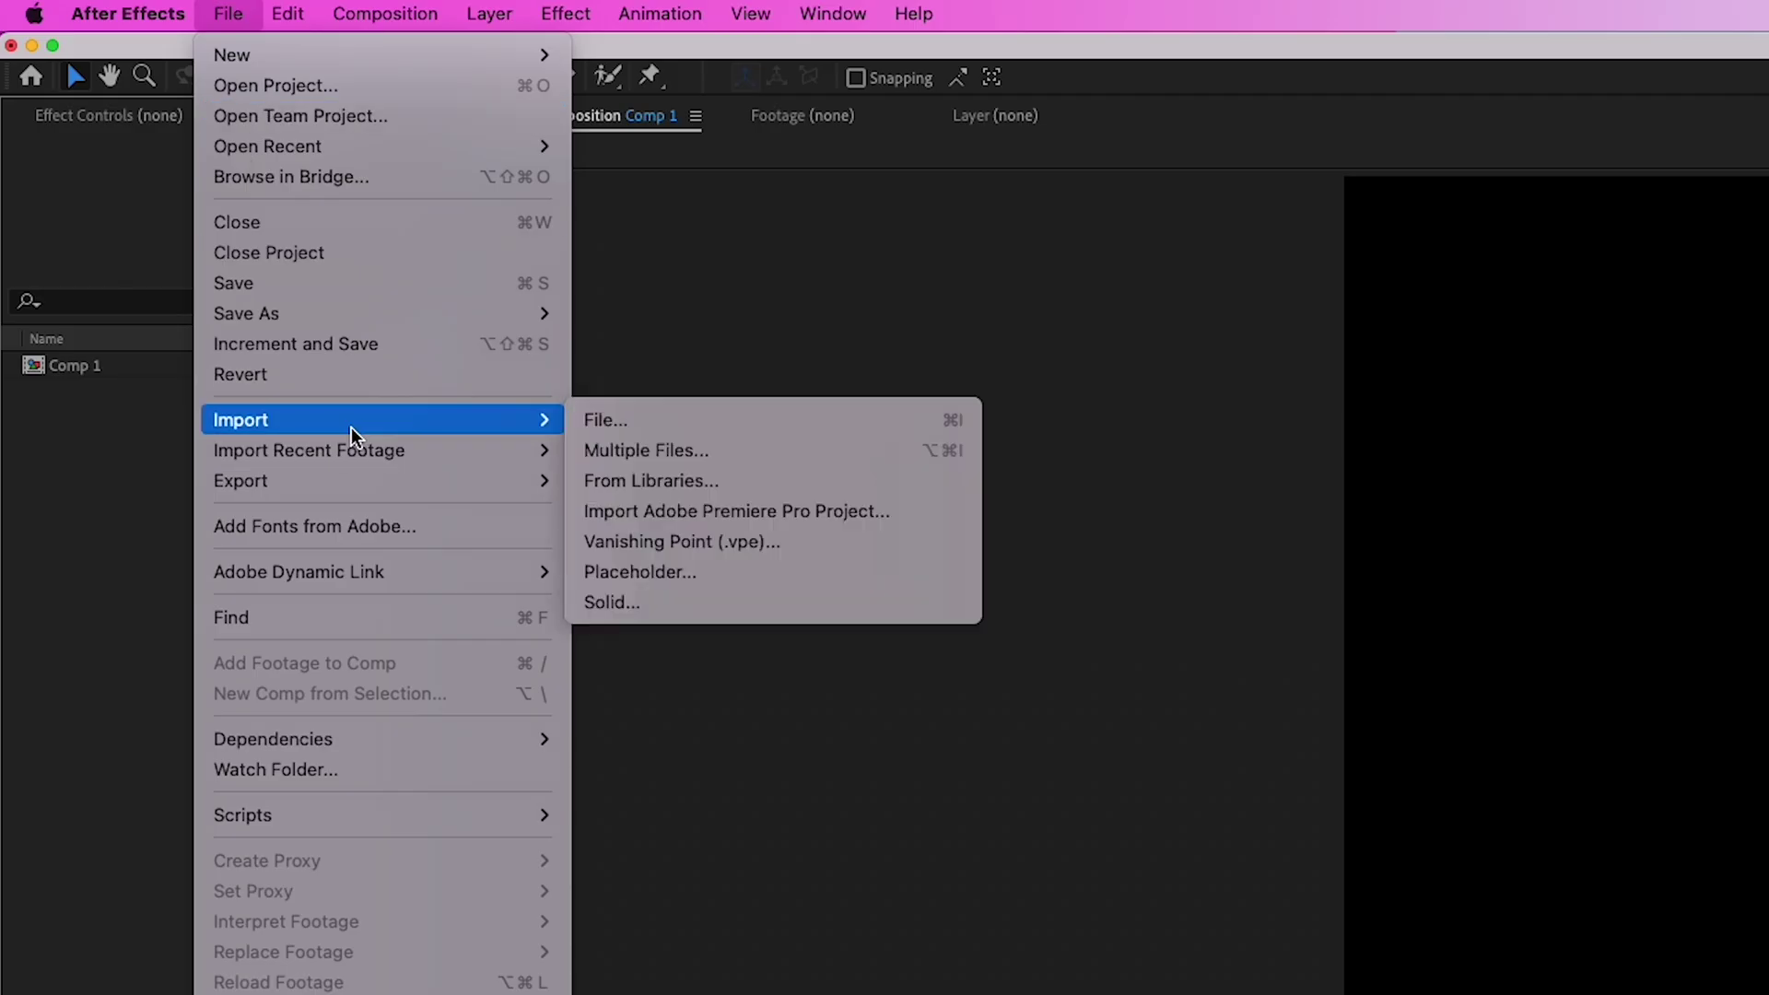
{"action": "left_click", "coordinate": [788, 461]}
{"action": "left_click", "coordinate": [265, 164]}
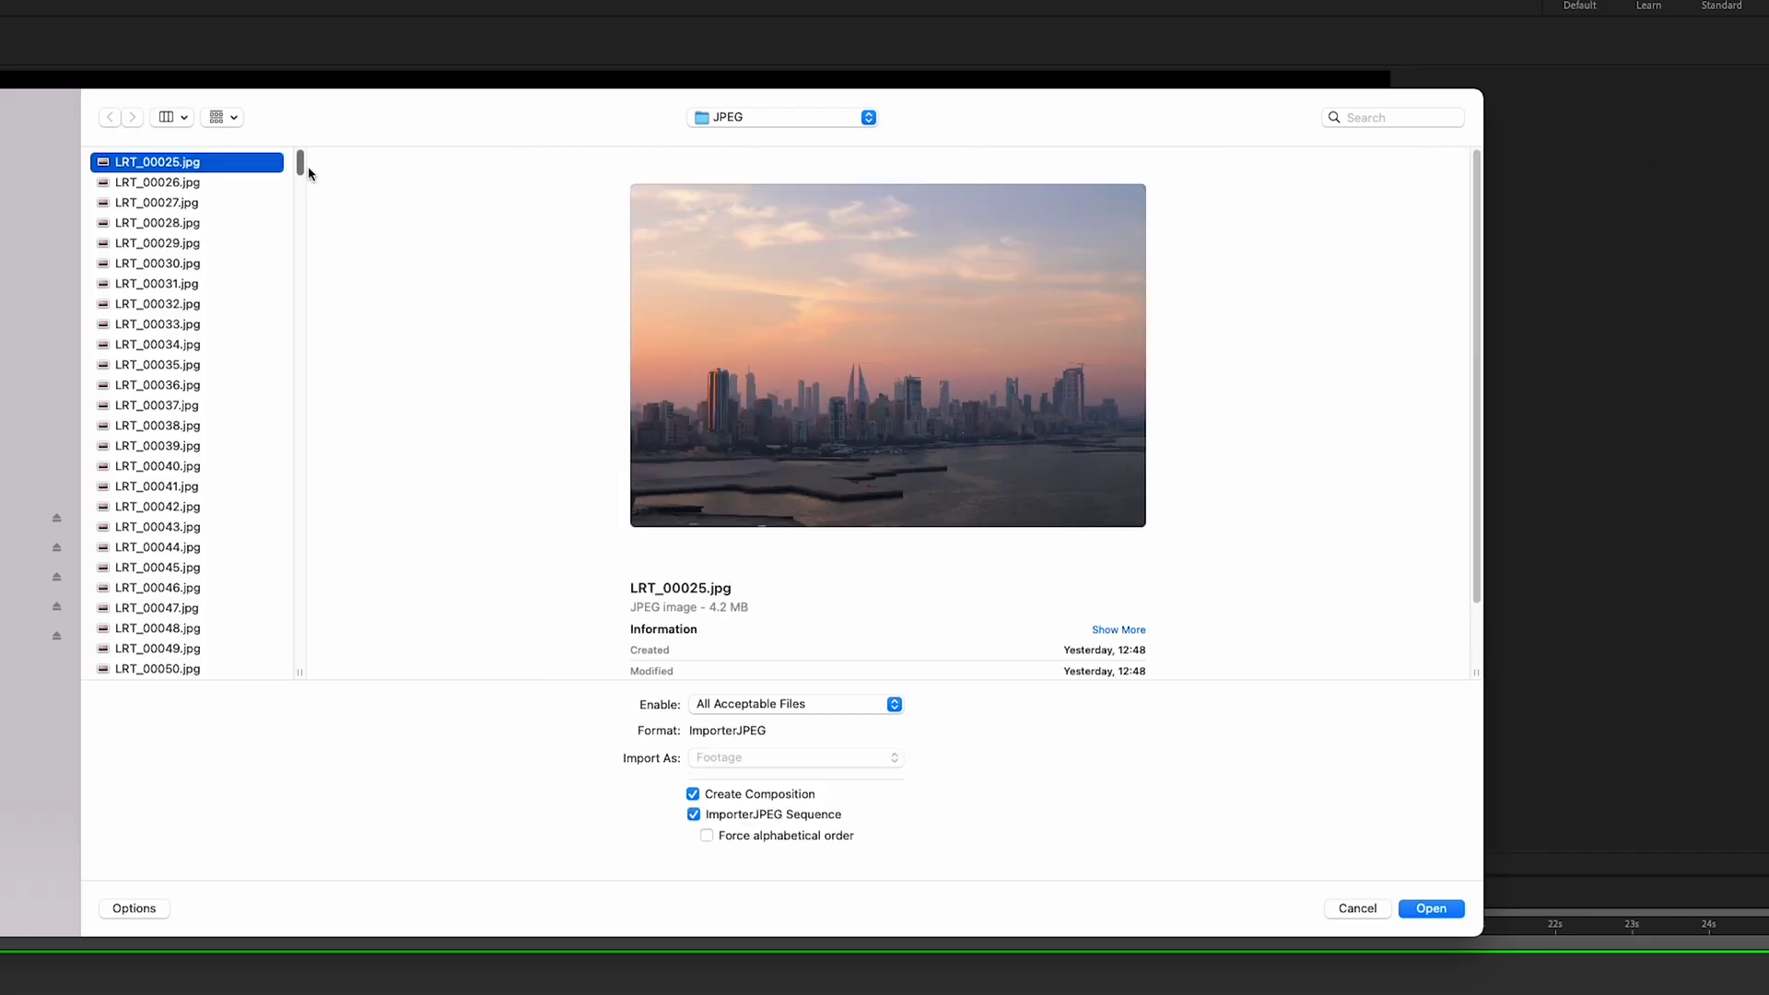
{"action": "left_click", "coordinate": [129, 909]}
{"action": "left_click_drag", "start_coordinate": [308, 164], "coordinate": [345, 914]}
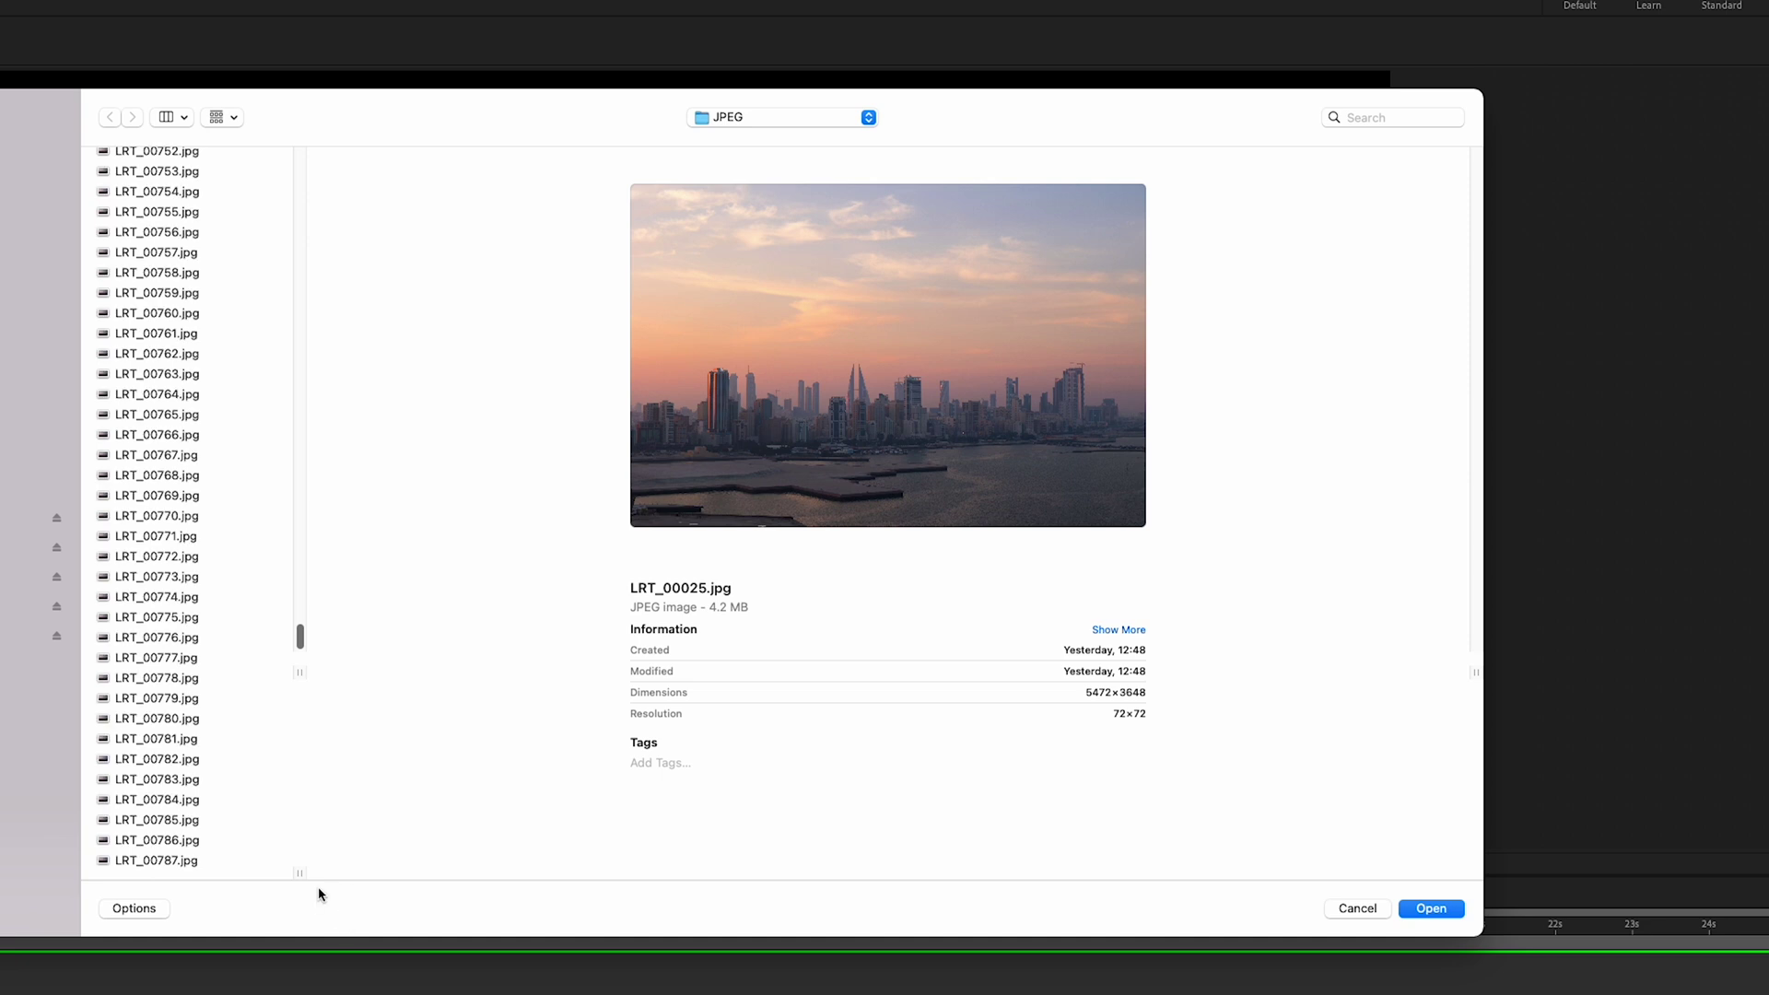
{"action": "left_click", "coordinate": [214, 864], "text": "shift"}
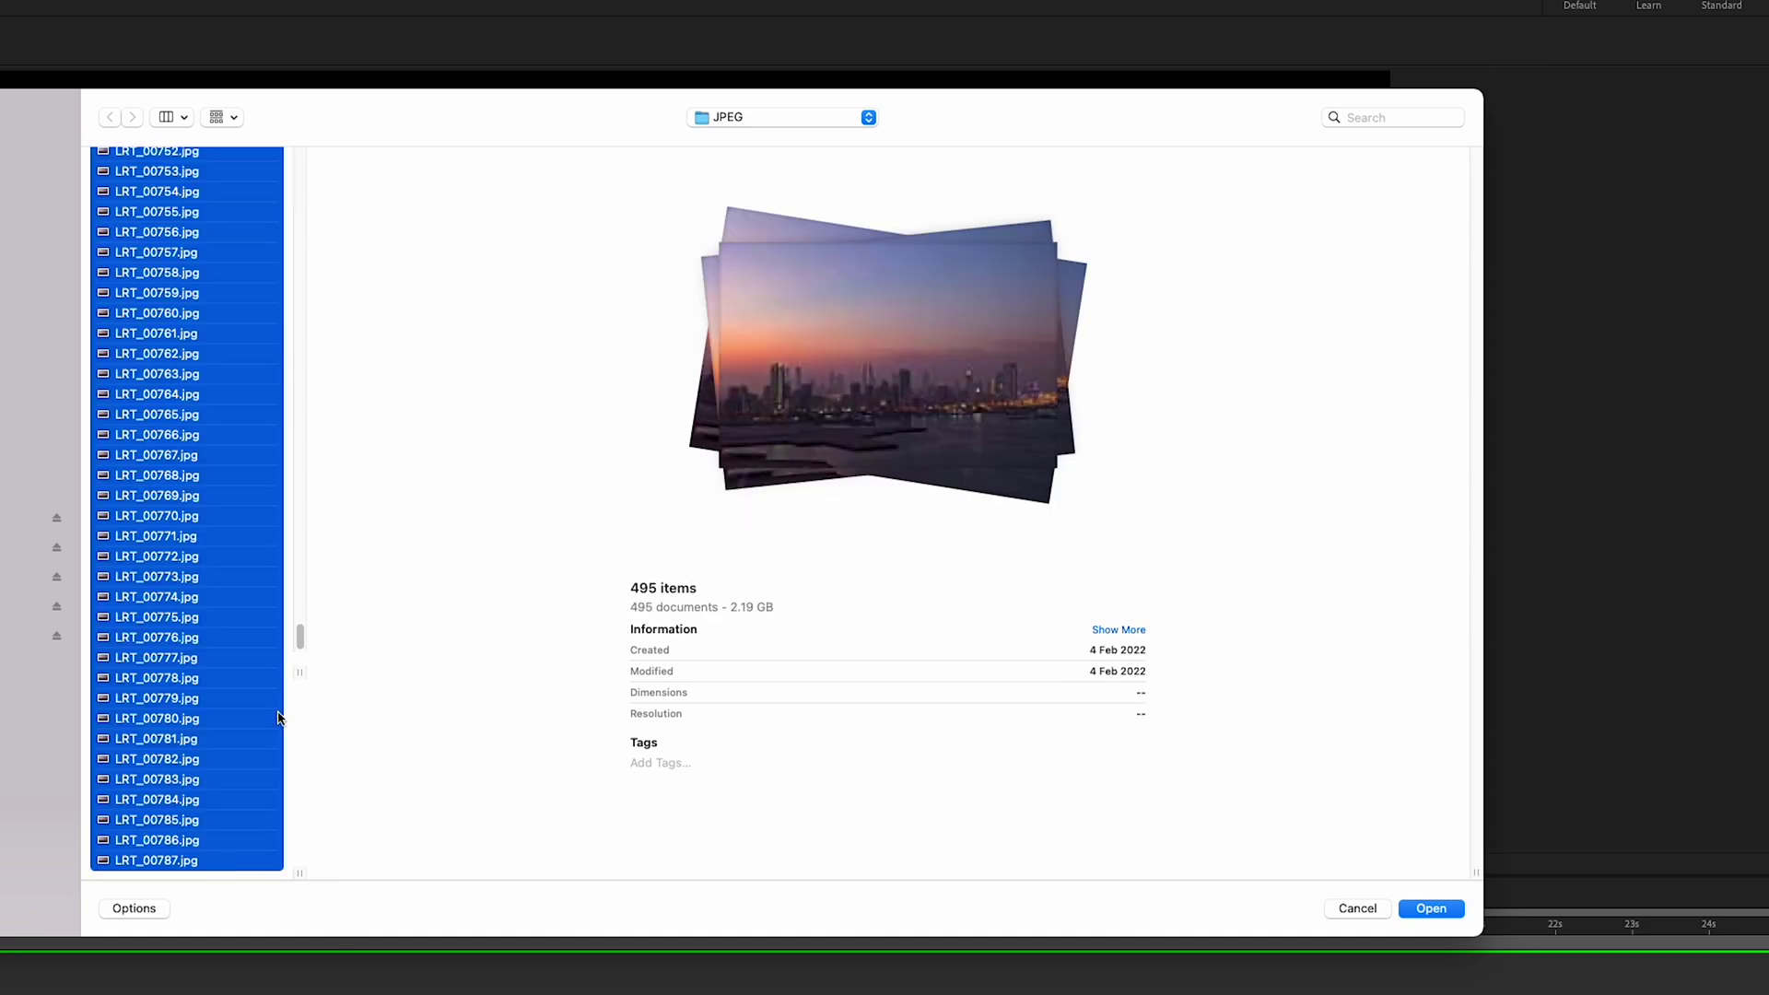
{"action": "mouse_move", "coordinate": [303, 639]}
{"action": "left_mouse_down"}
{"action": "mouse_move", "coordinate": [301, 158]}
{"action": "mouse_move", "coordinate": [336, 556]}
{"action": "mouse_move", "coordinate": [302, 639]}
{"action": "left_mouse_up"}
{"action": "left_click", "coordinate": [136, 907]}
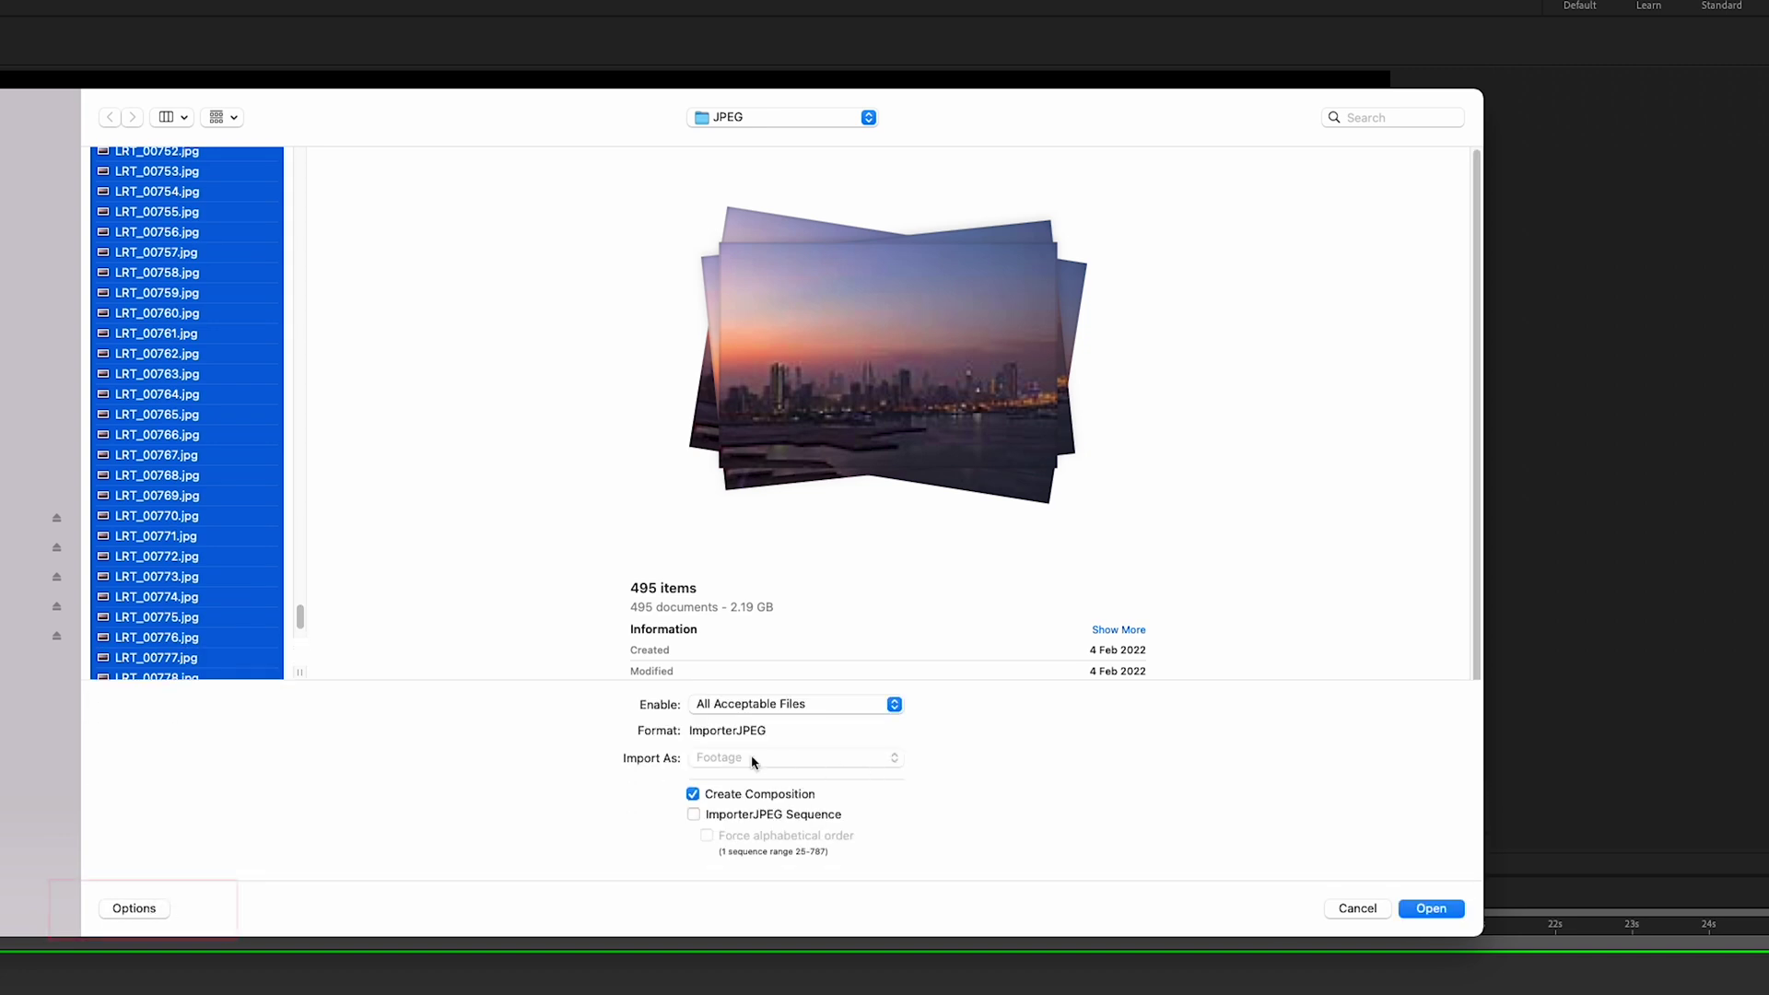
{"action": "left_click", "coordinate": [695, 814]}
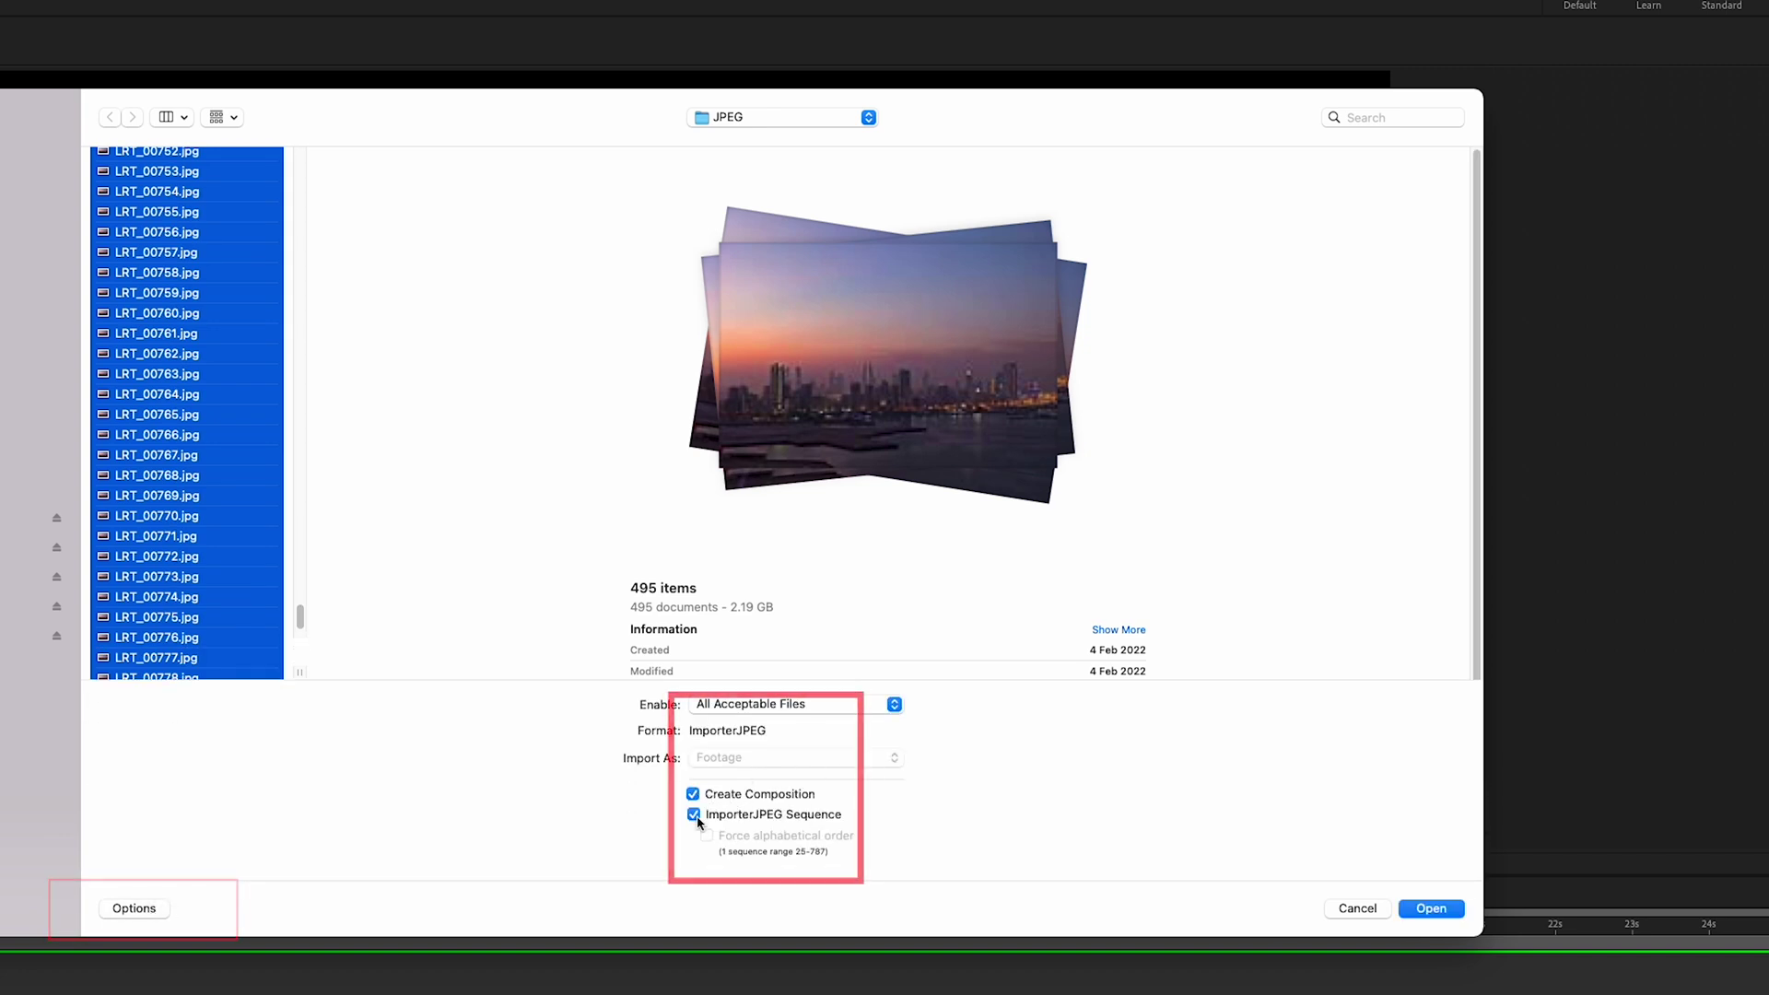
{"action": "left_click", "coordinate": [1432, 909]}
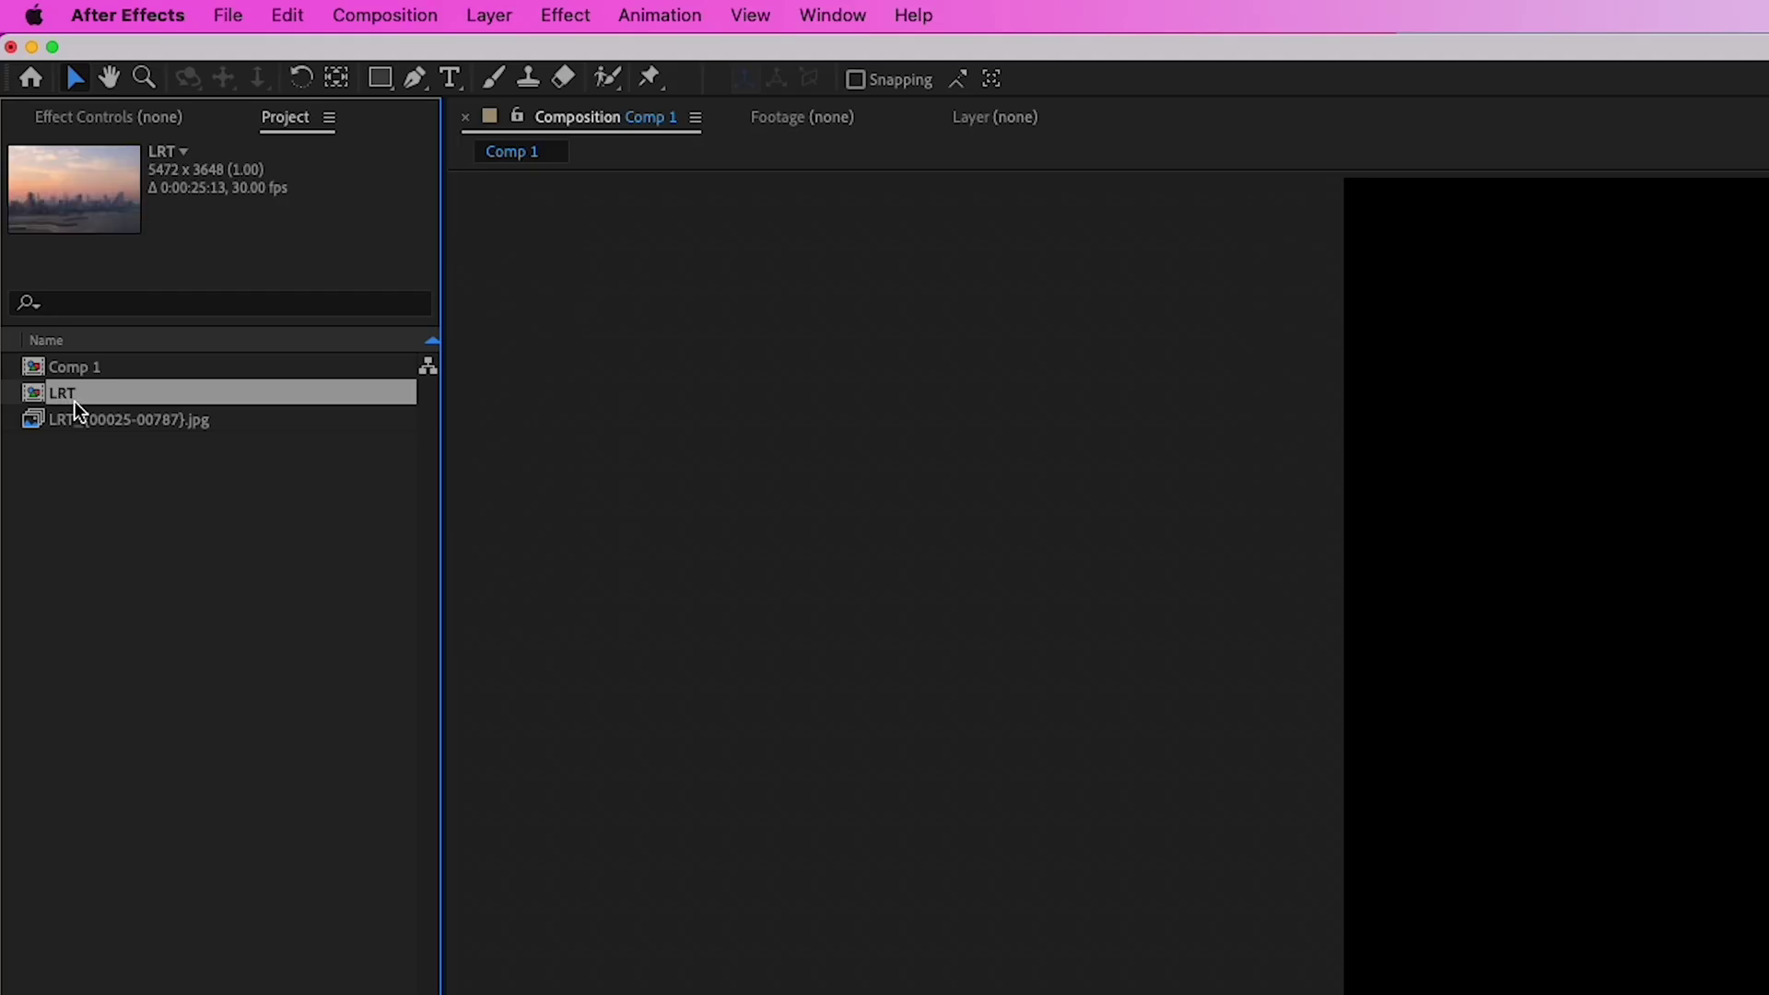
- Add the LRT composition to Comp 1 as a layer and shorten the work area to end with that layer
{"action": "left_click", "coordinate": [46, 368]}
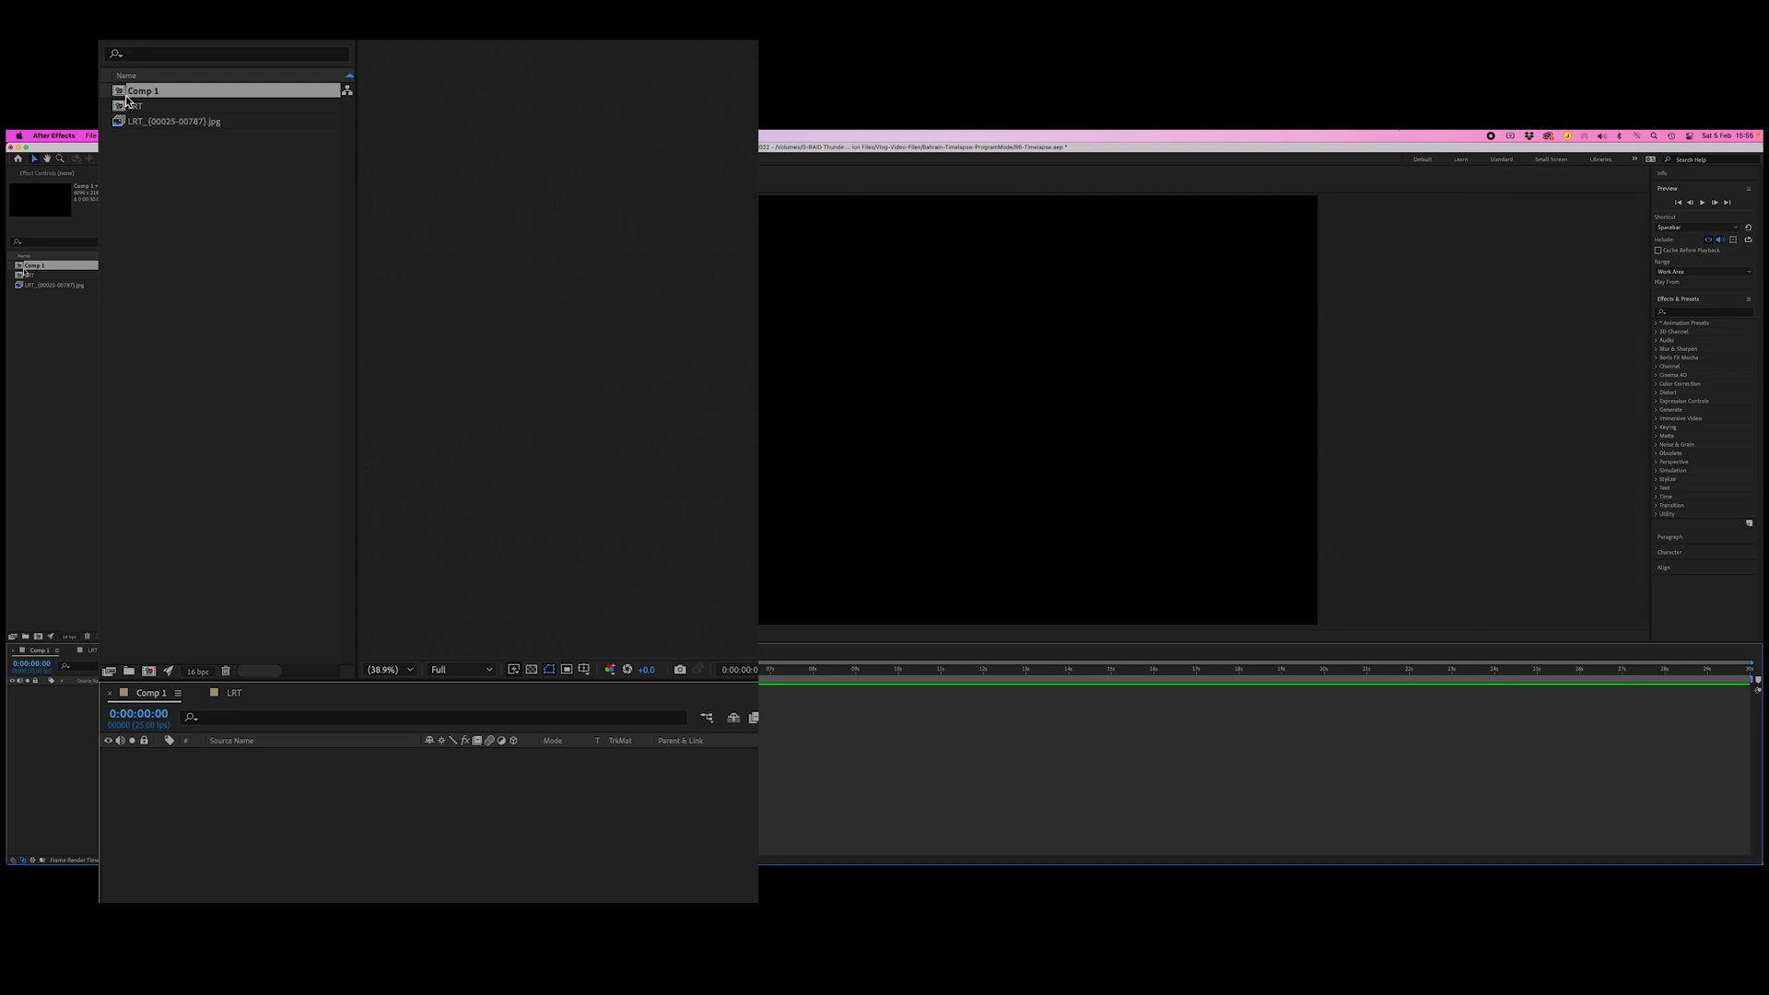
{"action": "left_click", "coordinate": [132, 107]}
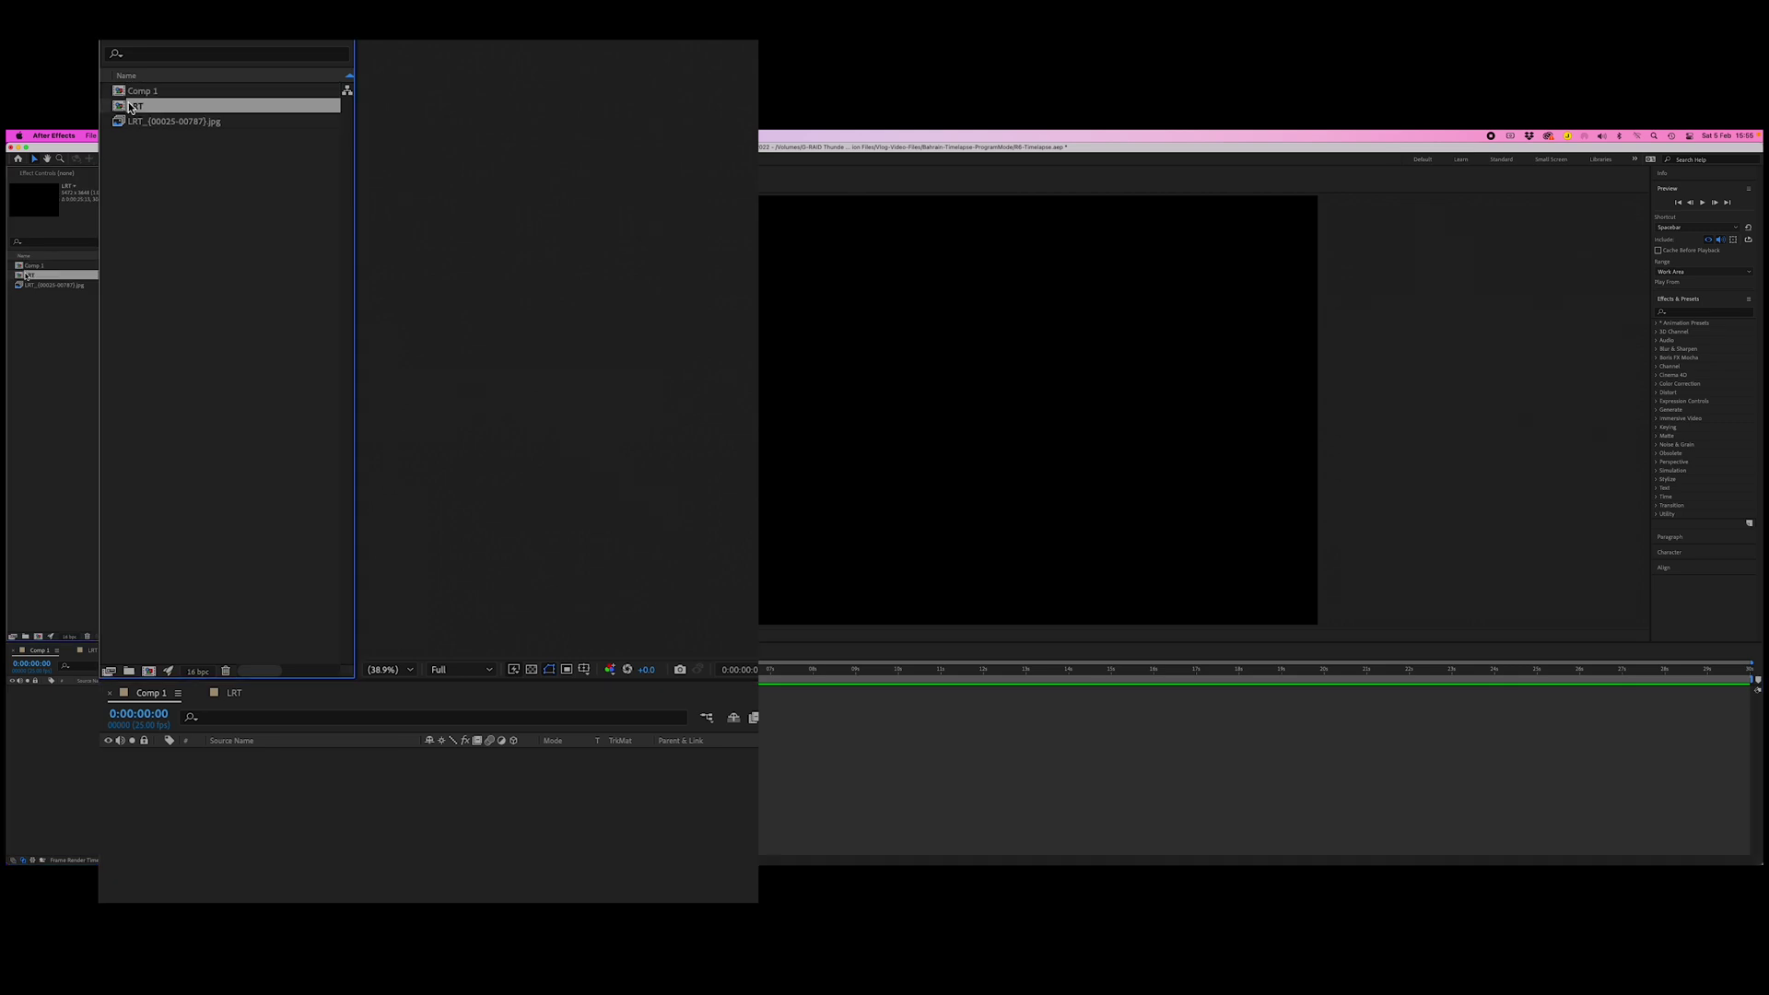
{"action": "left_click_drag", "start_coordinate": [281, 798], "coordinate": [277, 798]}
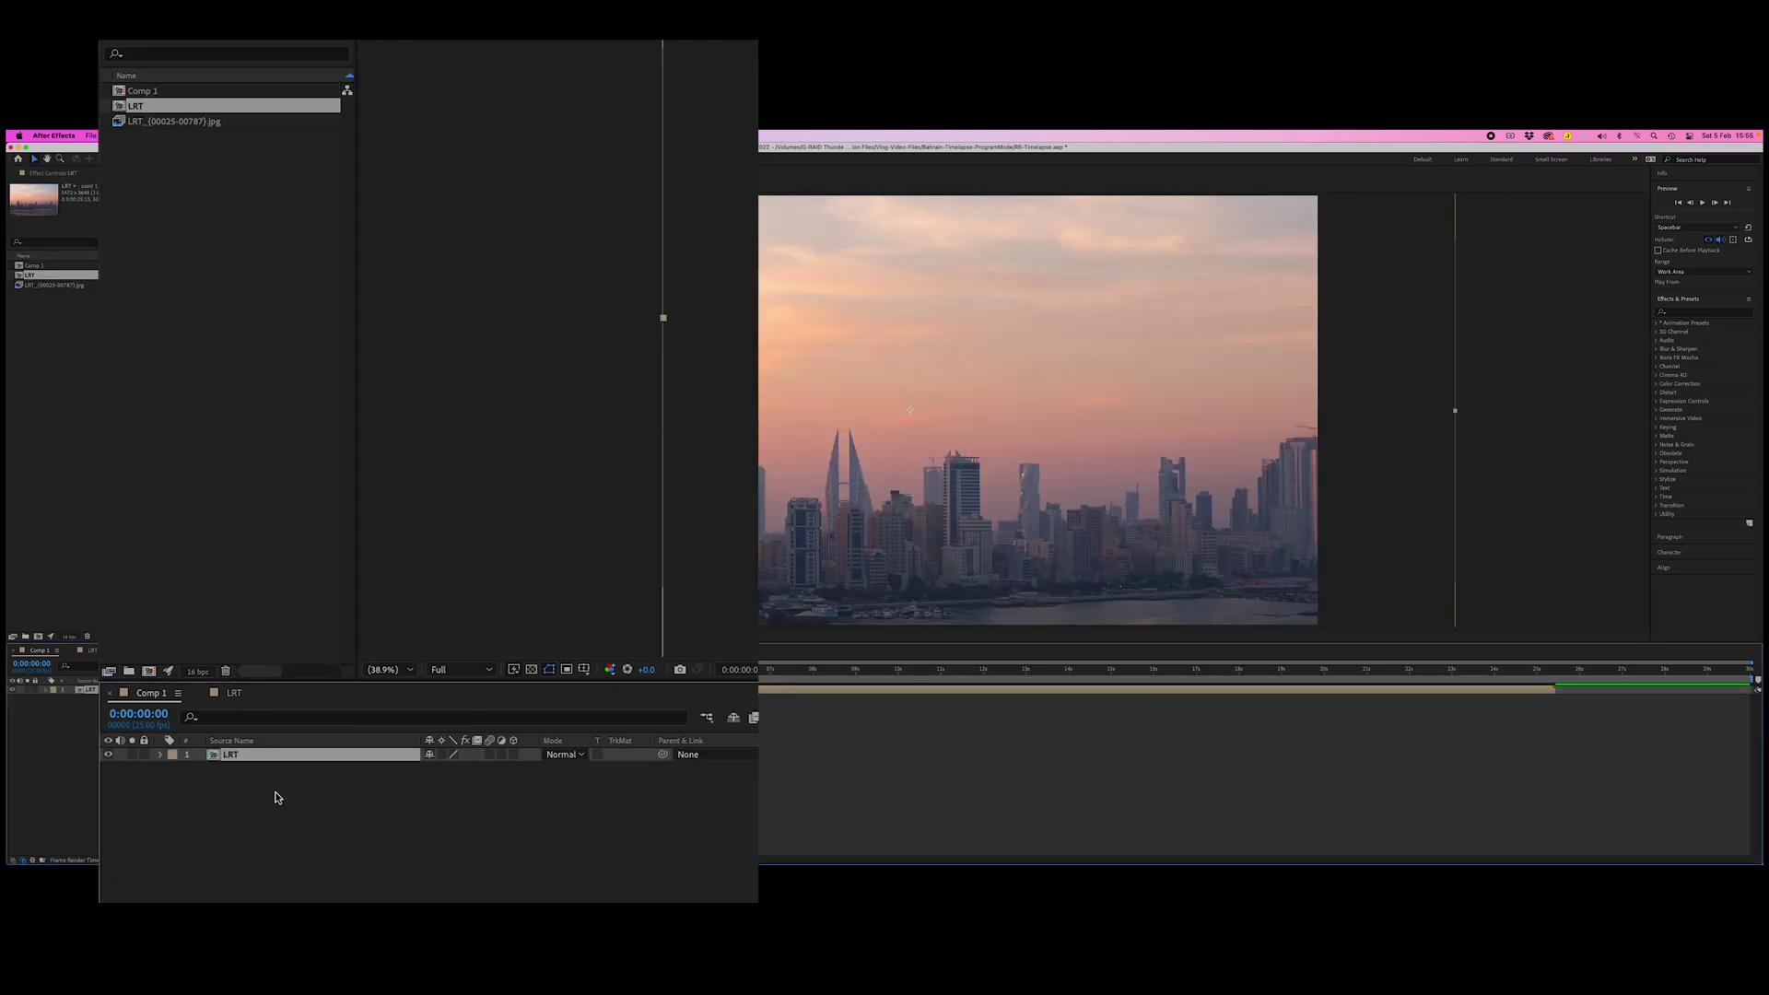
{"action": "mouse_move", "coordinate": [1757, 680]}
{"action": "left_mouse_down"}
{"action": "mouse_move", "coordinate": [1539, 686]}
{"action": "mouse_move", "coordinate": [1556, 690]}
{"action": "left_mouse_up"}
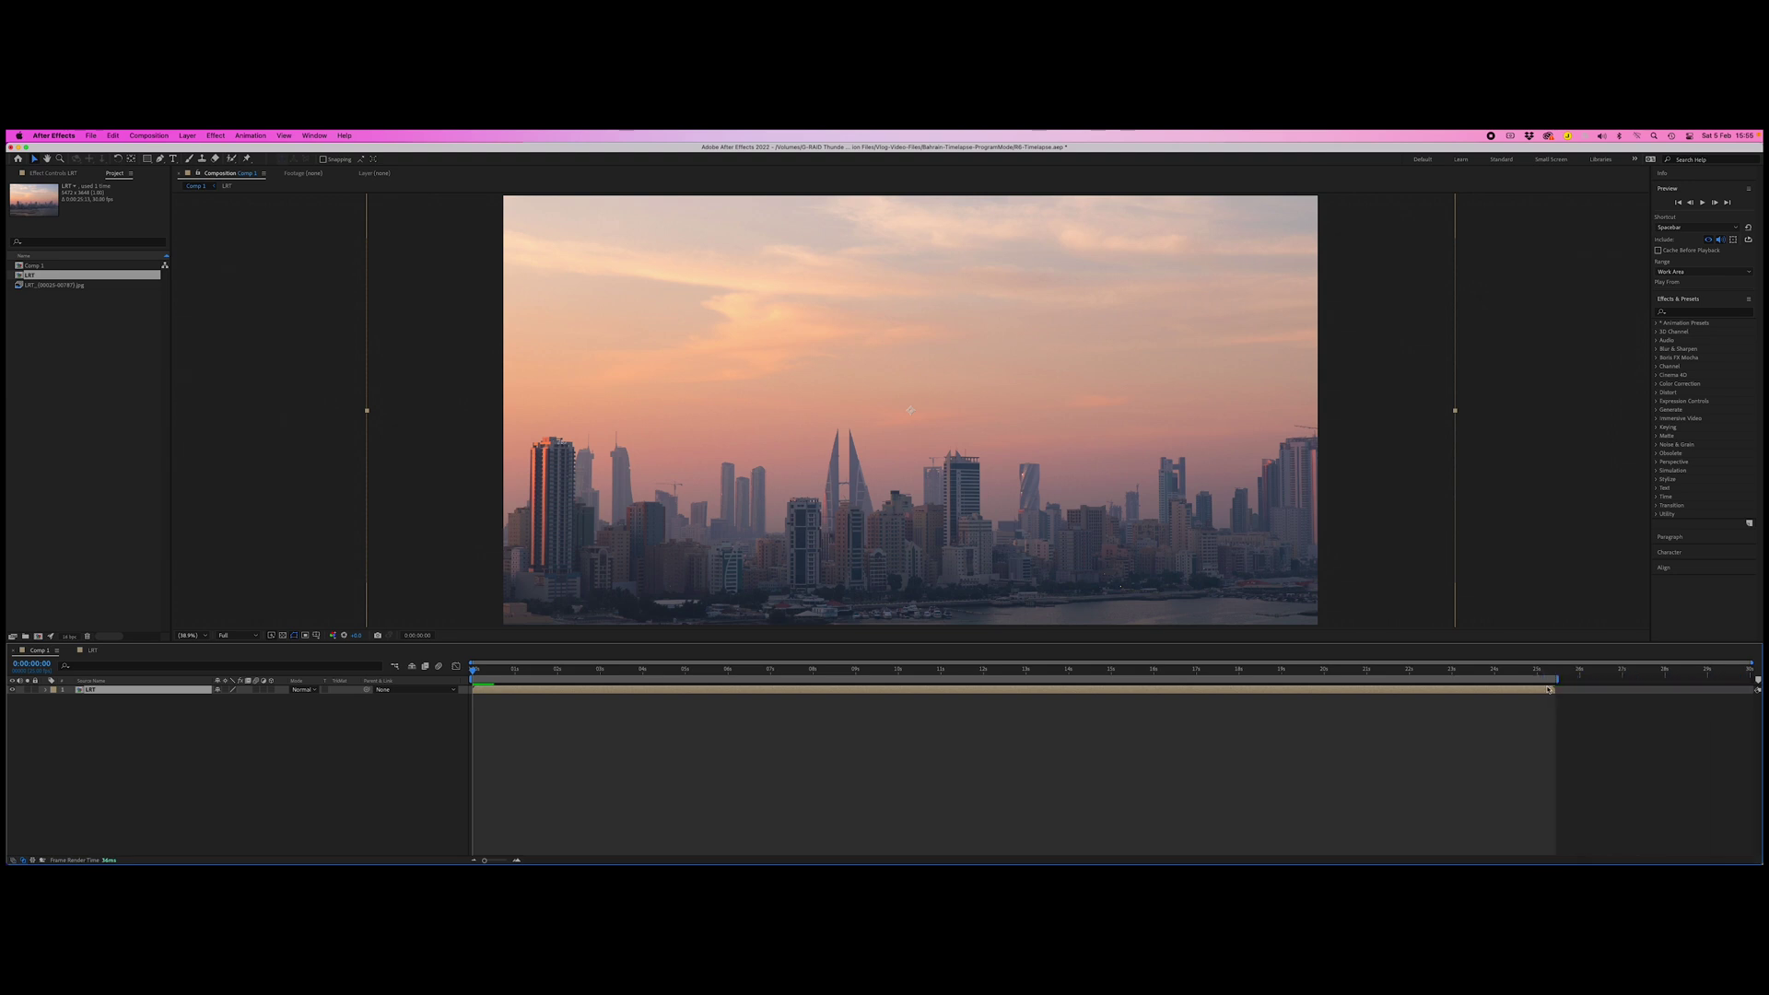
- Trim Comp 1 to the work area, then scale down the LRT layer and move it up so it just covers the frame
{"action": "left_click", "coordinate": [149, 136]}
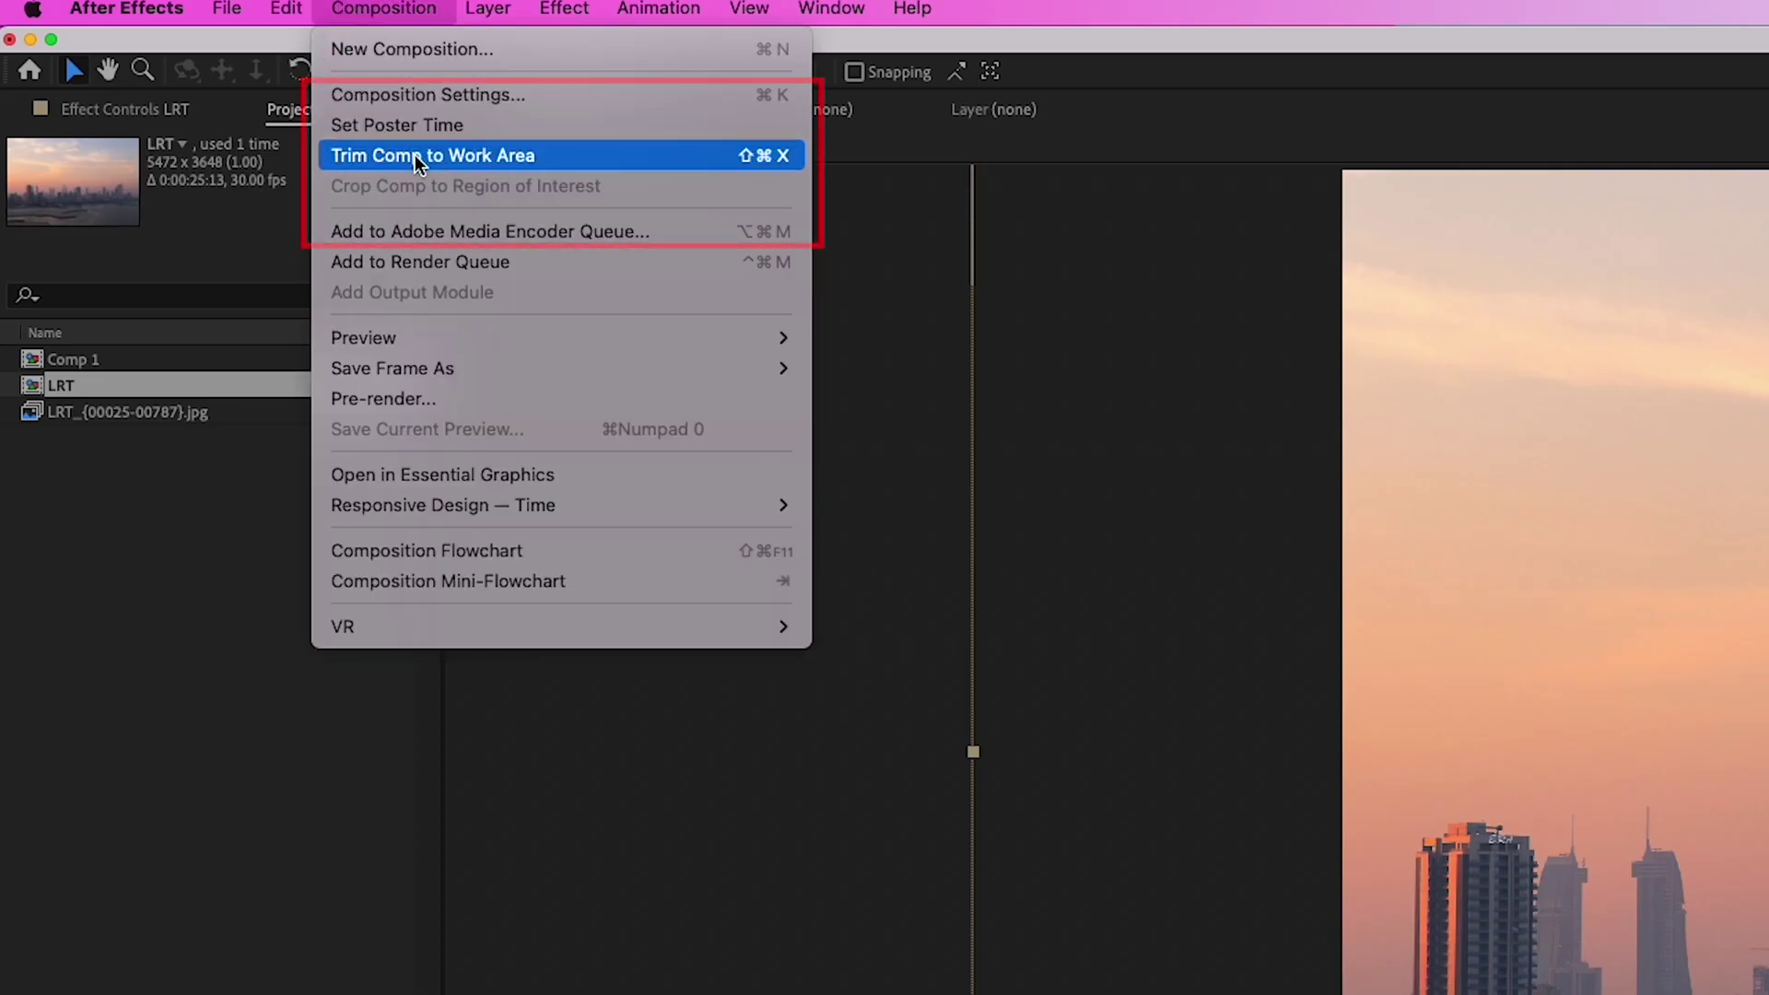
{"action": "left_click", "coordinate": [417, 157]}
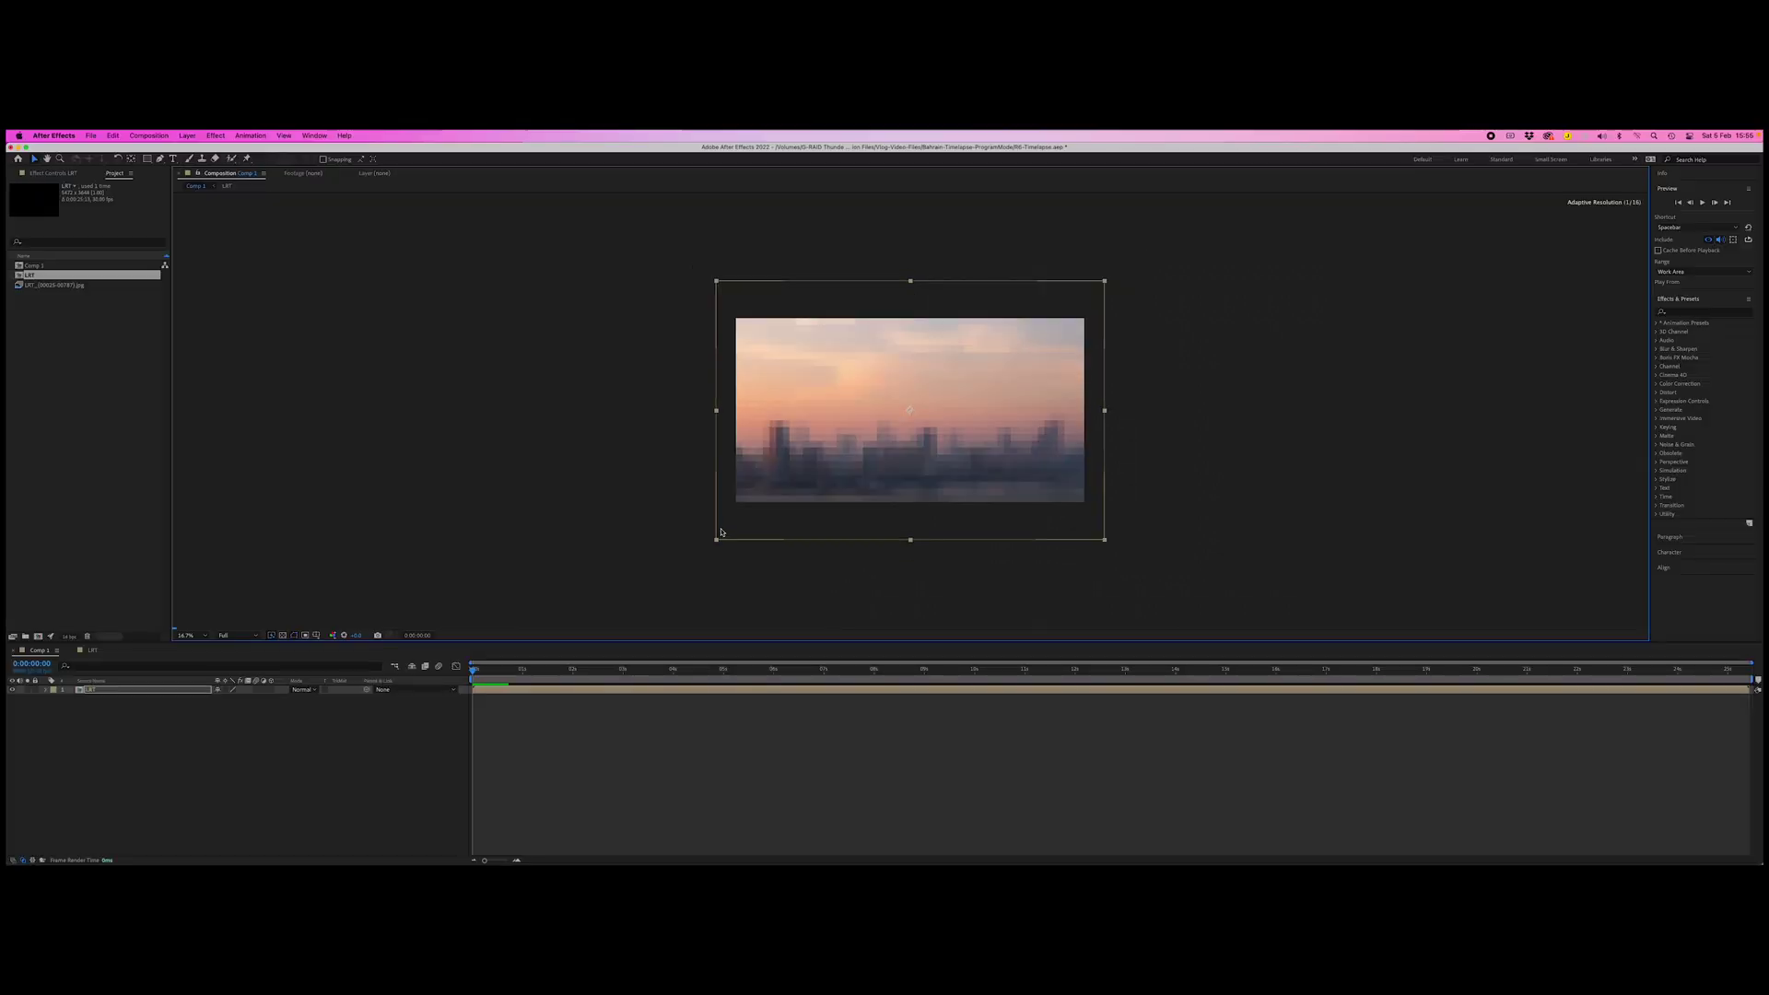
{"action": "left_click_drag", "start_coordinate": [898, 446], "coordinate": [899, 439]}
{"action": "left_click_drag", "start_coordinate": [1093, 269], "coordinate": [1087, 273]}
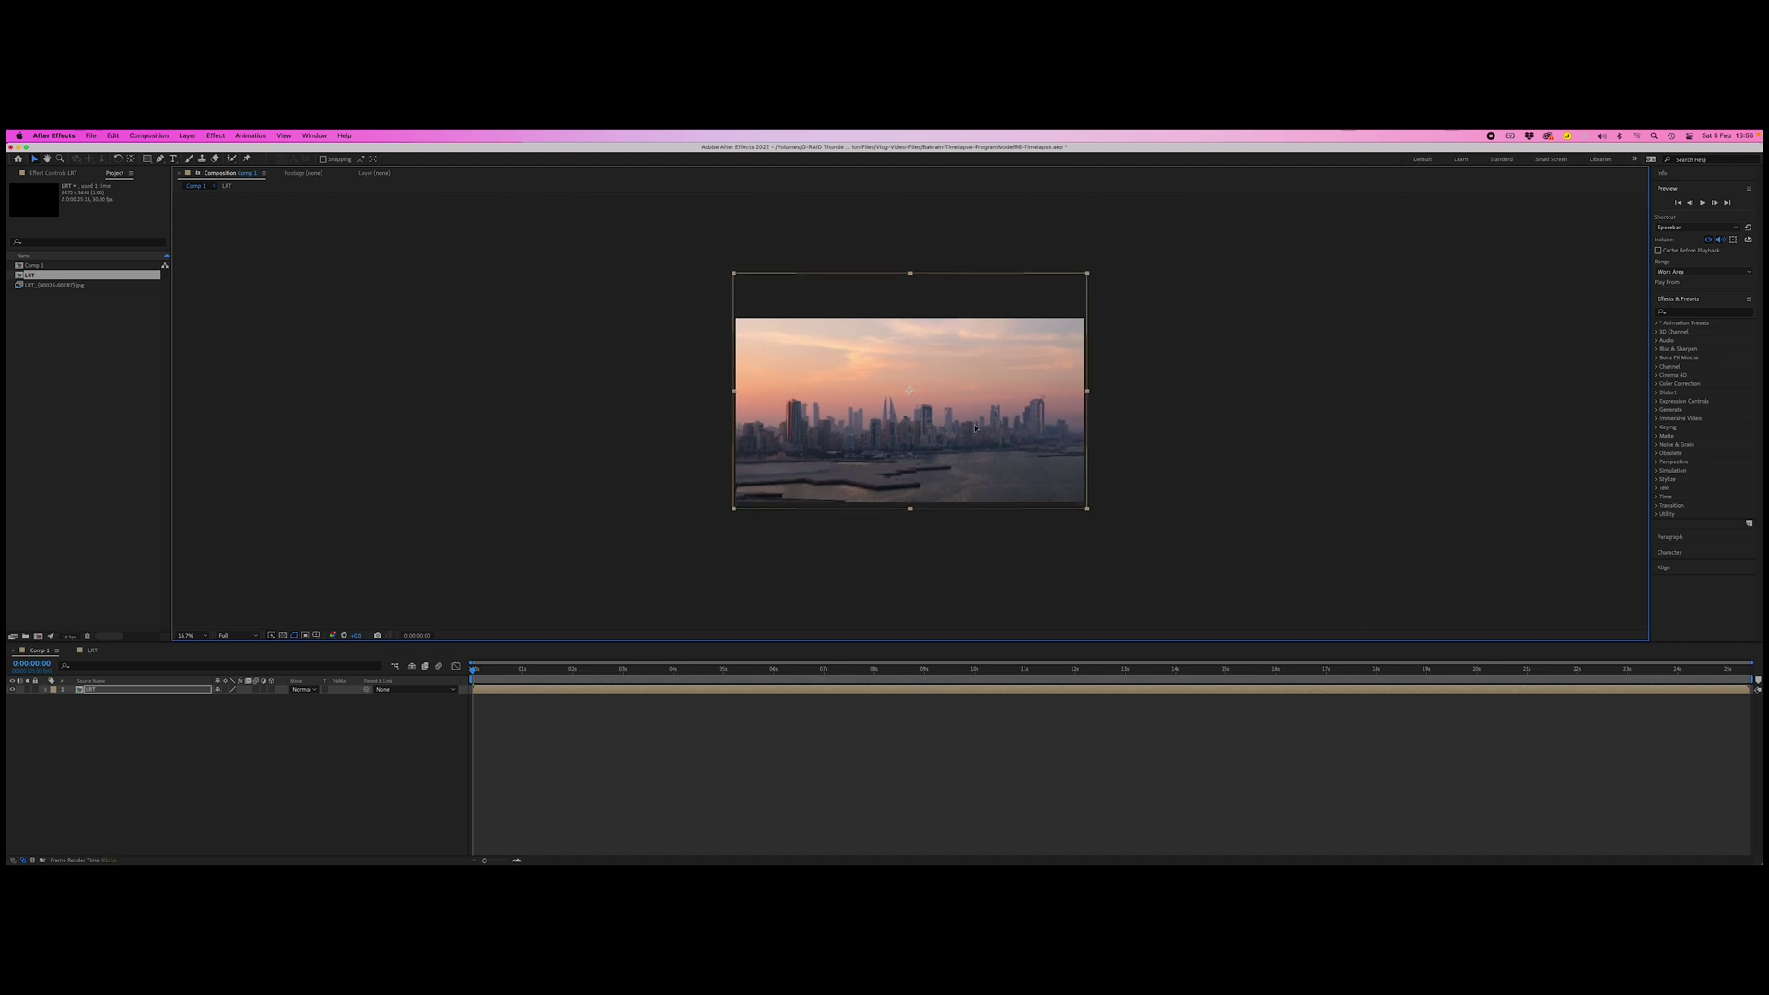
{"action": "left_click", "coordinate": [204, 634]}
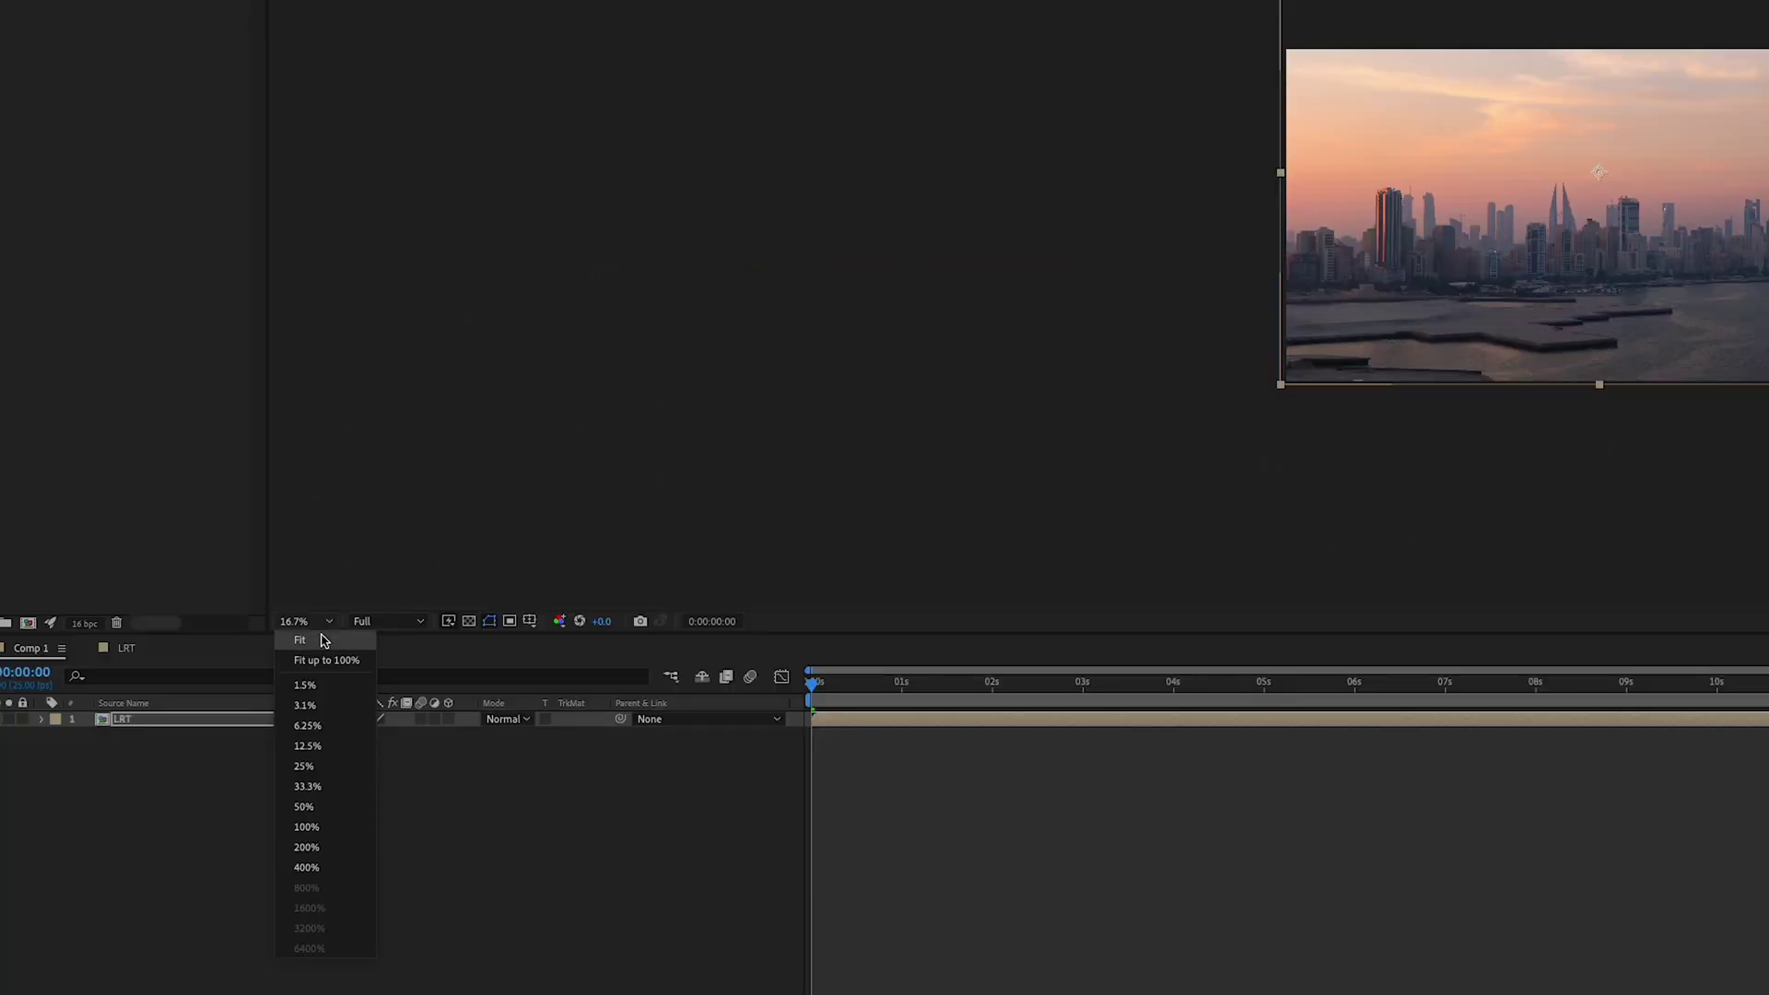
{"action": "left_click", "coordinate": [323, 639]}
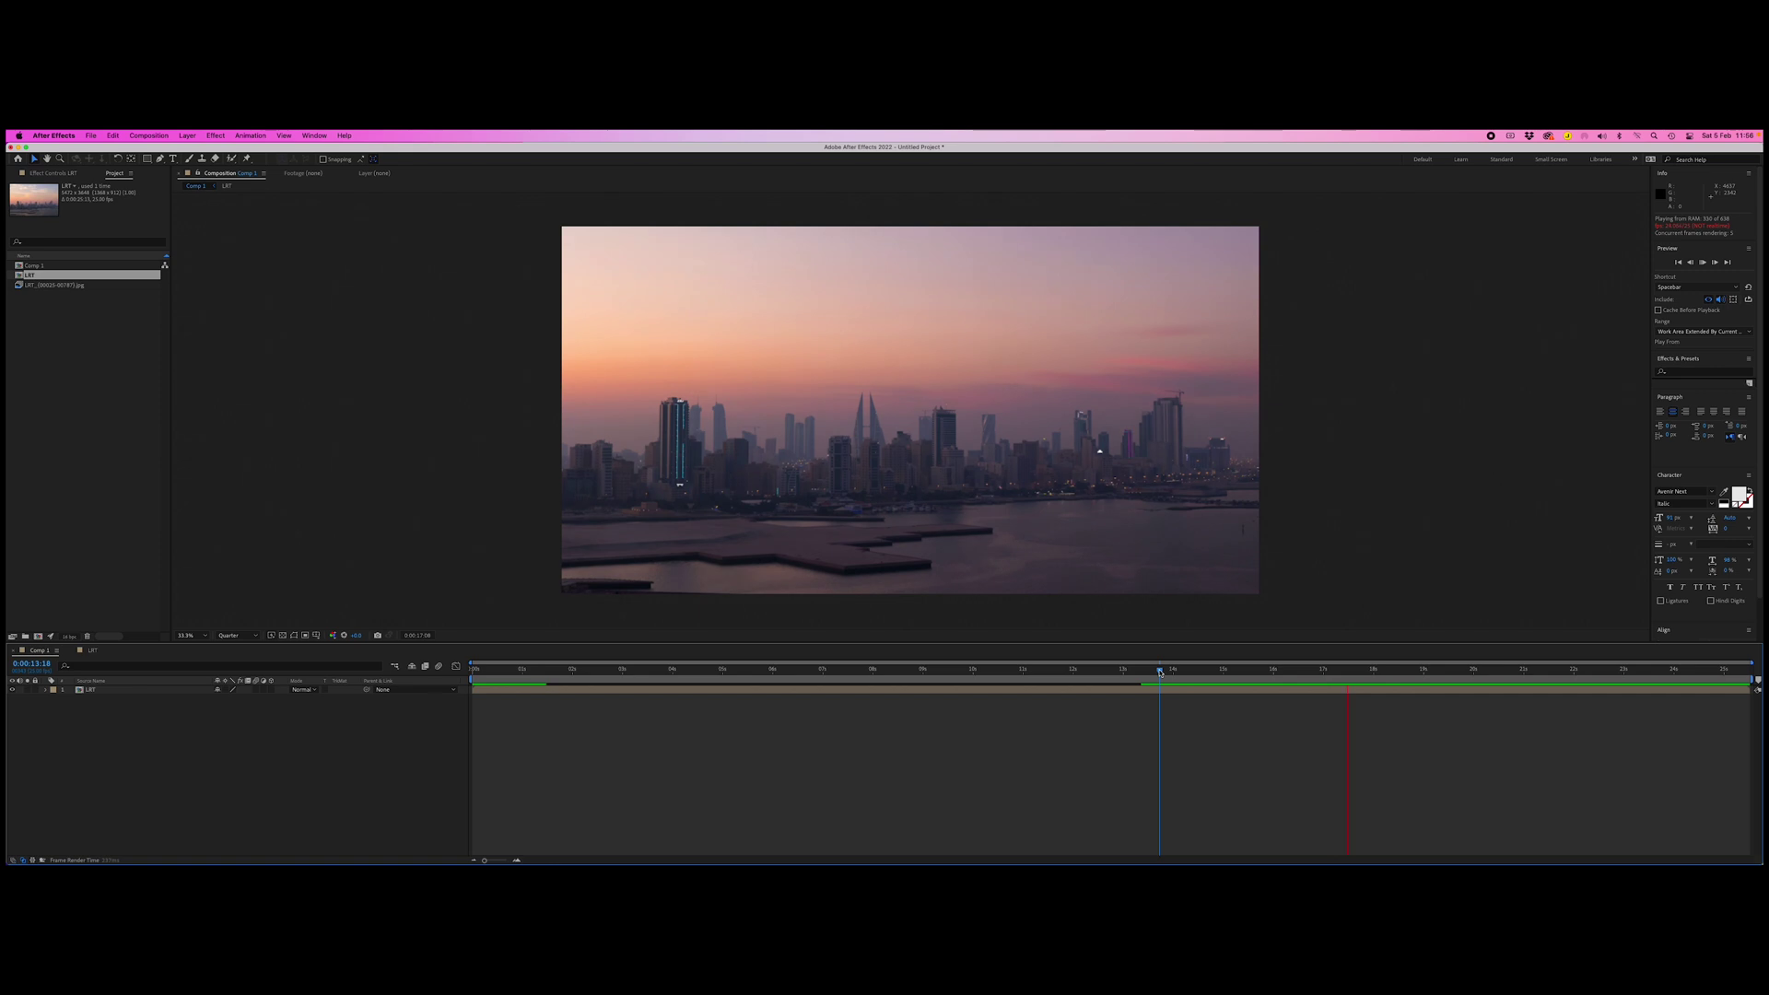
{"action": "key", "text": "space"}
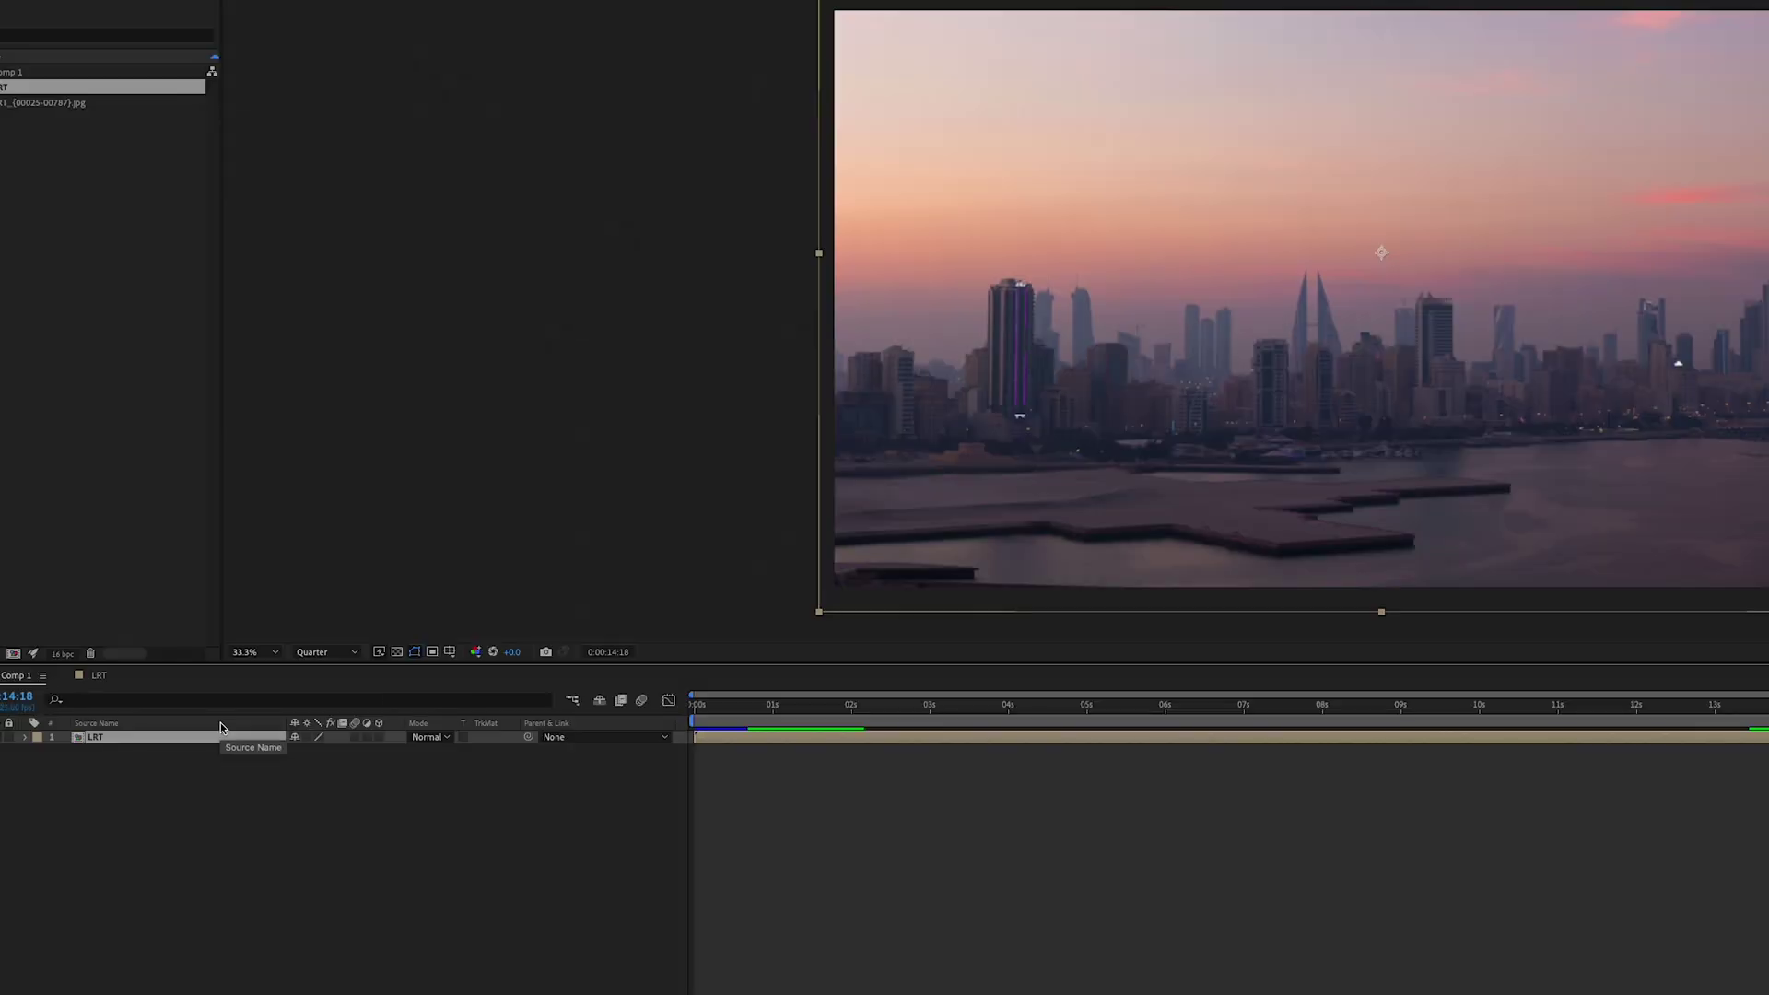
- Duplicate the LRT layer three times and stagger the copies so each starts one frame after the layer below
{"action": "key", "text": "ctrl+d"}
{"action": "key", "text": "ctrl+d"}
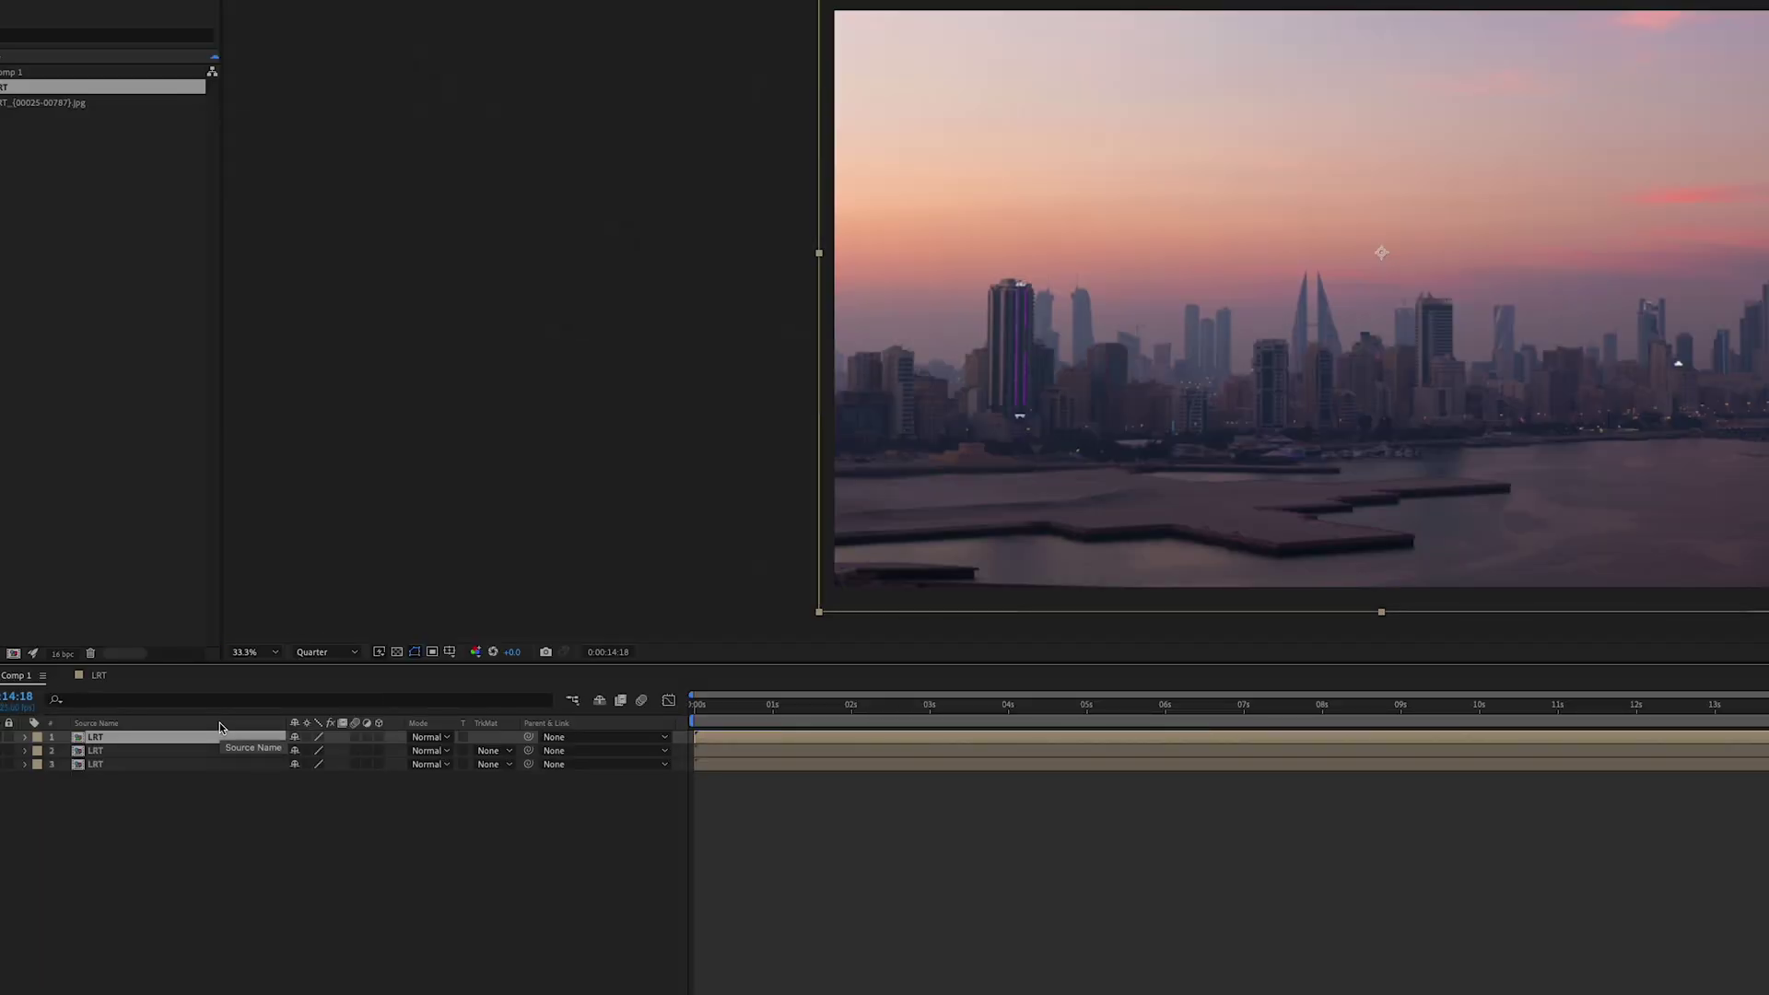
{"action": "key", "text": "ctrl+d"}
{"action": "key", "text": "Home"}
{"action": "key", "text": "equal"}
{"action": "key", "text": "equal"}
{"action": "left_click", "coordinate": [726, 764], "text": "shift"}
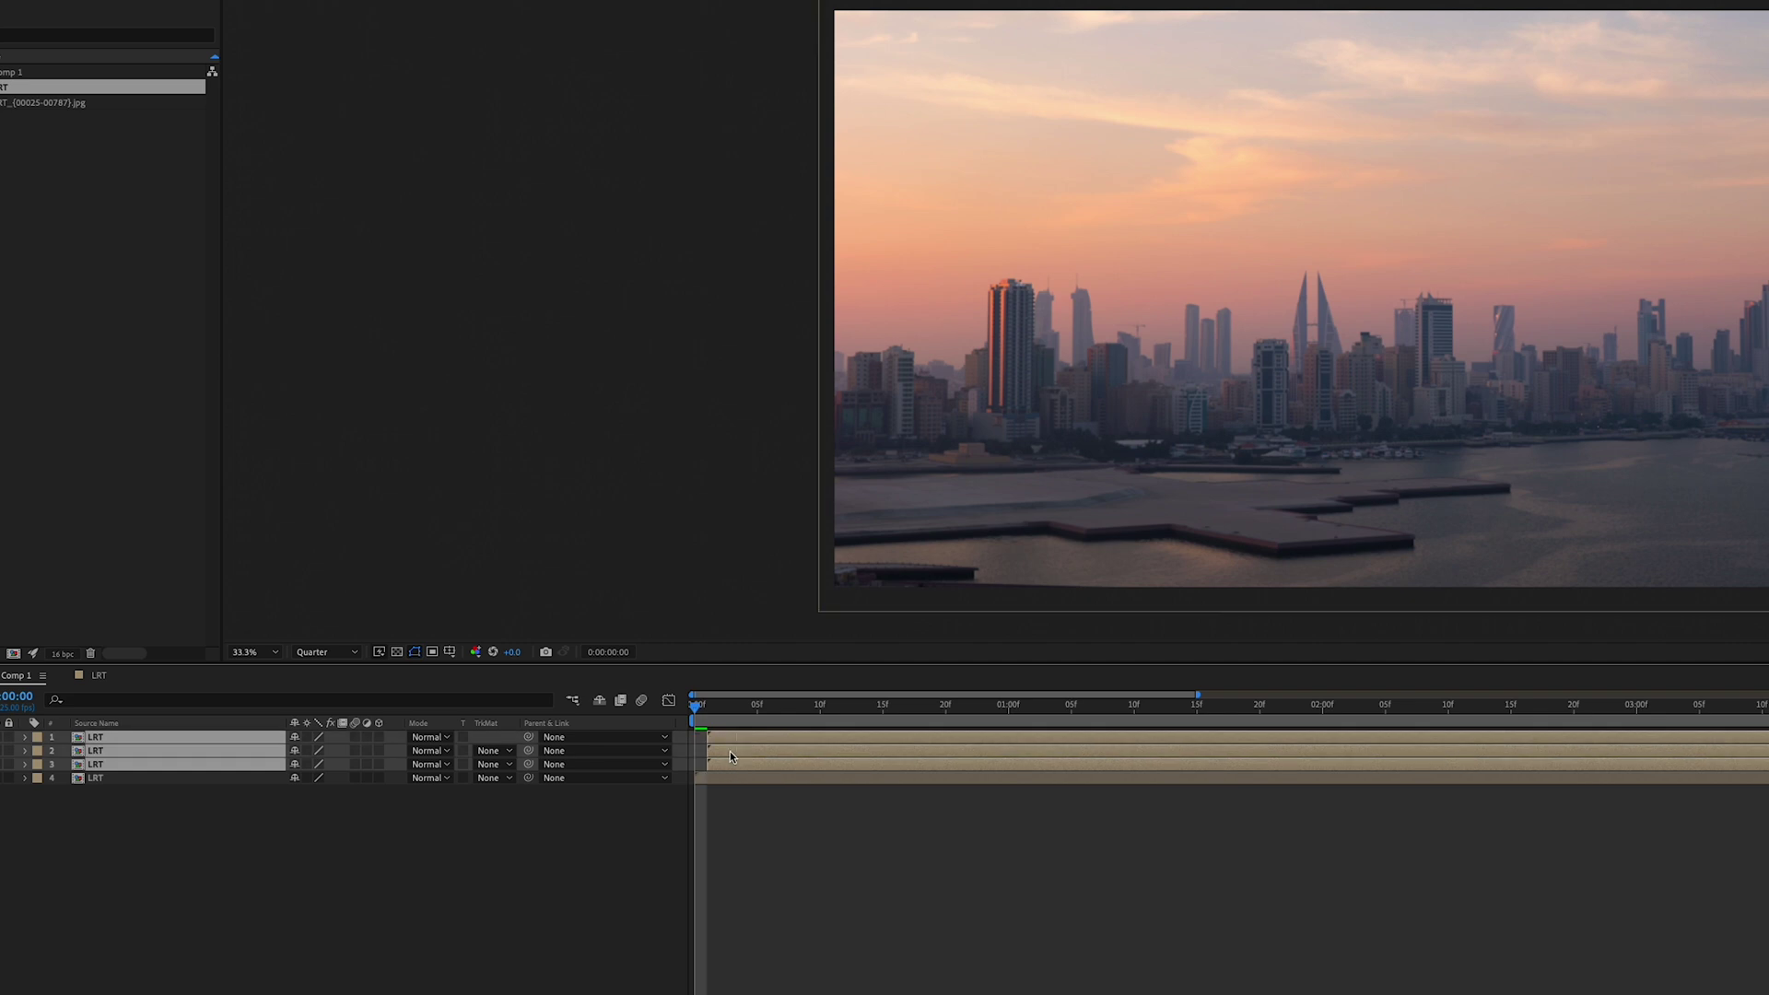
{"action": "left_click", "coordinate": [727, 763], "text": "shift"}
{"action": "left_click", "coordinate": [728, 752], "text": "shift"}
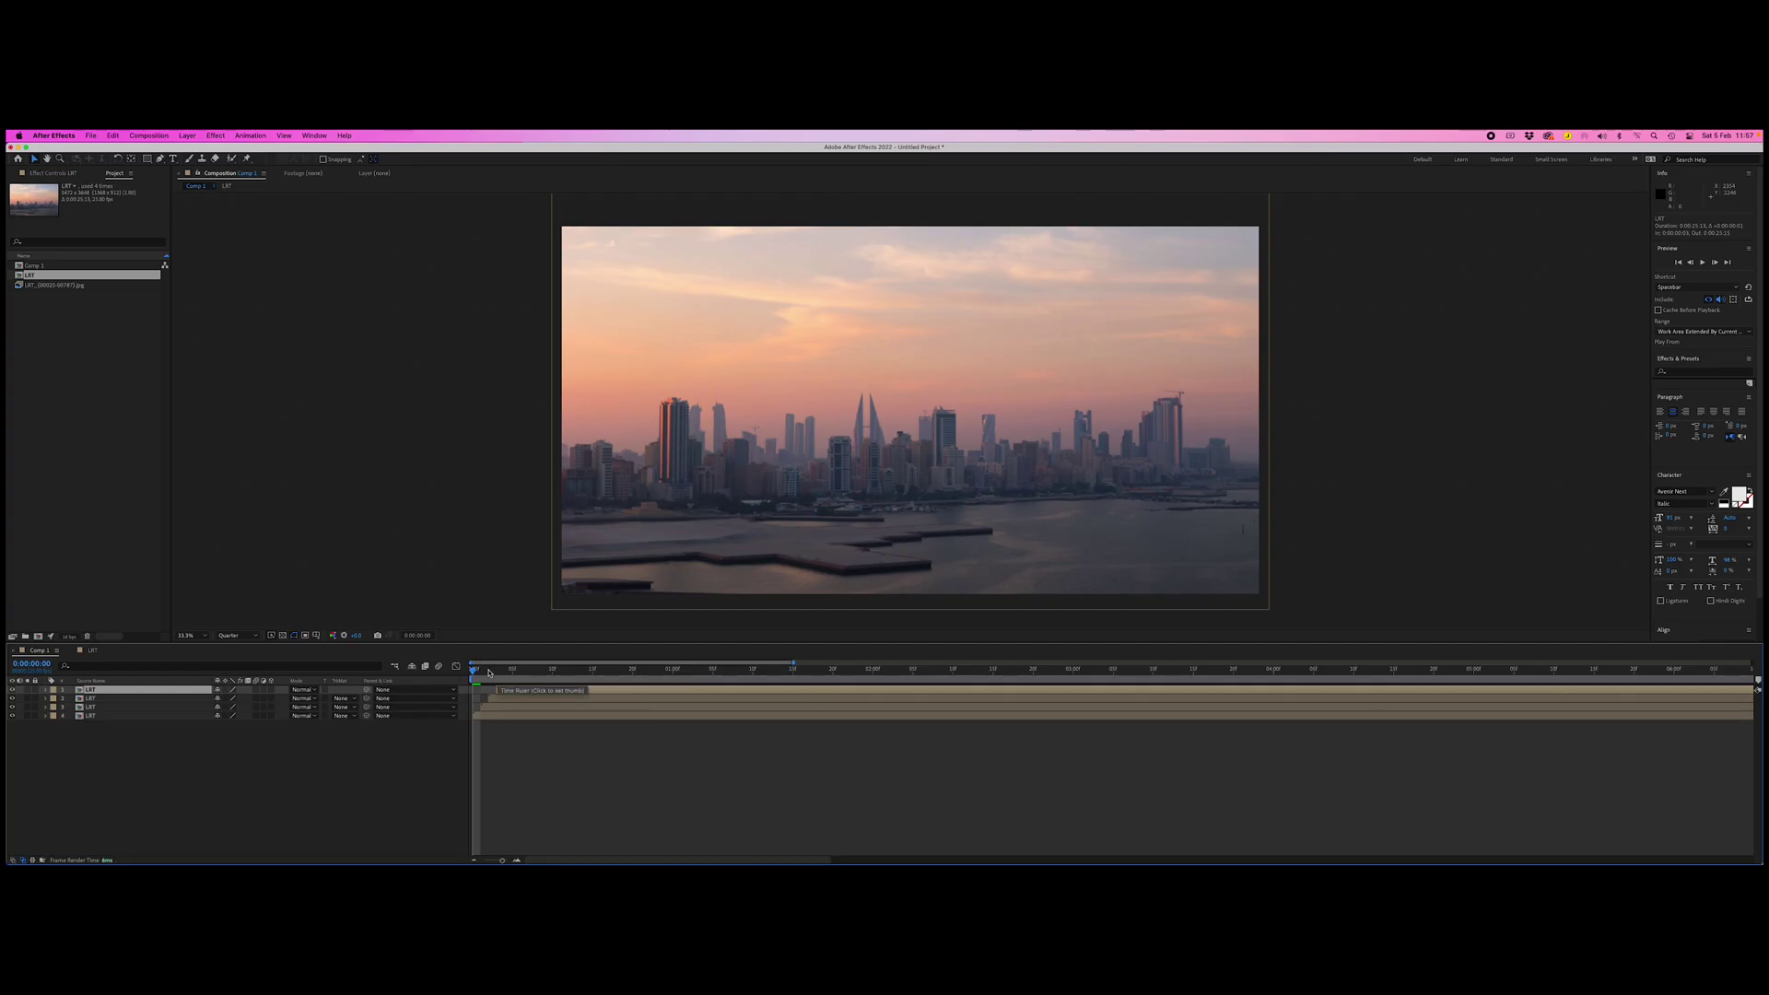
- Show the Opacity of the three LRT copies and set the third layer's opacity to 75%
{"action": "left_click_drag", "start_coordinate": [479, 672], "coordinate": [1309, 672]}
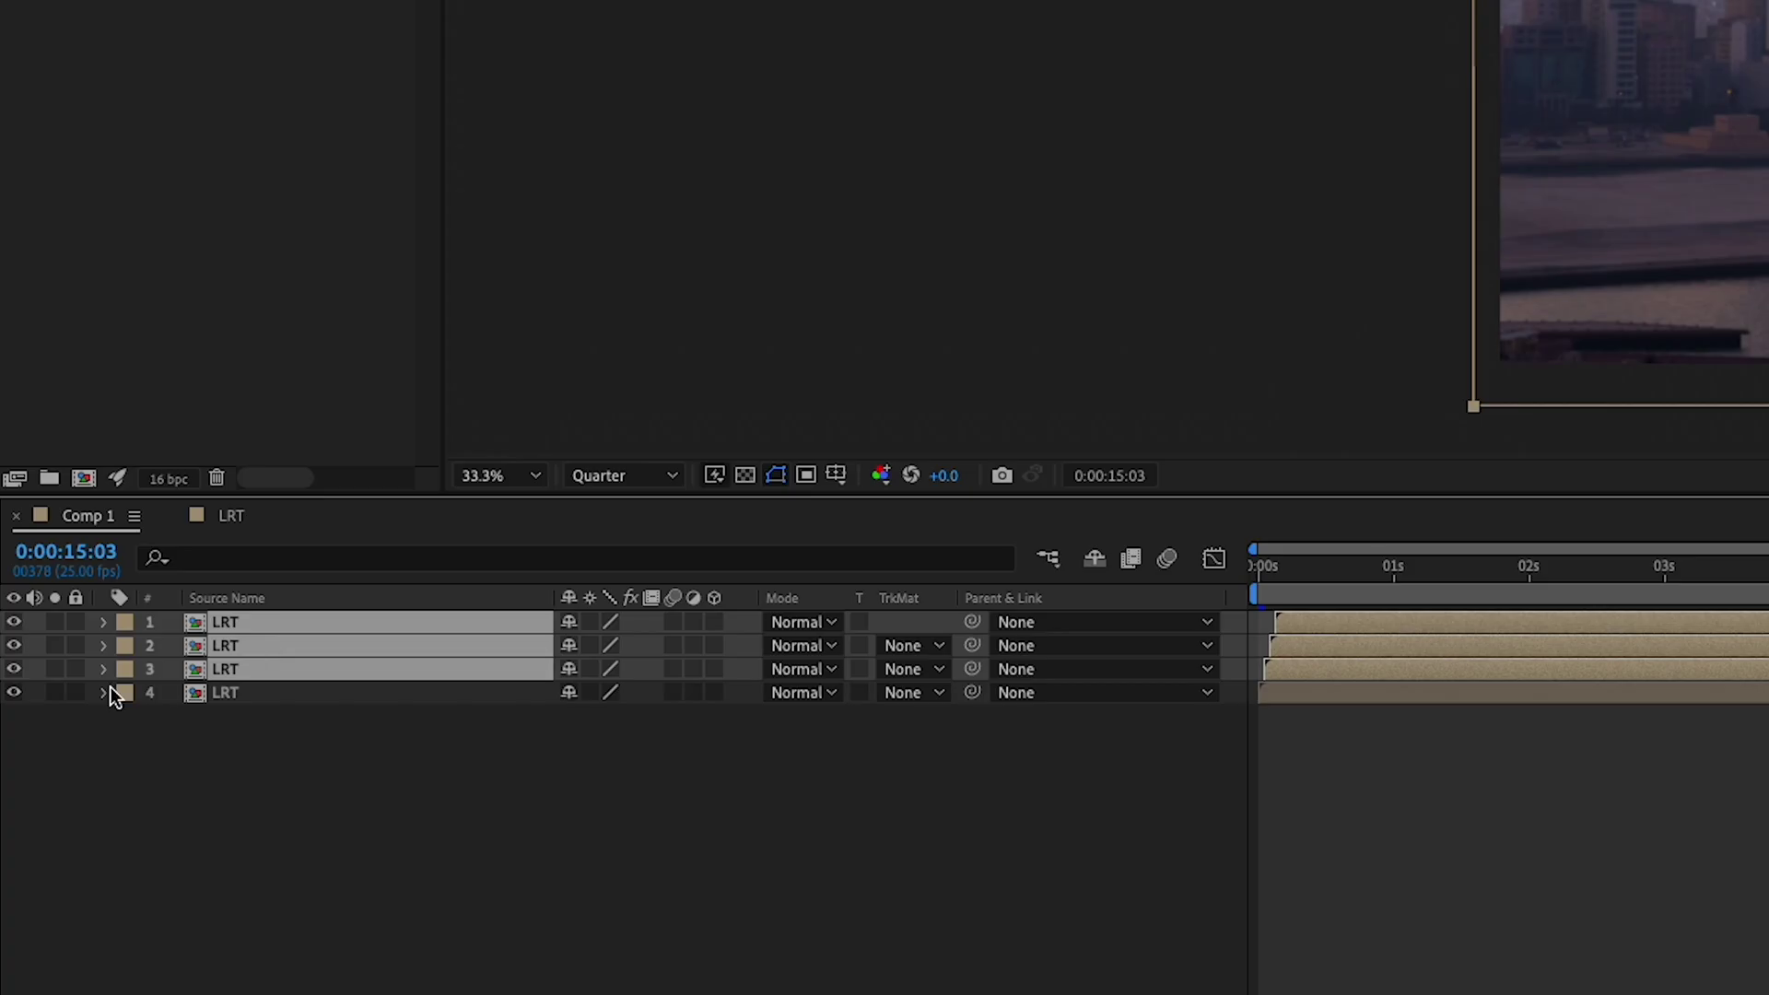
{"action": "left_click", "coordinate": [102, 676]}
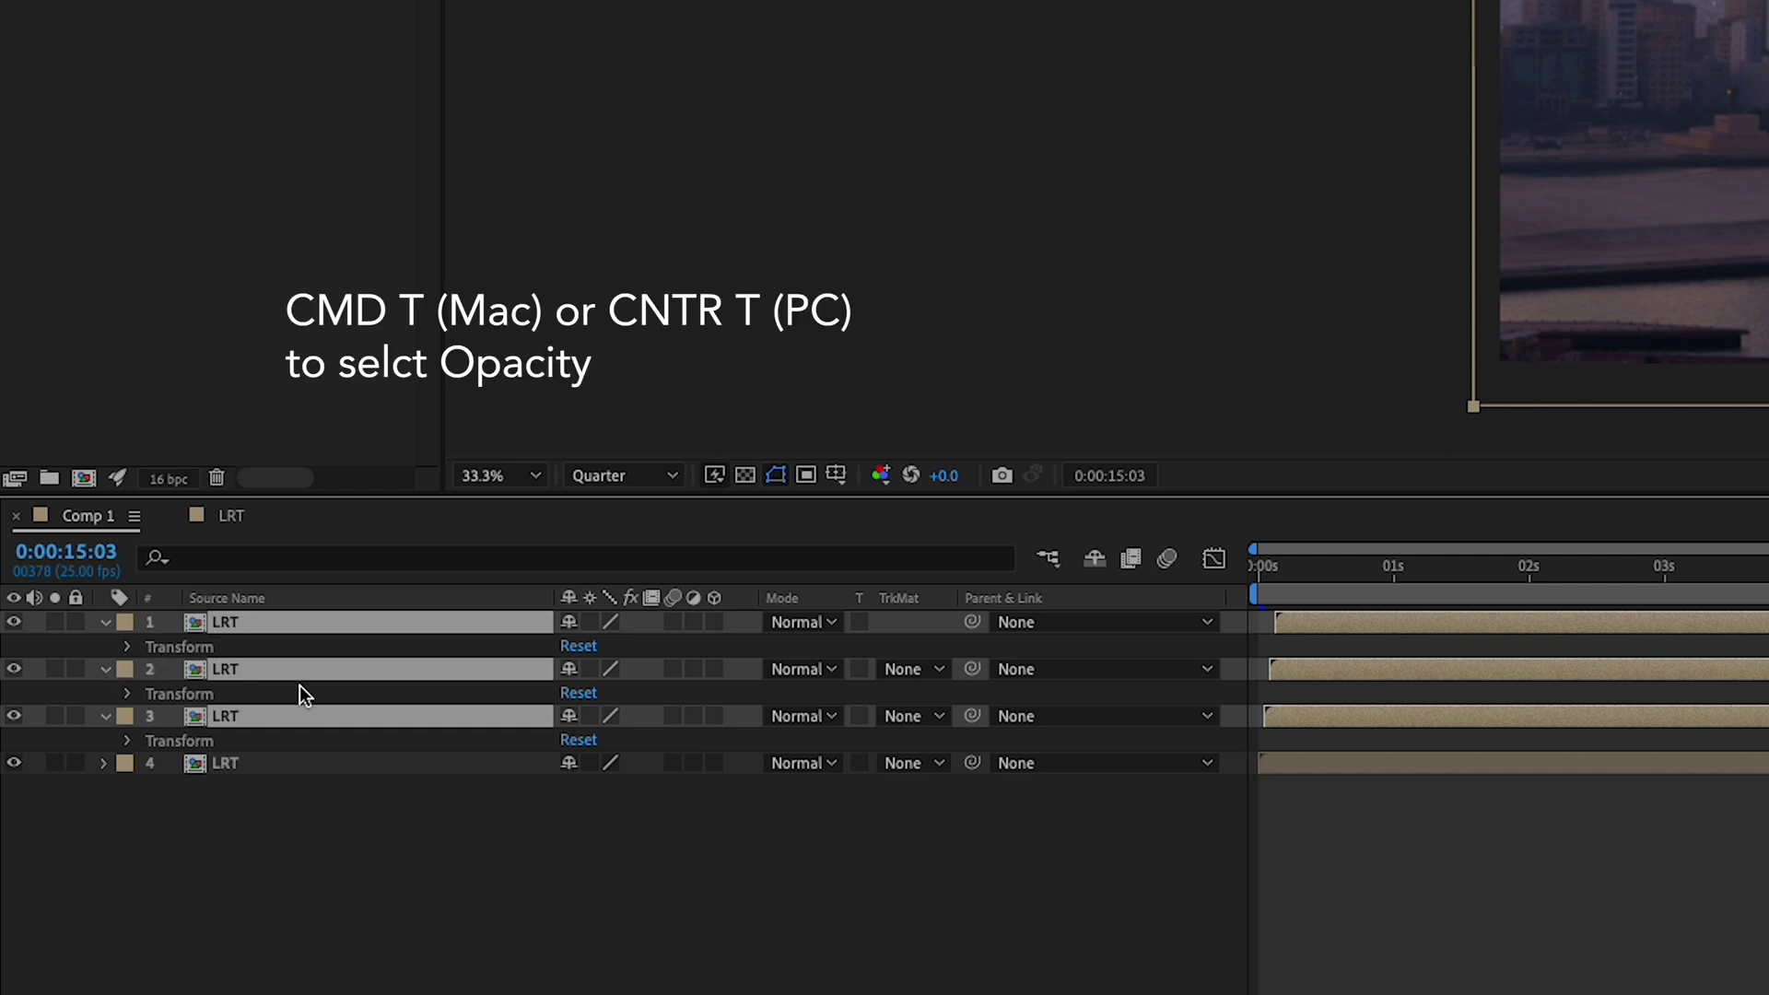
{"action": "key", "text": "t"}
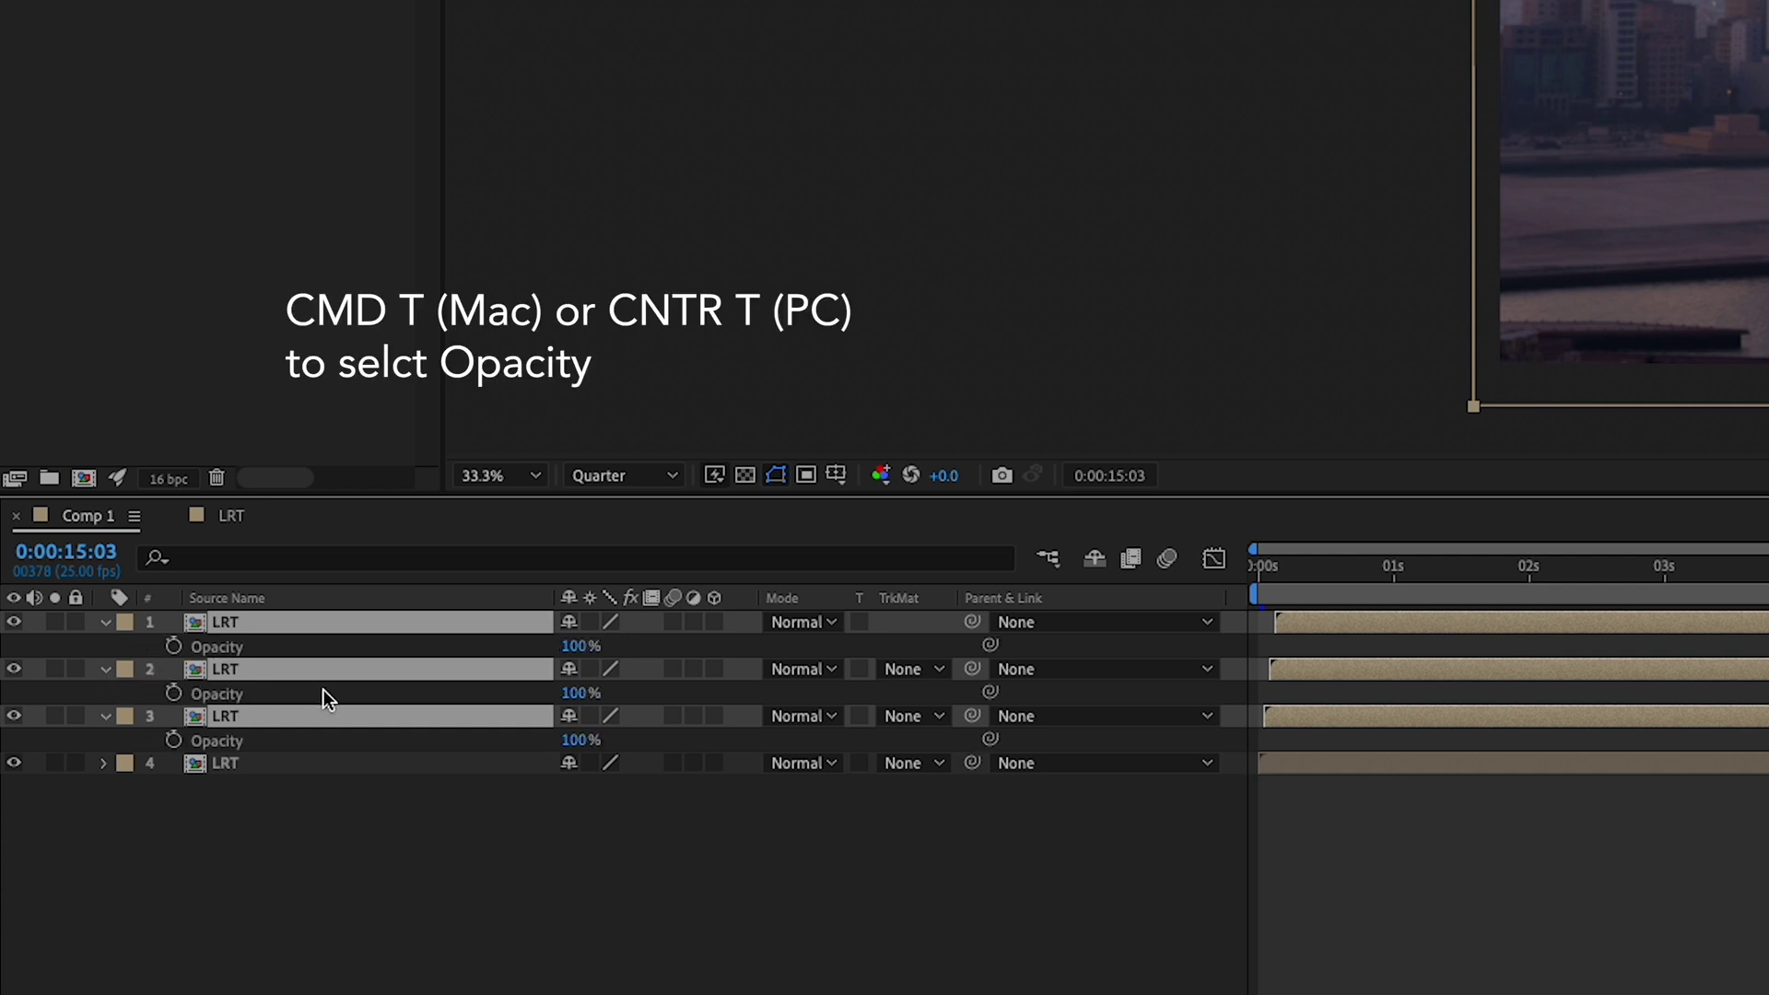
{"action": "left_click", "coordinate": [1281, 784]}
{"action": "left_click", "coordinate": [1291, 717]}
{"action": "left_click", "coordinate": [575, 741]}
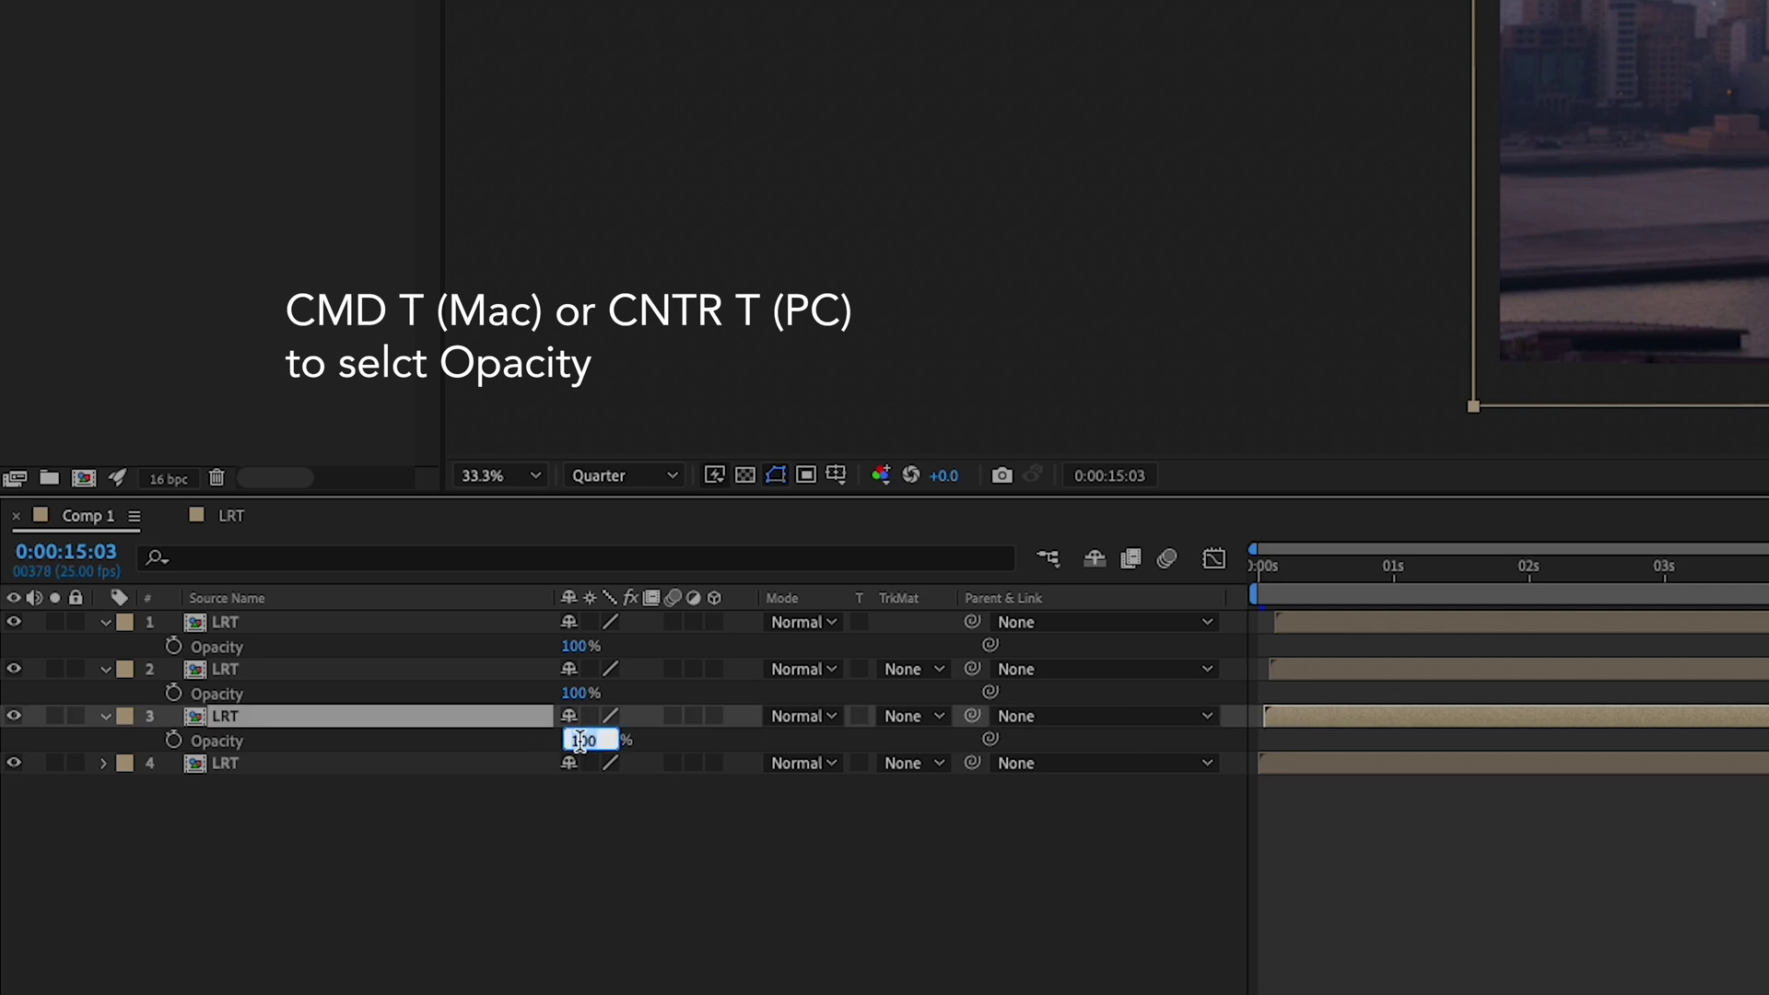
{"action": "type", "text": "75"}
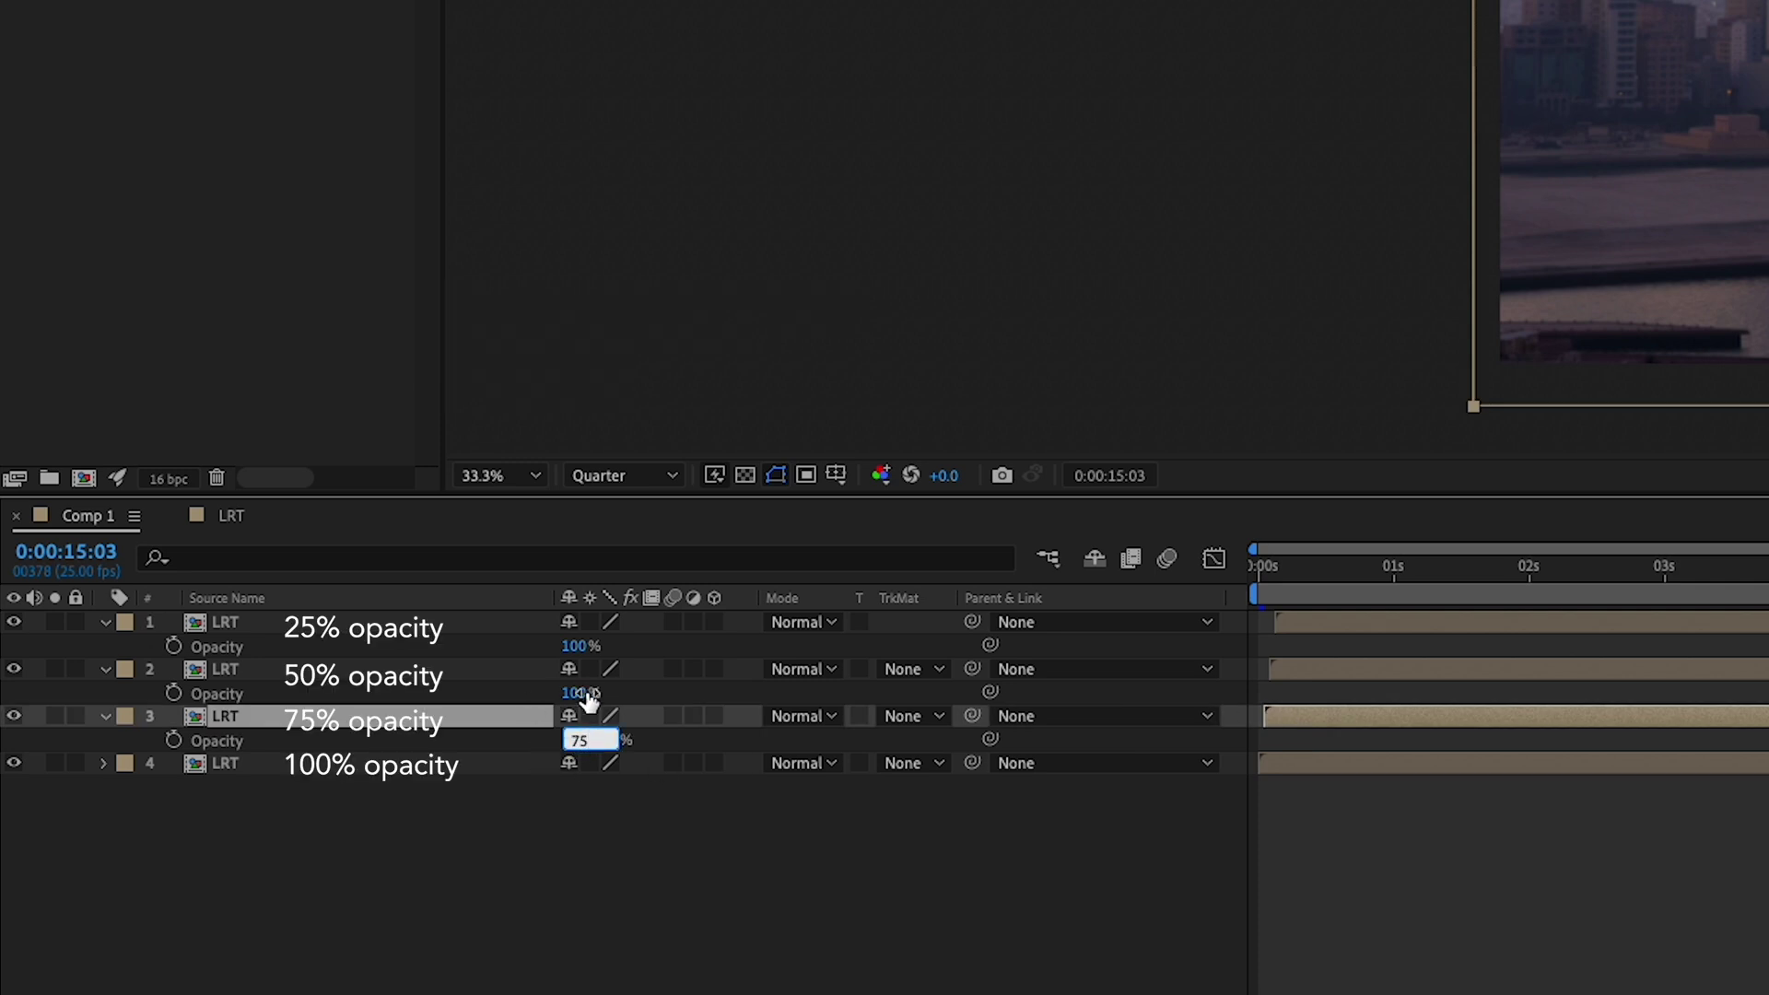
- Set the second LRT layer's opacity to 50% and the top layer's to 25%
{"action": "left_click", "coordinate": [587, 694]}
{"action": "type", "text": "50"}
{"action": "key", "text": "Return"}
{"action": "left_click", "coordinate": [579, 647]}
{"action": "type", "text": "25"}
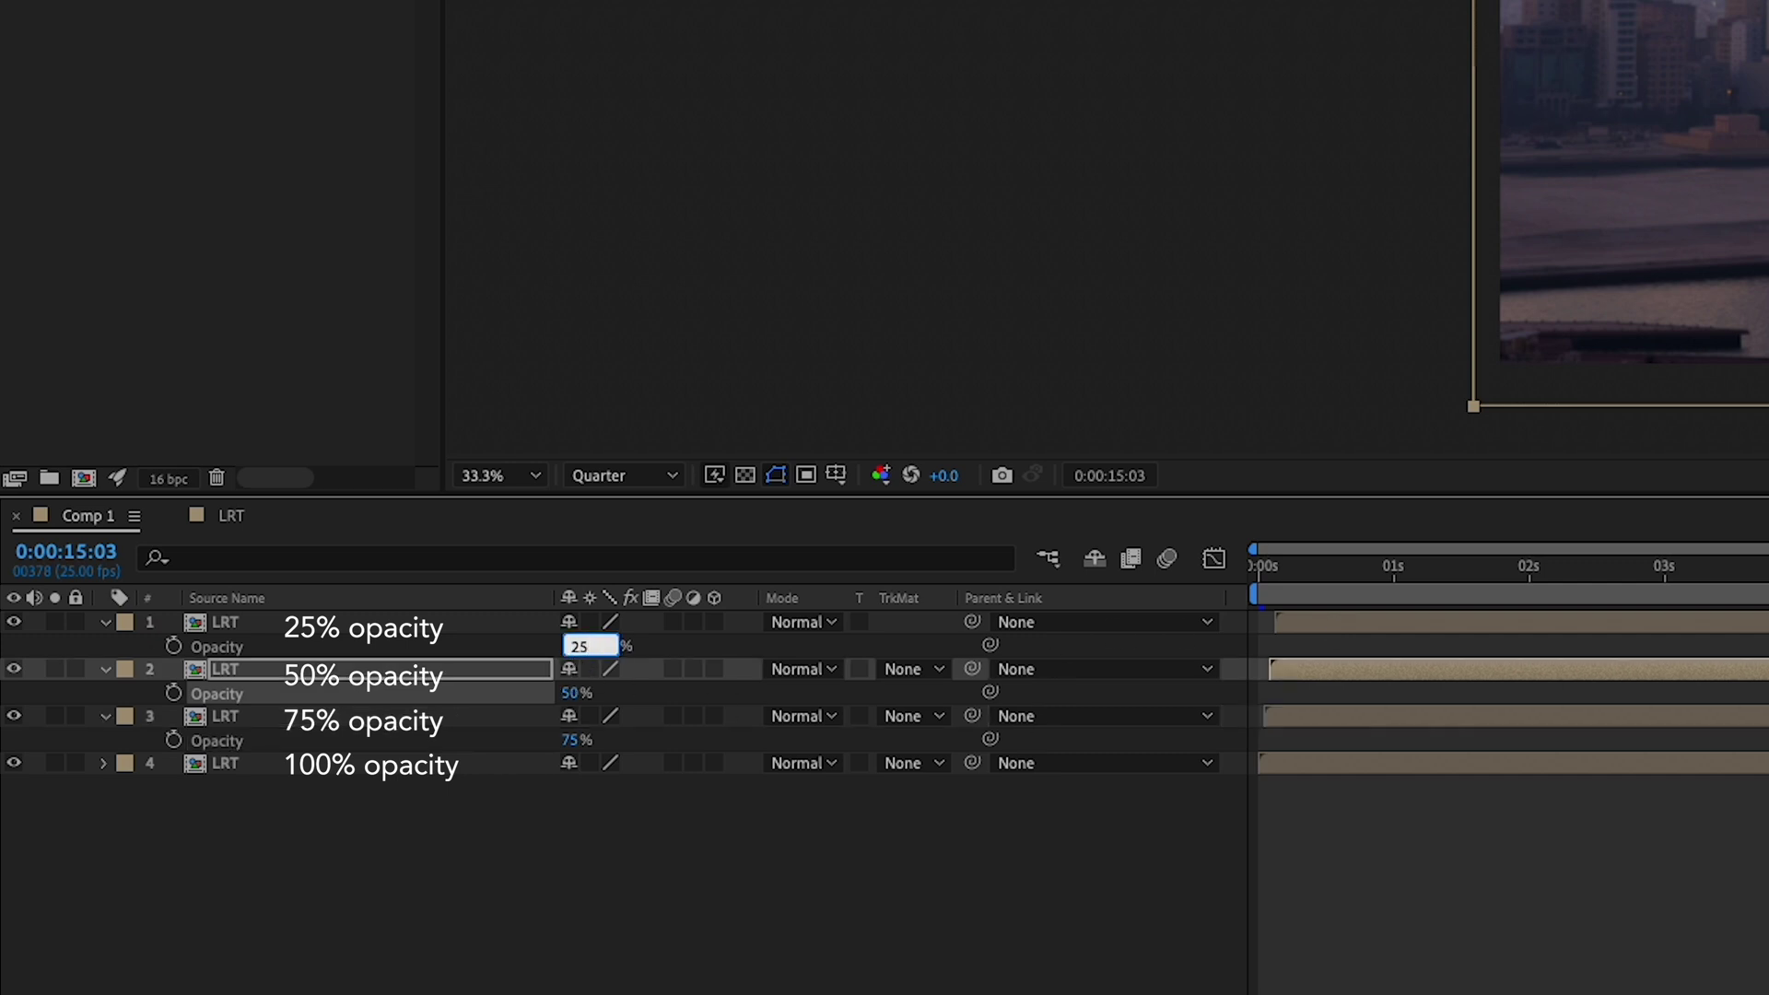
{"action": "key", "text": "Return"}
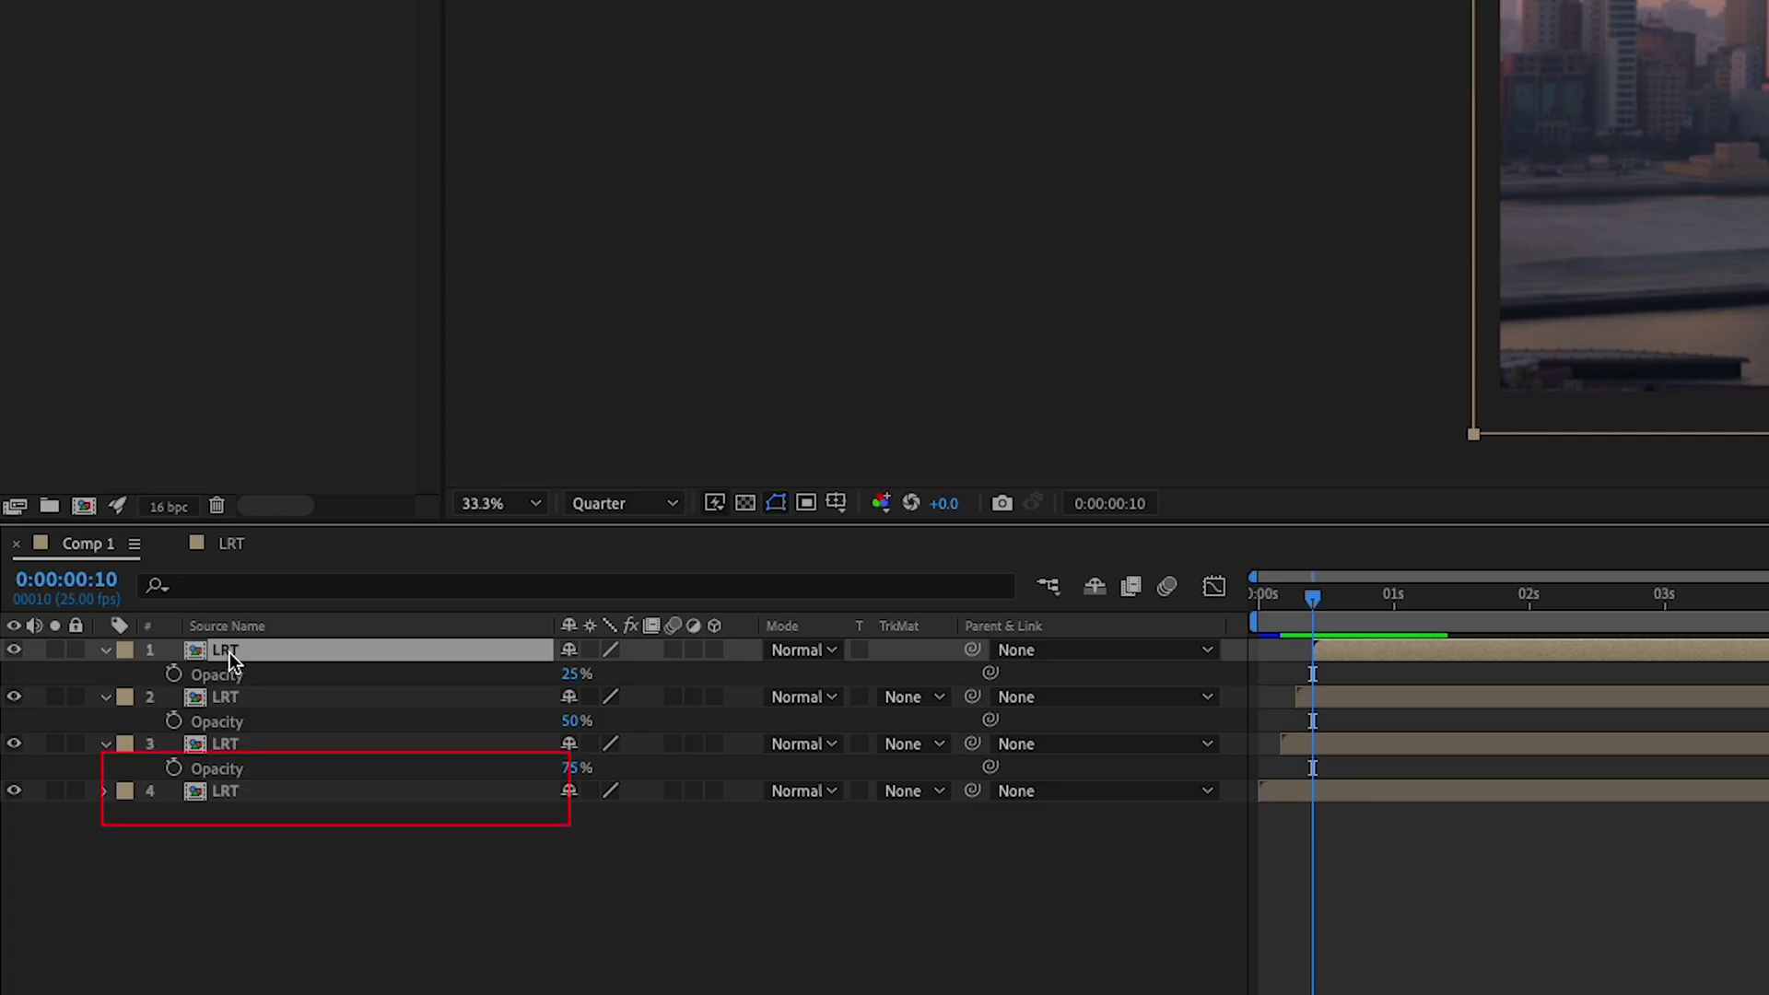
- Duplicate the full-opacity base LRT layer, place the copy at the top of the stack and add a new mask to it
{"action": "key", "text": "super+d"}
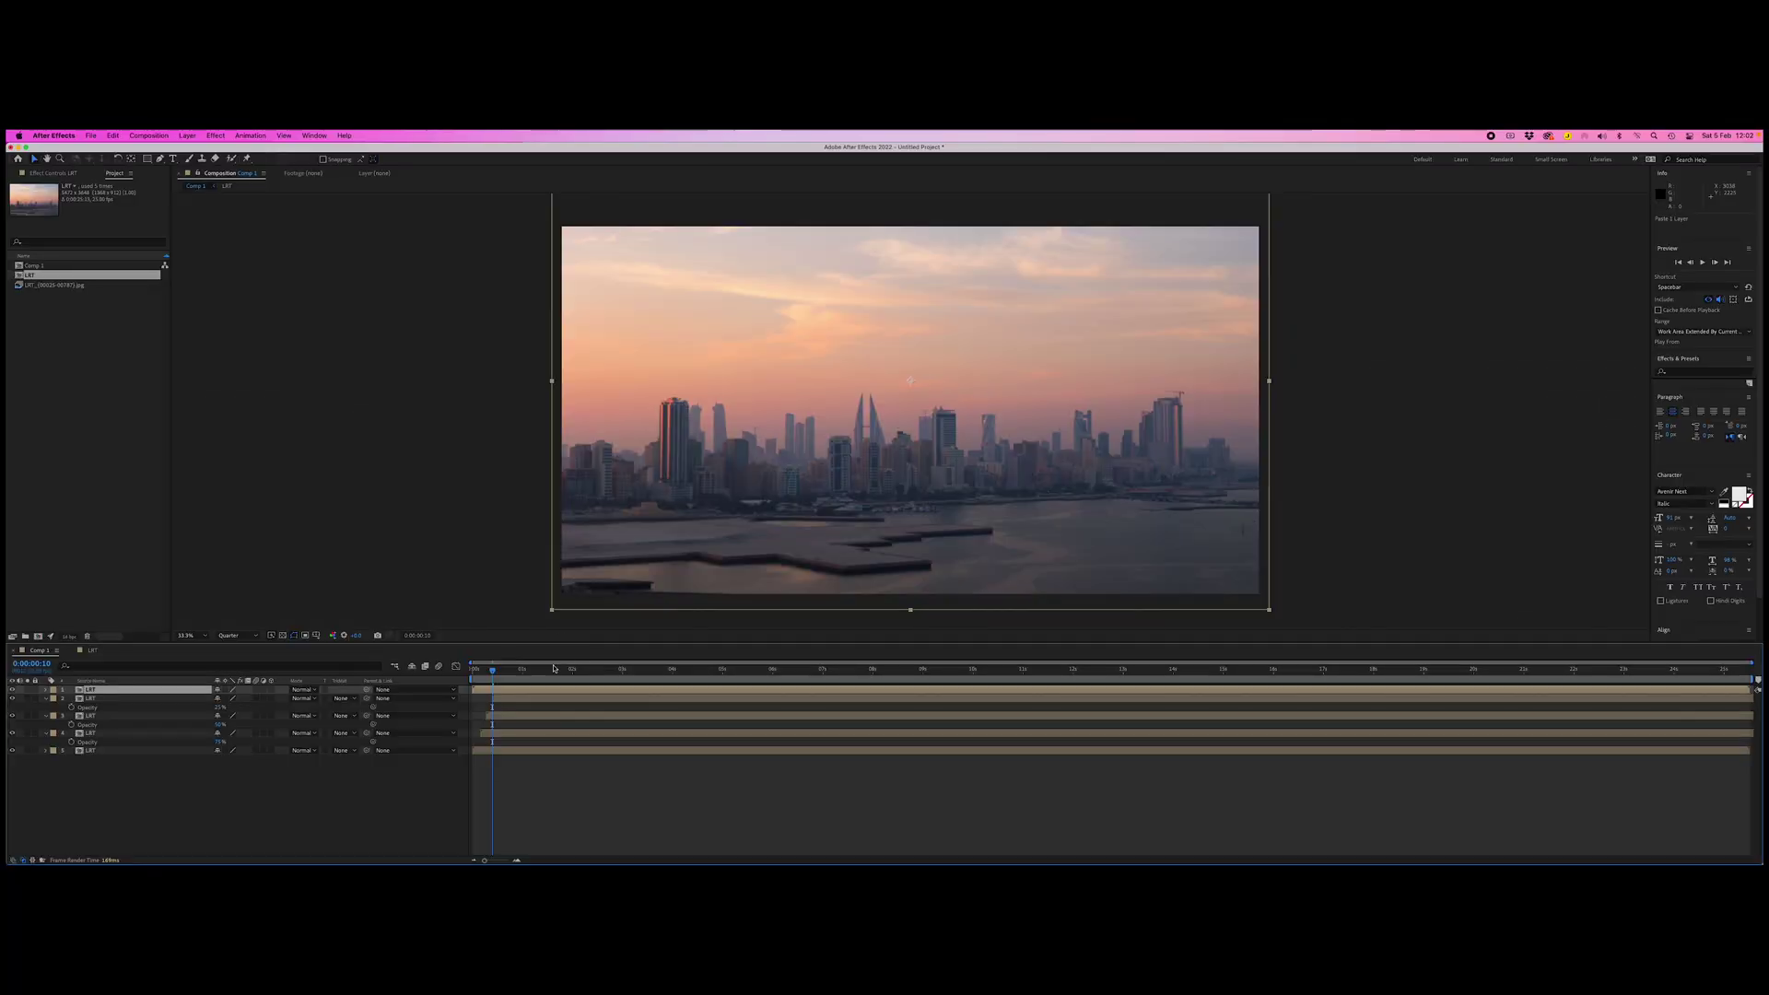
{"action": "right_click", "coordinate": [173, 689]}
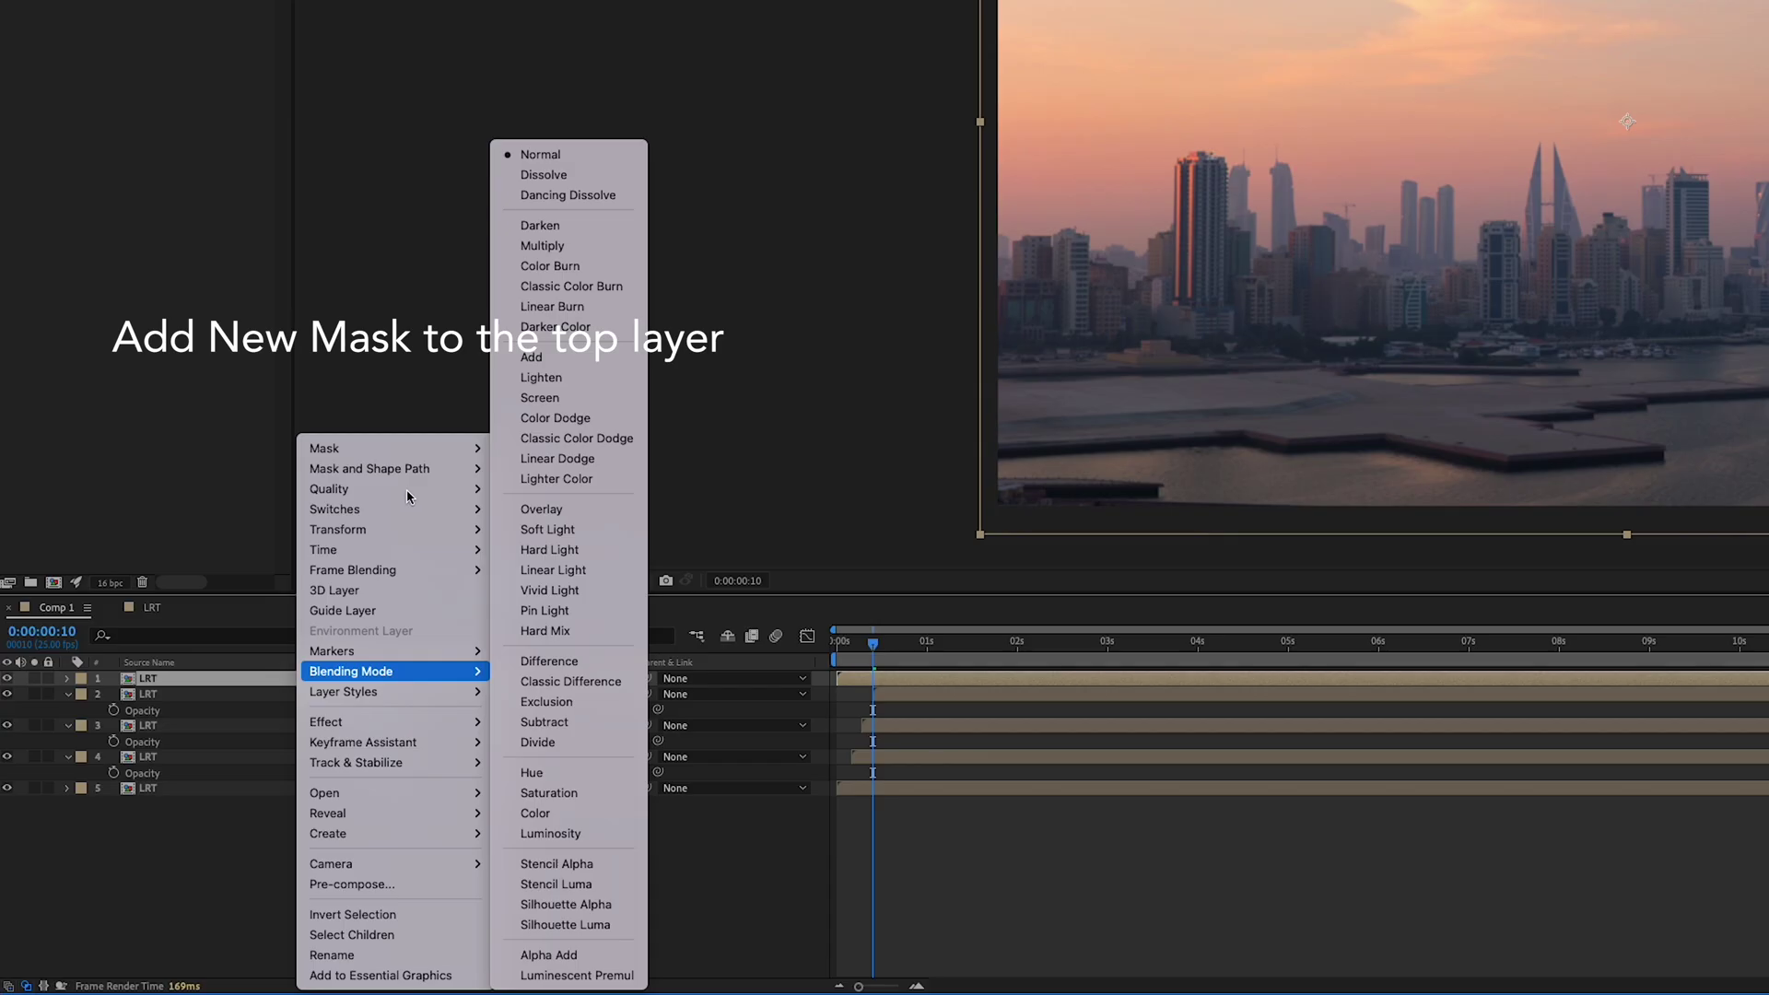
{"action": "mouse_move", "coordinate": [184, 559]}
{"action": "left_click", "coordinate": [347, 559]}
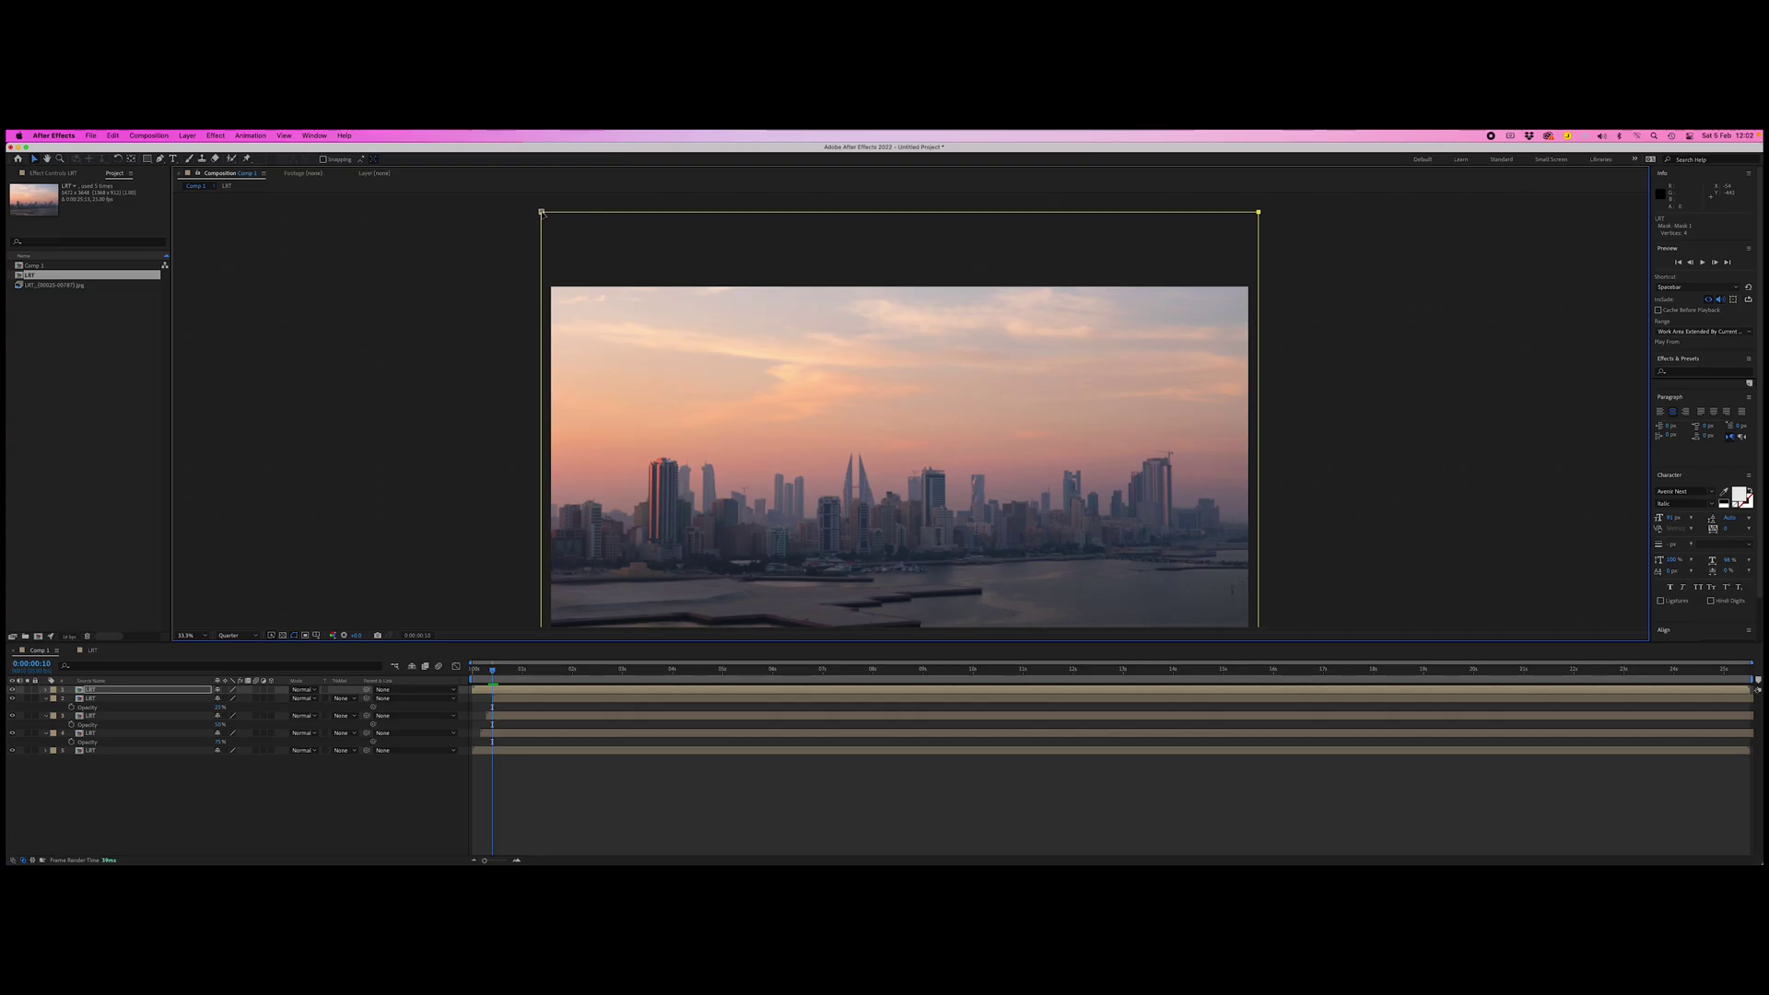
- Lower the mask's upper corners to the shoreline so it encloses the water, and hide the other LRT layers
{"action": "left_click_drag", "start_coordinate": [542, 212], "coordinate": [542, 557]}
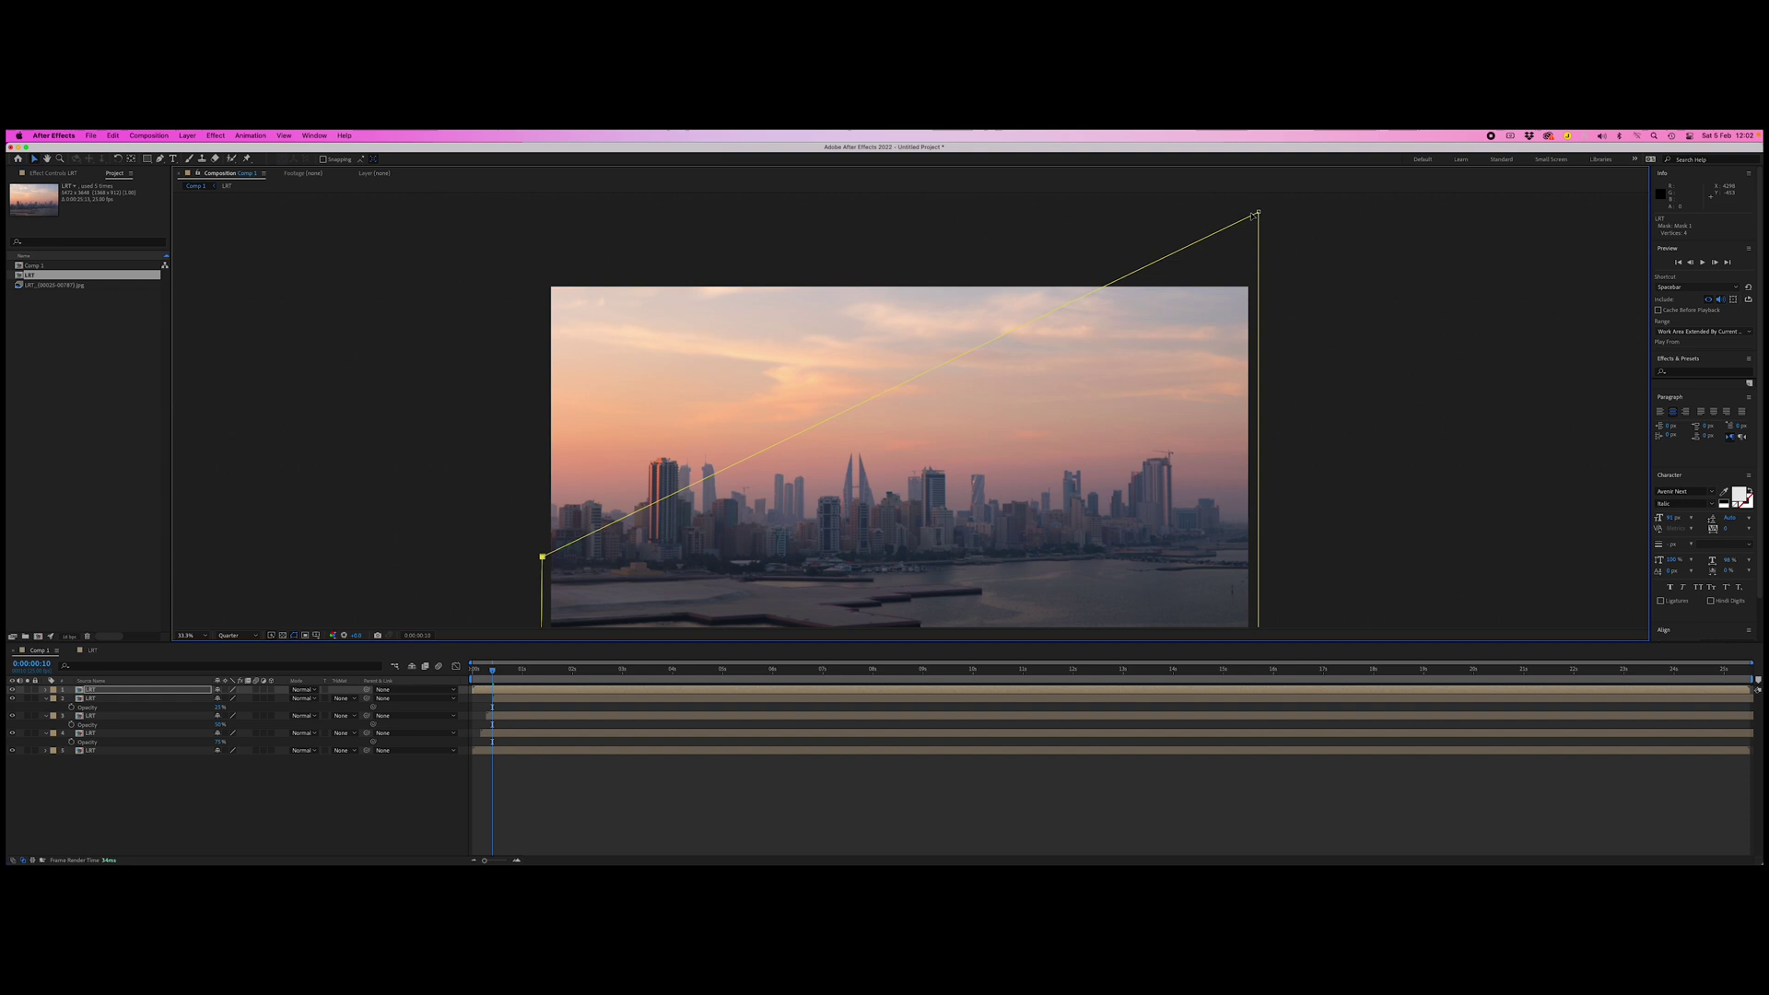
{"action": "left_click_drag", "start_coordinate": [1259, 213], "coordinate": [1264, 545]}
{"action": "left_click_drag", "start_coordinate": [1032, 463], "coordinate": [1003, 370]}
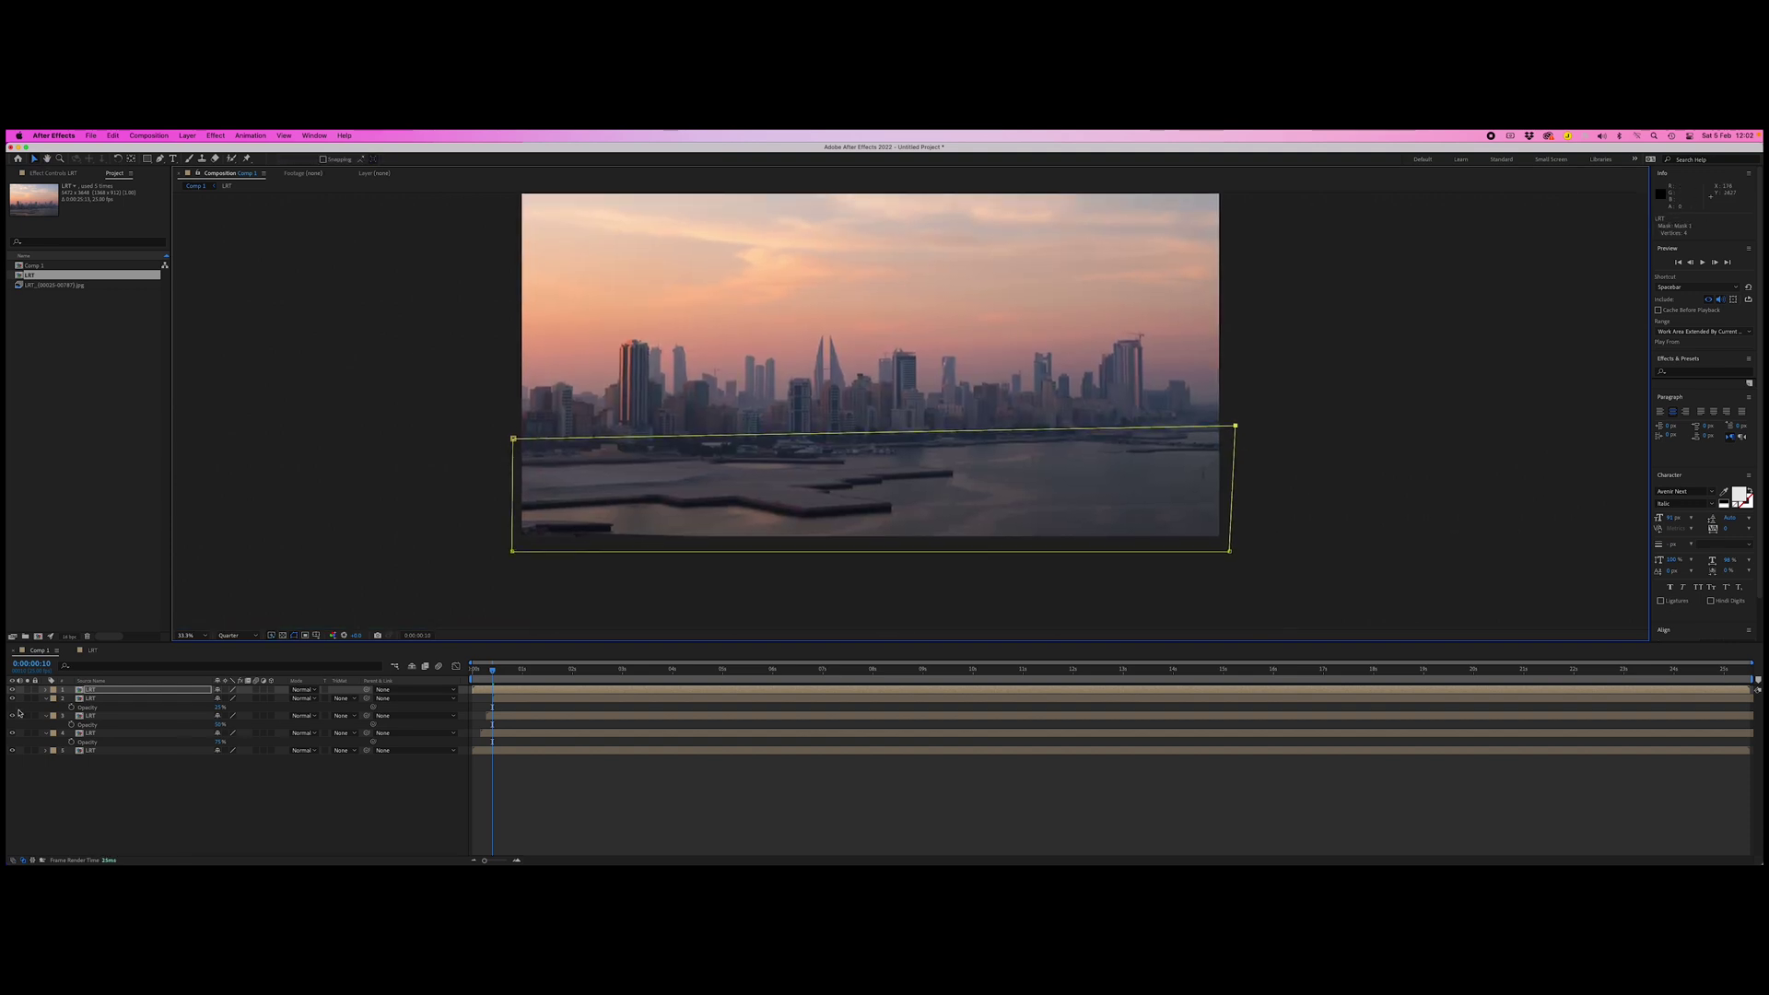
{"action": "left_click_drag", "start_coordinate": [12, 715], "coordinate": [12, 750]}
{"action": "scroll", "coordinate": [438, 422], "scroll_direction": "left", "scroll_amount": 3}
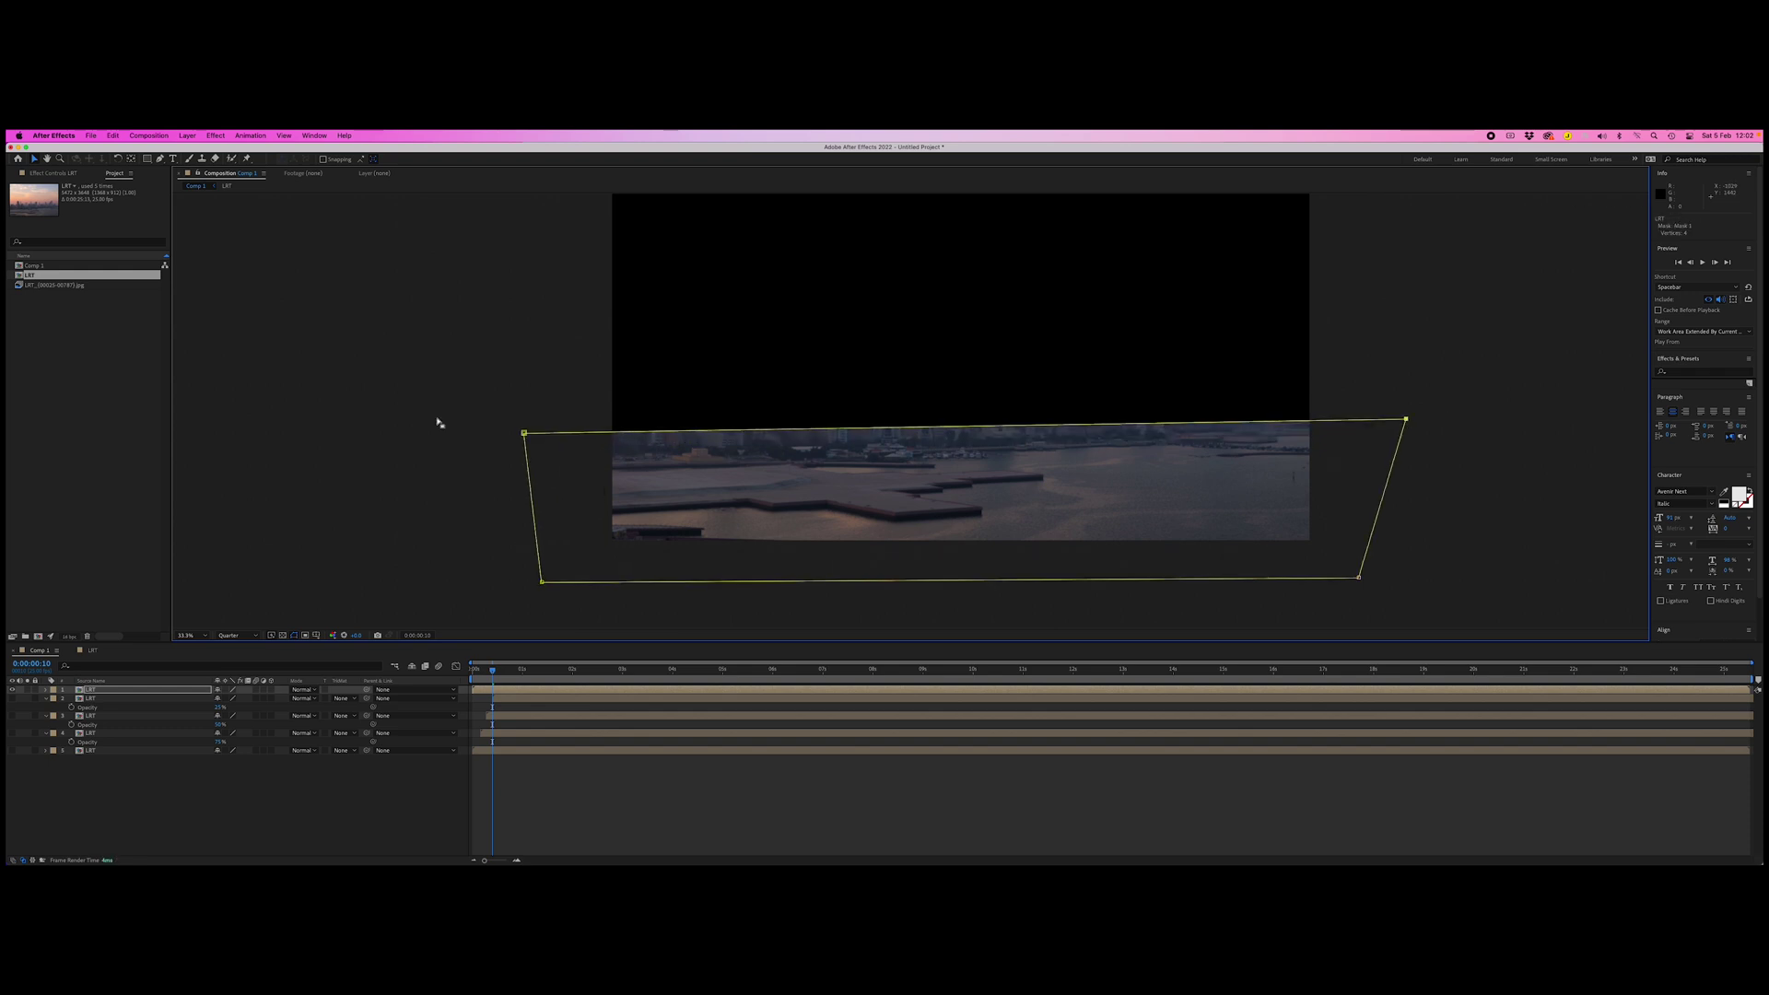
- Add points along the mask's upper edge with the Pen tool and bend the edge to follow the shoreline
{"action": "key", "text": "g"}
{"action": "left_click", "coordinate": [1066, 425]}
{"action": "left_click", "coordinate": [1171, 423]}
{"action": "left_click", "coordinate": [1299, 421]}
{"action": "left_click", "coordinate": [1373, 421]}
{"action": "left_click_drag", "start_coordinate": [1066, 425], "coordinate": [1067, 432]}
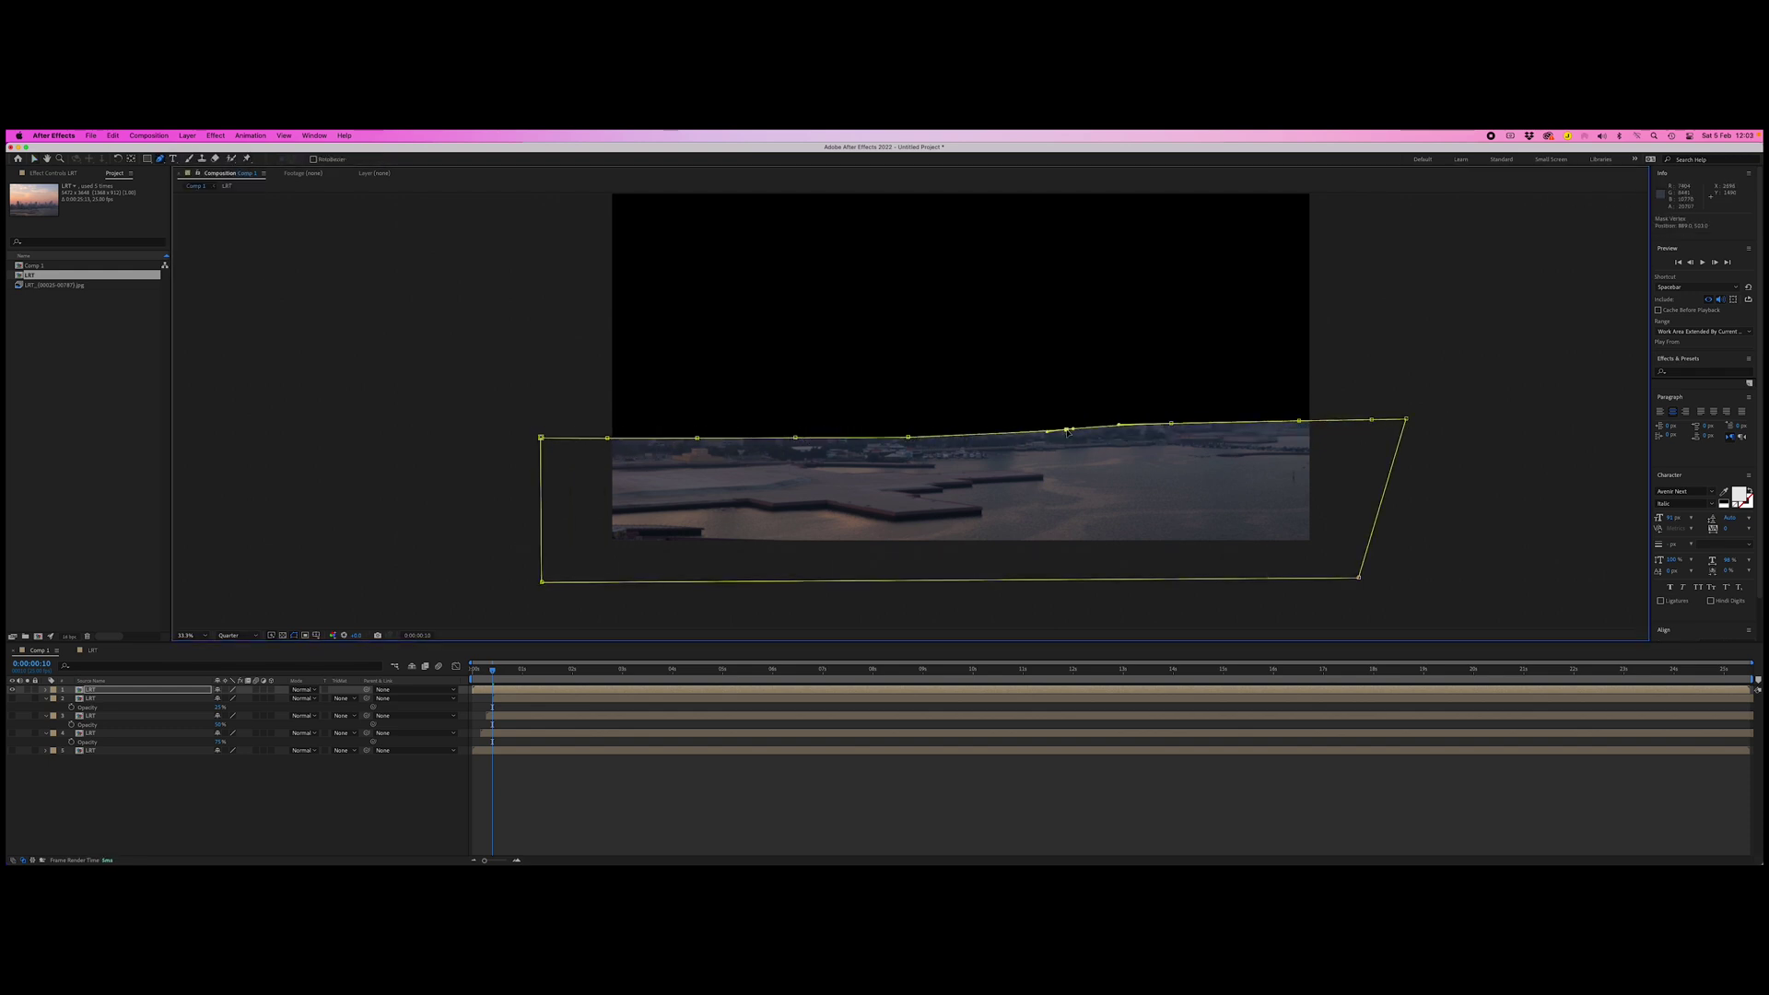
- Set Mask 1's mode to None and refine its shoreline points, pulling the outer corners farther outside the frame
{"action": "left_click", "coordinate": [47, 689]}
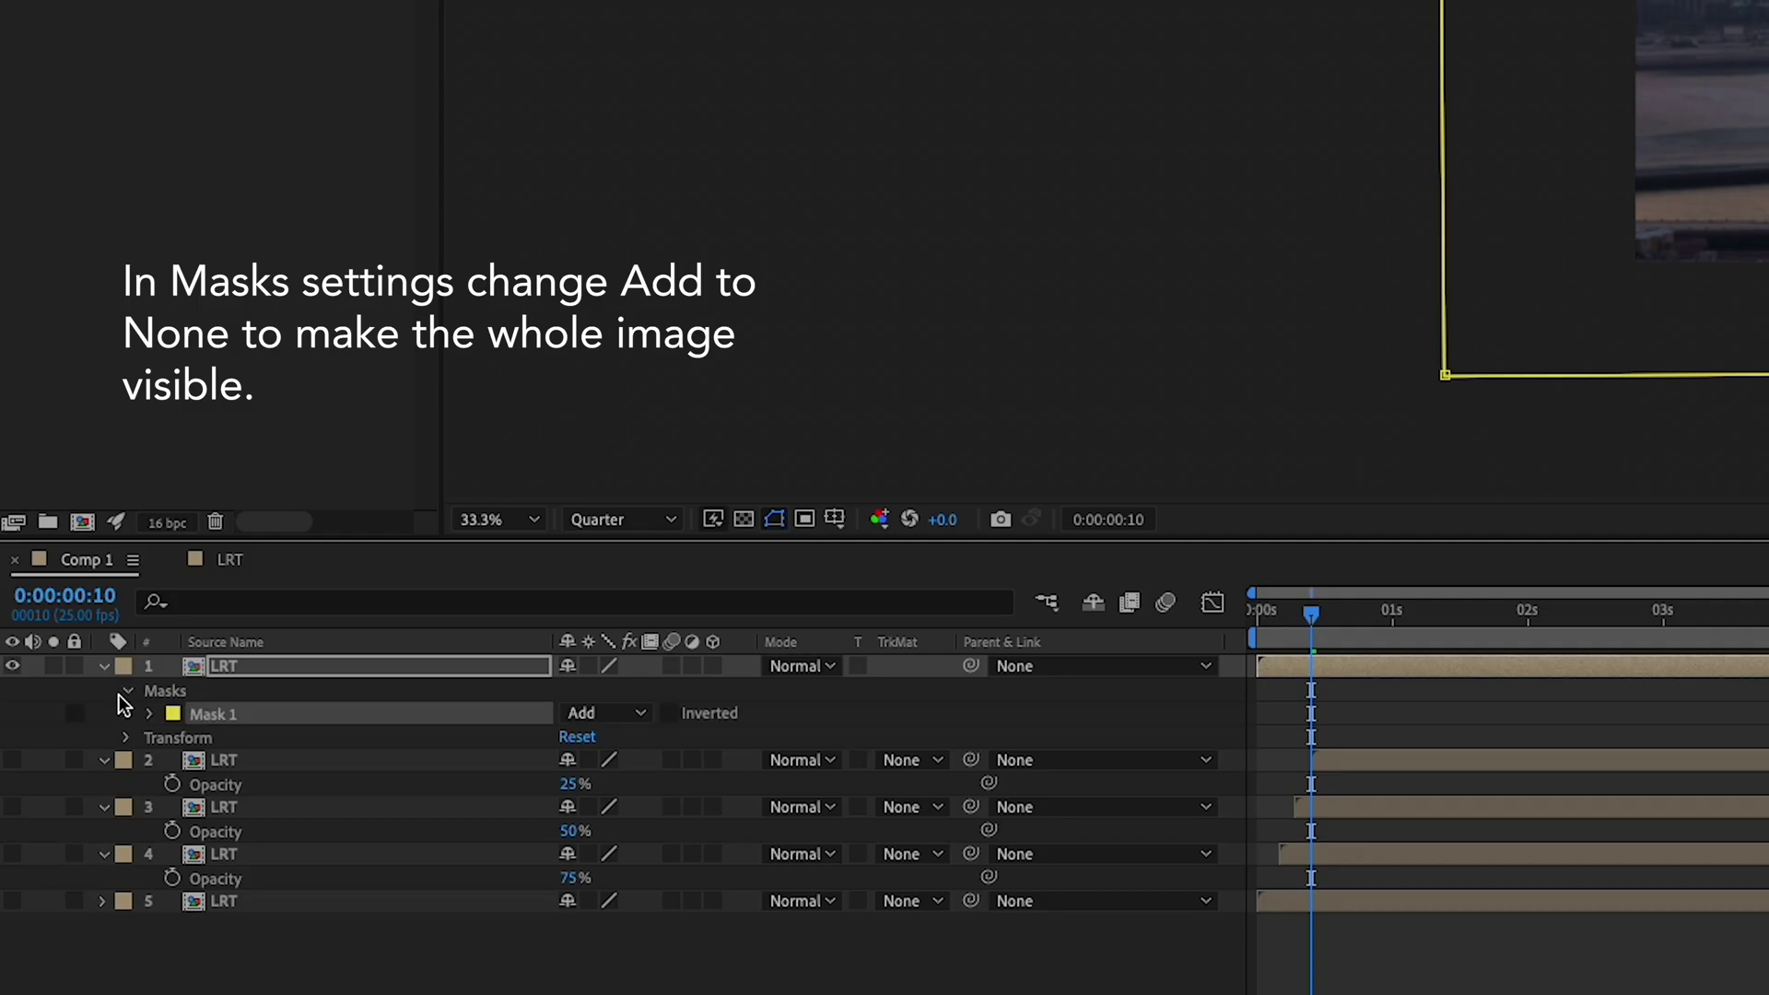
{"action": "left_click", "coordinate": [611, 717]}
{"action": "left_click", "coordinate": [612, 740]}
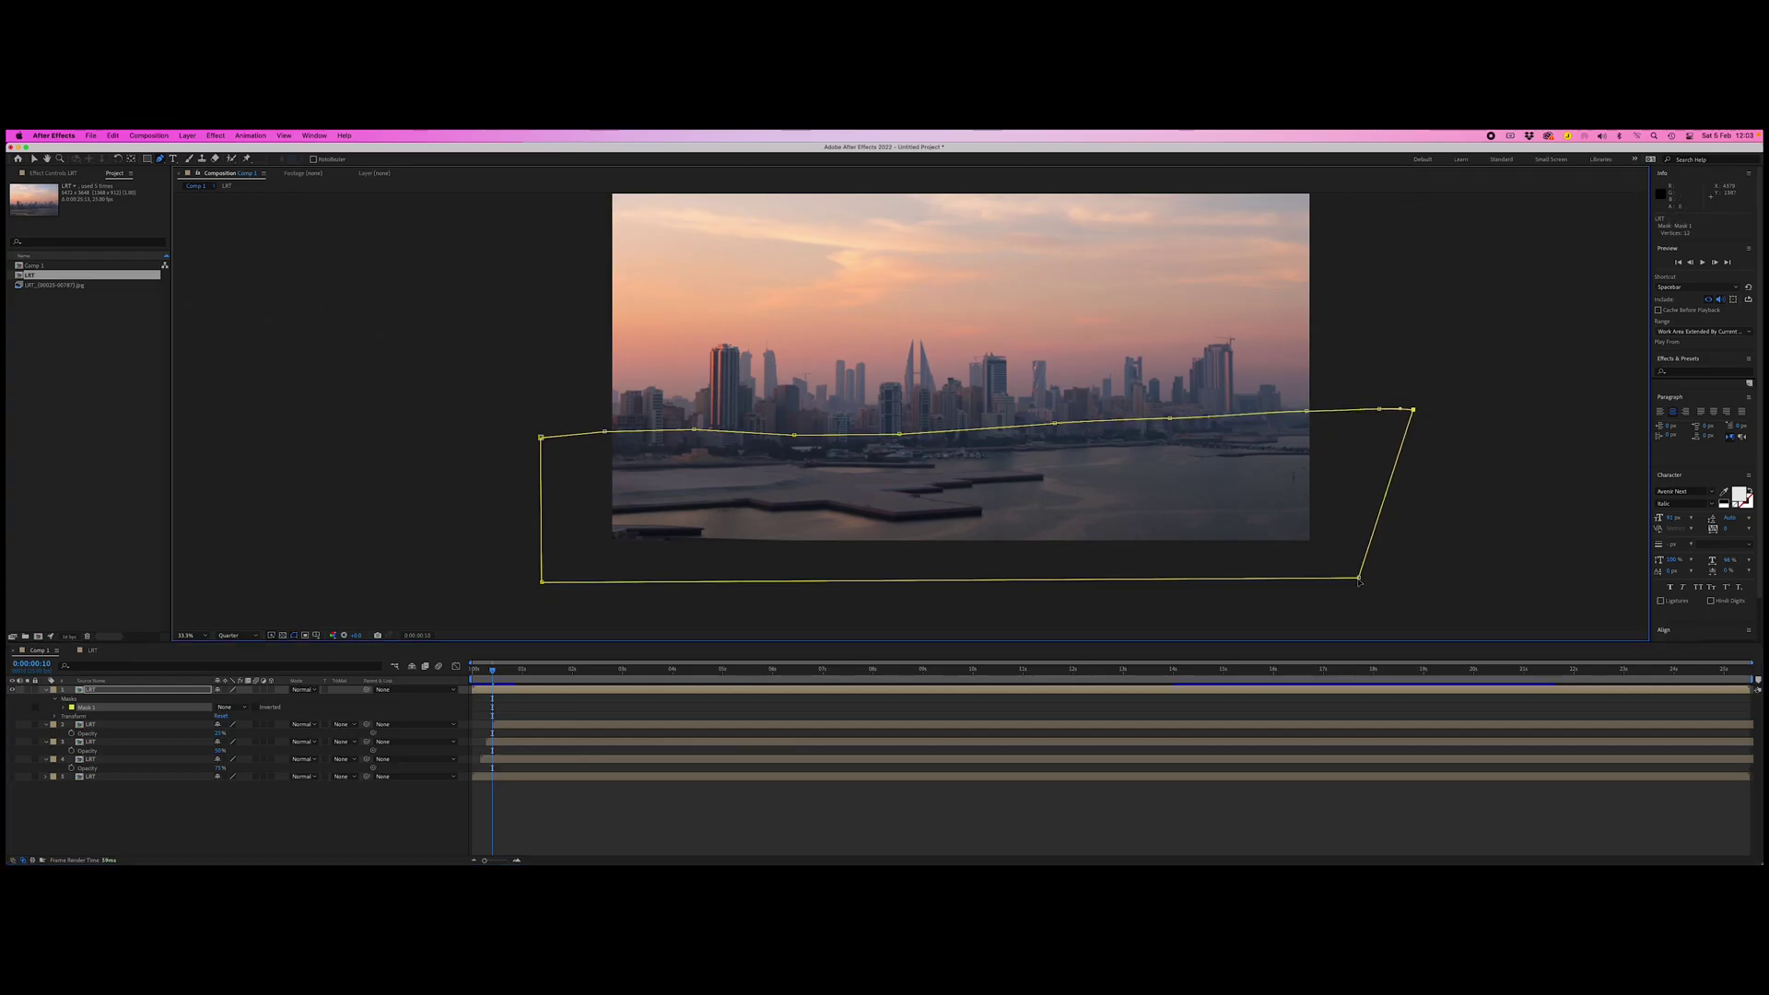
{"action": "left_click_drag", "start_coordinate": [1359, 579], "coordinate": [1384, 592]}
{"action": "left_click_drag", "start_coordinate": [542, 581], "coordinate": [525, 595]}
{"action": "left_click_drag", "start_coordinate": [542, 437], "coordinate": [526, 439]}
{"action": "left_click_drag", "start_coordinate": [693, 430], "coordinate": [689, 437]}
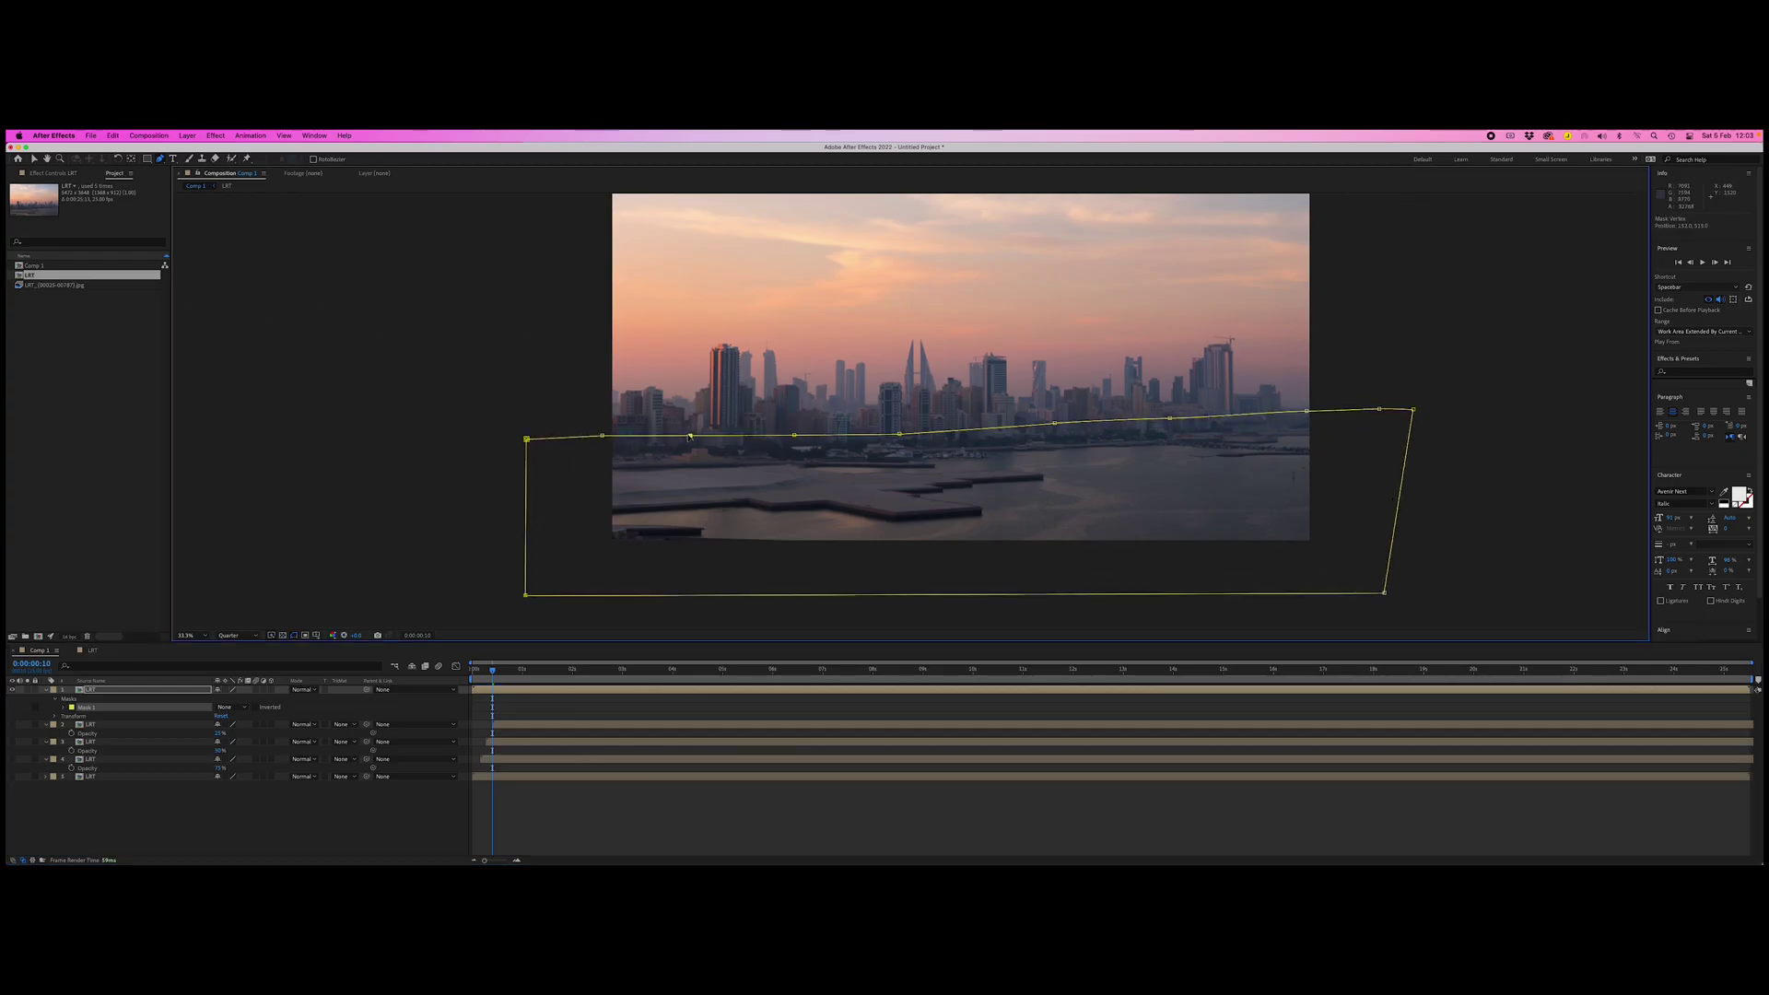
{"action": "left_click_drag", "start_coordinate": [900, 433], "coordinate": [895, 432]}
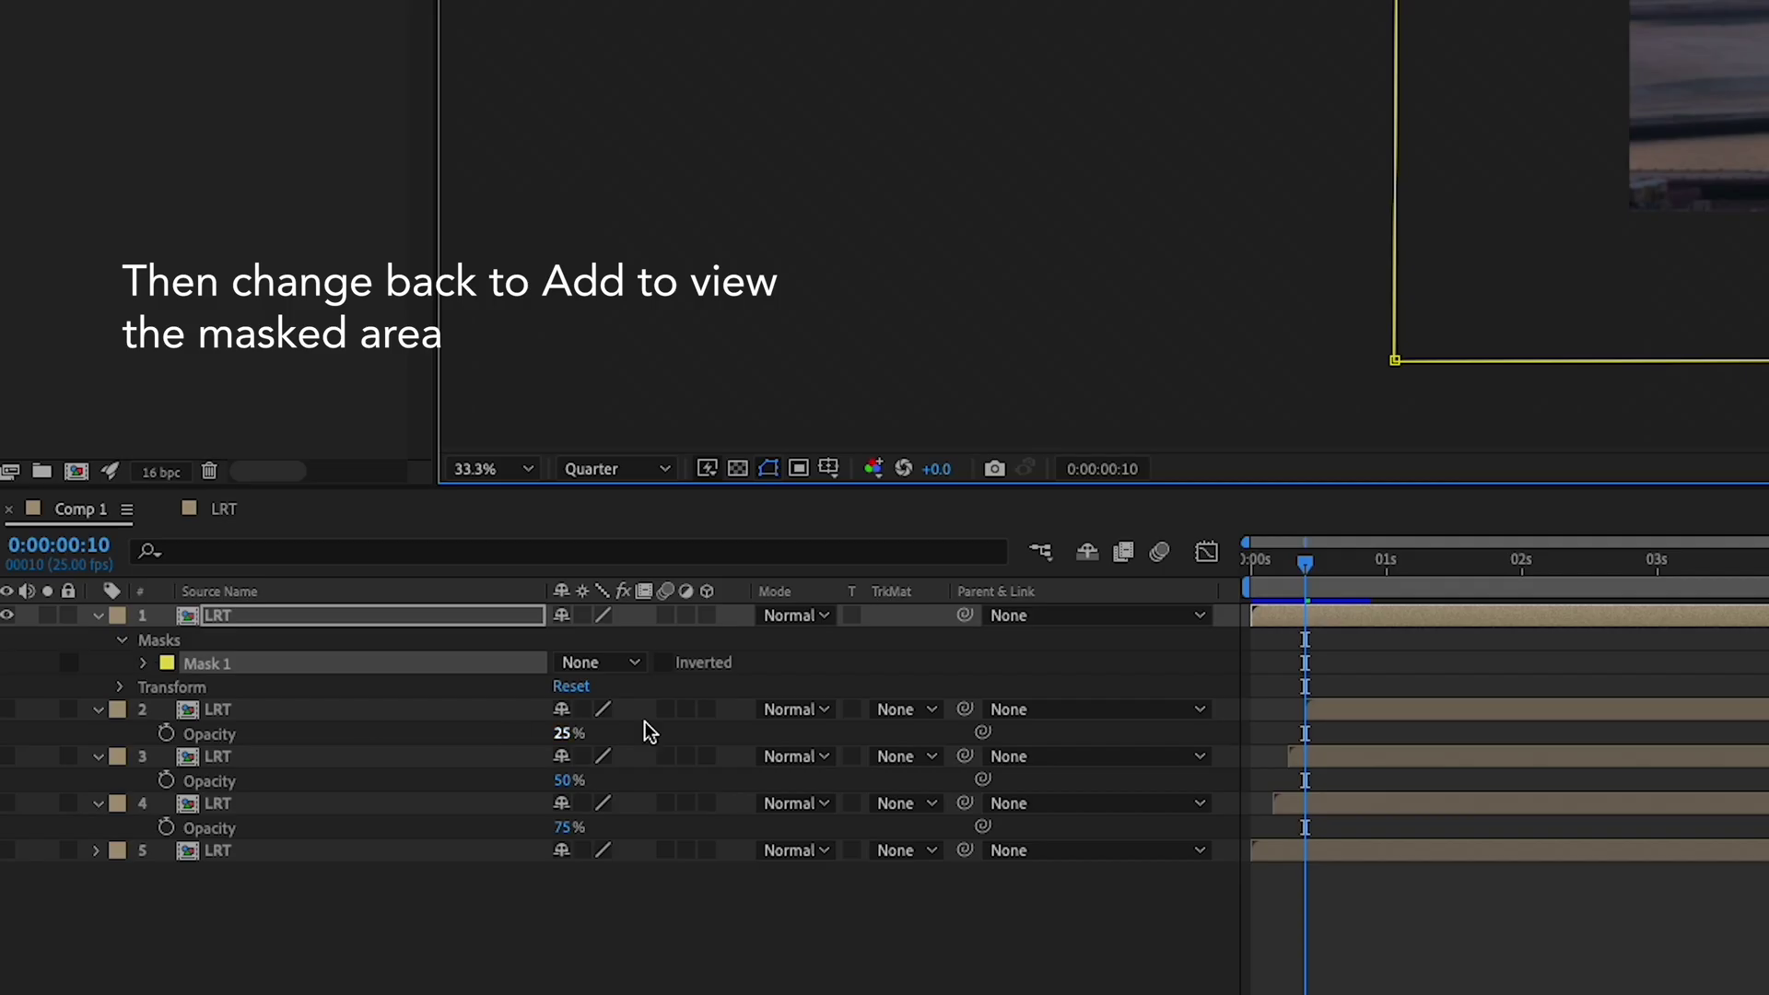
- Set Mask 1's mode back to Add and feather it by 200 pixels, then adjust the feather value again
{"action": "left_click", "coordinate": [245, 708]}
{"action": "left_click", "coordinate": [643, 719]}
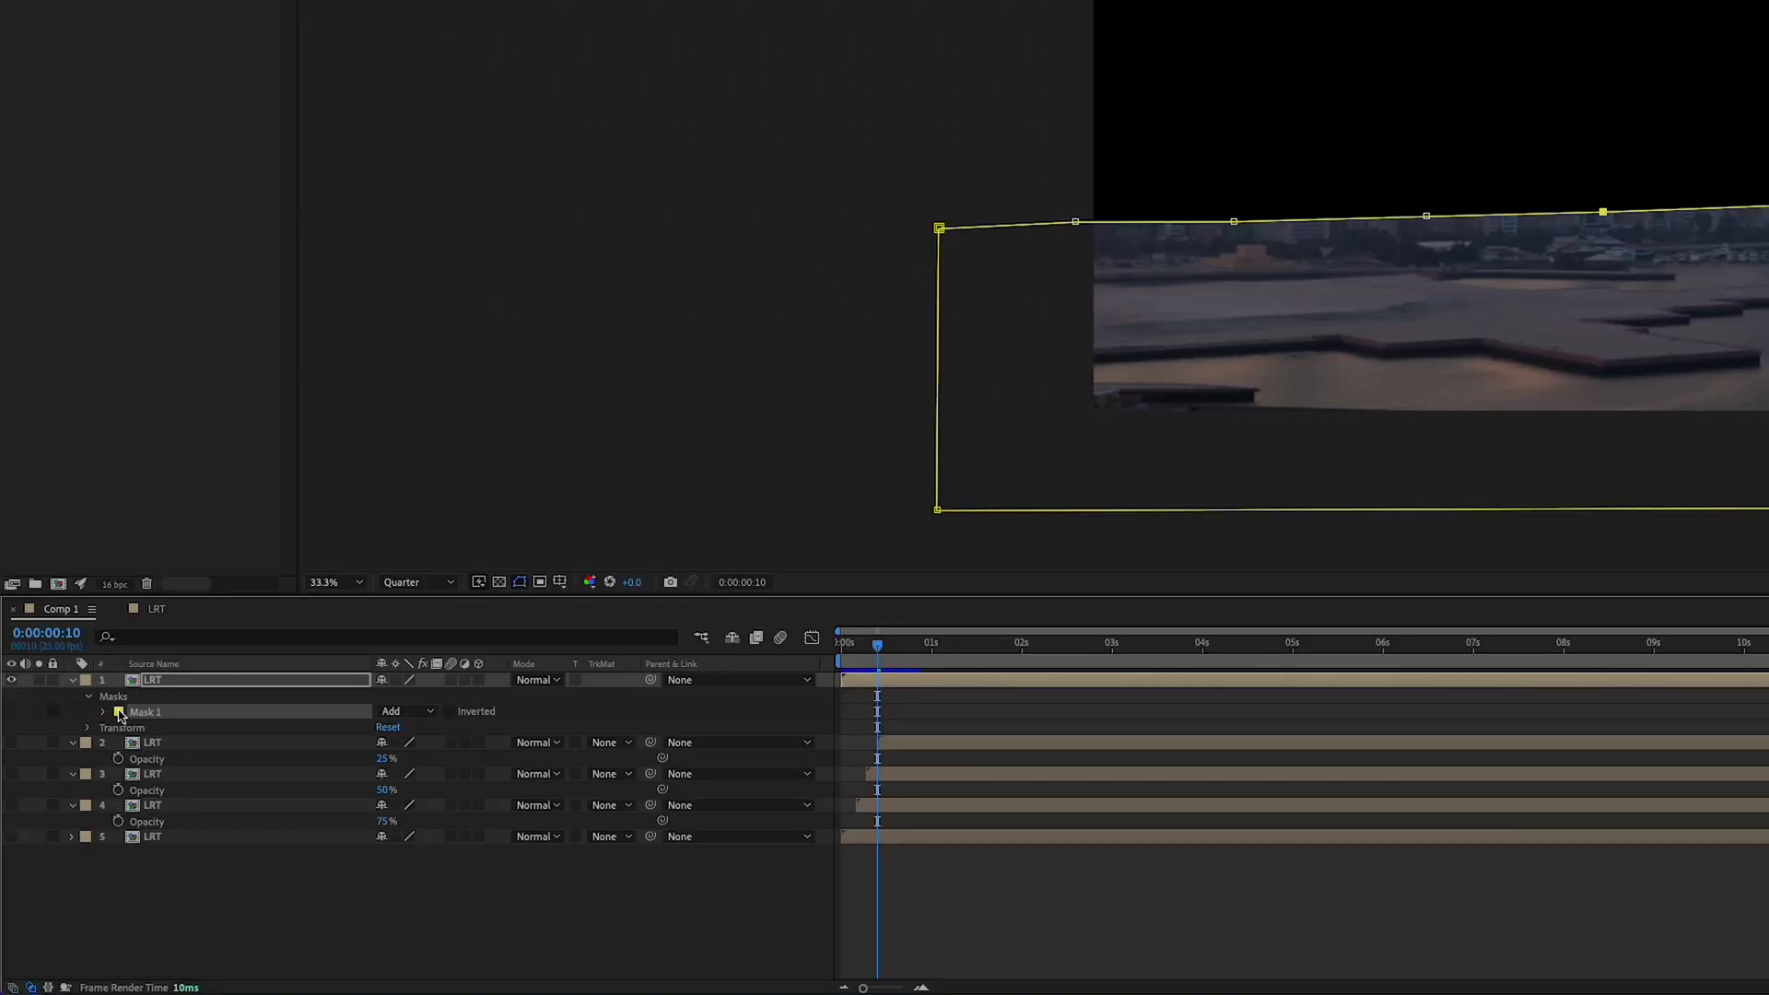
{"action": "left_click", "coordinate": [143, 663]}
{"action": "left_click", "coordinate": [406, 746]}
{"action": "type", "text": "200"}
{"action": "key", "text": "Return"}
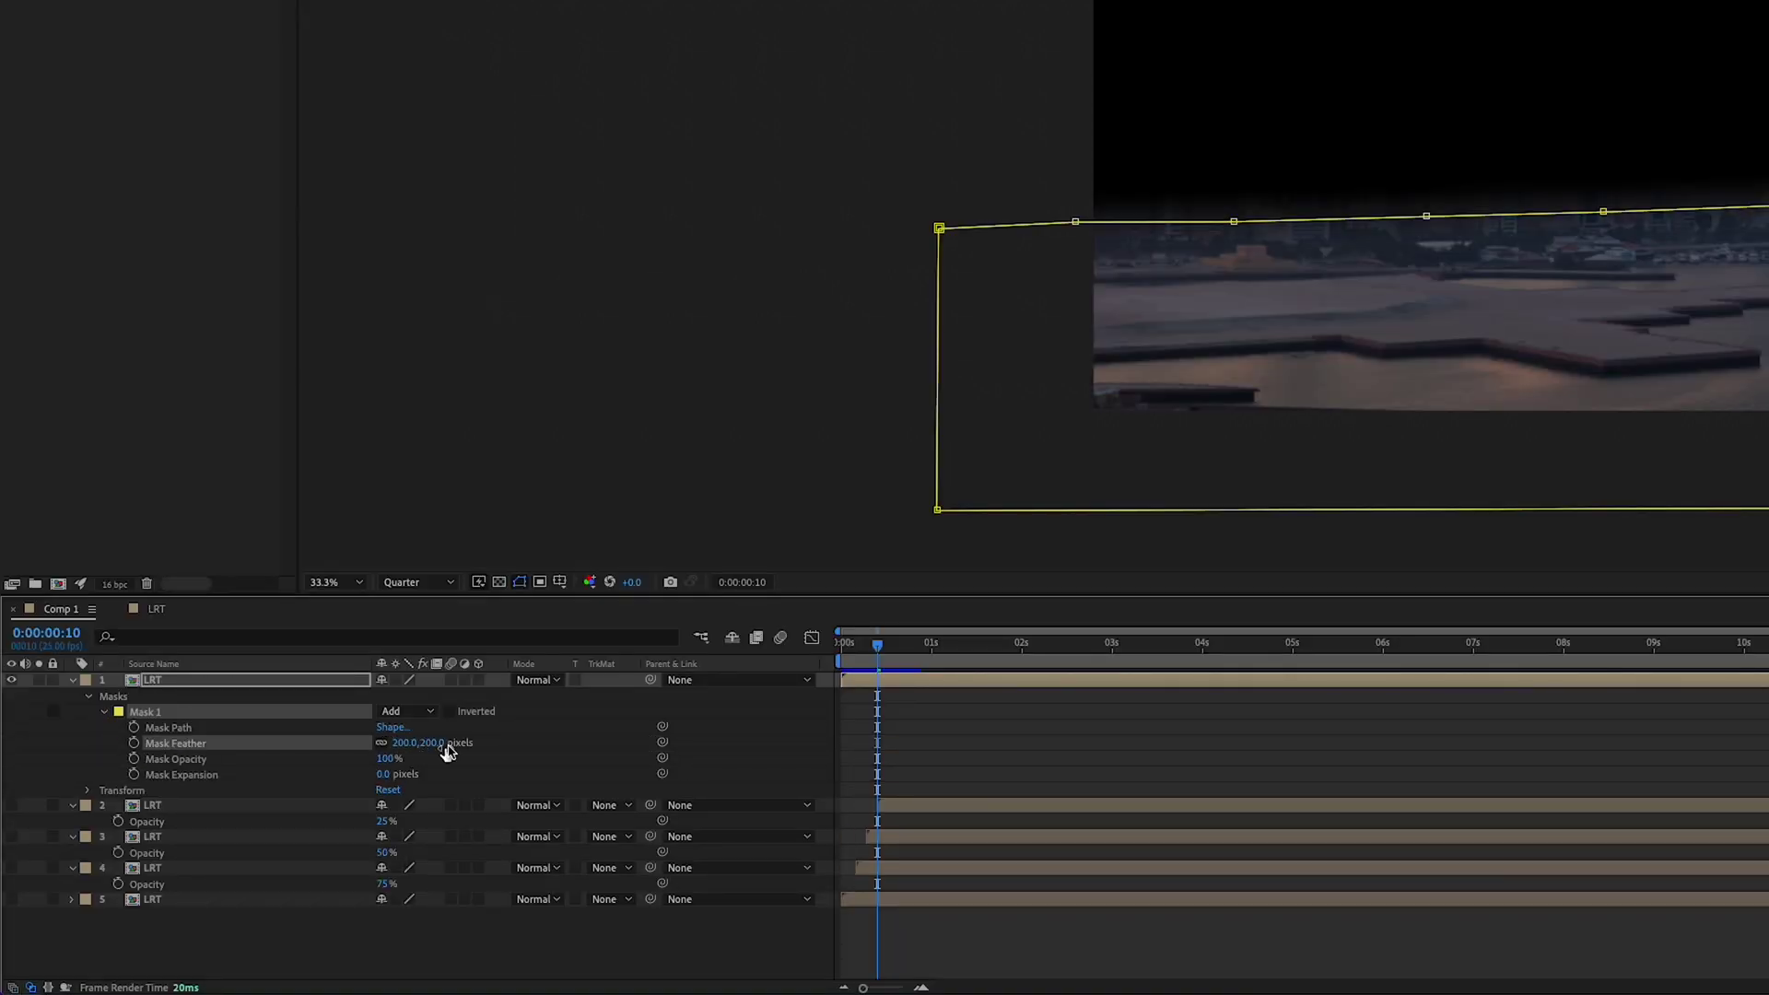
{"action": "left_click", "coordinate": [413, 752]}
{"action": "key", "text": "Return"}
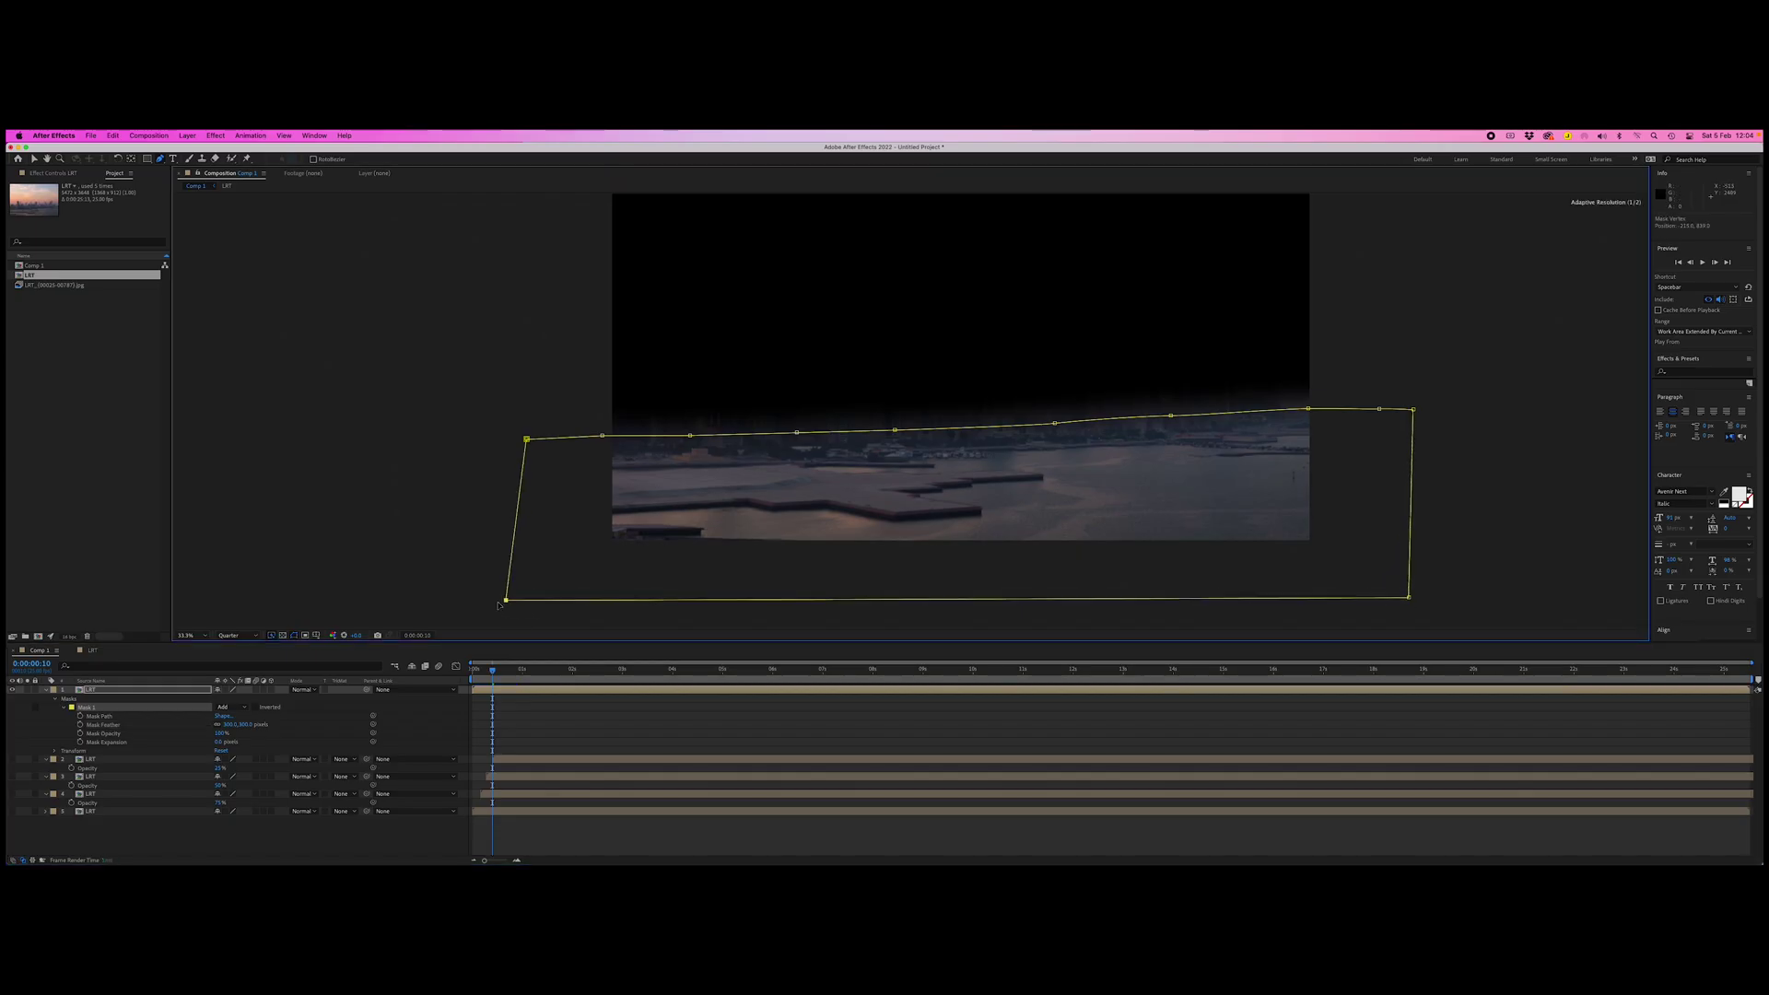
- Extend Mask 1's left corners farther outside the frame and turn the visibility of the other four LRT layers back on
{"action": "left_click_drag", "start_coordinate": [497, 605], "coordinate": [497, 601]}
{"action": "left_click_drag", "start_coordinate": [526, 439], "coordinate": [492, 439]}
{"action": "left_click", "coordinate": [46, 690]}
{"action": "left_click_drag", "start_coordinate": [20, 765], "coordinate": [20, 848]}
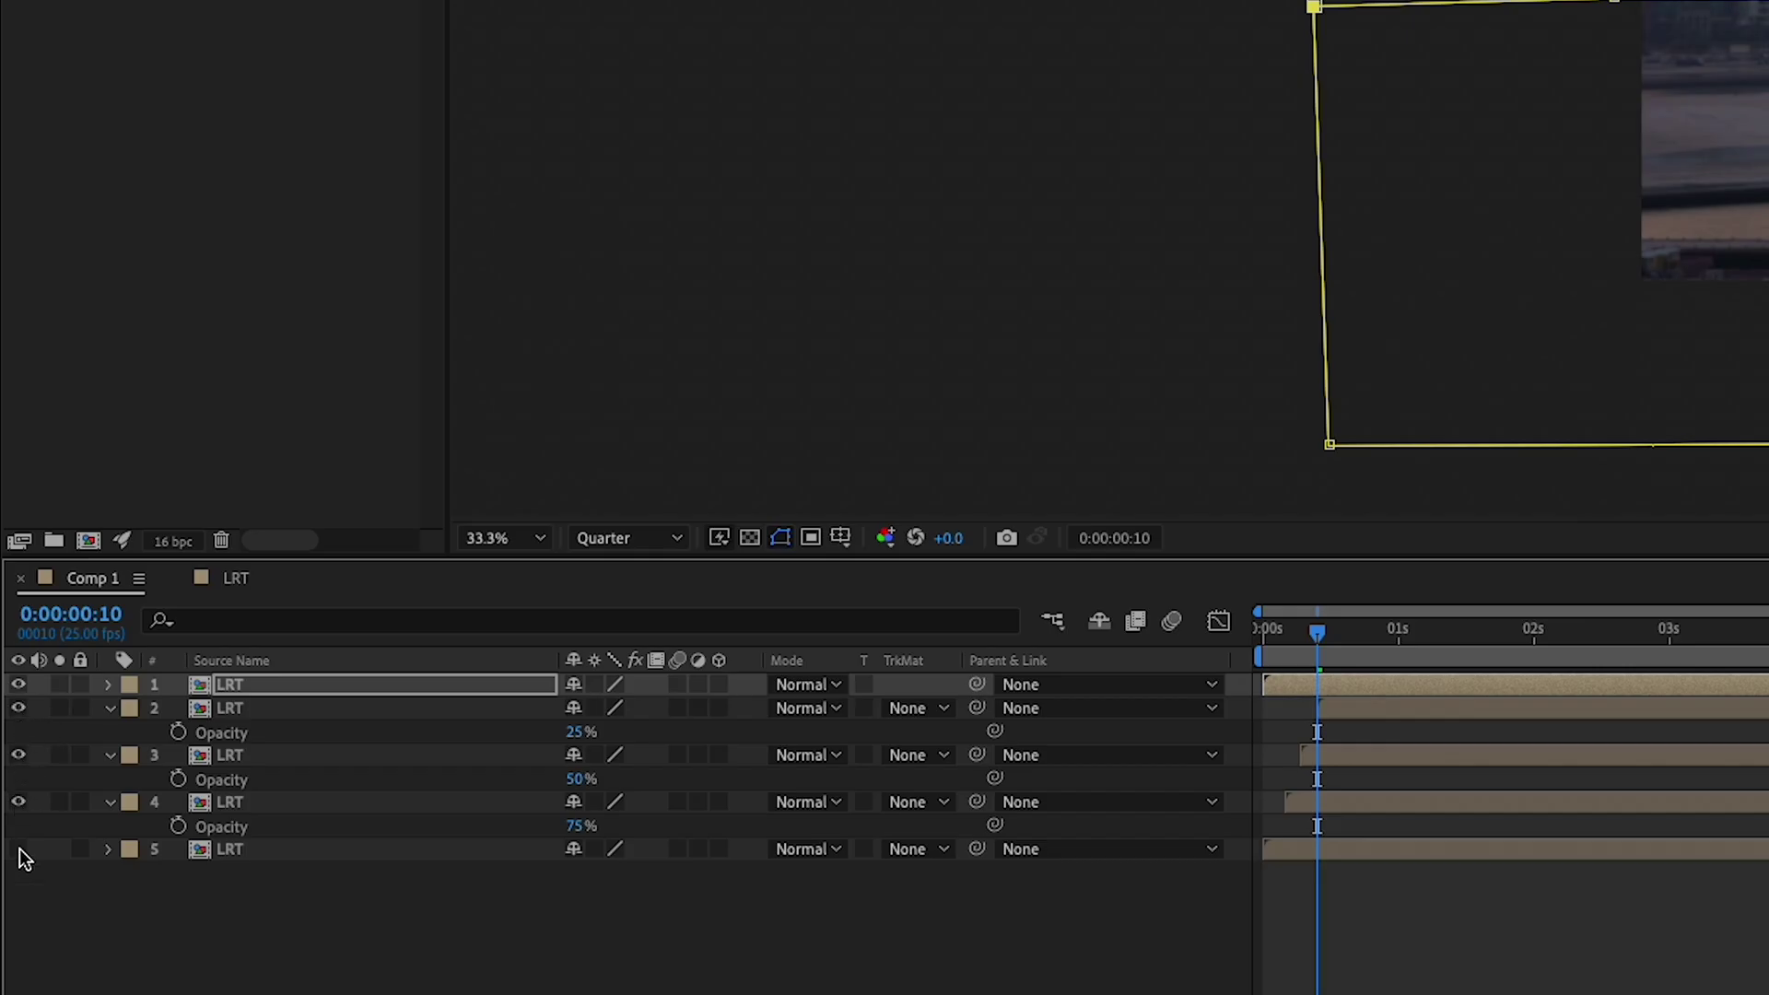
{"action": "left_click_drag", "start_coordinate": [1321, 633], "coordinate": [1340, 633]}
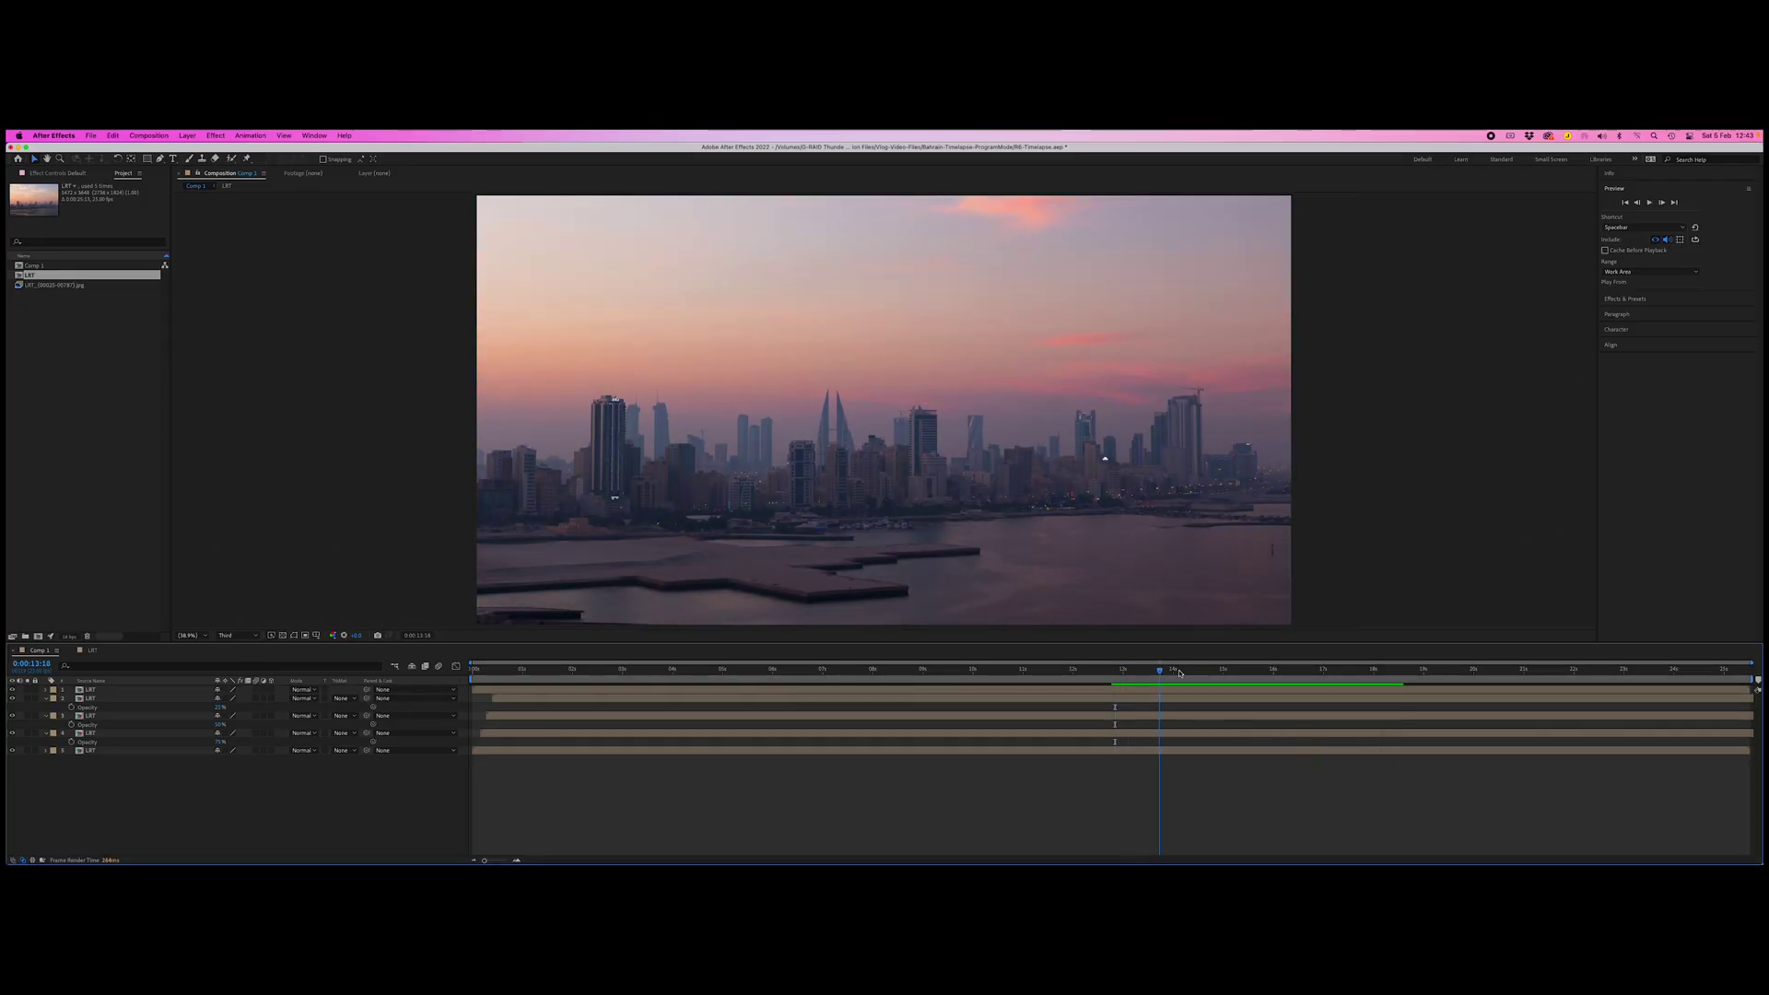
- Trim the starts of the LRT layers so that all five begin at 0:00:00:10
{"action": "key", "text": "space"}
{"action": "left_click", "coordinate": [486, 670]}
{"action": "key", "text": "Page_Down"}
{"action": "key", "text": "Page_Down"}
{"action": "key", "text": "Page_Down"}
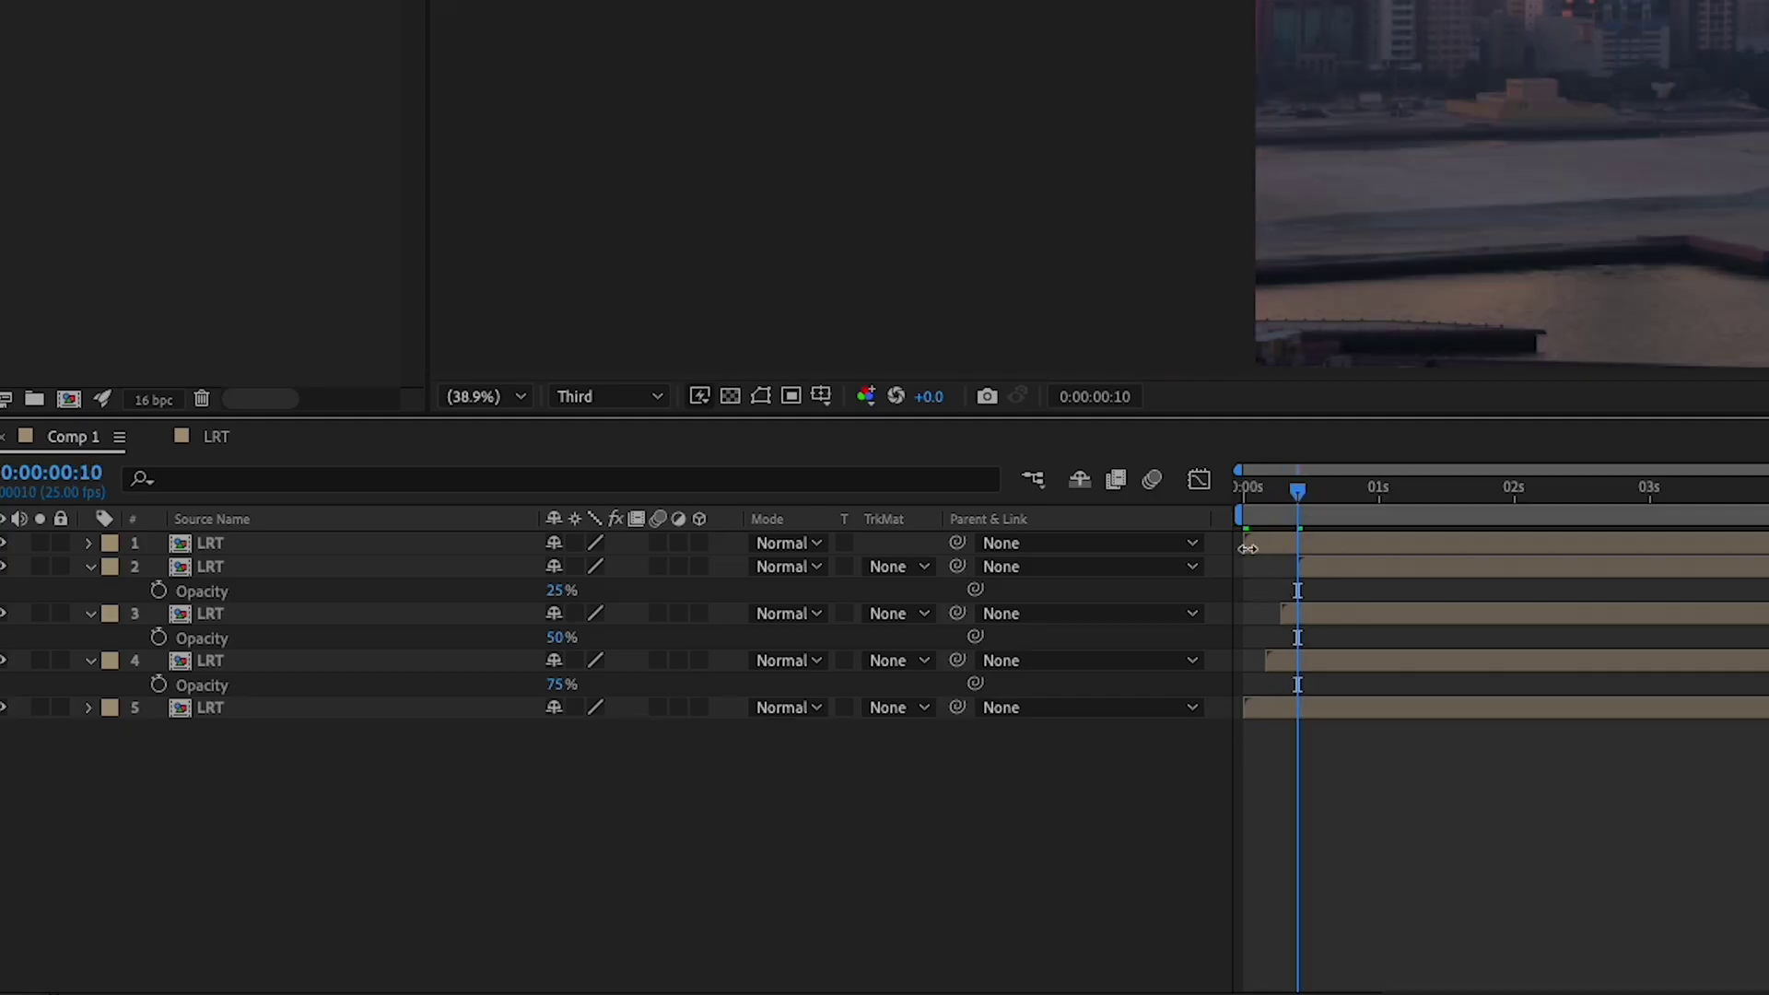
{"action": "left_click_drag", "start_coordinate": [1248, 549], "coordinate": [1290, 550]}
{"action": "left_click", "coordinate": [1284, 618]}
{"action": "left_click", "coordinate": [1273, 666]}
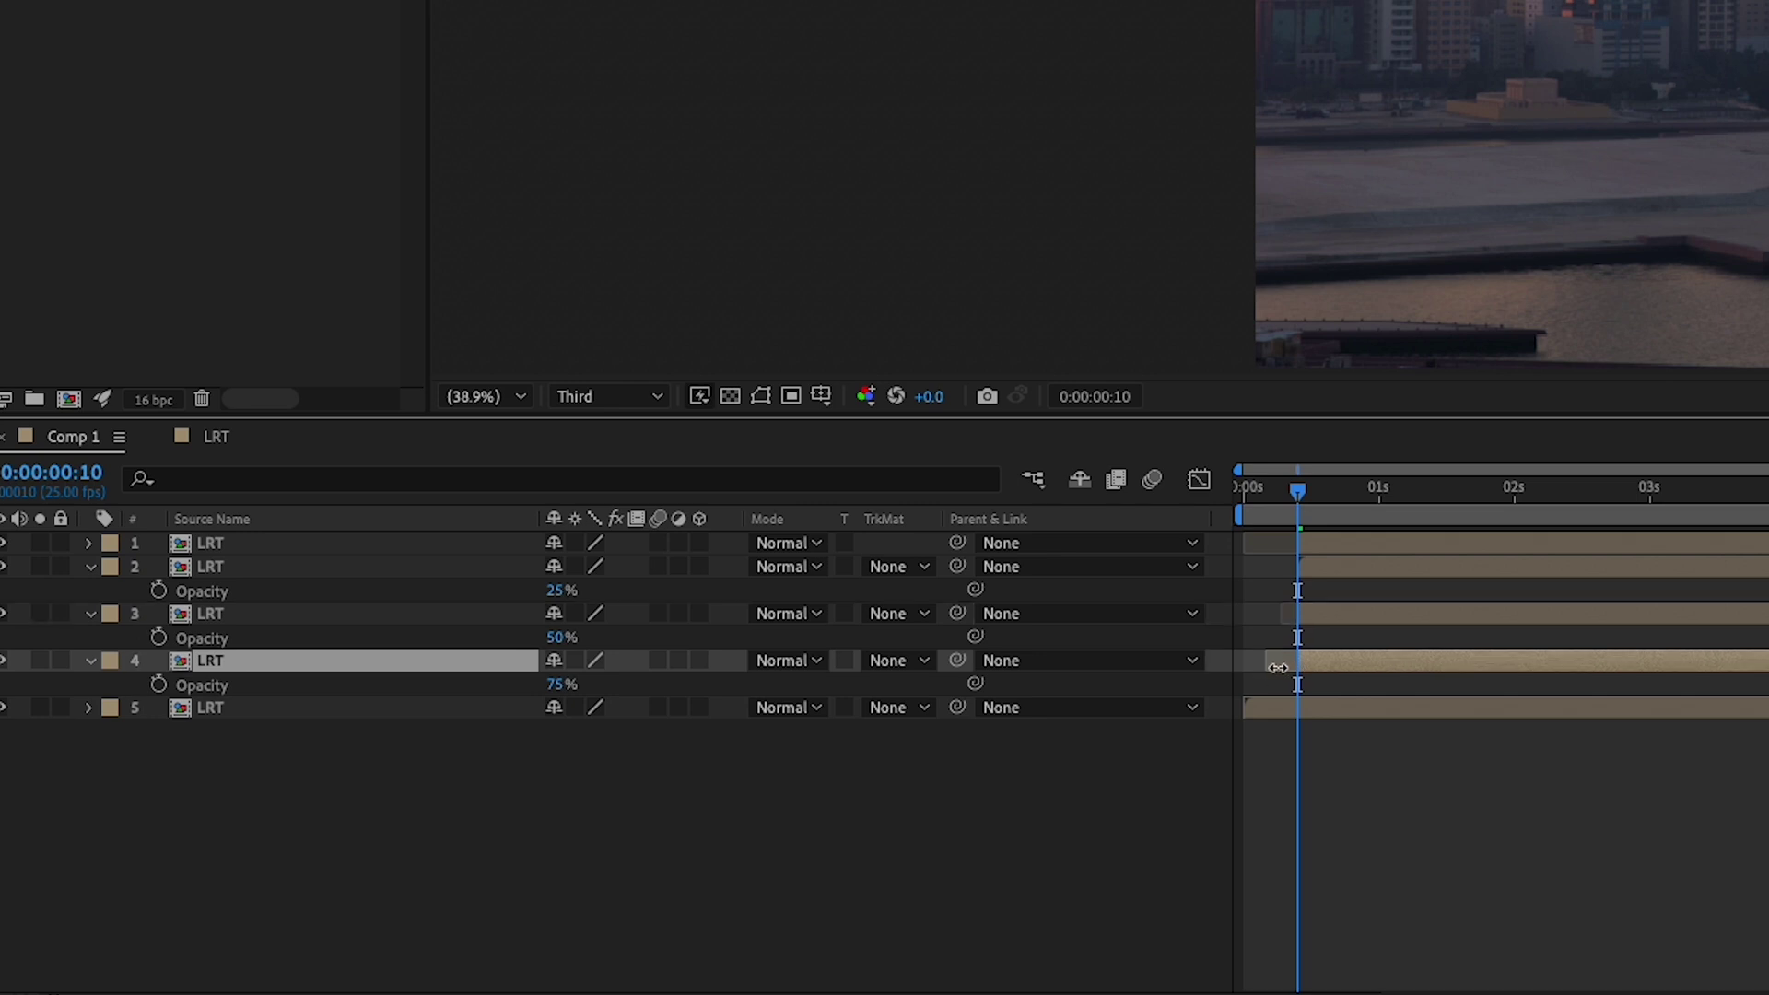
{"action": "left_click_drag", "start_coordinate": [1247, 717], "coordinate": [1298, 712]}
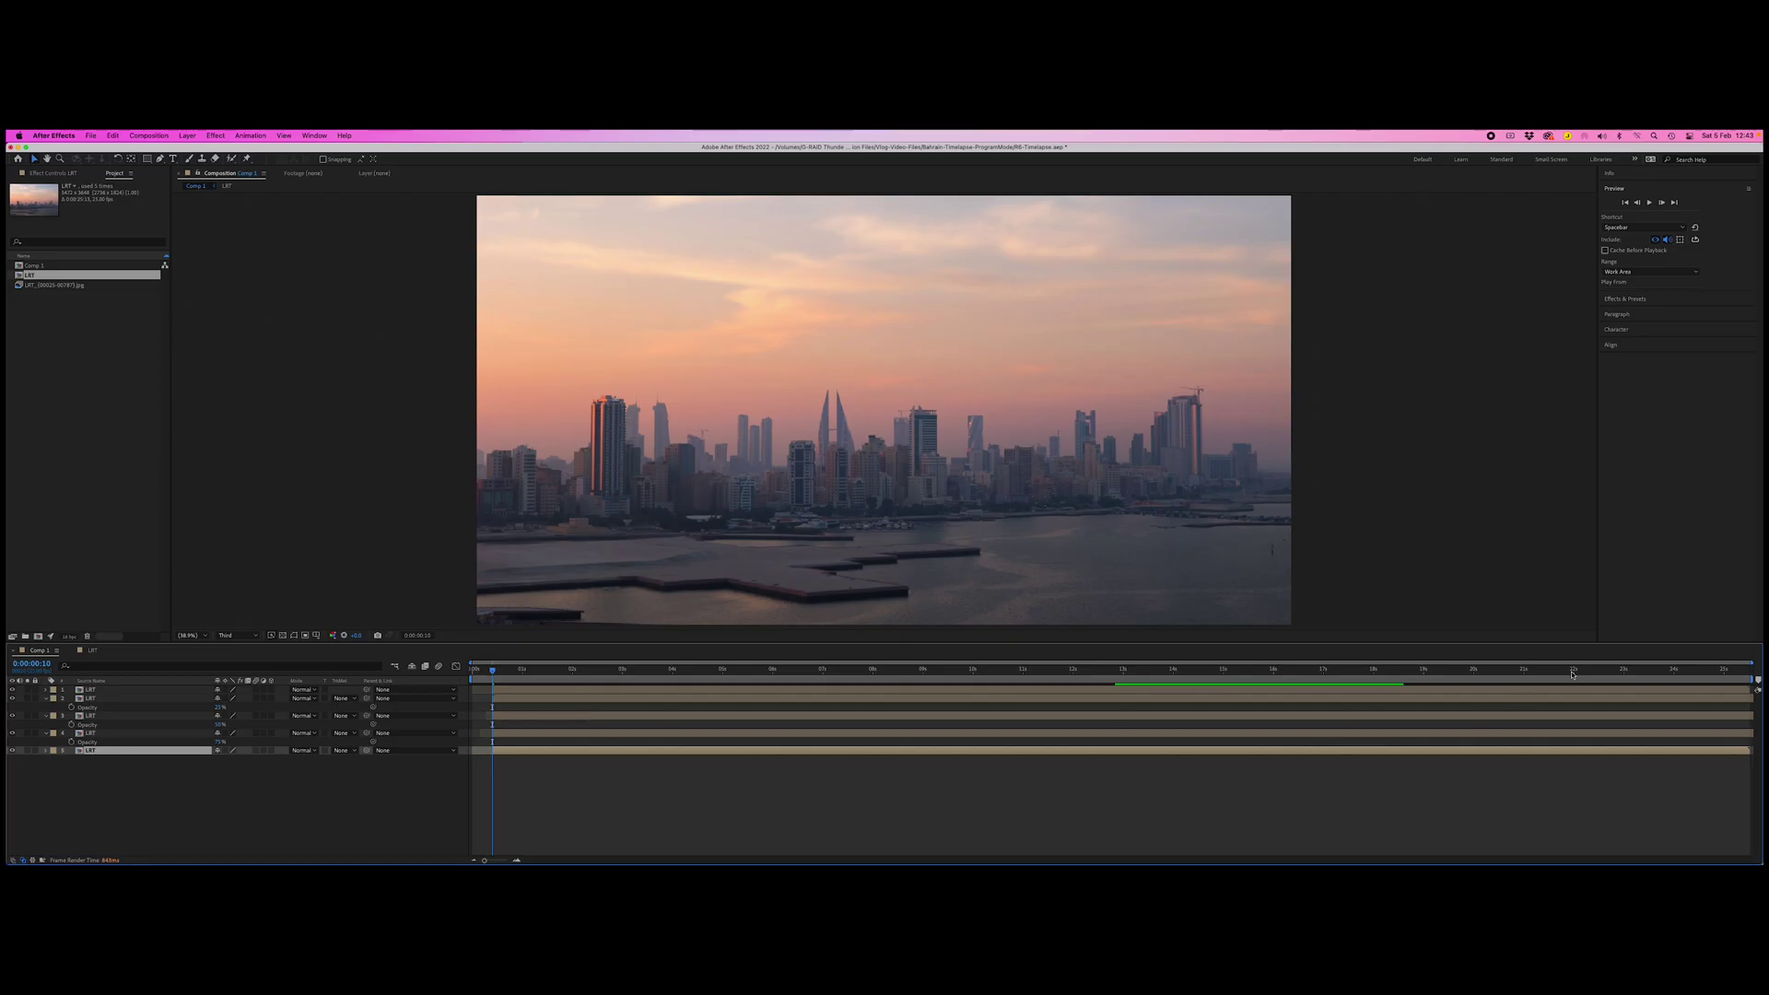
- Move the work area's start to 0:00:00:10 and trim the composition to the work area
{"action": "key", "text": "space"}
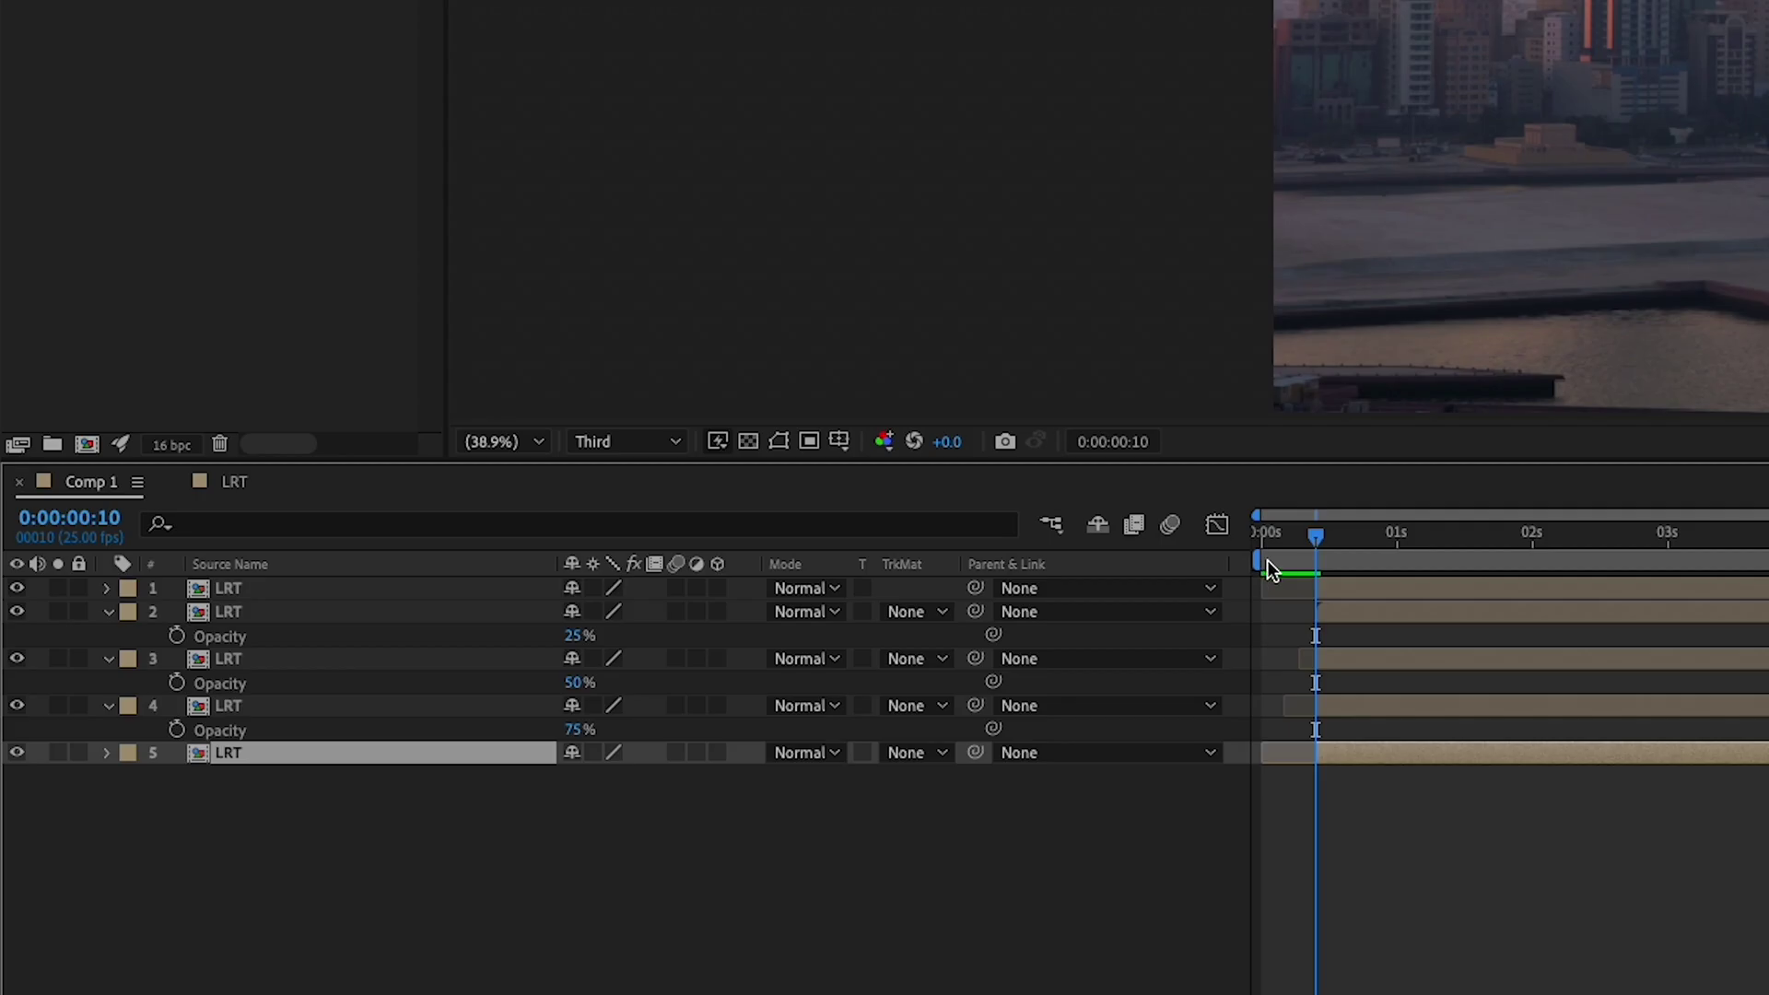
{"action": "left_click_drag", "start_coordinate": [1259, 560], "coordinate": [1302, 565]}
{"action": "left_click", "coordinate": [149, 6]}
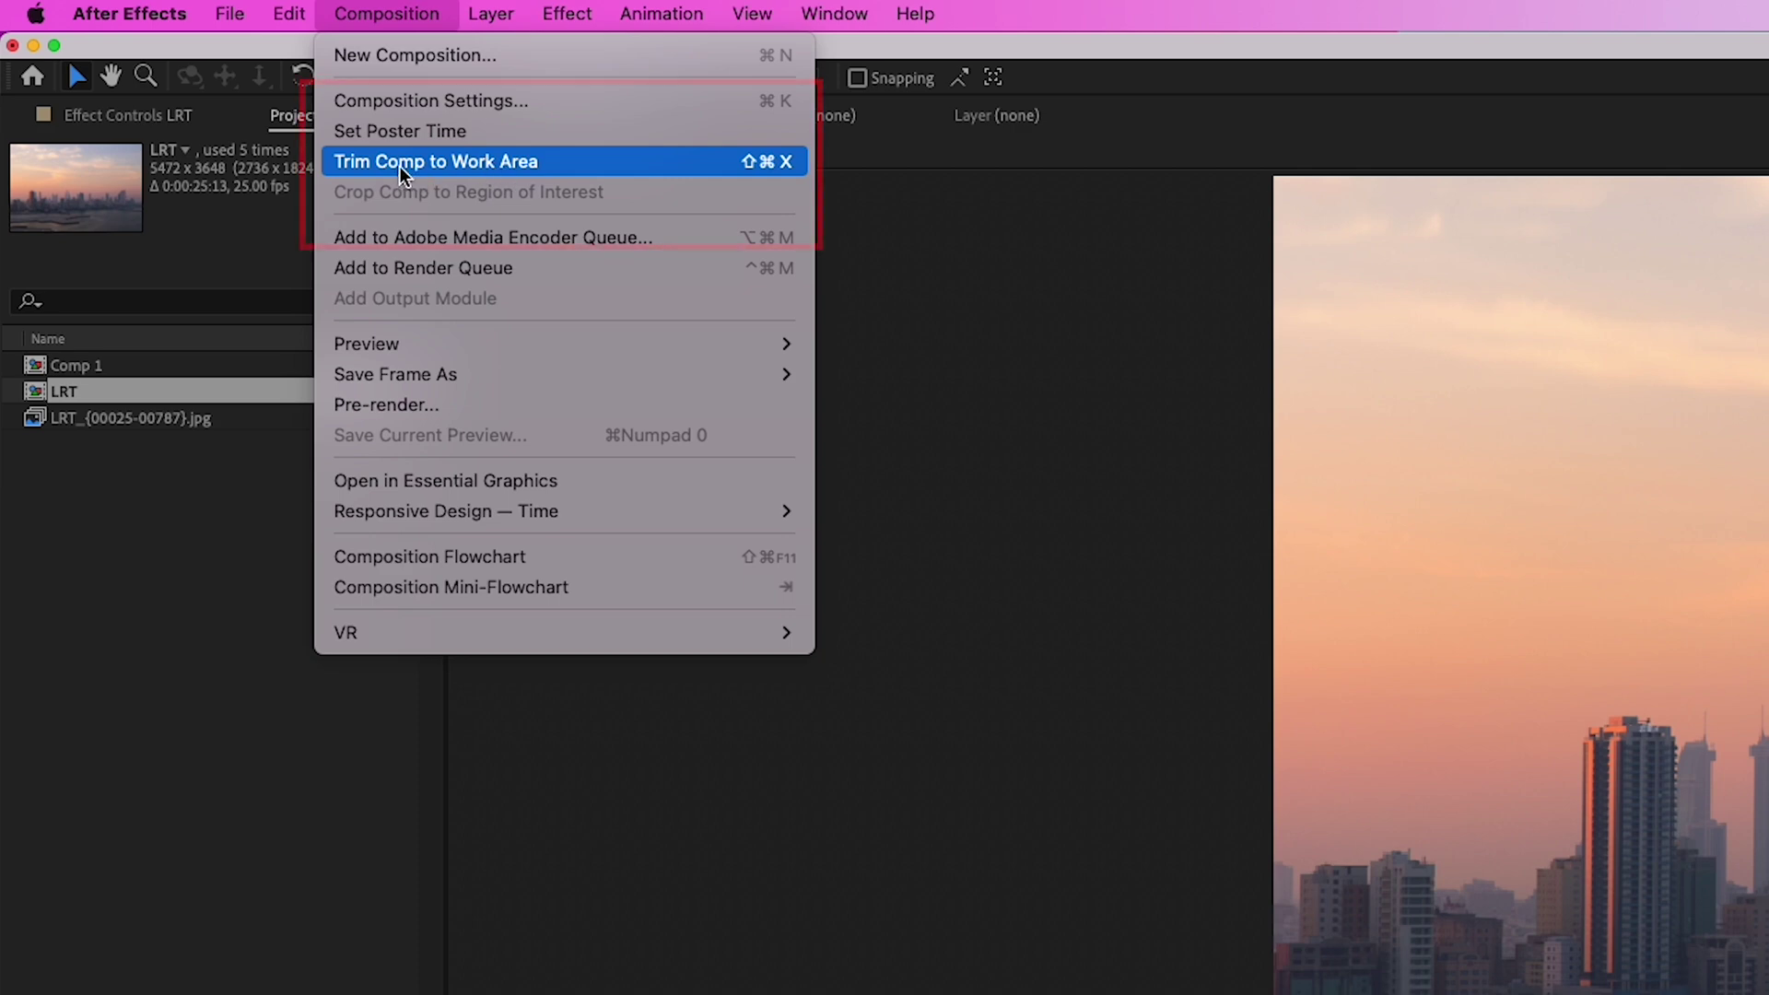
{"action": "left_click", "coordinate": [492, 166]}
- Collapse the LRT layers' opacity properties and pre-compose all five layers under the default name, moving all attributes into the new composition
{"action": "left_click", "coordinate": [46, 702]}
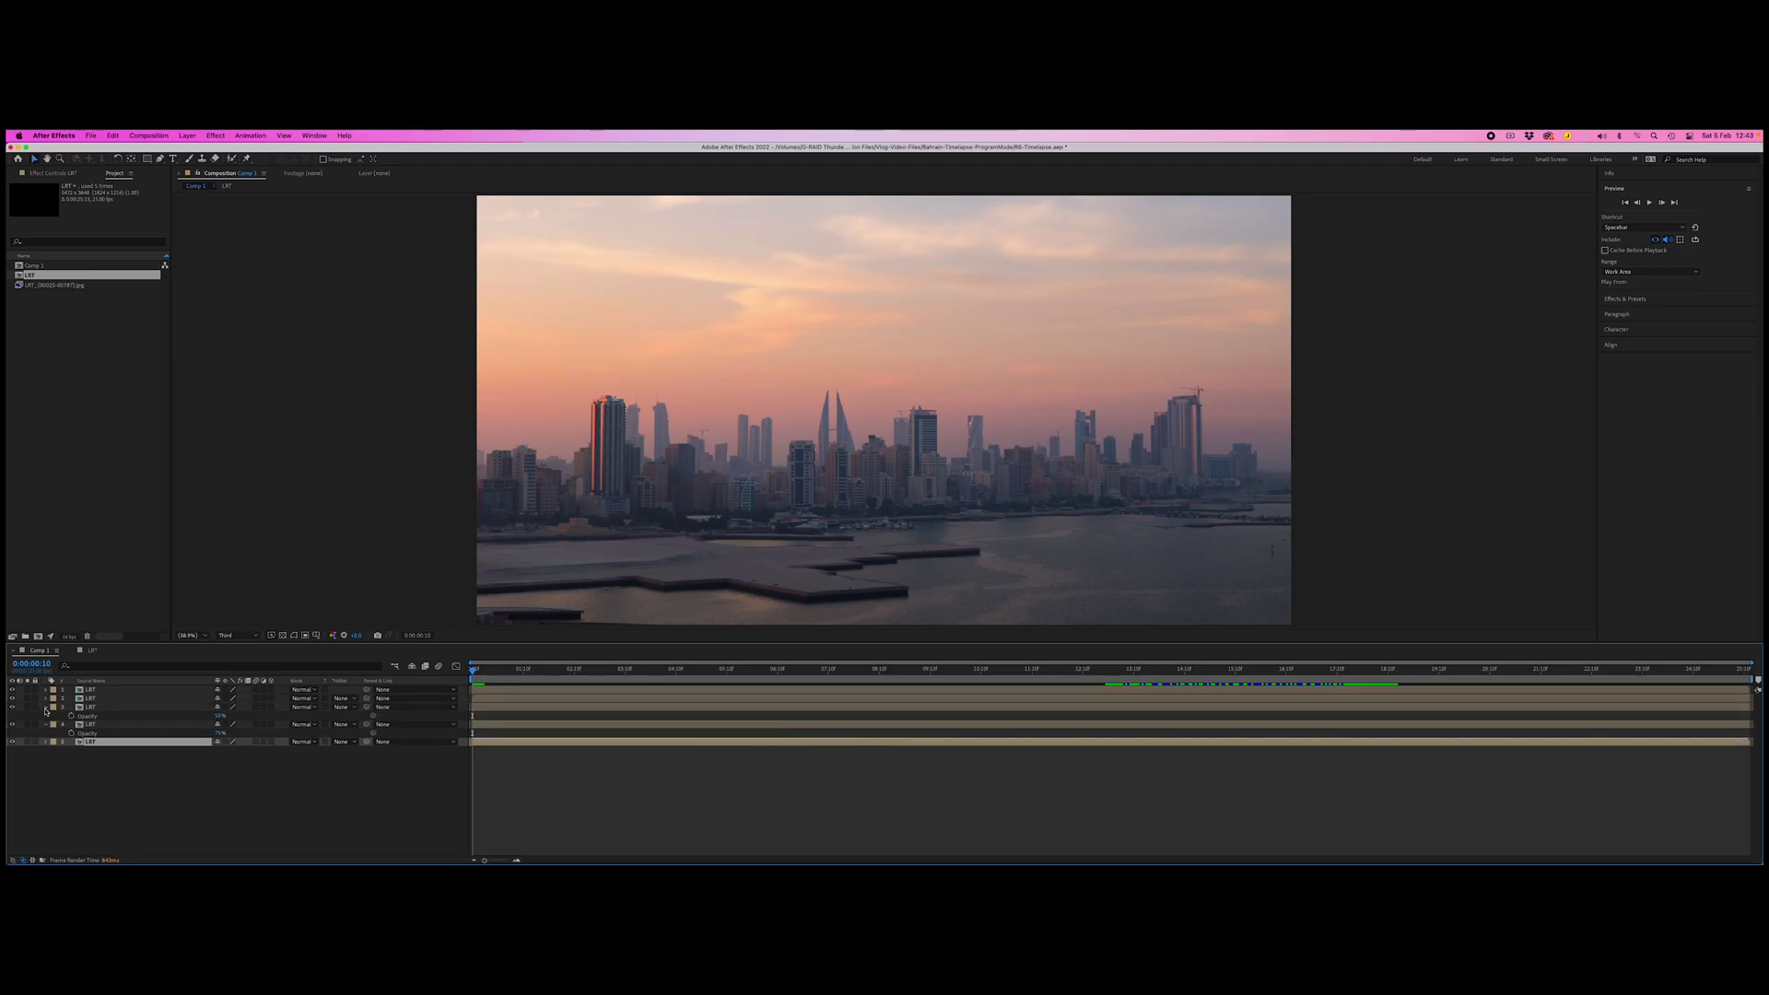
{"action": "left_click", "coordinate": [47, 724]}
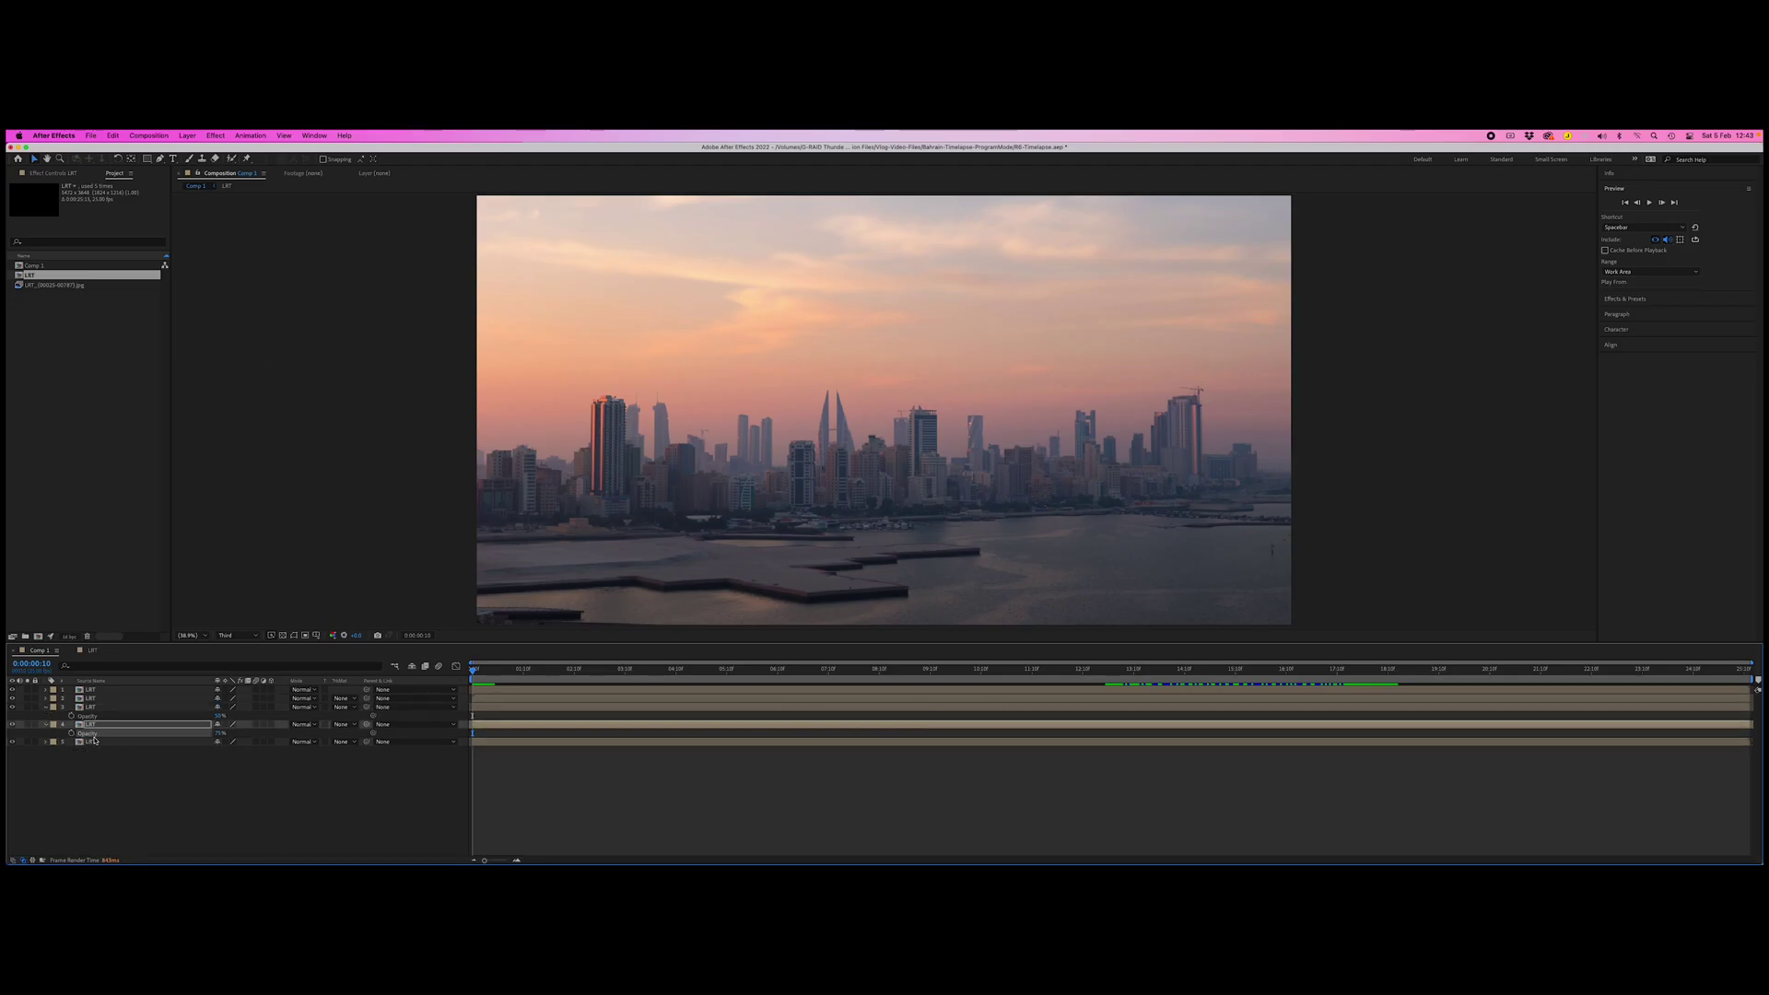
{"action": "key", "text": "ctrl+a"}
{"action": "left_click", "coordinate": [47, 707]}
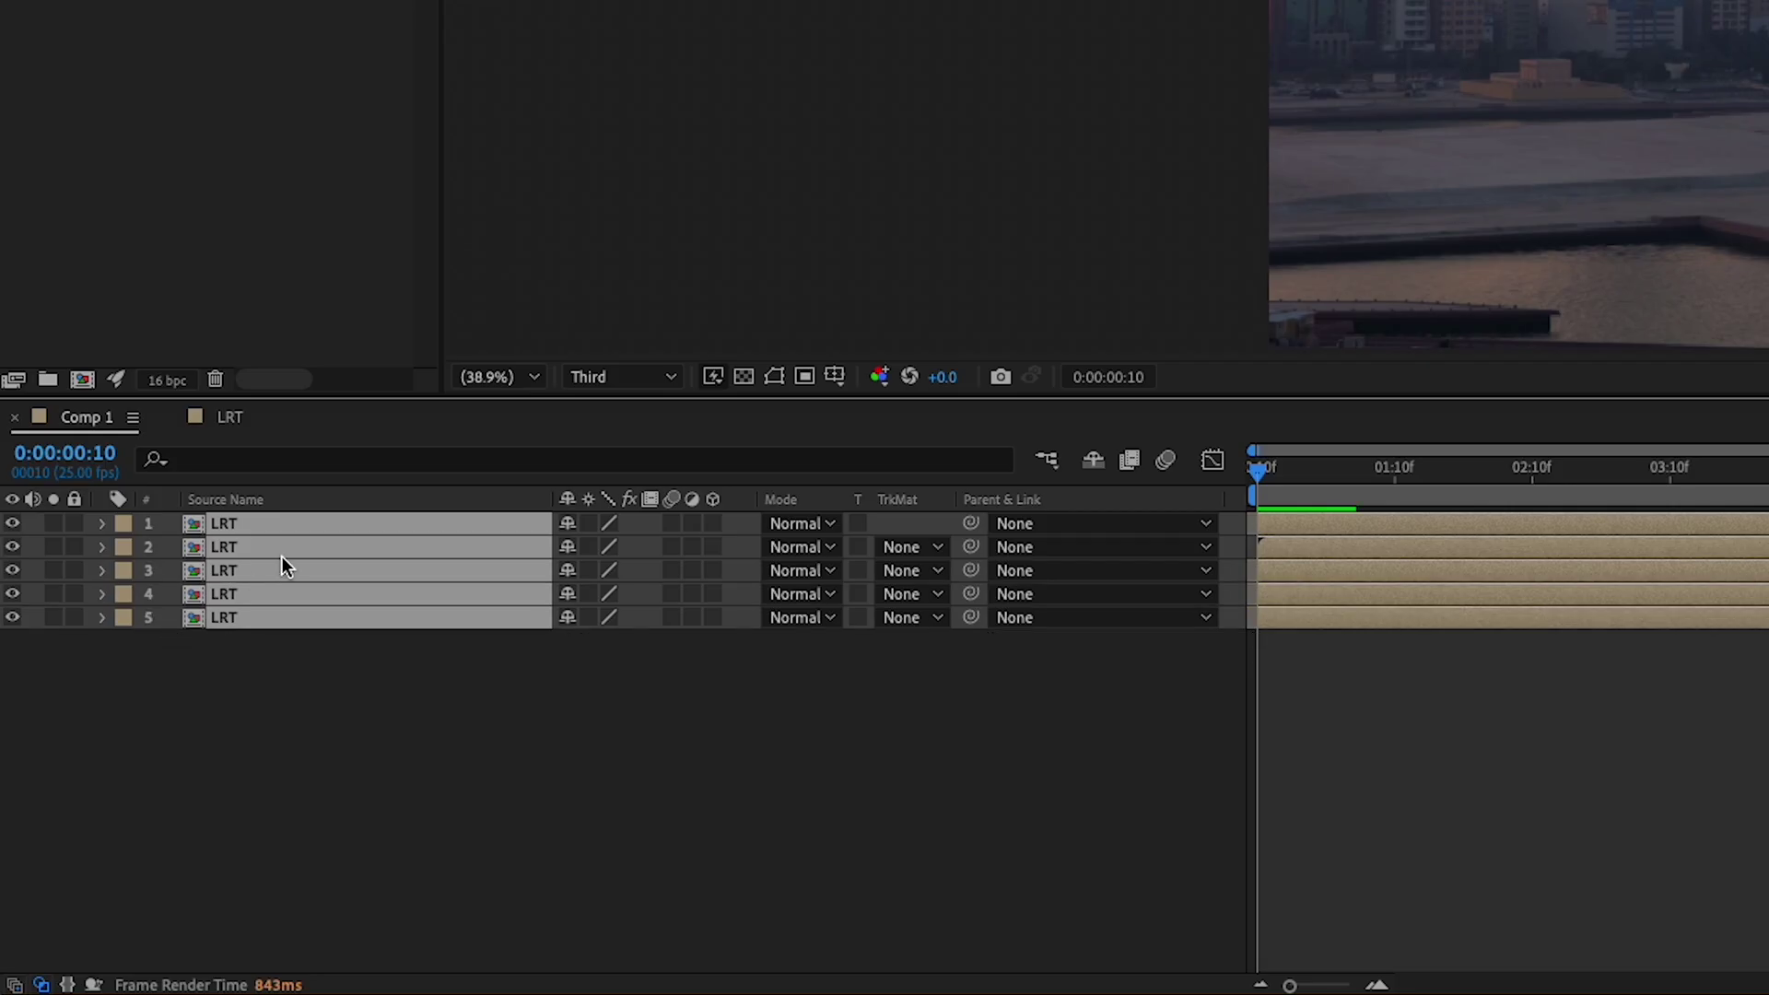
{"action": "right_click", "coordinate": [283, 557]}
{"action": "left_click", "coordinate": [448, 825]}
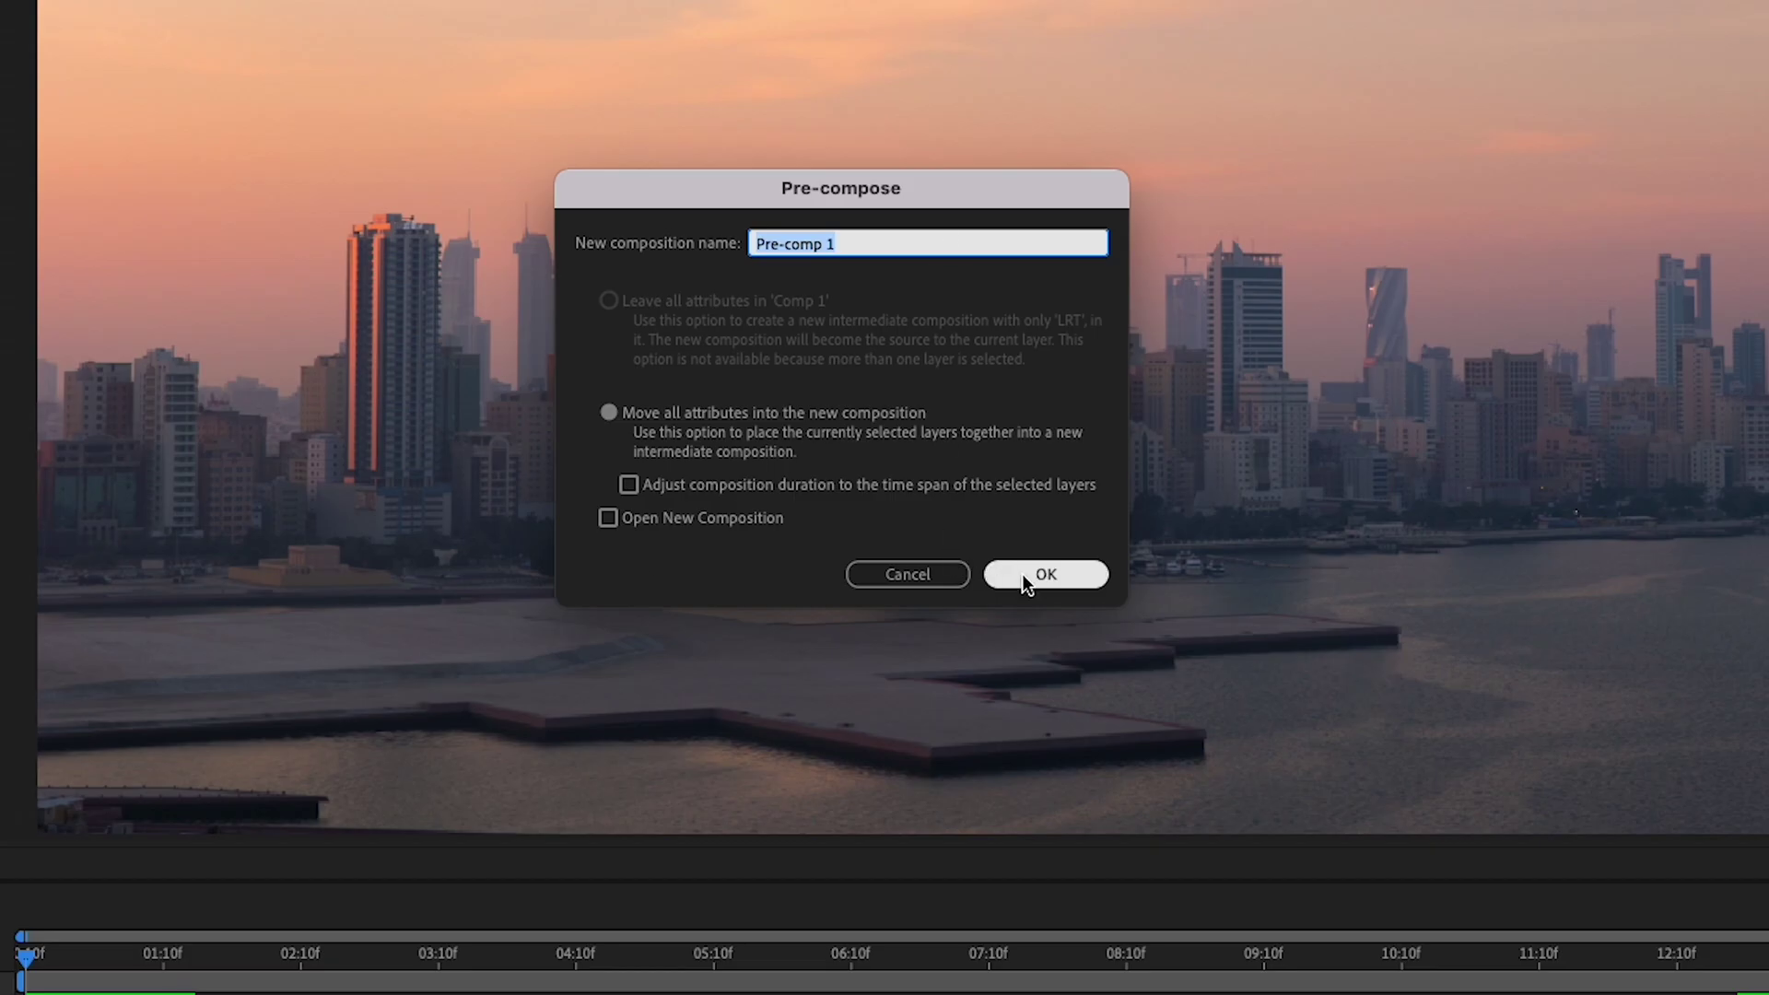
{"action": "left_click", "coordinate": [1021, 573]}
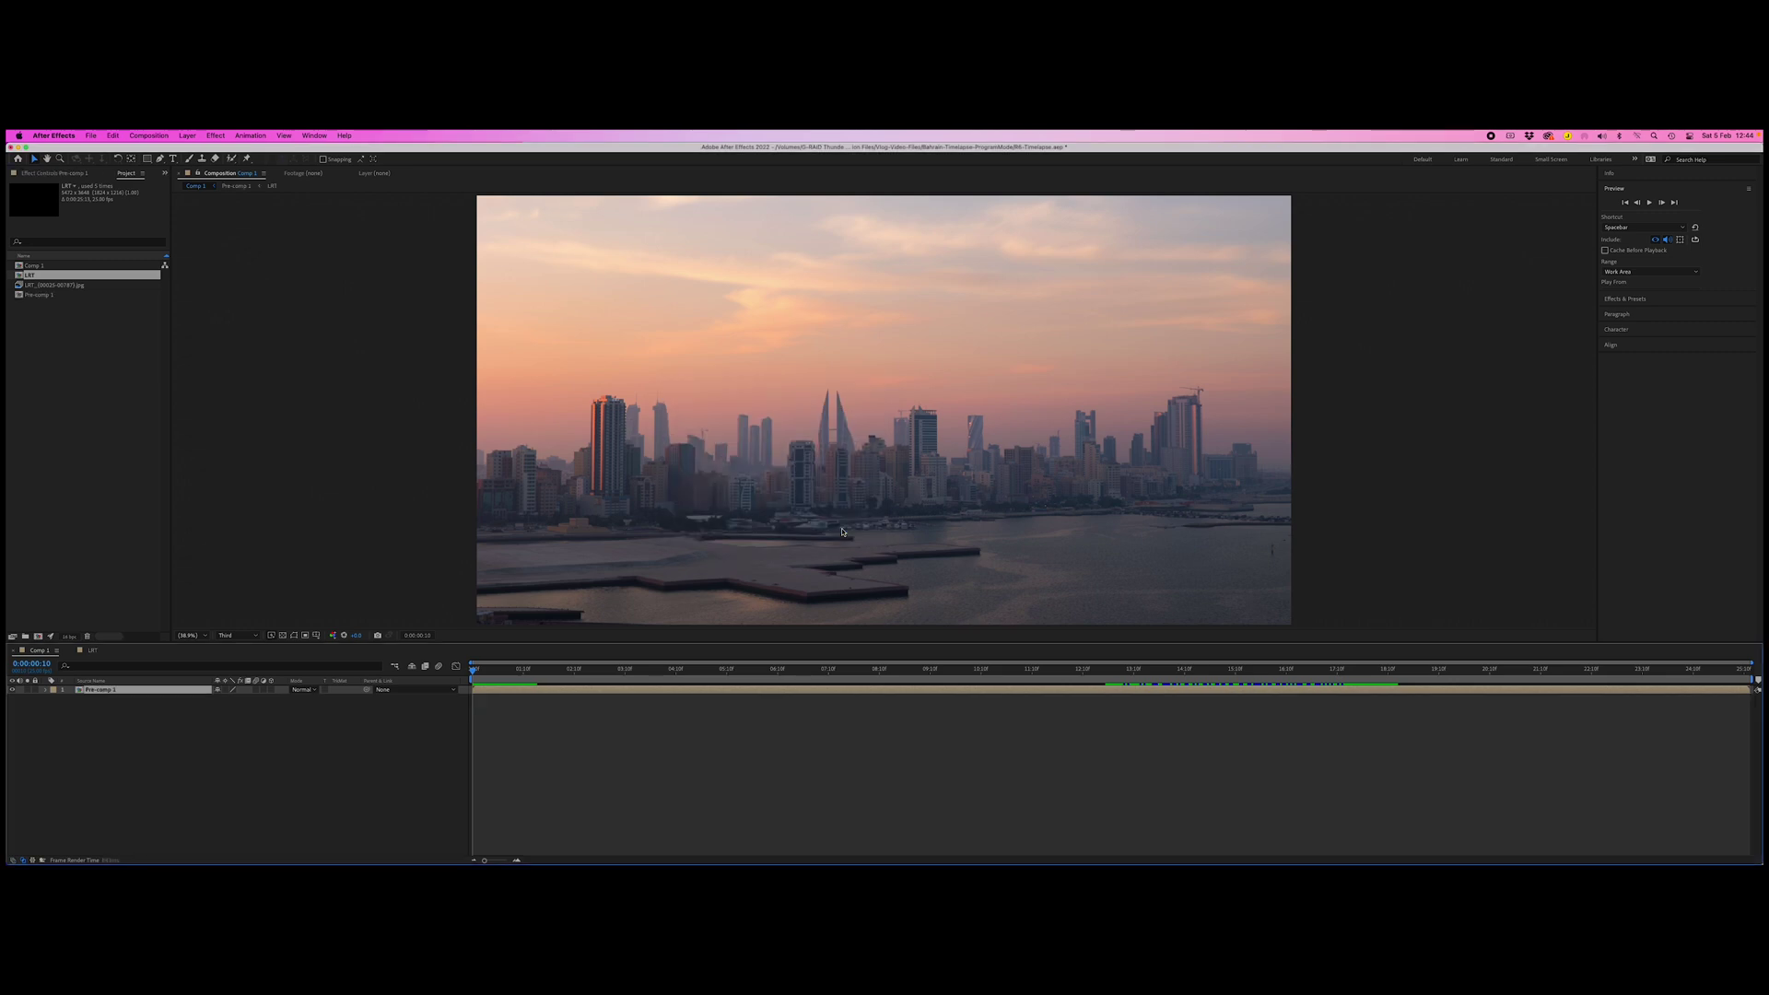